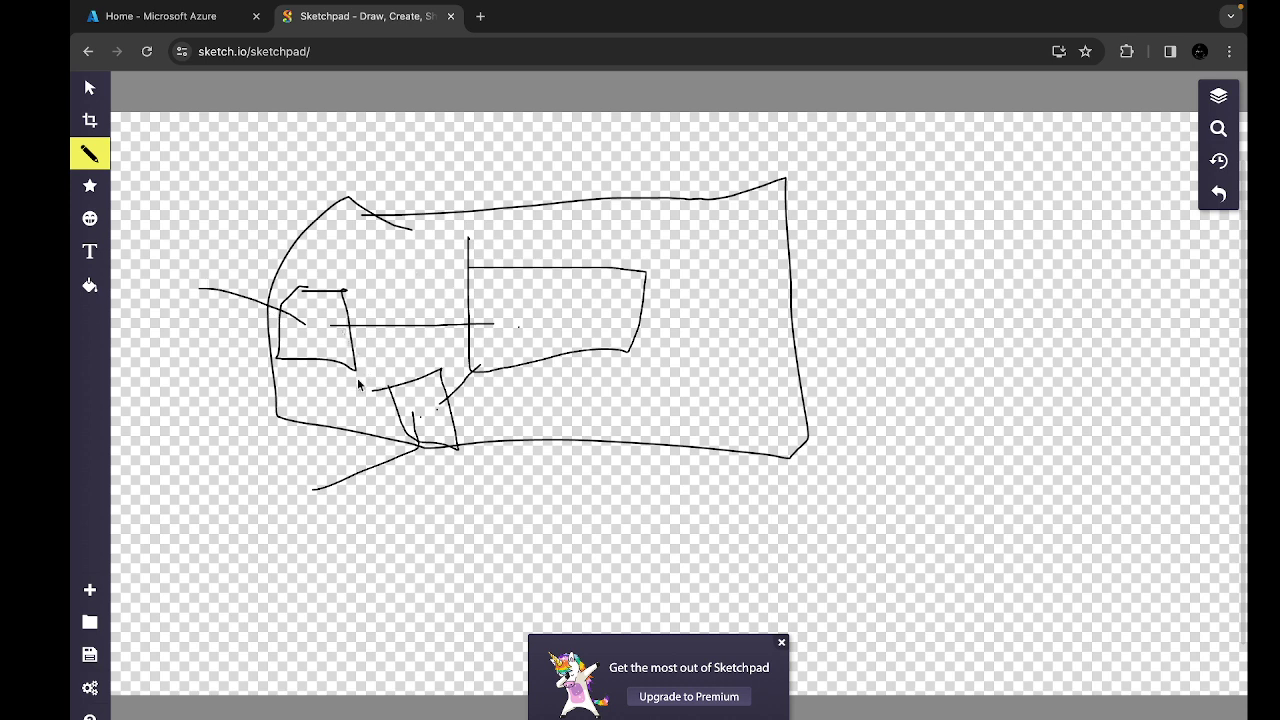
# Step: Switch to the Azure portal and start creating a new resource group
pyautogui.scroll(3, 358, 383)
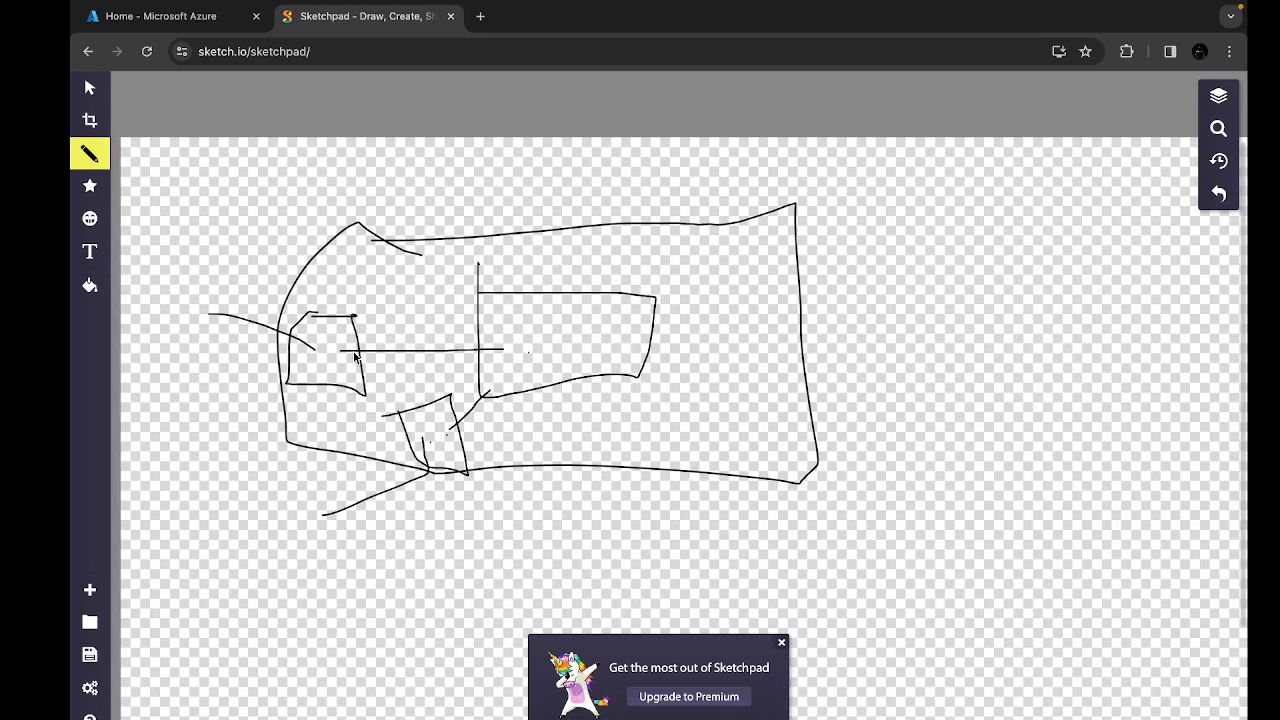
pyautogui.click(157, 16)
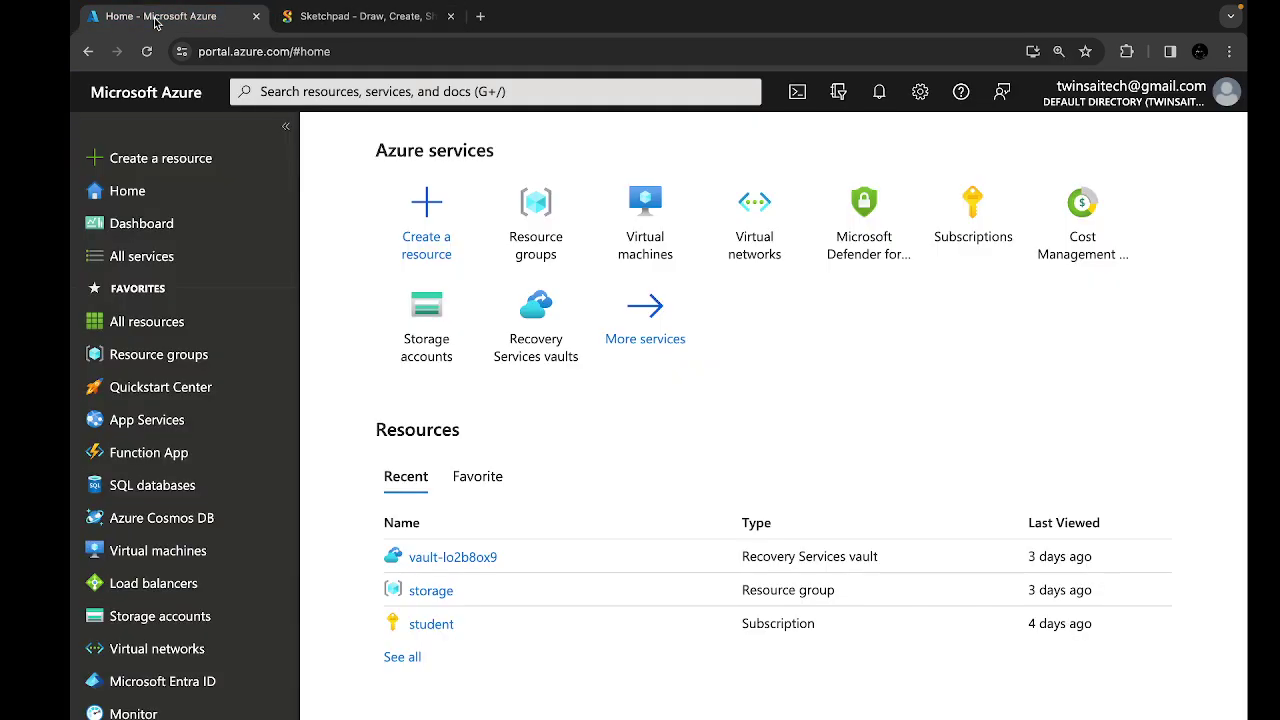
pyautogui.scroll(-2, 429, 572)
pyautogui.scroll(2, 429, 572)
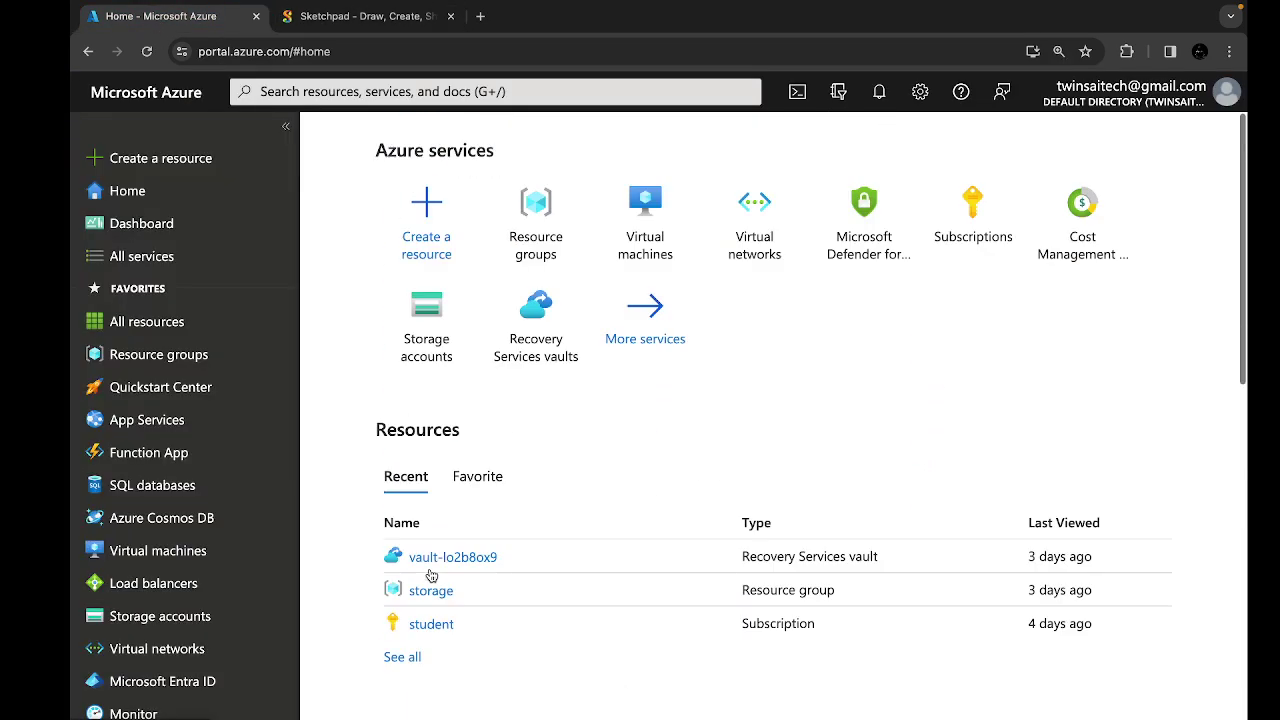
pyautogui.click(531, 257)
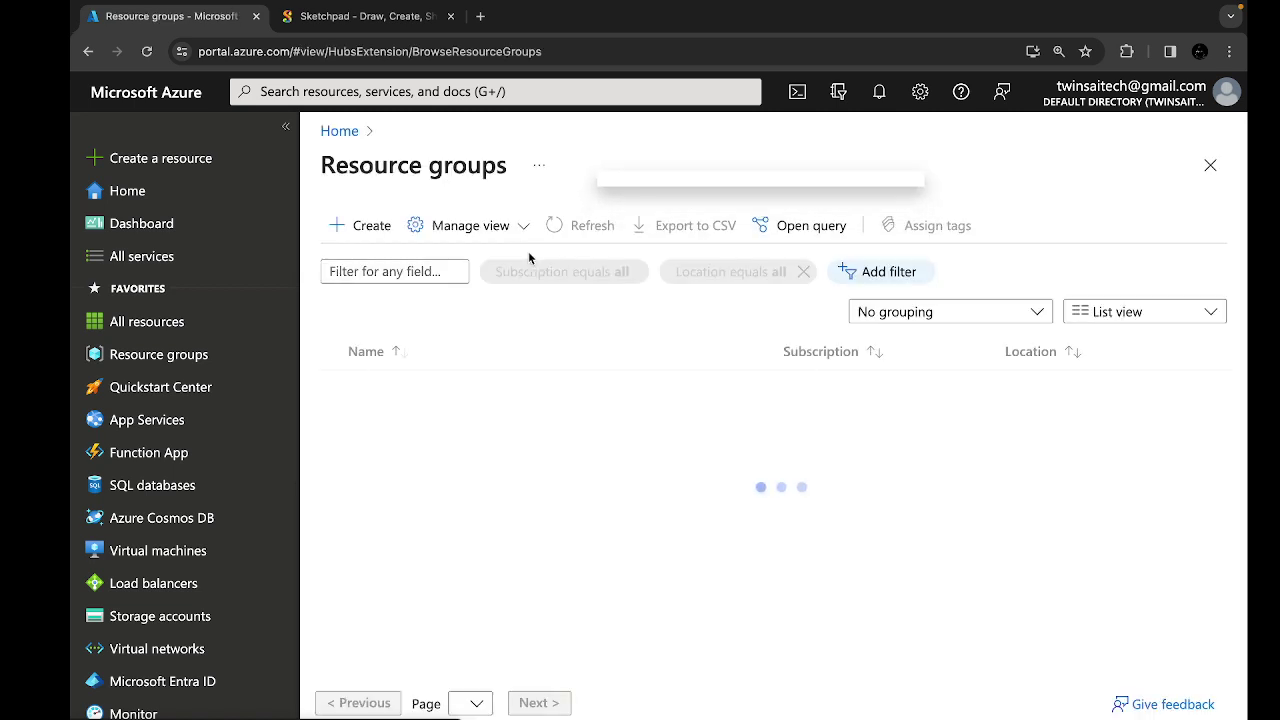
pyautogui.click(365, 227)
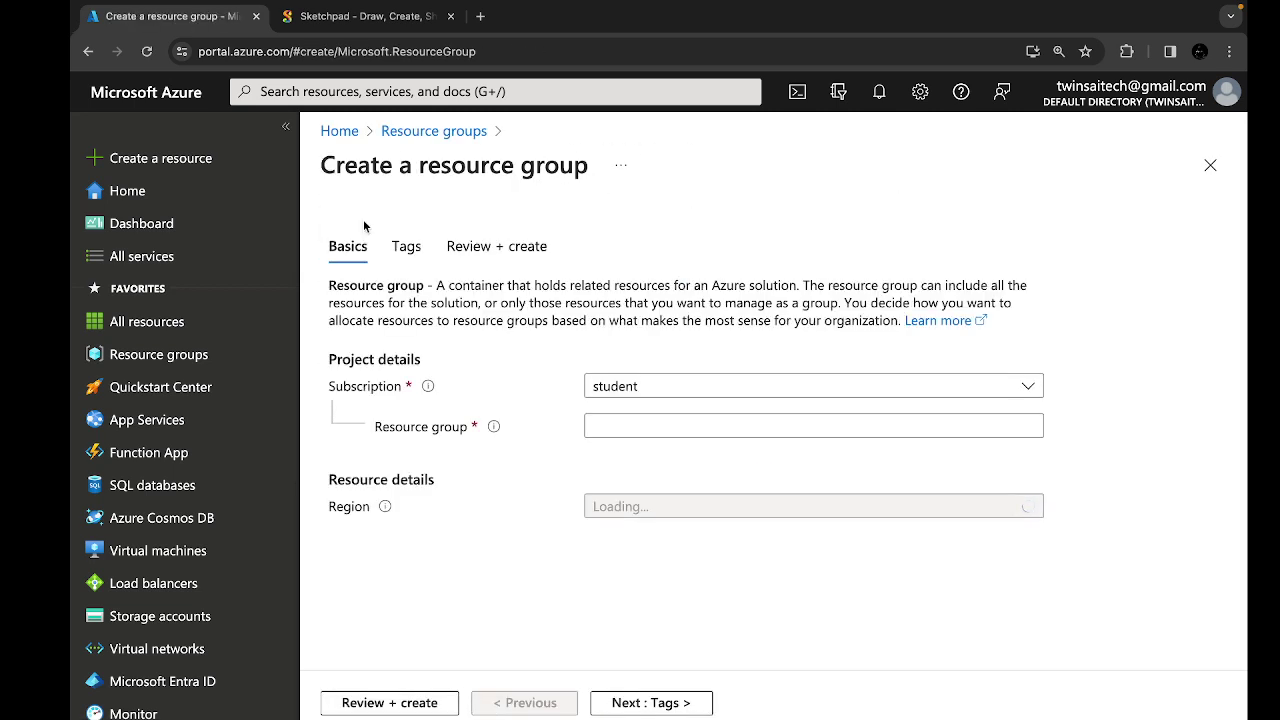
# Step: Name the resource group my-res, then validate and create it under the student subscription in East US
pyautogui.click(593, 425)
pyautogui.write('m')
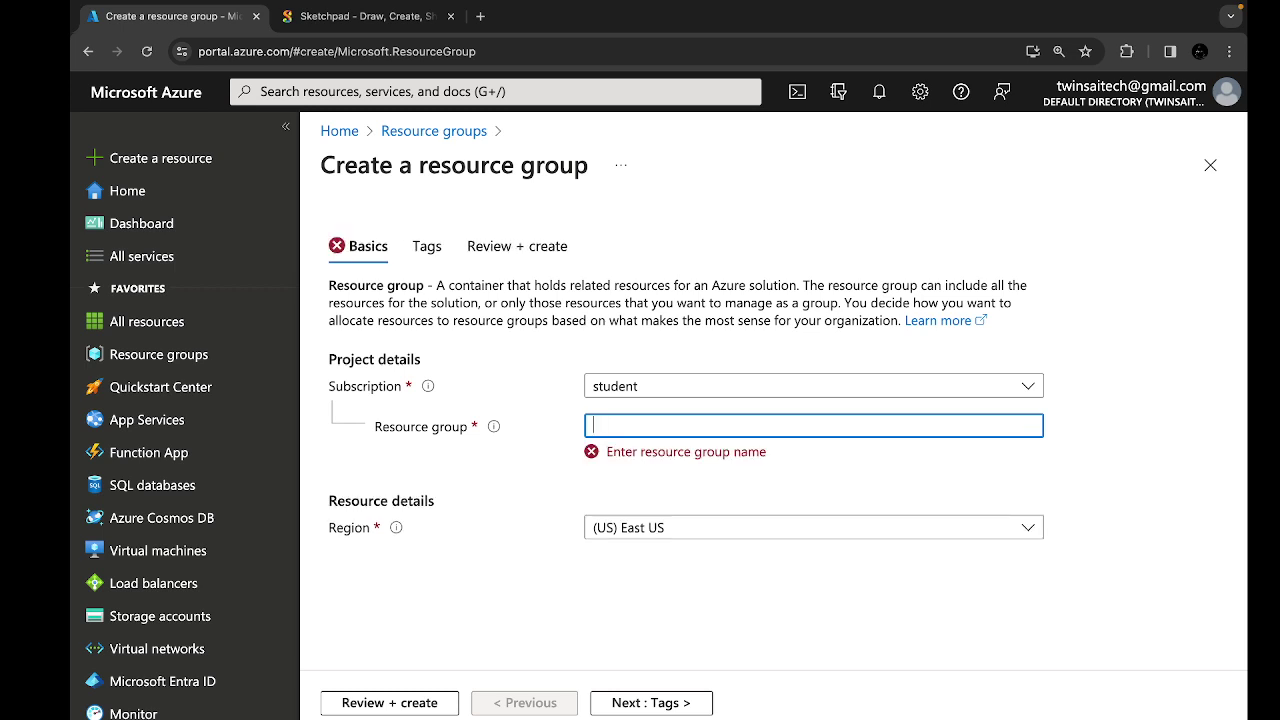
pyautogui.write('my-res')
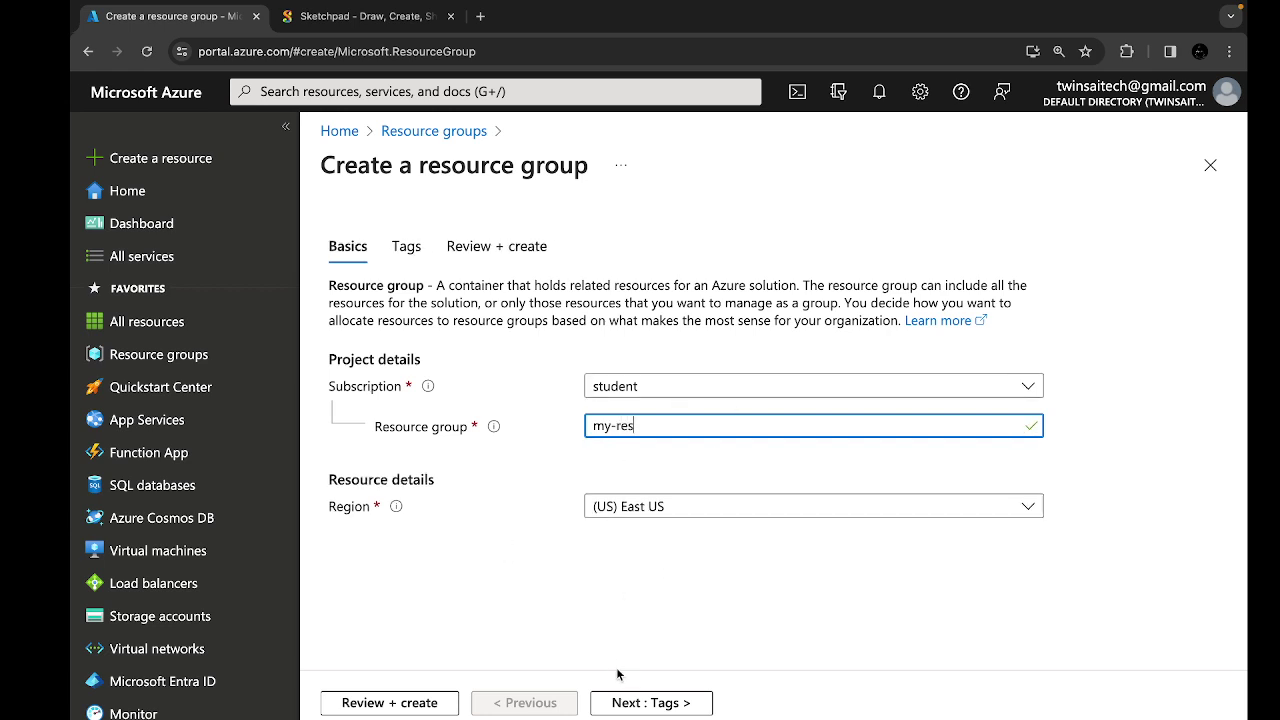
pyautogui.click(420, 703)
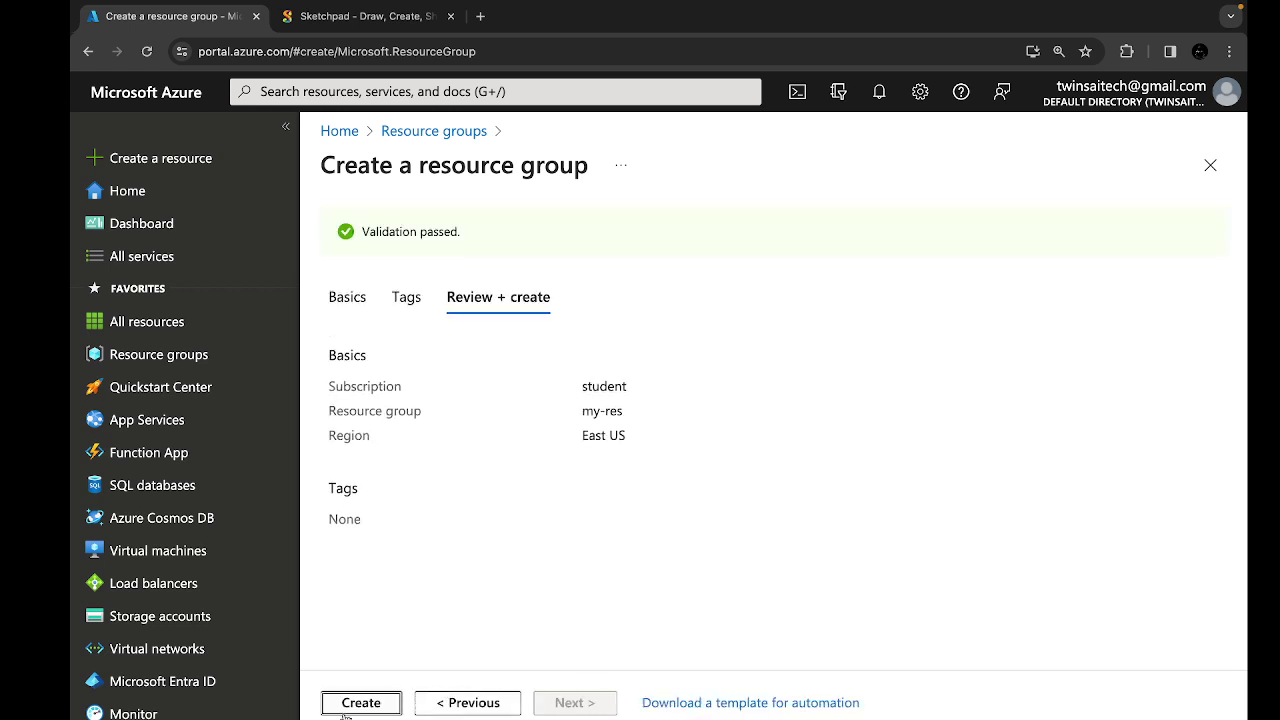
pyautogui.click(354, 700)
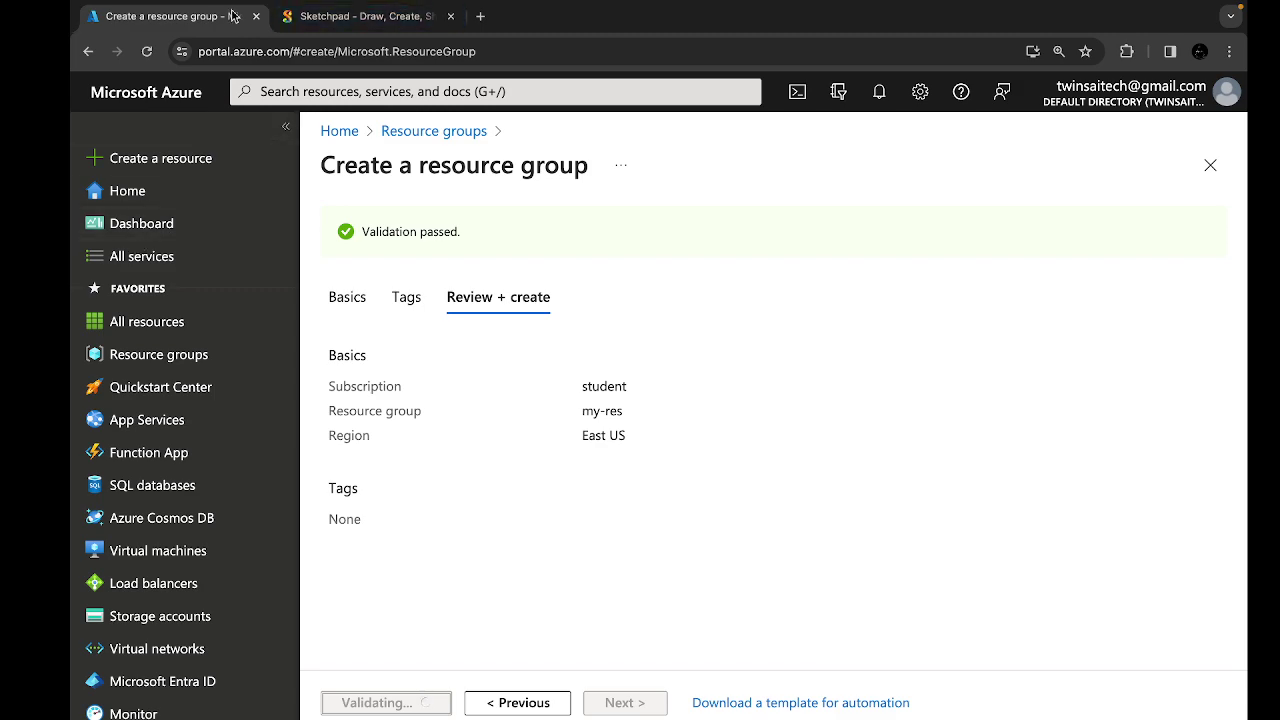
# Step: Switch to Sketchpad and create a new 1440 by 713 px canvas with the plain Color background
pyautogui.click(339, 18)
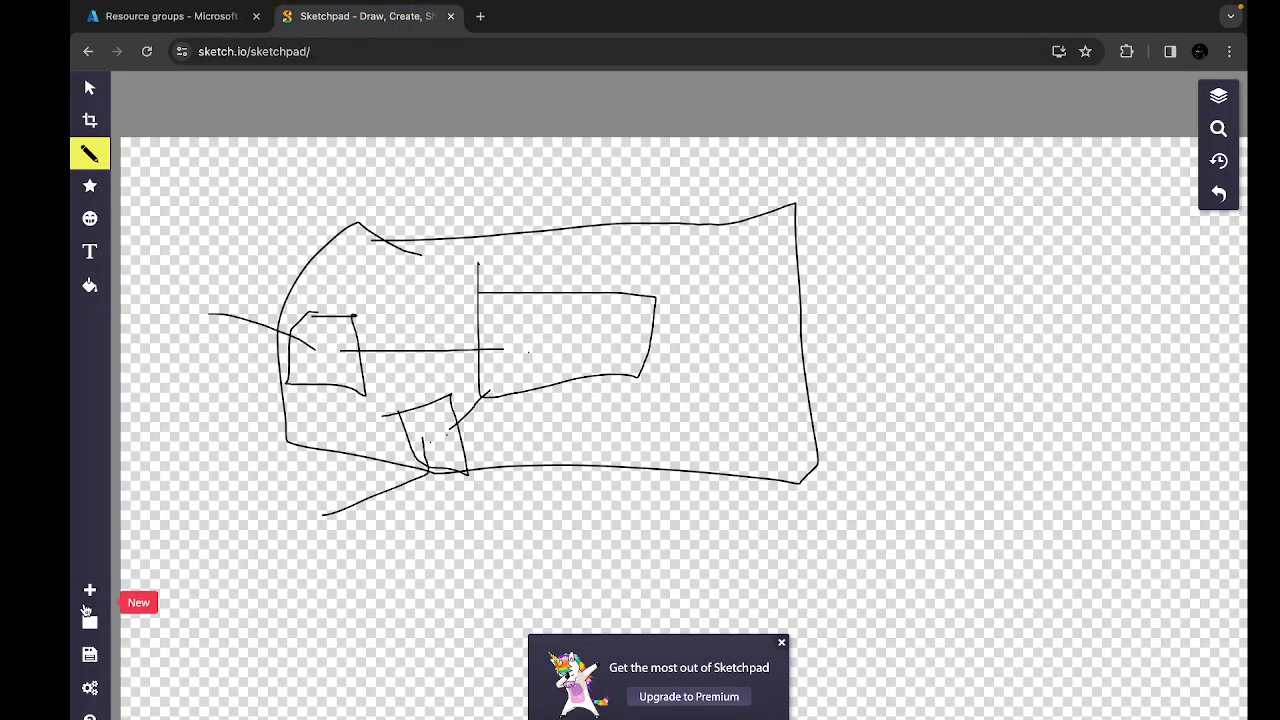
pyautogui.click(89, 589)
pyautogui.click(181, 296)
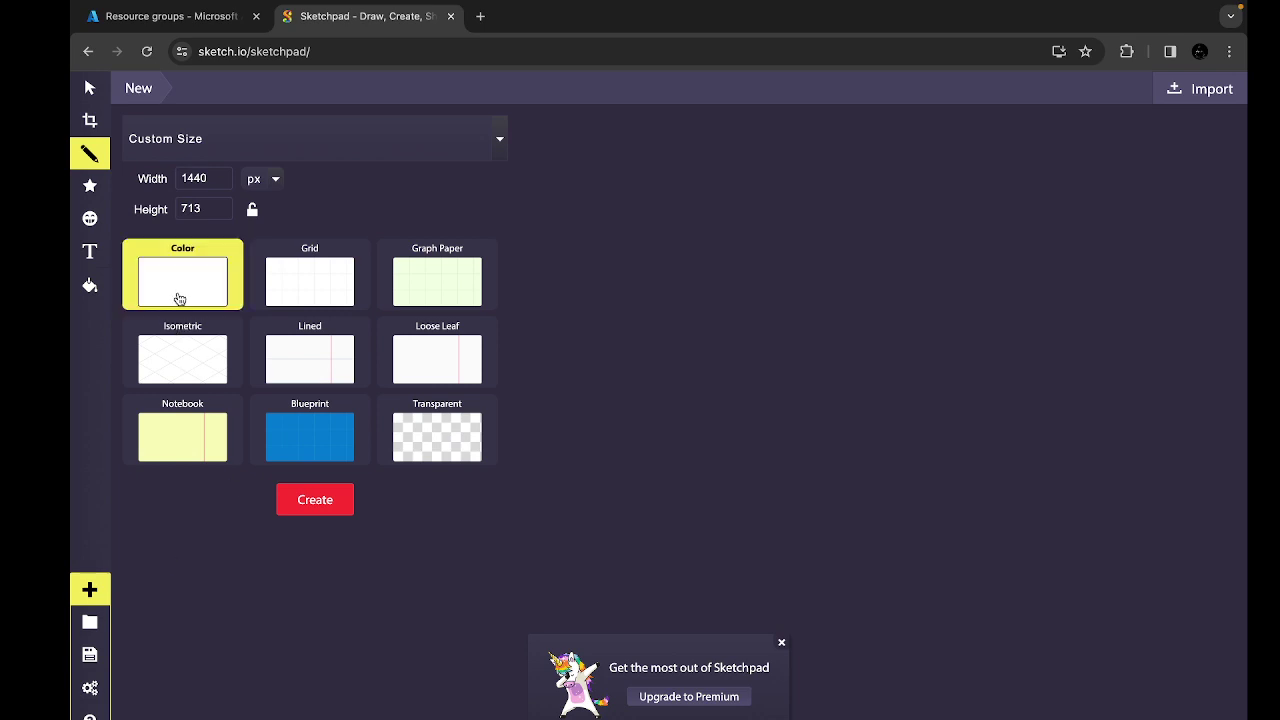
pyautogui.click(313, 502)
# Step: Sketch a large outer box with a short handwritten label above it and a smaller box nested inside
pyautogui.moveTo(304, 264)
pyautogui.mouseDown()
pyautogui.moveTo(400, 263)
pyautogui.moveTo(611, 366)
pyautogui.moveTo(406, 563)
pyautogui.moveTo(239, 419)
pyautogui.moveTo(300, 262)
pyautogui.moveTo(351, 255)
pyautogui.mouseUp()
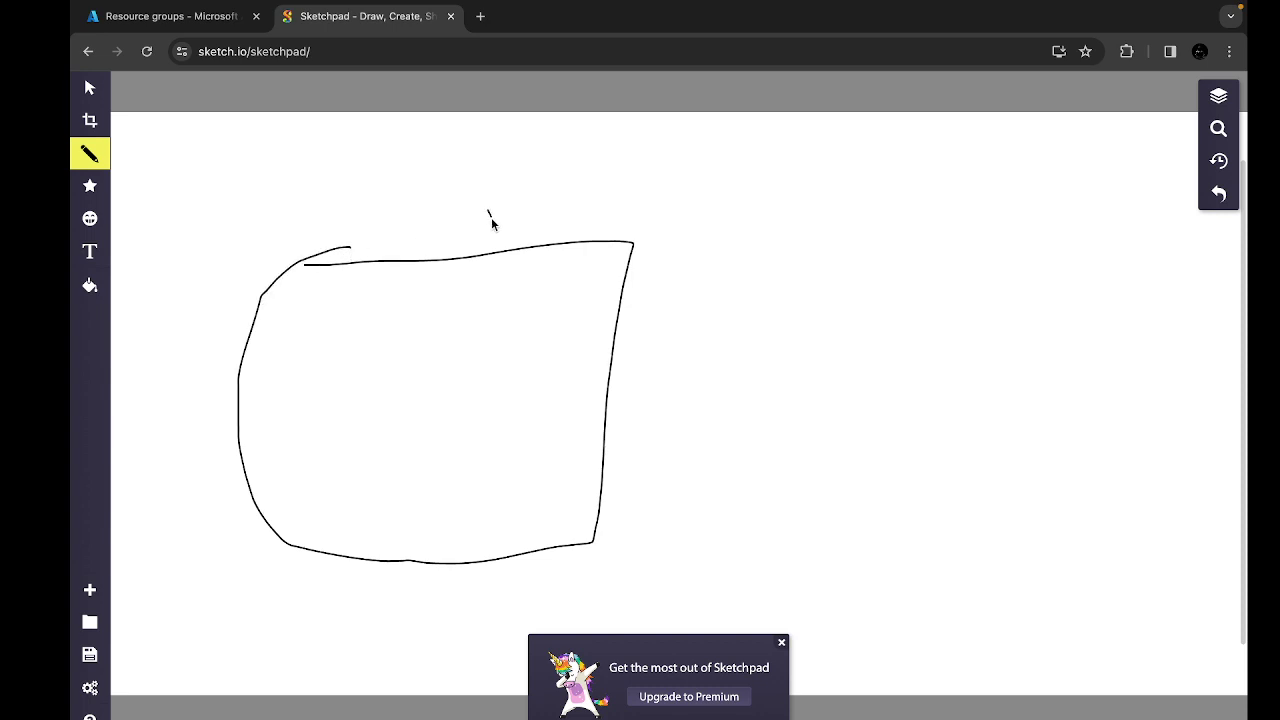
pyautogui.moveTo(490, 203); pyautogui.dragTo(510, 225)
pyautogui.moveTo(323, 332)
pyautogui.mouseDown()
pyautogui.moveTo(458, 313)
pyautogui.moveTo(343, 530)
pyautogui.moveTo(294, 500)
pyautogui.moveTo(297, 346)
pyautogui.moveTo(350, 337)
pyautogui.mouseUp()
# Step: Return to the Azure portal and start creating a virtual network from the Virtual networks service
pyautogui.click(198, 18)
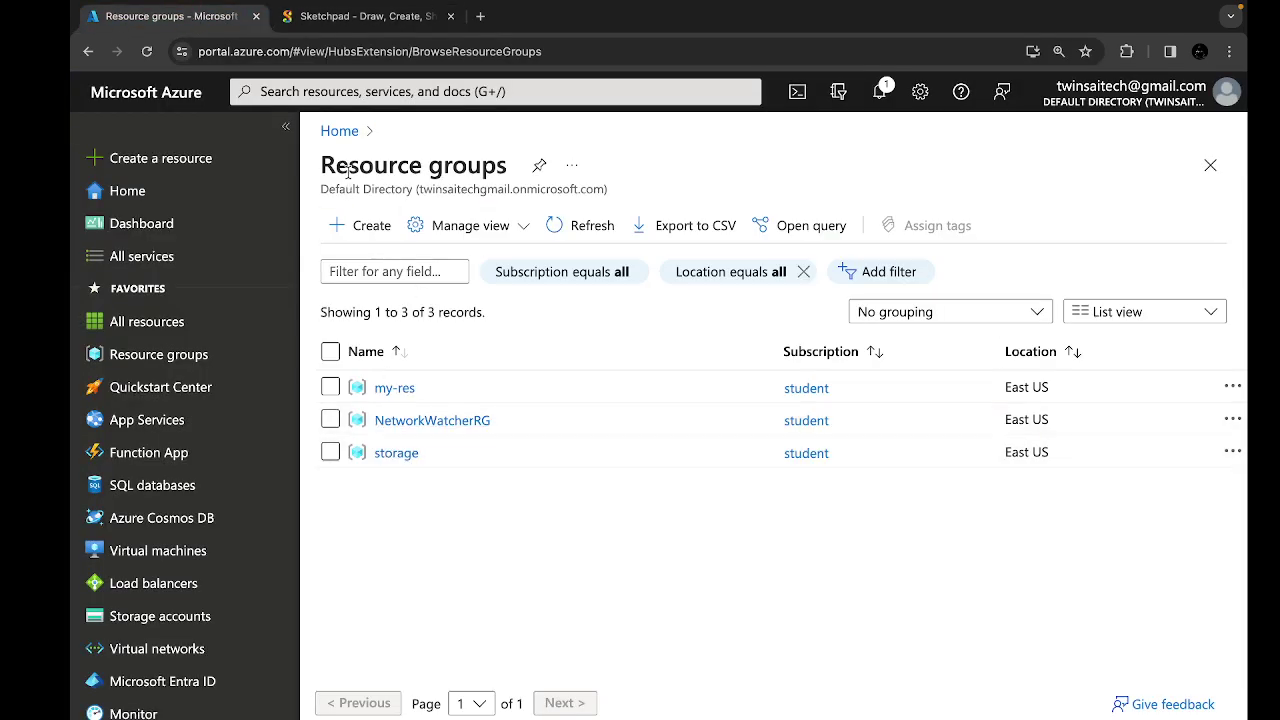
pyautogui.click(339, 132)
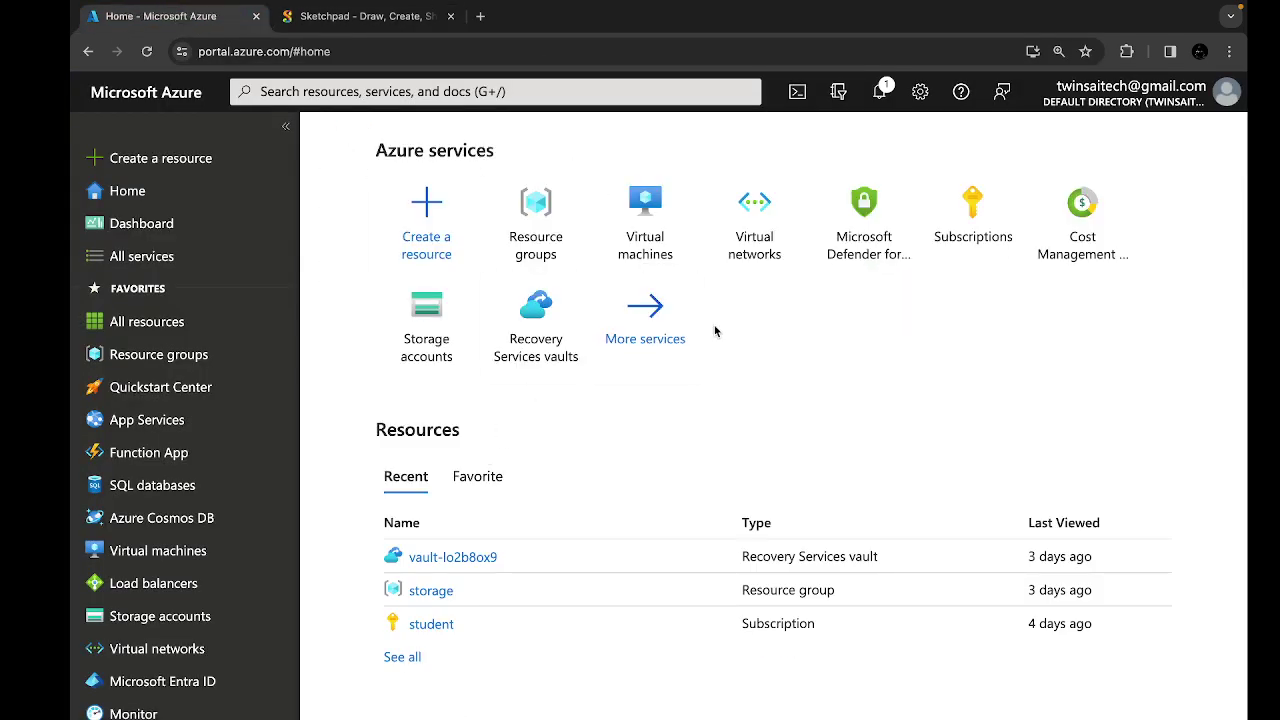
pyautogui.click(775, 230)
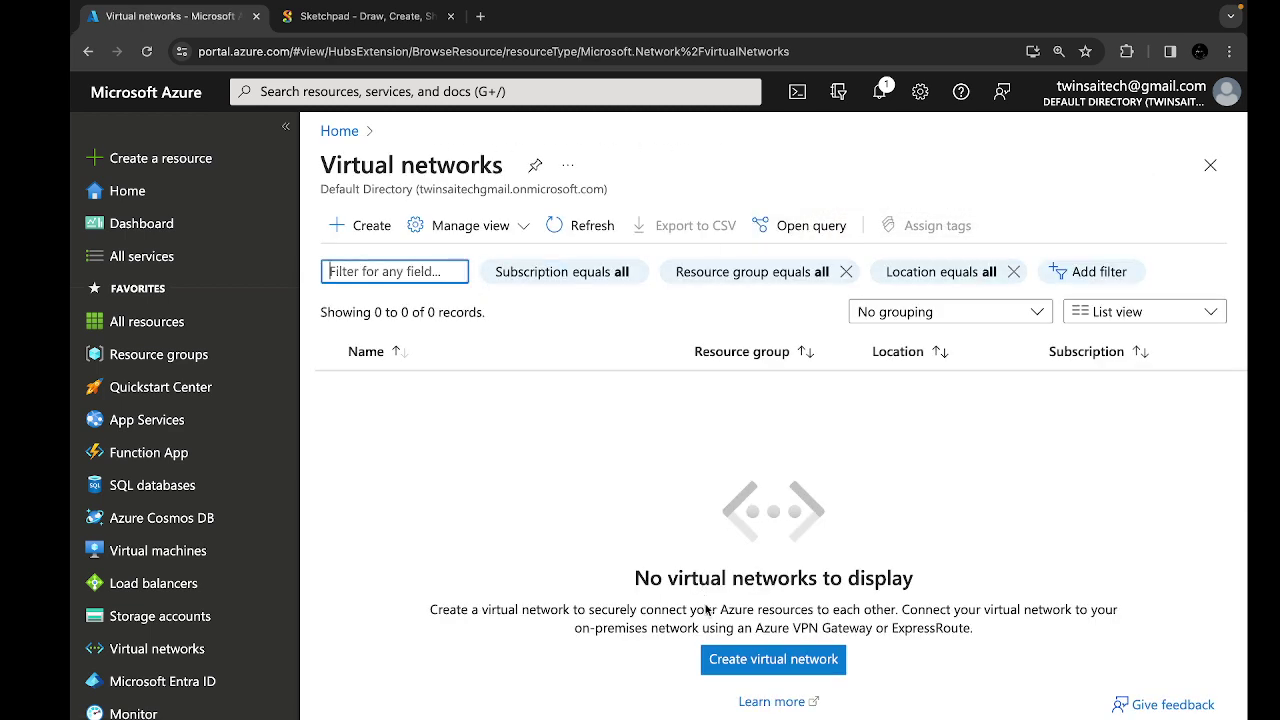
pyautogui.click(737, 671)
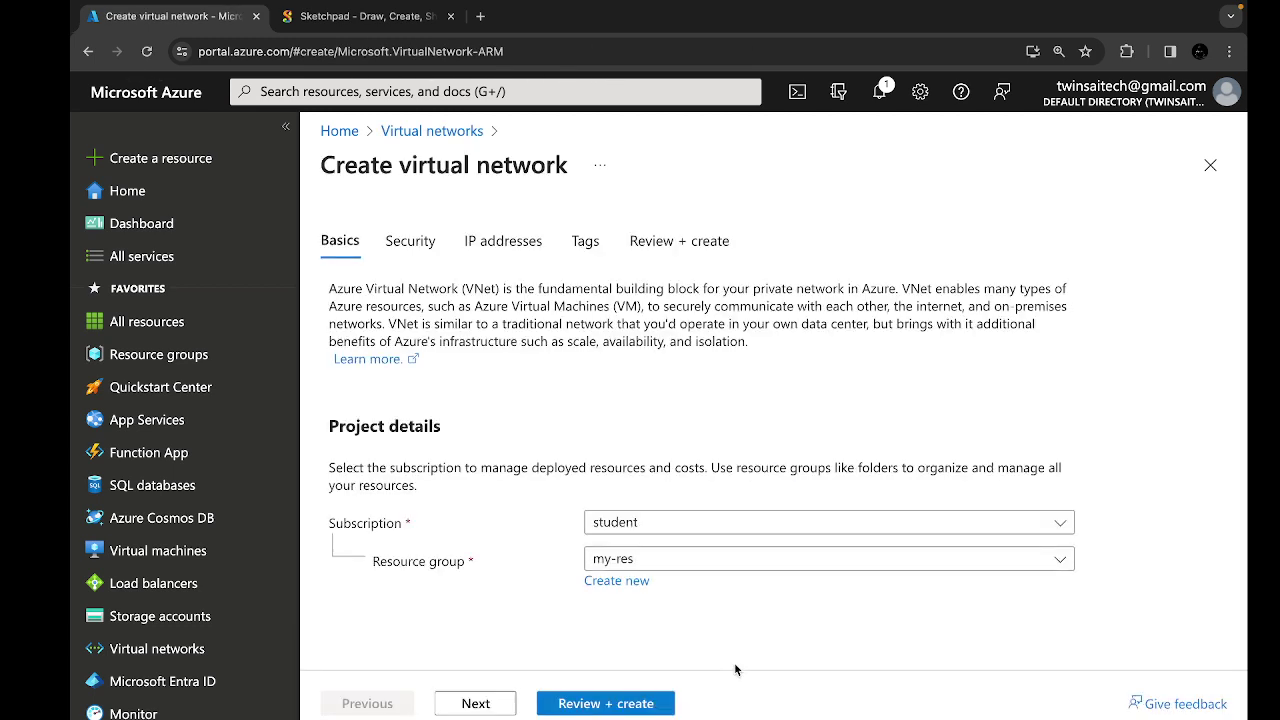
# Step: Name the virtual network my-vnet and proceed to its security settings
pyautogui.scroll(-2, 665, 570)
pyautogui.click(628, 521)
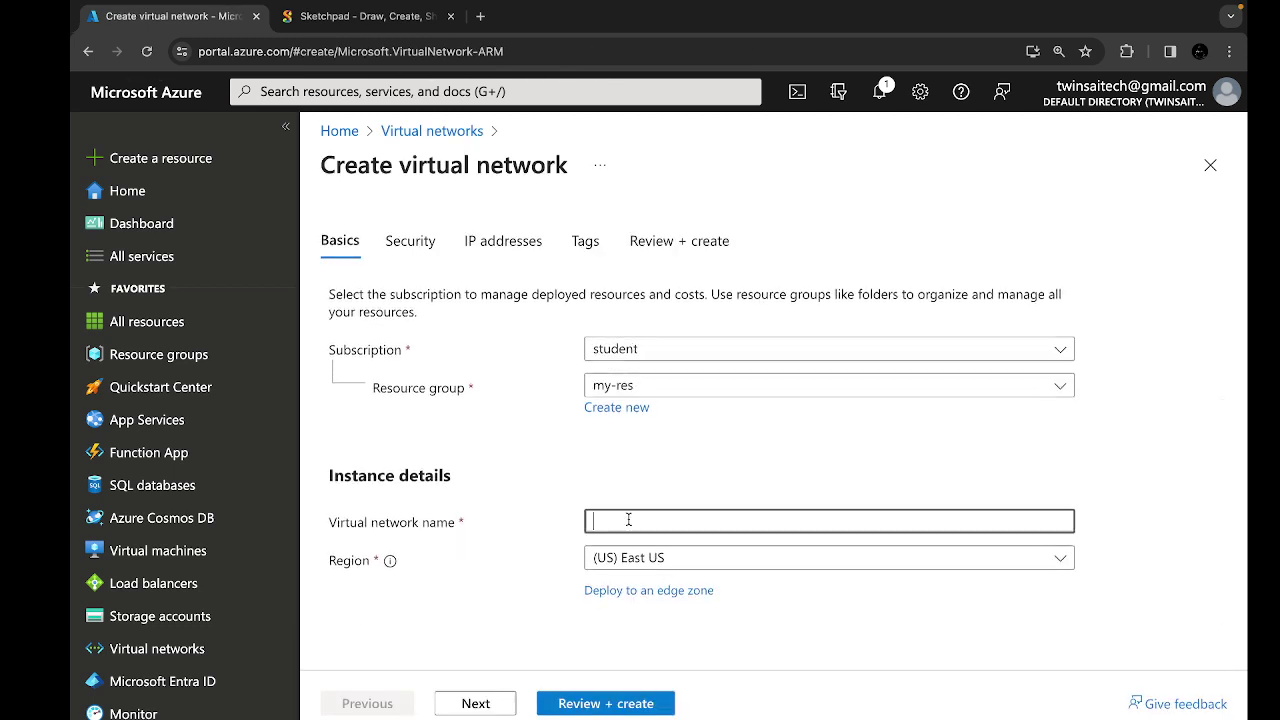
pyautogui.write('my-')
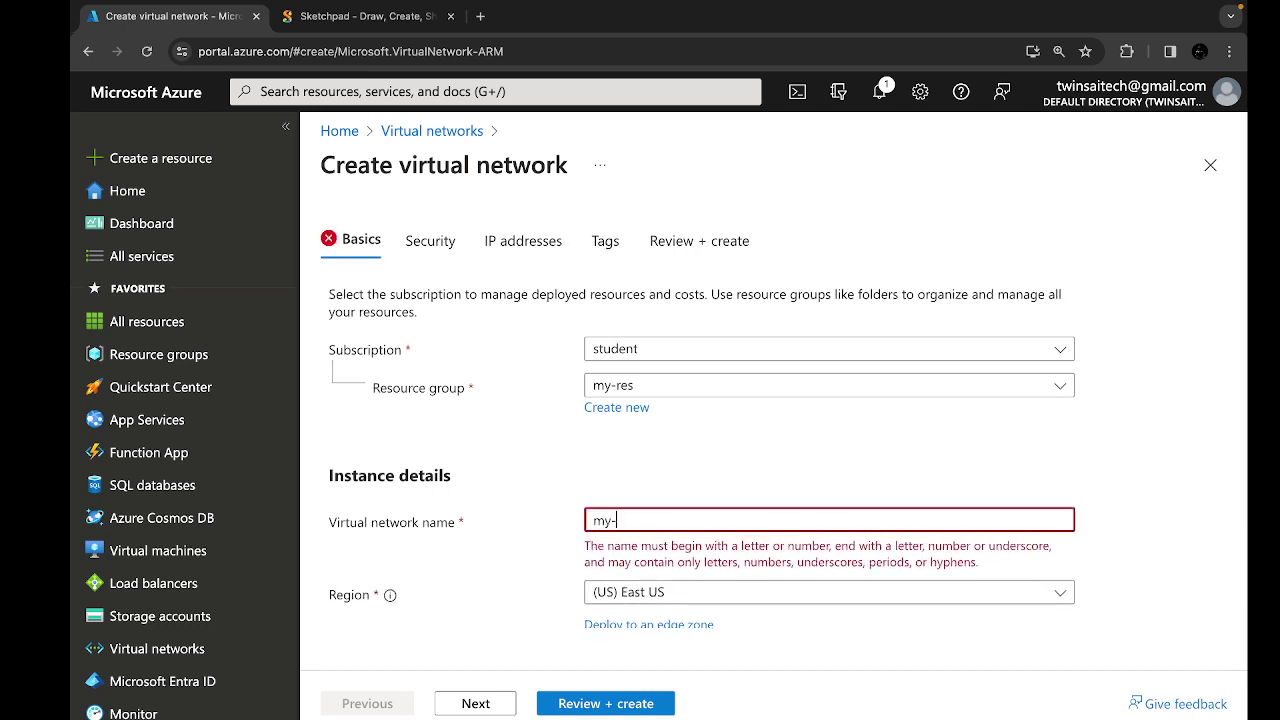
pyautogui.write('vnet')
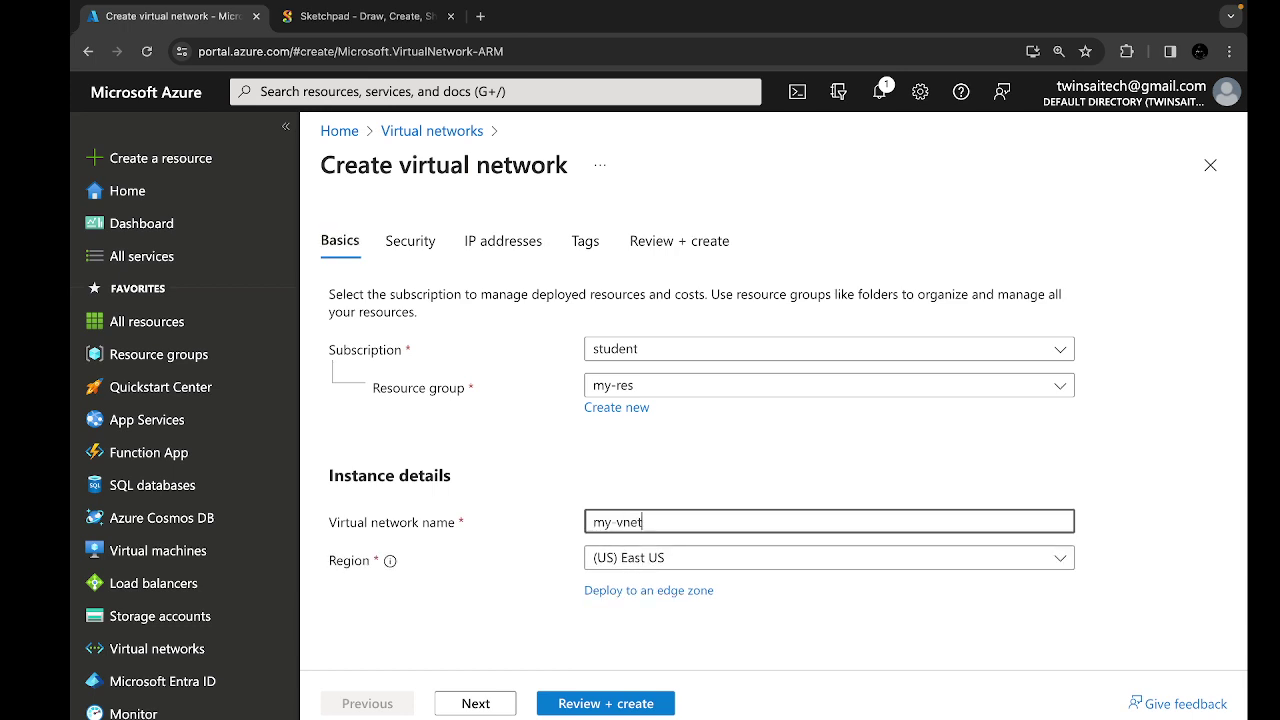
pyautogui.click(456, 706)
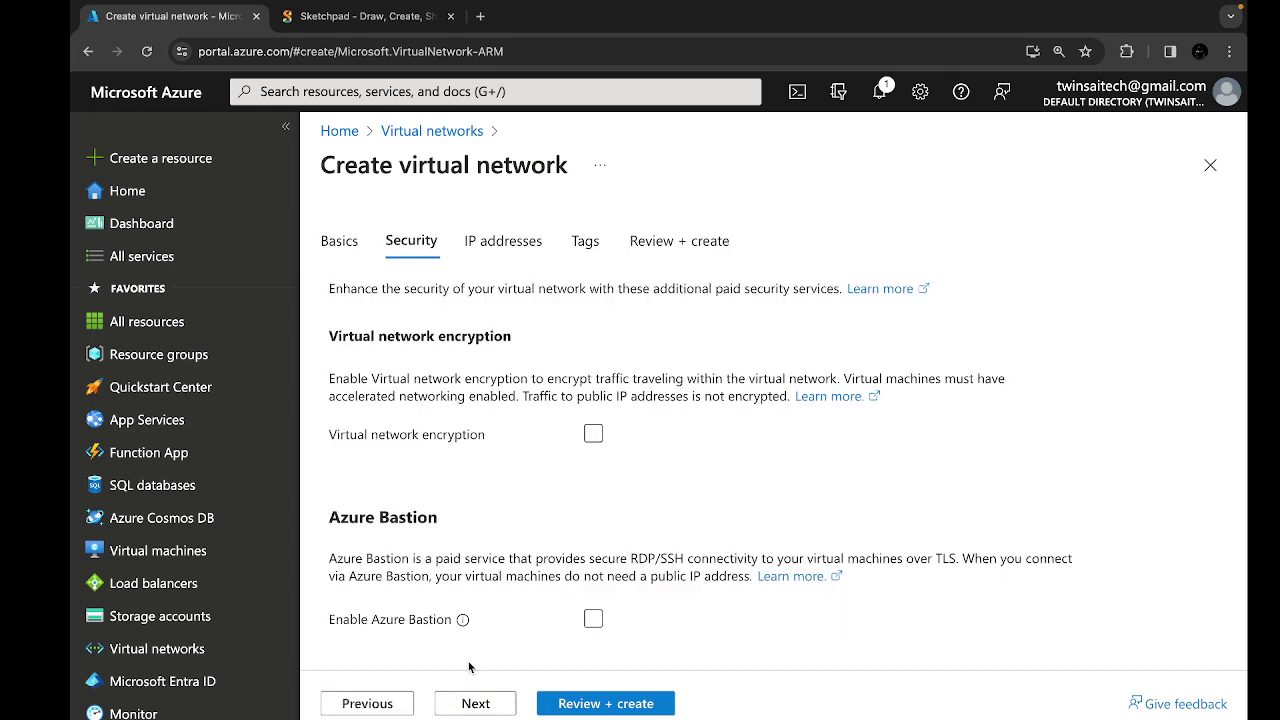
# Step: Enable Azure Bastion for the virtual network
pyautogui.scroll(-1, 480, 530)
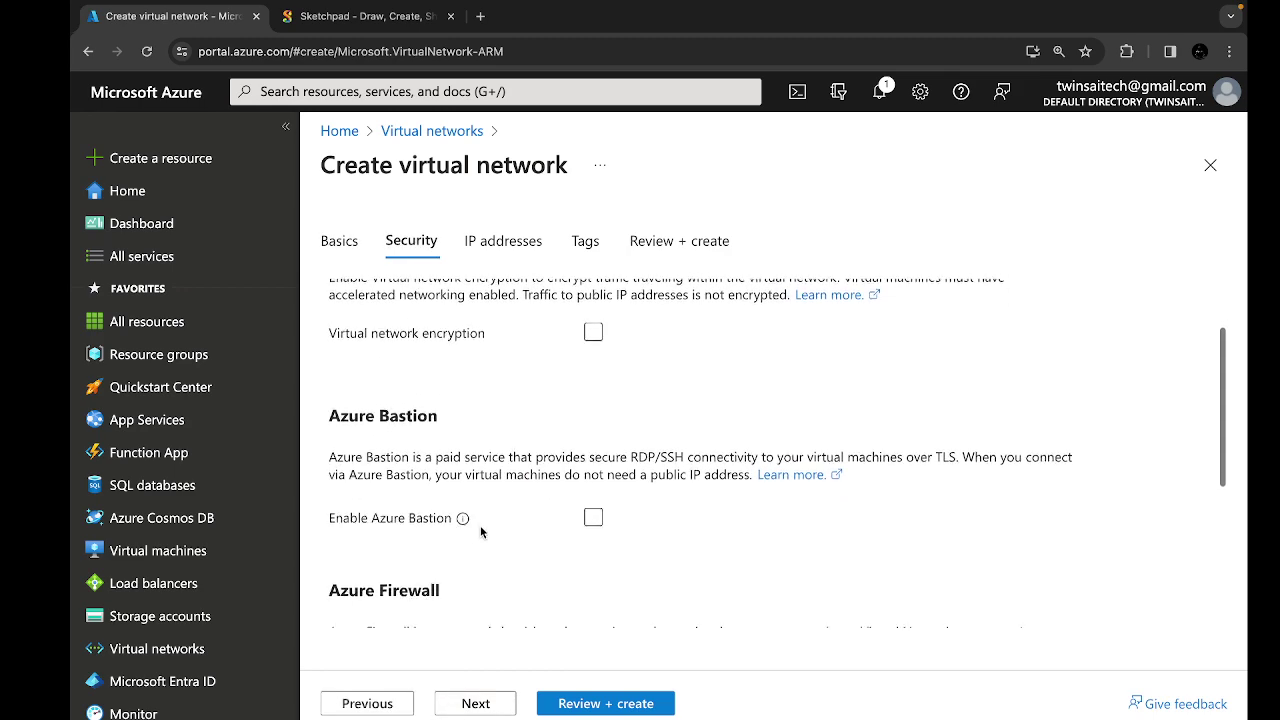
pyautogui.scroll(-1, 480, 531)
pyautogui.click(591, 466)
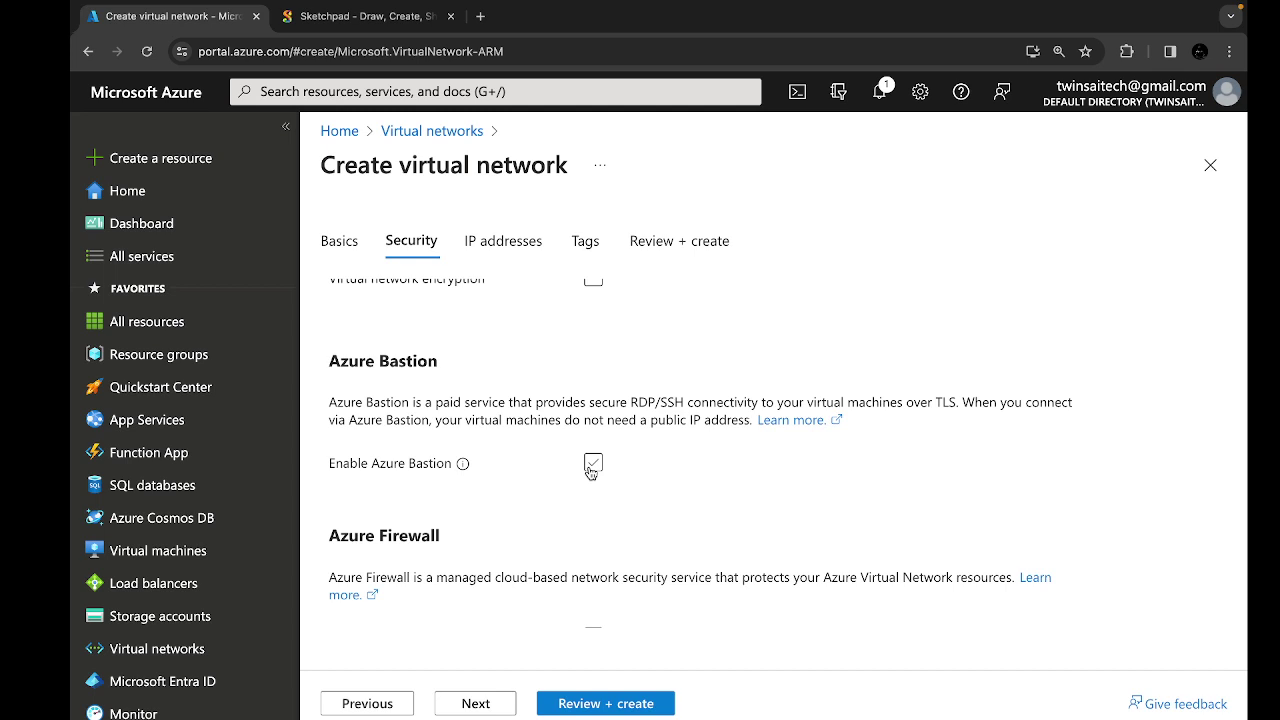
pyautogui.click(591, 466)
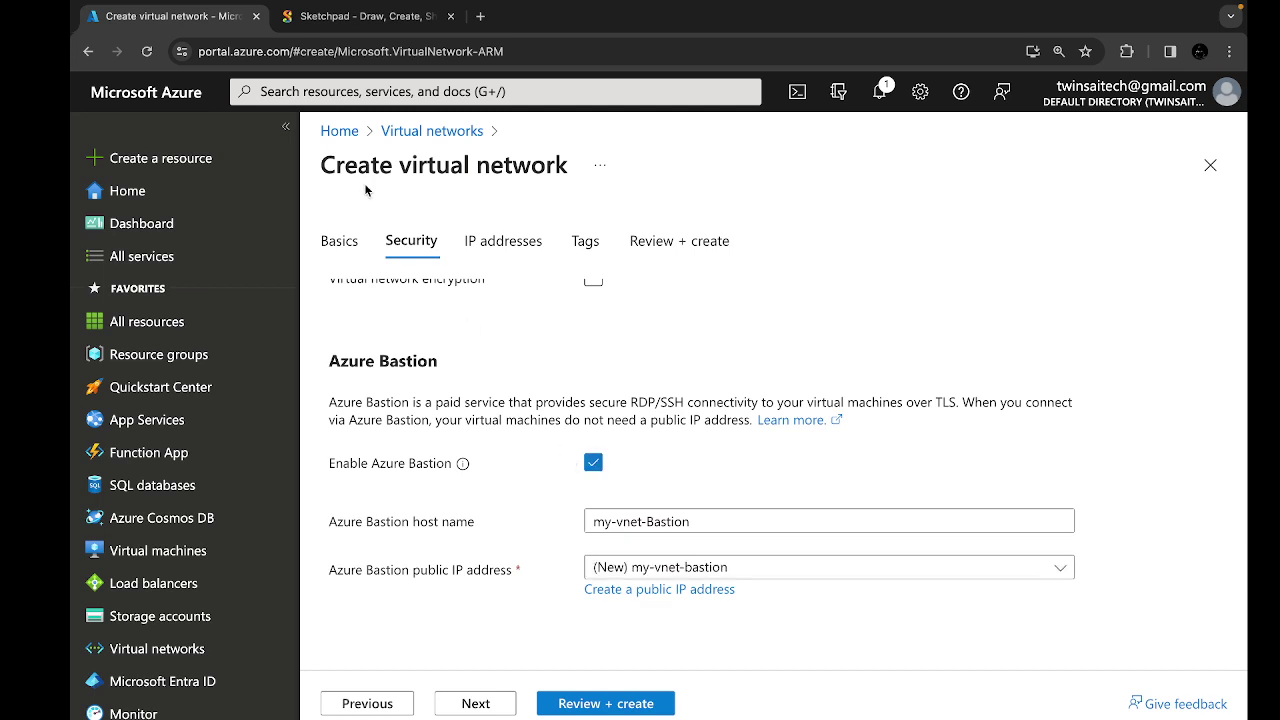
# Step: In the Sketchpad diagram, draw a small box in the inner box's lower-left corner with a line from outside, plus two connected boxes beside it
pyautogui.click(343, 24)
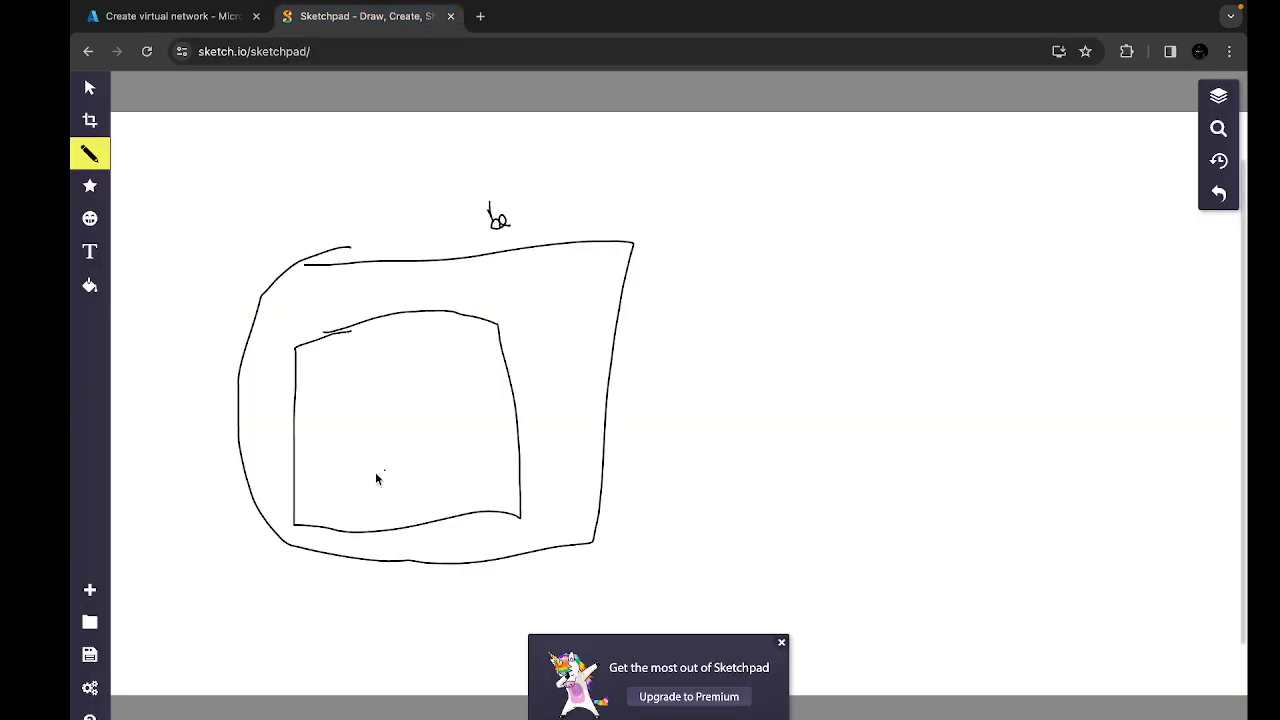
pyautogui.moveTo(321, 480)
pyautogui.mouseDown()
pyautogui.moveTo(356, 468)
pyautogui.moveTo(365, 516)
pyautogui.moveTo(321, 494)
pyautogui.moveTo(339, 461)
pyautogui.mouseUp()
pyautogui.moveTo(269, 578)
pyautogui.mouseDown()
pyautogui.moveTo(294, 543)
pyautogui.moveTo(351, 513)
pyautogui.mouseUp()
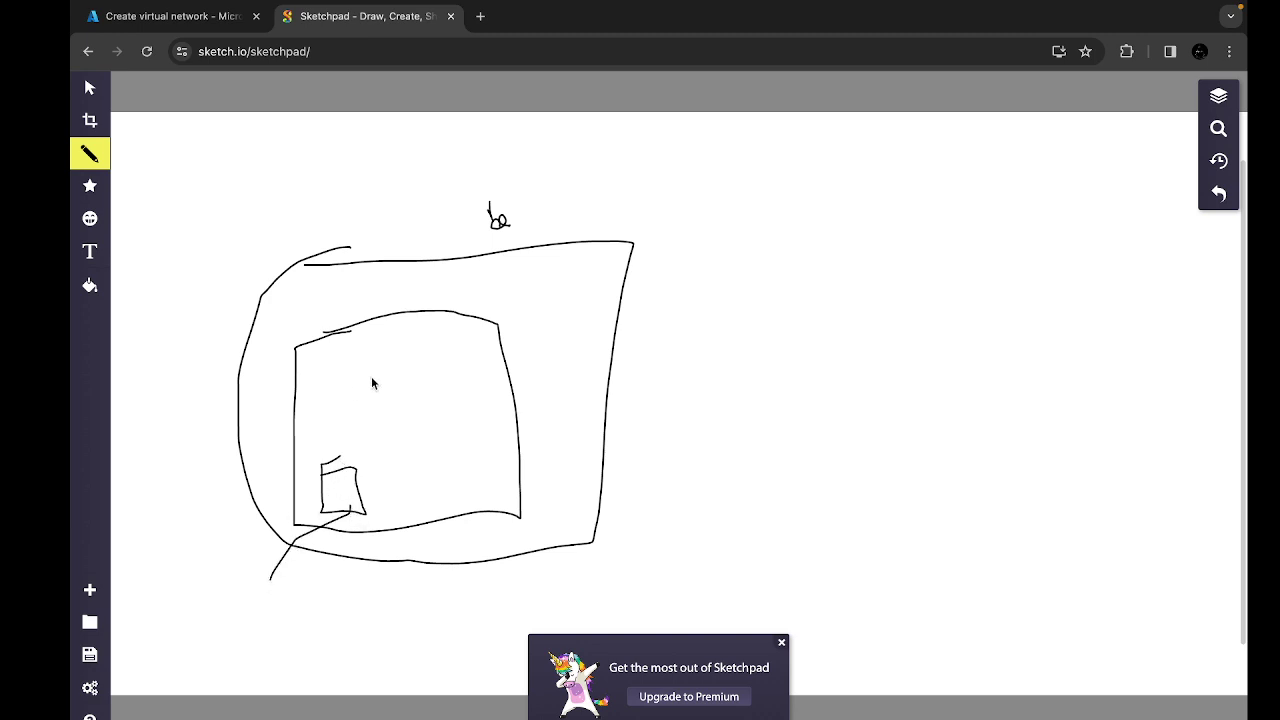
pyautogui.moveTo(419, 380)
pyautogui.mouseDown()
pyautogui.moveTo(362, 412)
pyautogui.moveTo(365, 381)
pyautogui.mouseUp()
pyautogui.moveTo(420, 452)
pyautogui.mouseDown()
pyautogui.moveTo(450, 502)
pyautogui.moveTo(402, 417)
pyautogui.mouseUp()
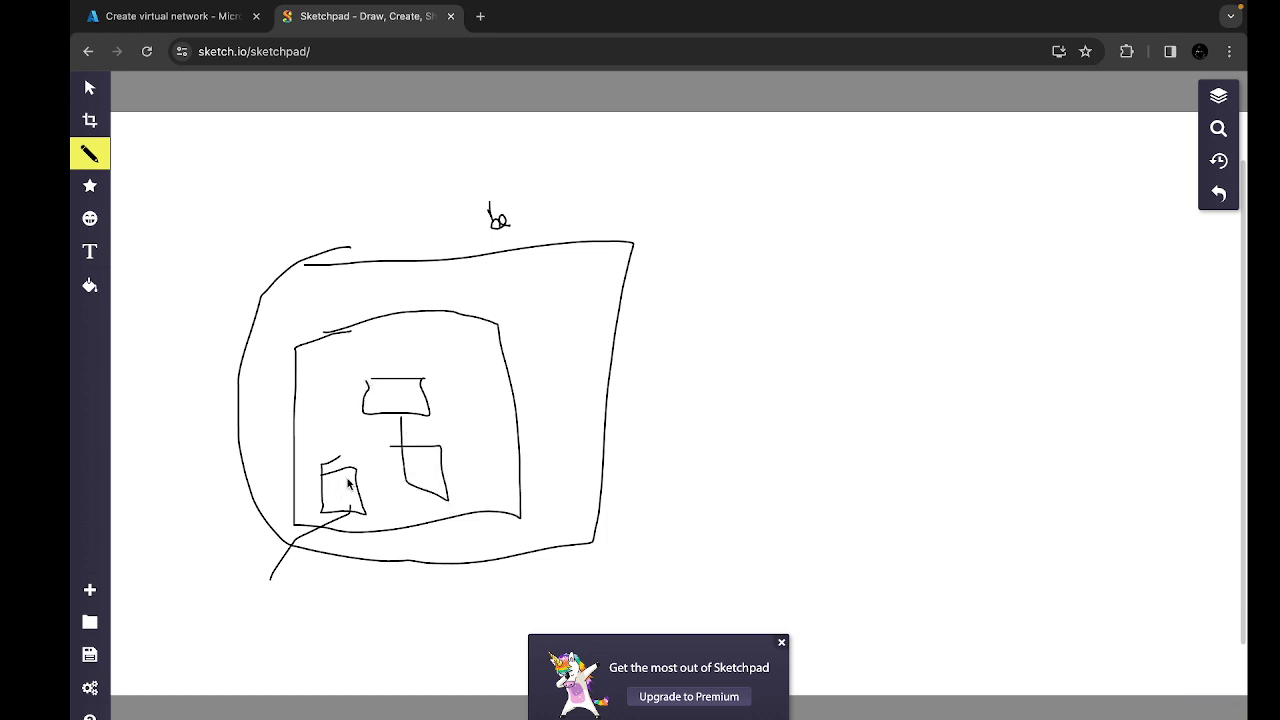
# Step: Back in the Azure portal, assign the new my-vnet-bastion public IP address with the Standard SKU to the Bastion host
pyautogui.click(150, 17)
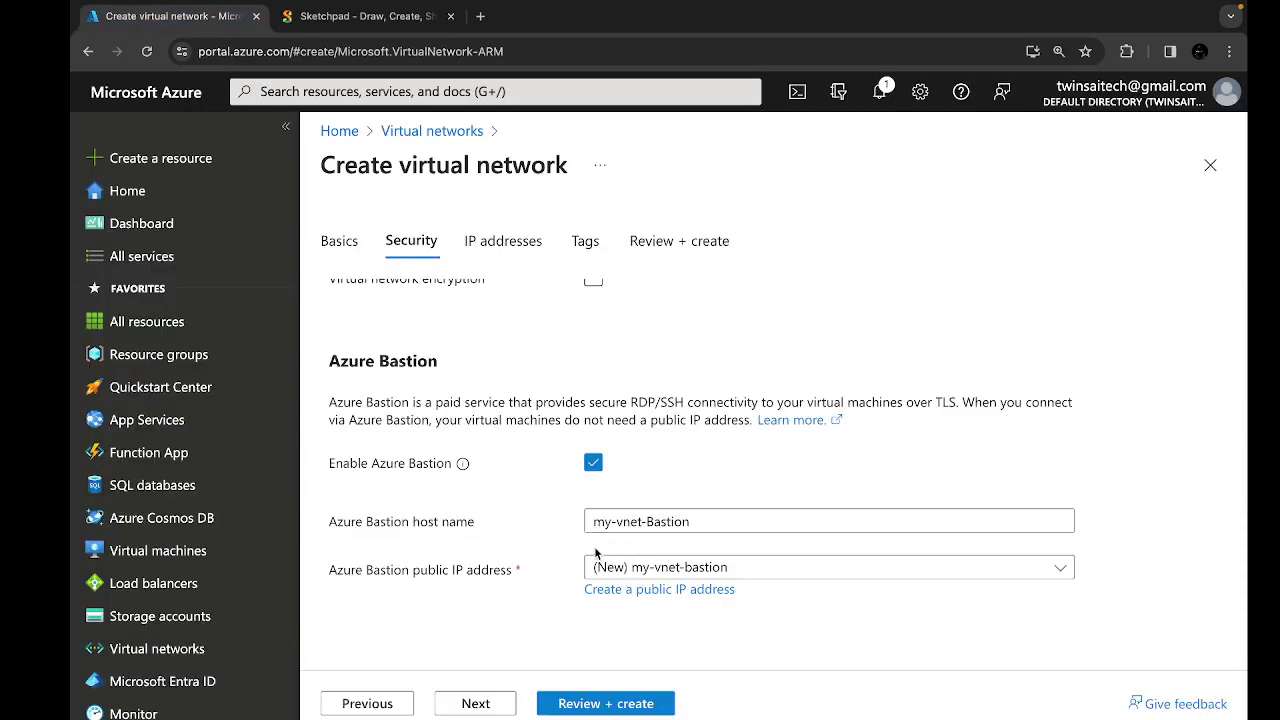
pyautogui.scroll(-1, 618, 548)
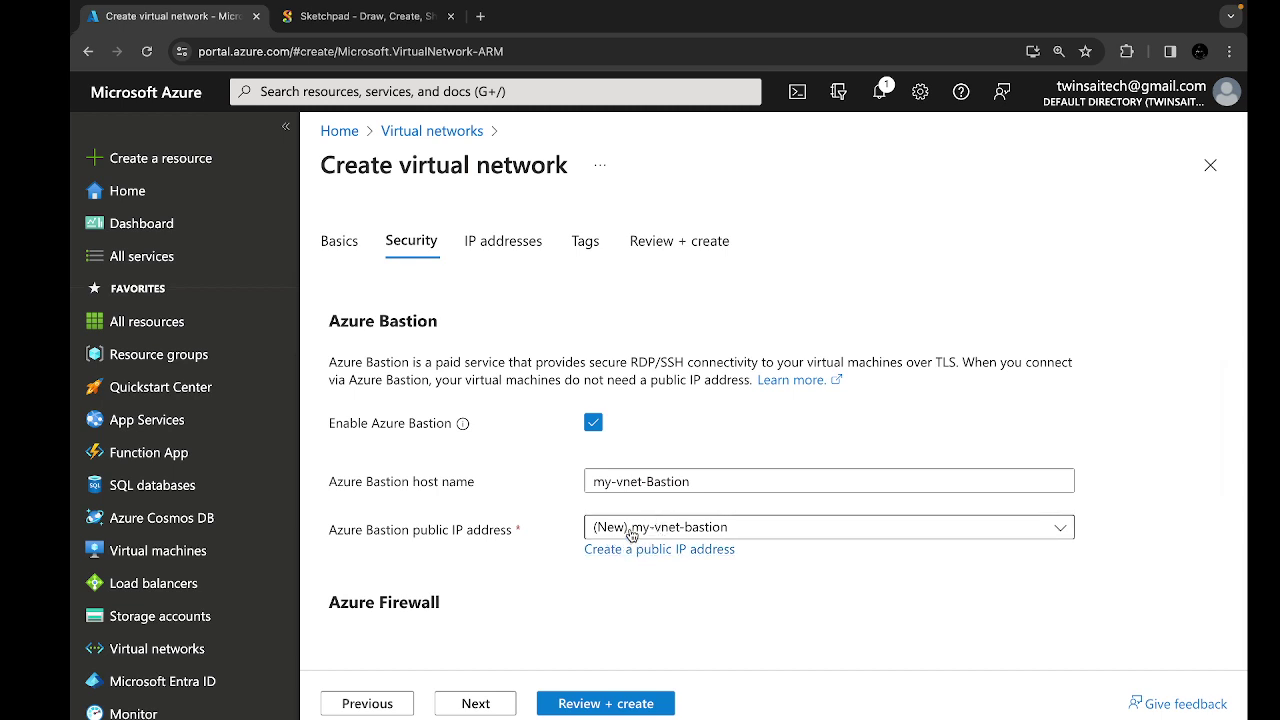
pyautogui.click(628, 532)
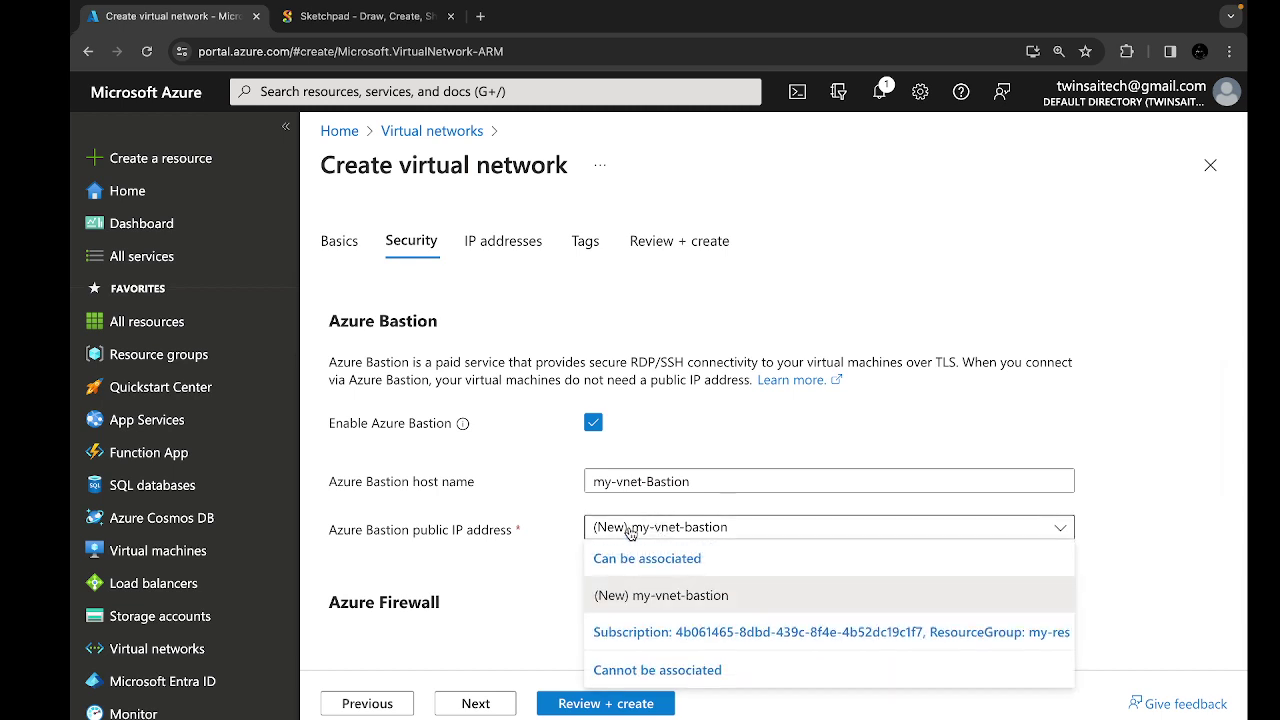
pyautogui.click(675, 597)
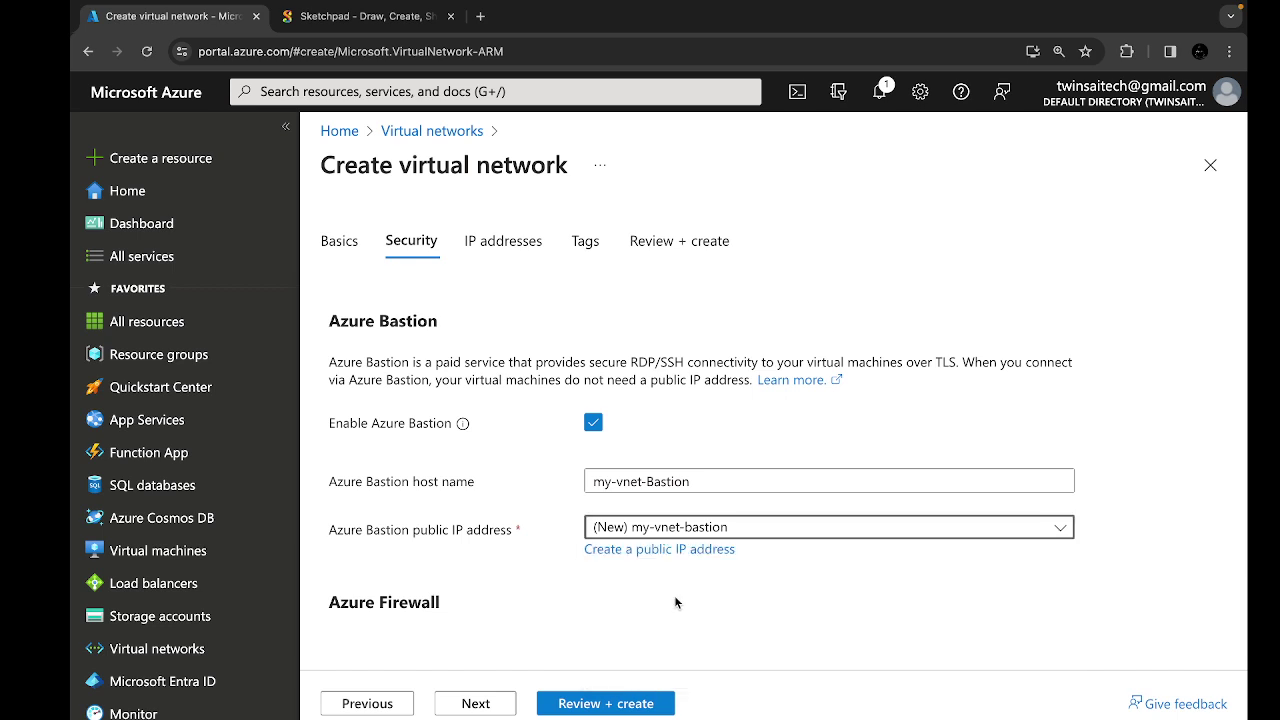
pyautogui.scroll(-1, 622, 510)
pyautogui.click(605, 525)
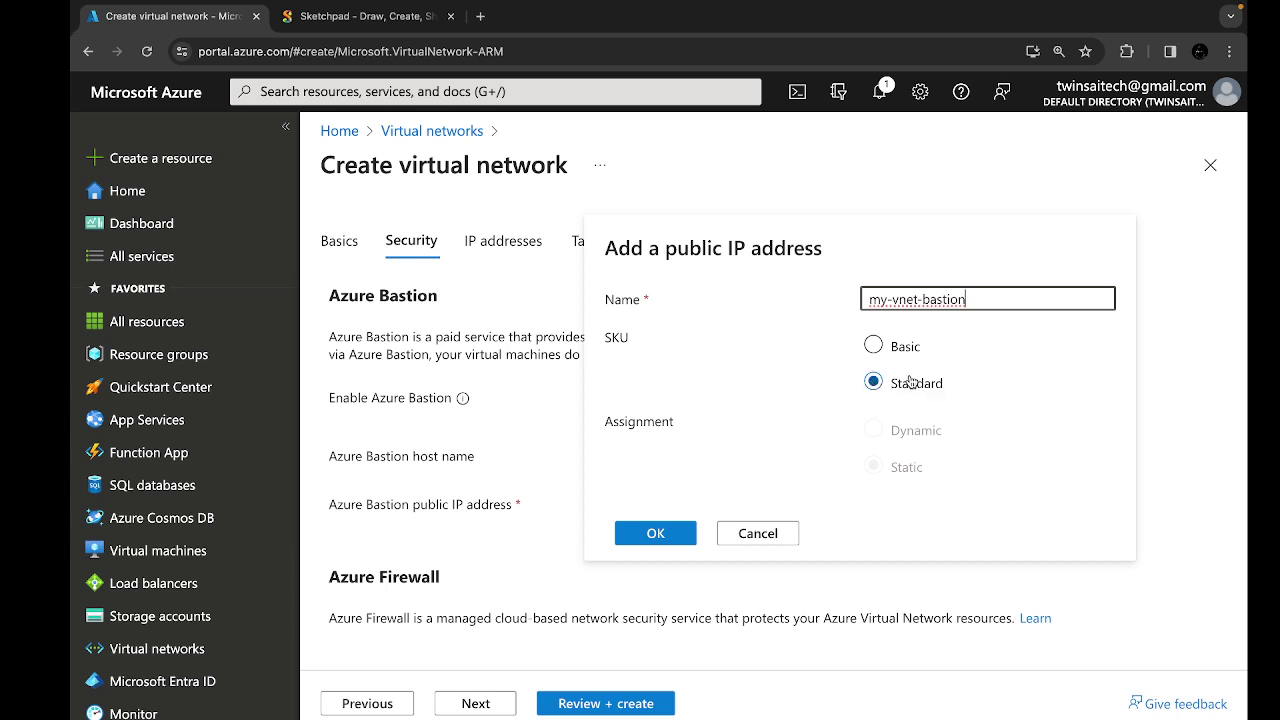
pyautogui.click(651, 538)
# Step: Enable Azure Firewall for the virtual network and show its settings
pyautogui.scroll(-3, 651, 548)
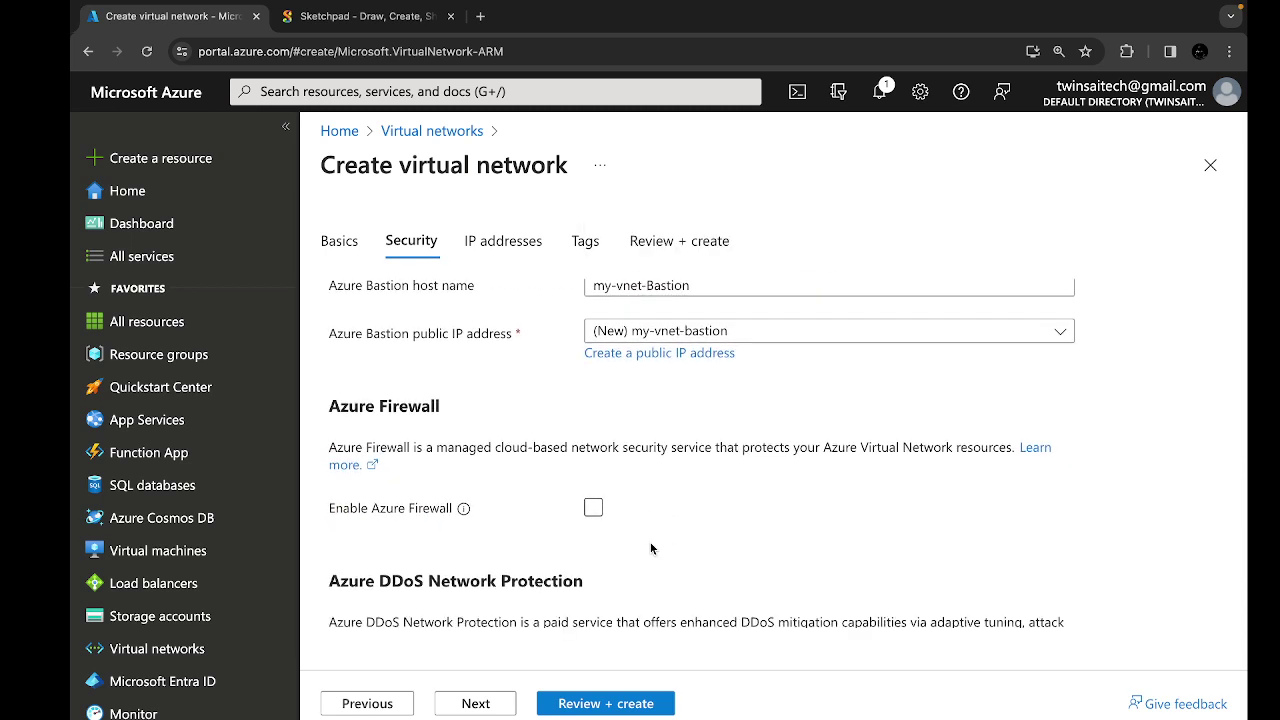
pyautogui.click(594, 509)
pyautogui.scroll(-2, 594, 509)
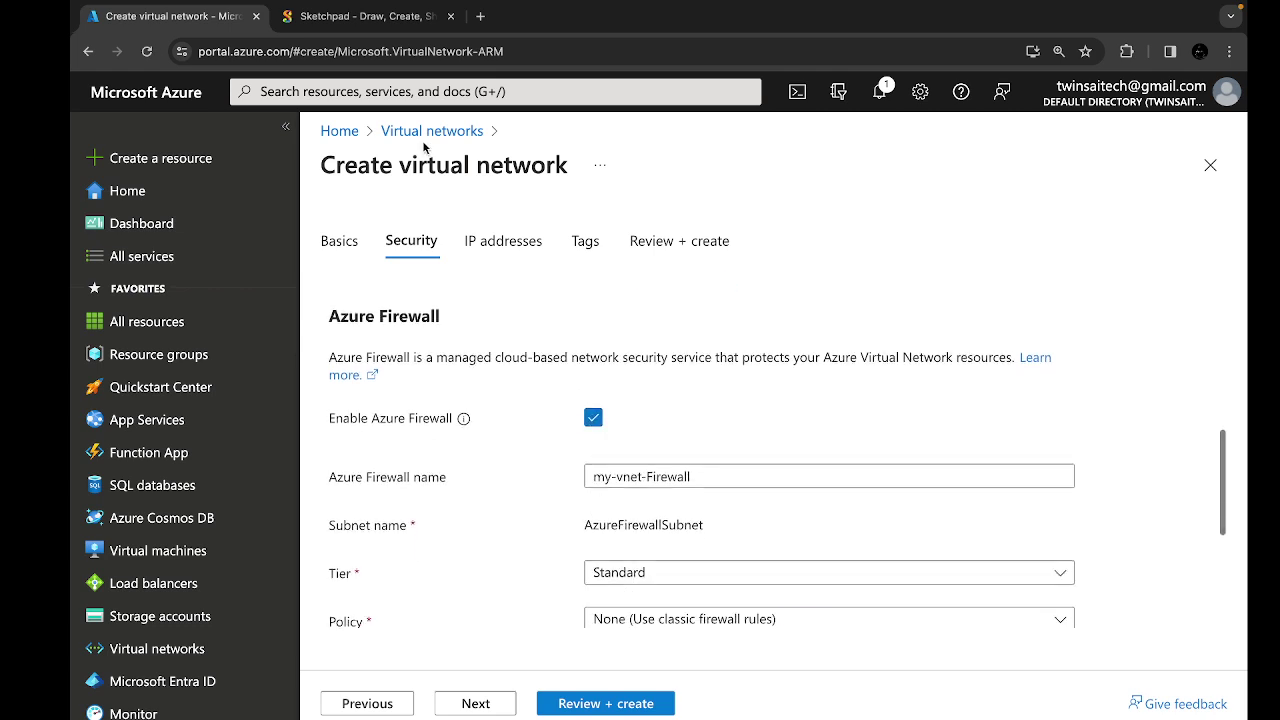
# Step: In the Sketchpad diagram, add a small firewall box on the inner box's left edge with a line entering from outside
pyautogui.click(360, 8)
pyautogui.click(324, 30)
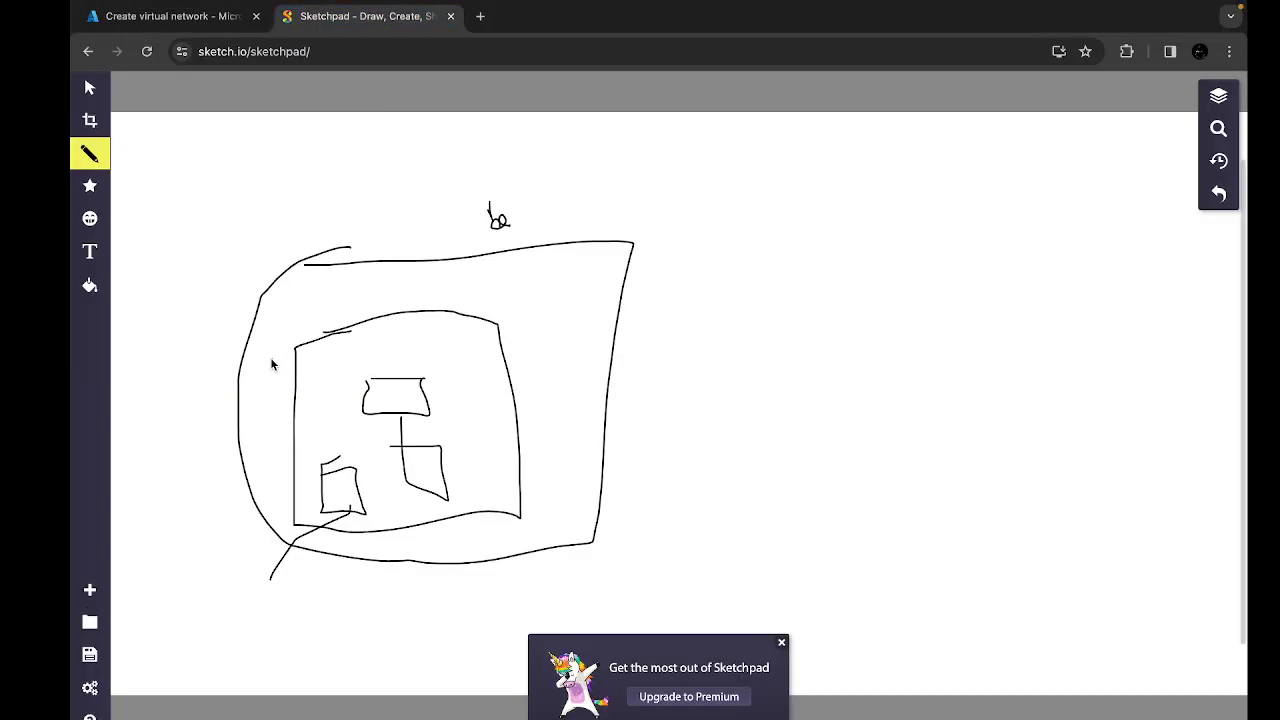
pyautogui.moveTo(298, 418)
pyautogui.mouseDown()
pyautogui.moveTo(326, 455)
pyautogui.moveTo(288, 460)
pyautogui.moveTo(300, 418)
pyautogui.mouseUp()
pyautogui.moveTo(219, 416); pyautogui.dragTo(292, 432)
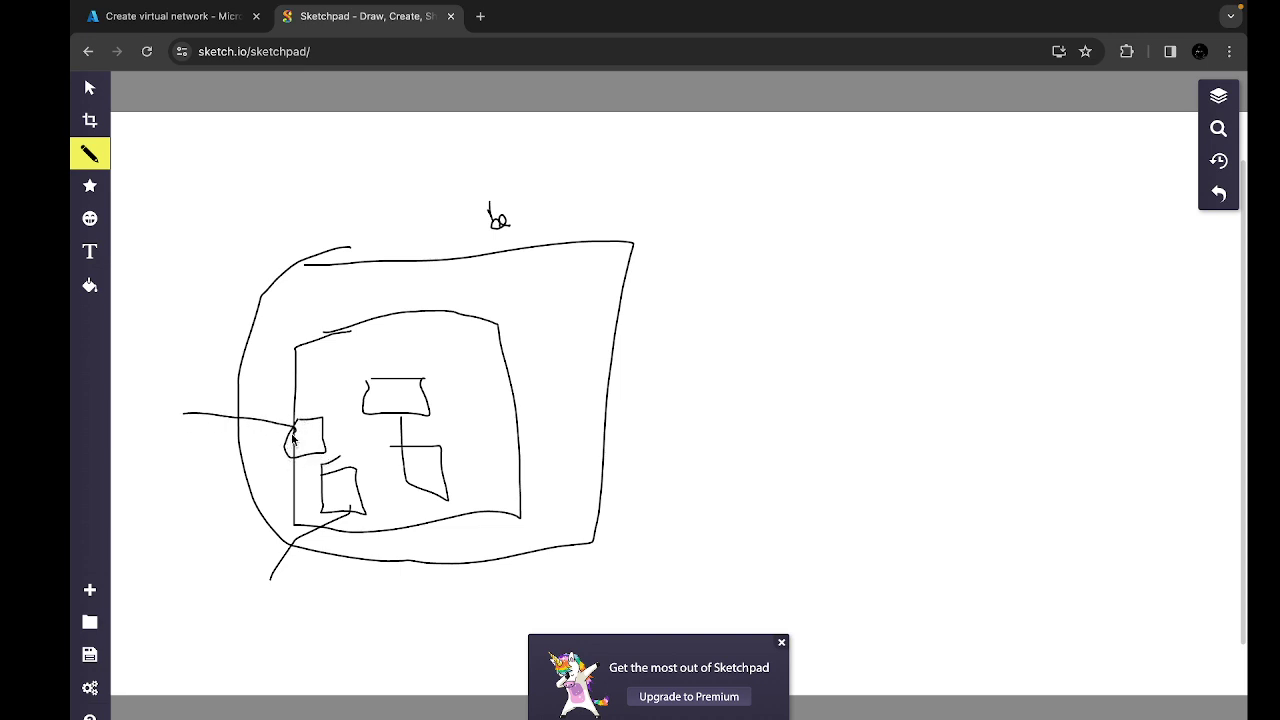
# Step: In the Sketchpad diagram, draw traffic lines from outside through the firewall and lower-left boxes to the two connected inner boxes
pyautogui.moveTo(320, 433)
pyautogui.mouseDown()
pyautogui.moveTo(371, 390)
pyautogui.moveTo(362, 413)
pyautogui.mouseUp()
pyautogui.moveTo(352, 508); pyautogui.dragTo(406, 355)
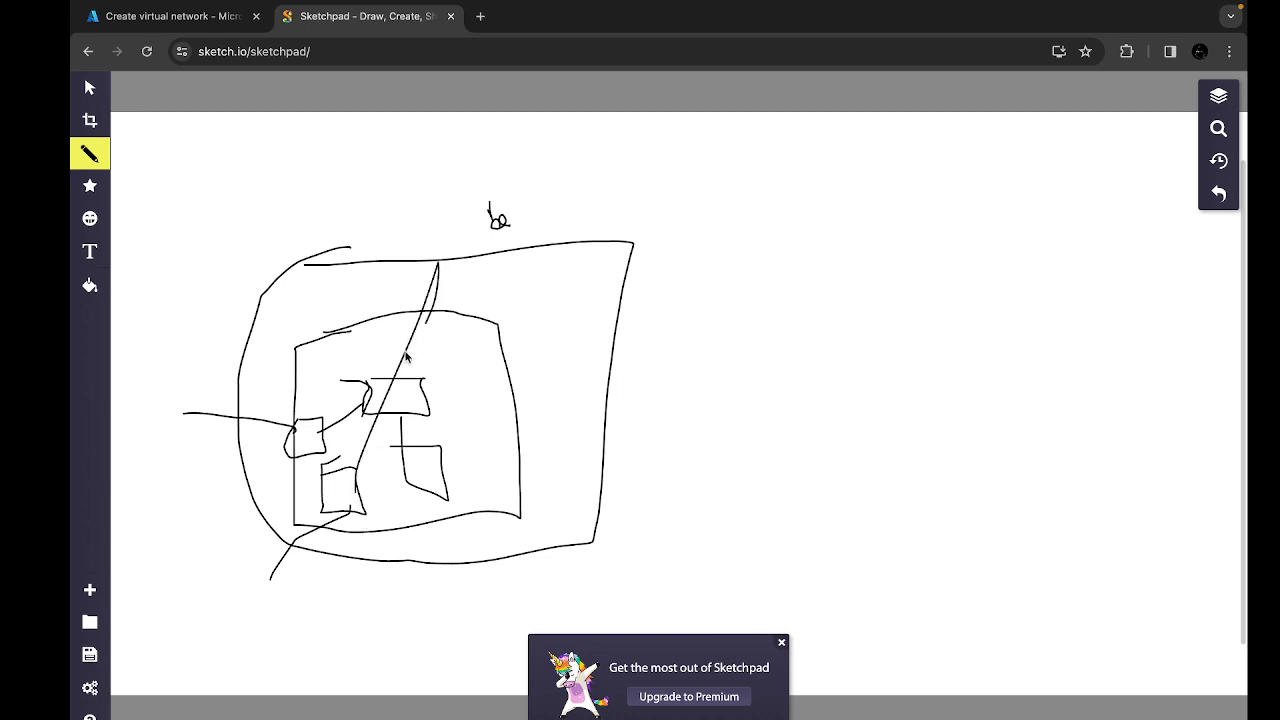
pyautogui.moveTo(355, 495)
pyautogui.mouseDown()
pyautogui.moveTo(420, 495)
pyautogui.moveTo(417, 476)
pyautogui.mouseUp()
pyautogui.moveTo(273, 575)
pyautogui.mouseDown()
pyautogui.moveTo(331, 513)
pyautogui.moveTo(406, 481)
pyautogui.mouseUp()
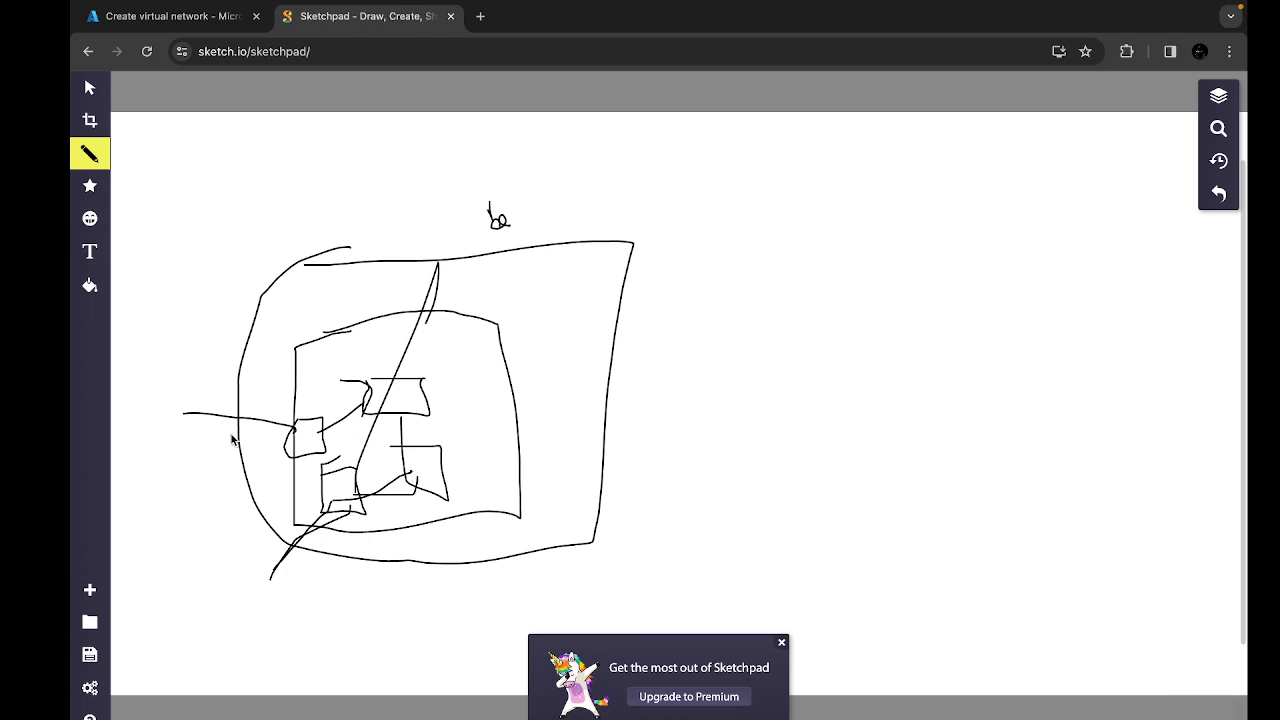
pyautogui.moveTo(194, 396)
pyautogui.mouseDown()
pyautogui.moveTo(298, 425)
pyautogui.moveTo(390, 402)
pyautogui.mouseUp()
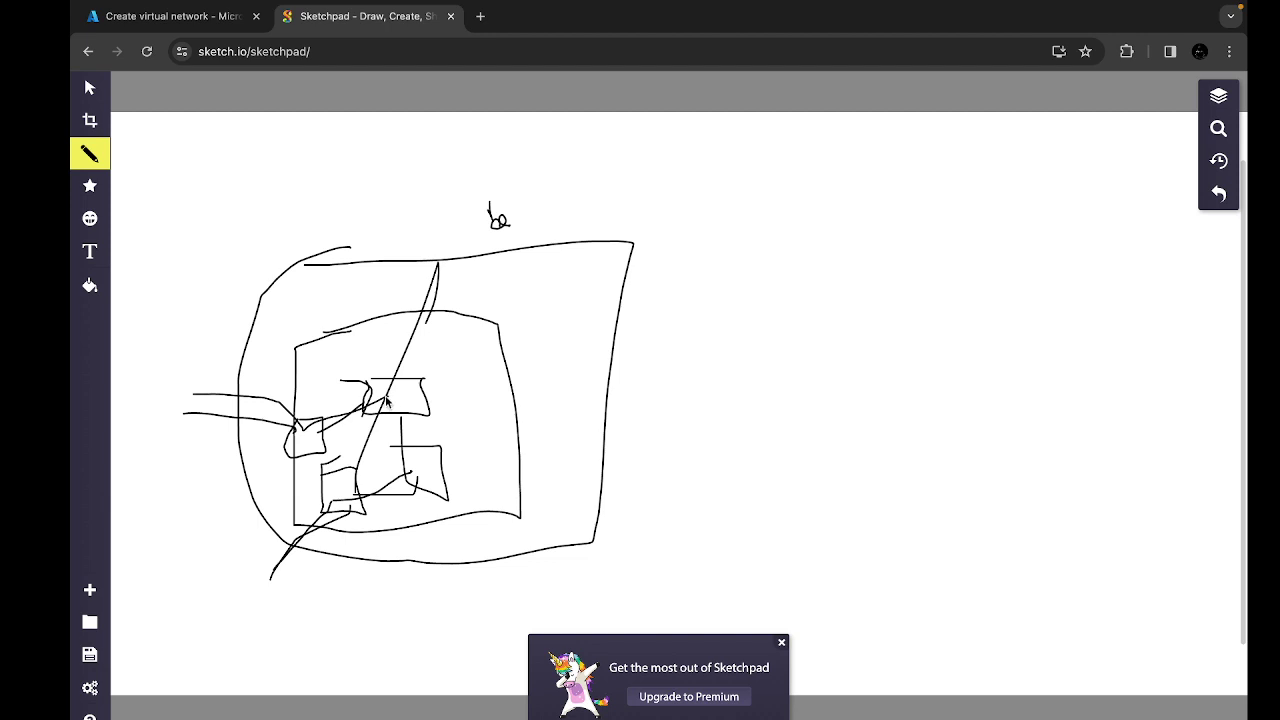
# Step: Back in the Azure portal, keep the firewall's Standard tier and create the new firewall policy my-vnet-firewall-policy for it
pyautogui.click(165, 8)
pyautogui.scroll(-1, 495, 550)
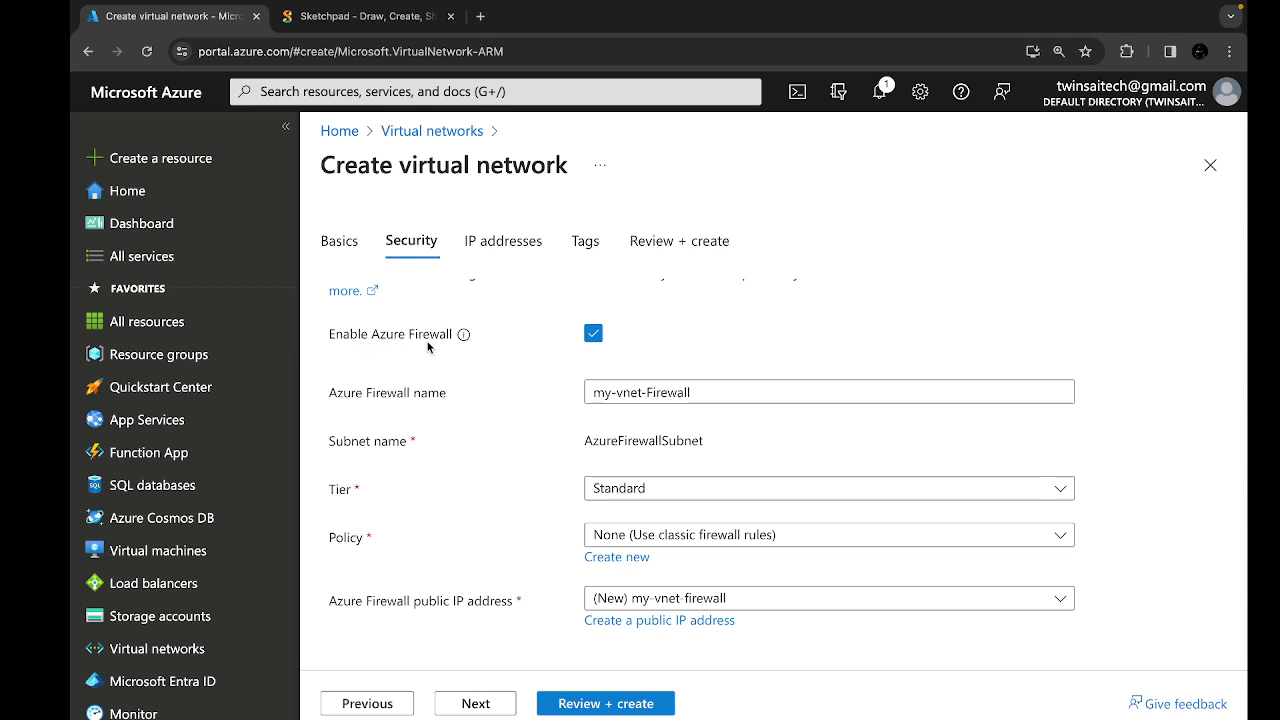
pyautogui.click(632, 391)
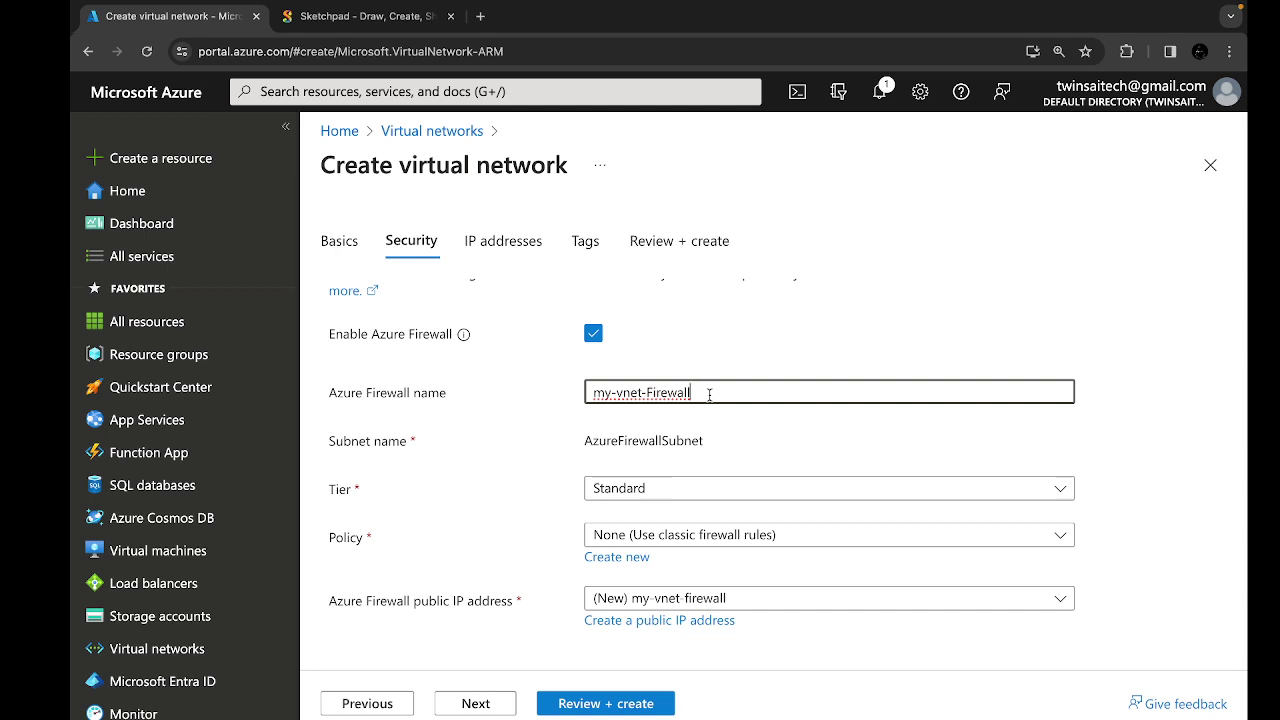
pyautogui.scroll(-2, 655, 490)
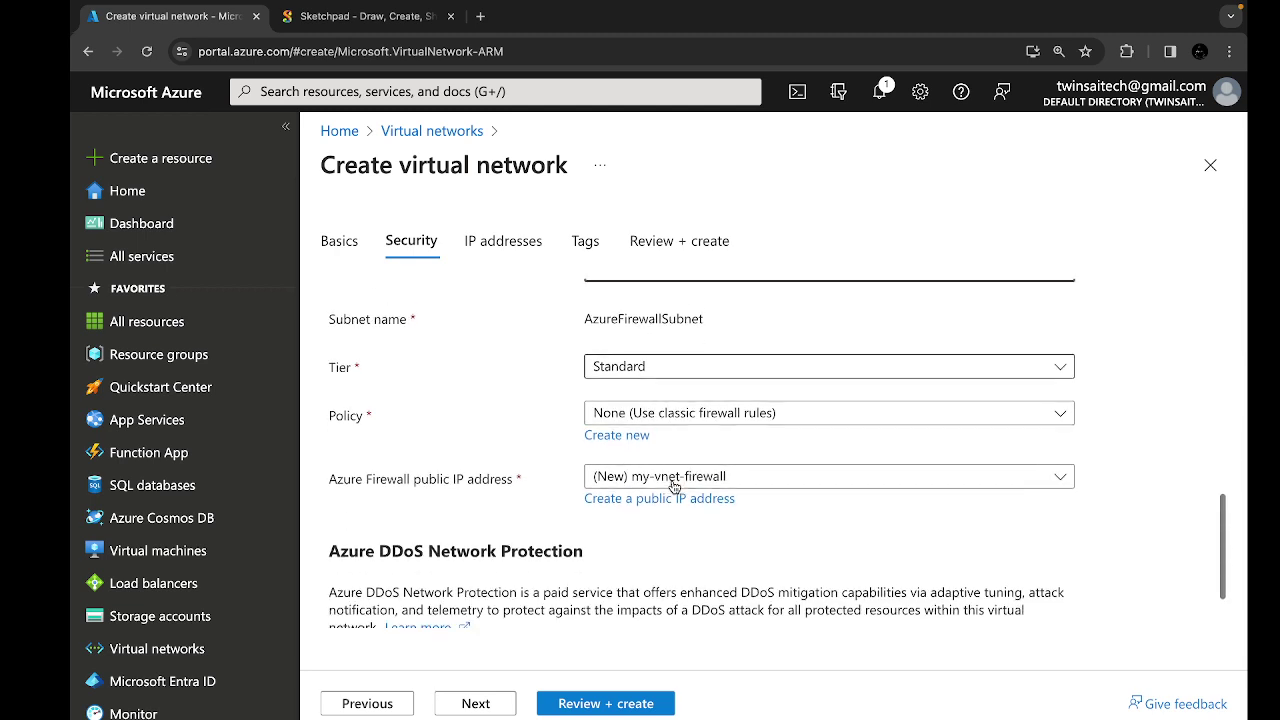
pyautogui.click(638, 402)
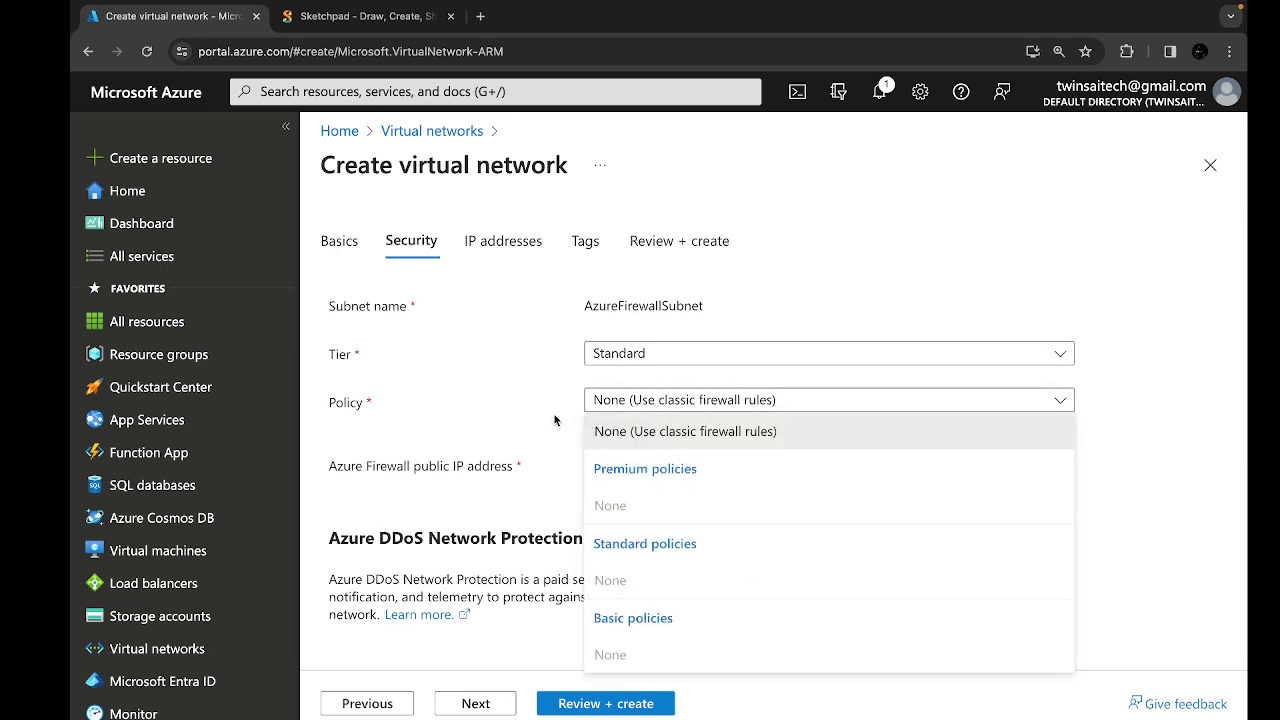
pyautogui.click(634, 426)
pyautogui.click(626, 358)
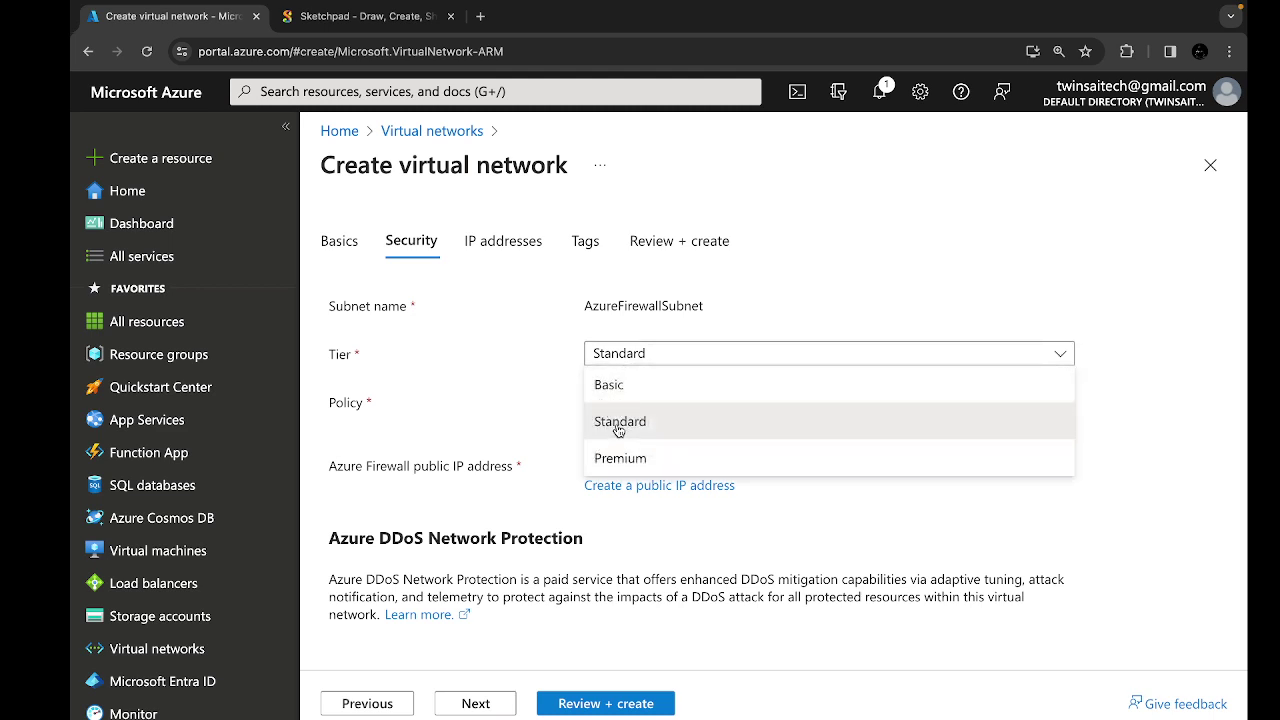
pyautogui.click(617, 427)
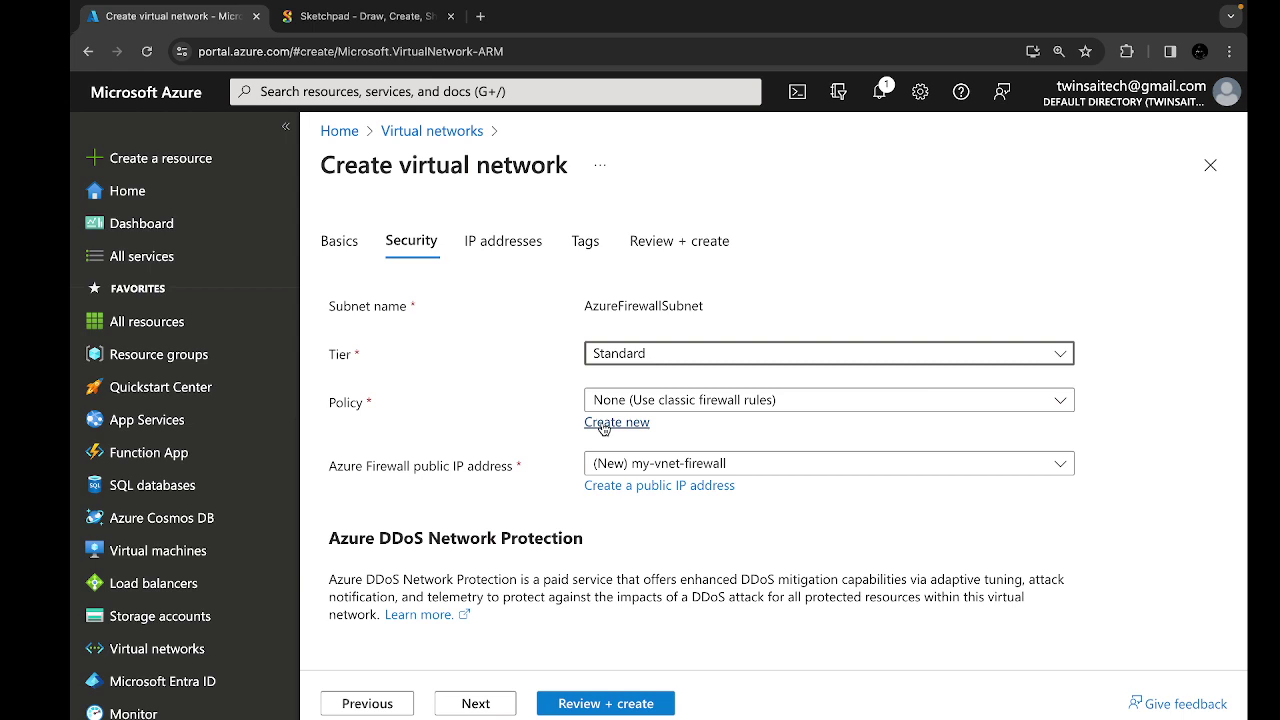
pyautogui.click(605, 422)
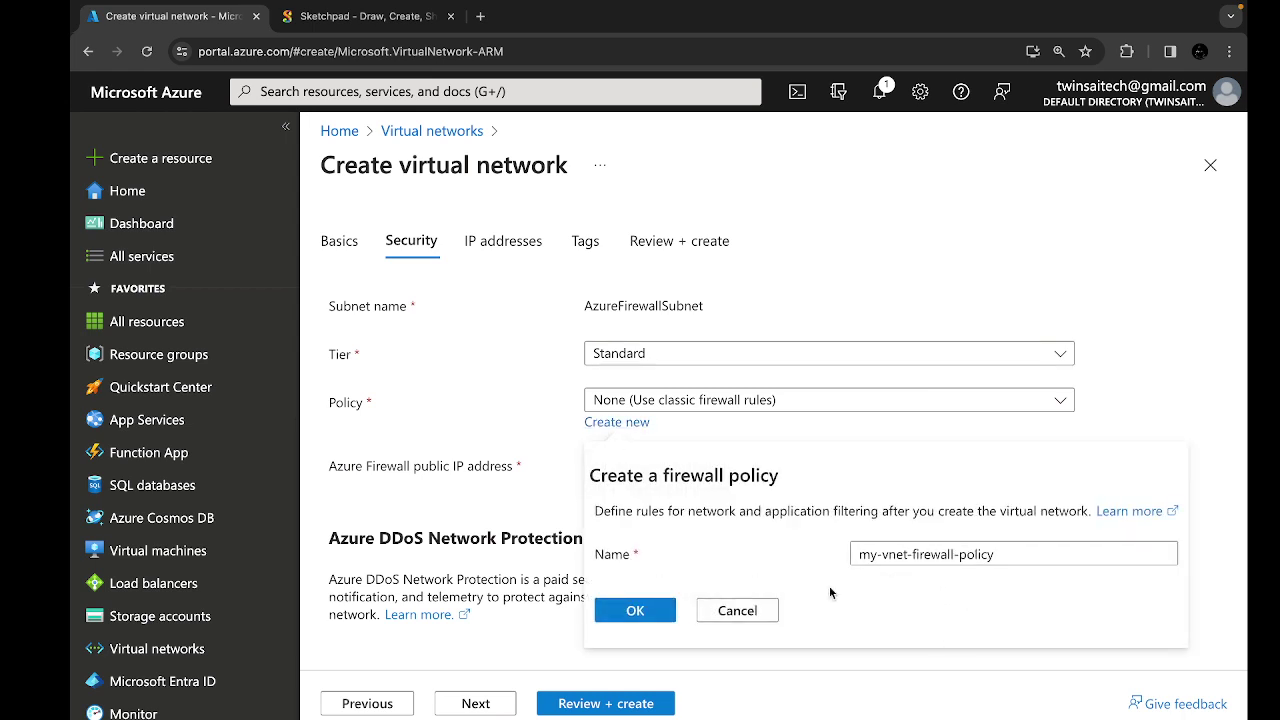
pyautogui.click(665, 609)
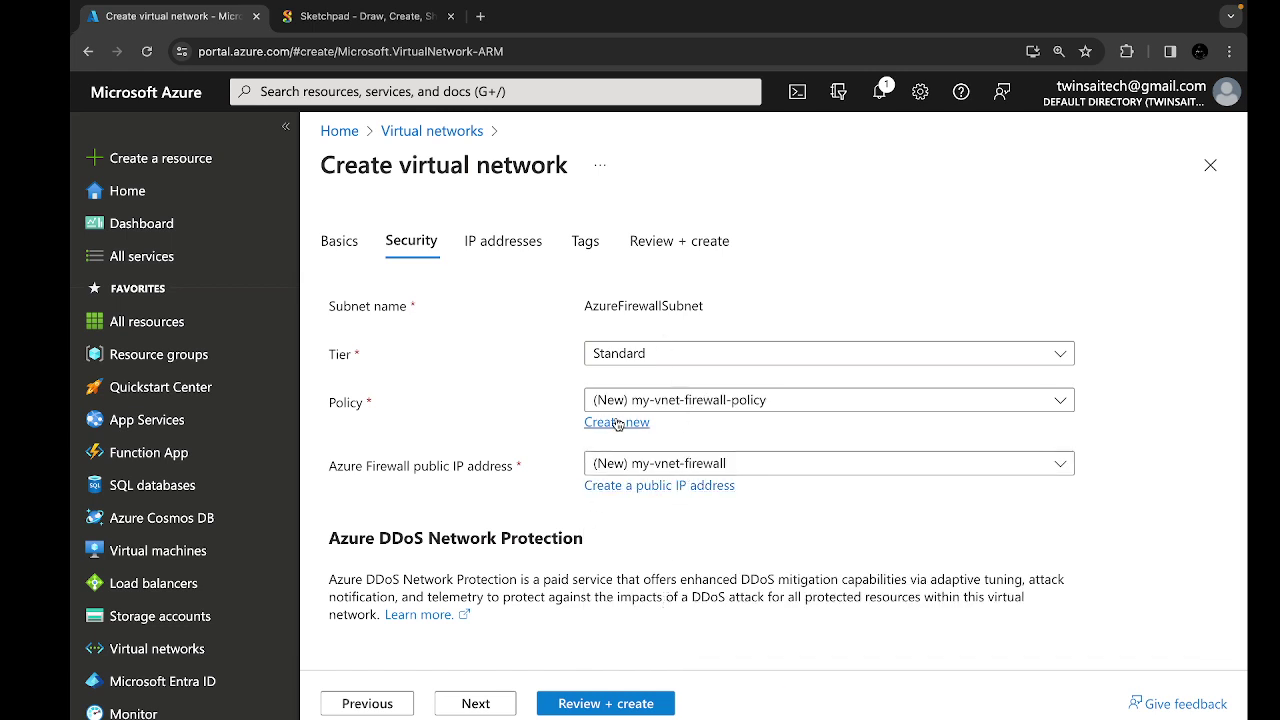
# Step: Review the firewall's public IP address setting and the Azure DDoS Network Protection option
pyautogui.scroll(-1, 620, 420)
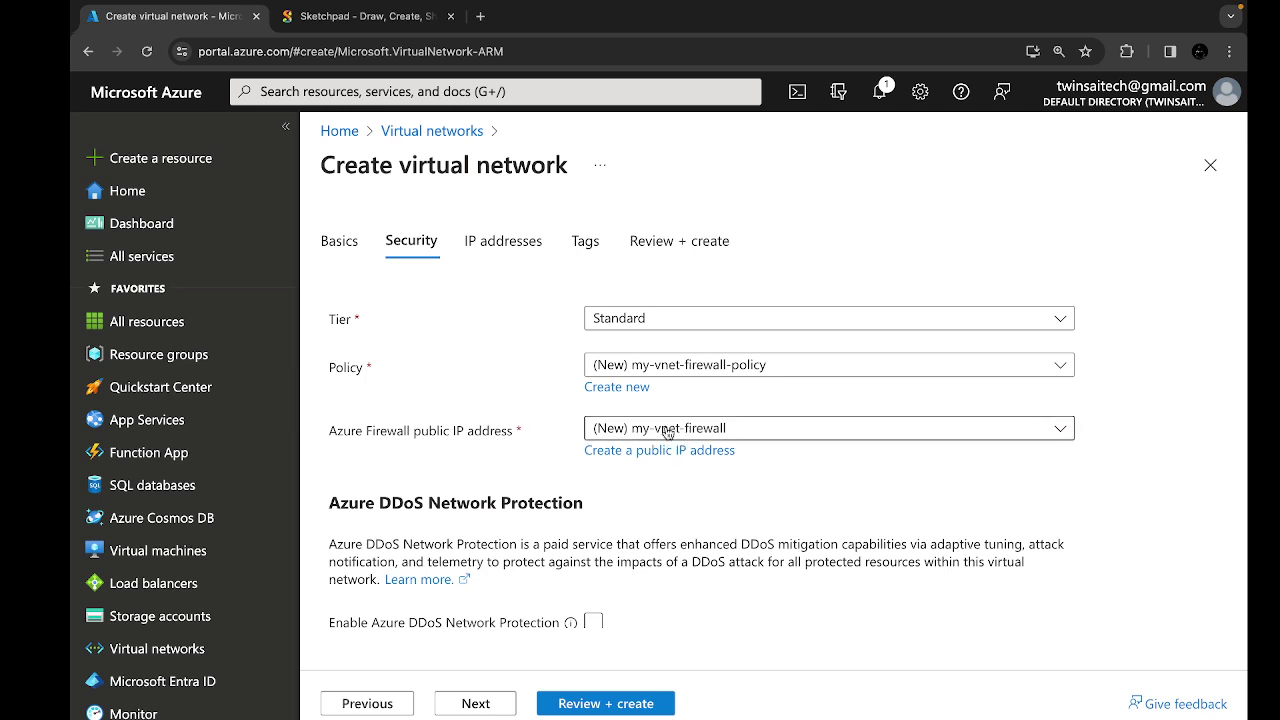
pyautogui.scroll(-1, 667, 431)
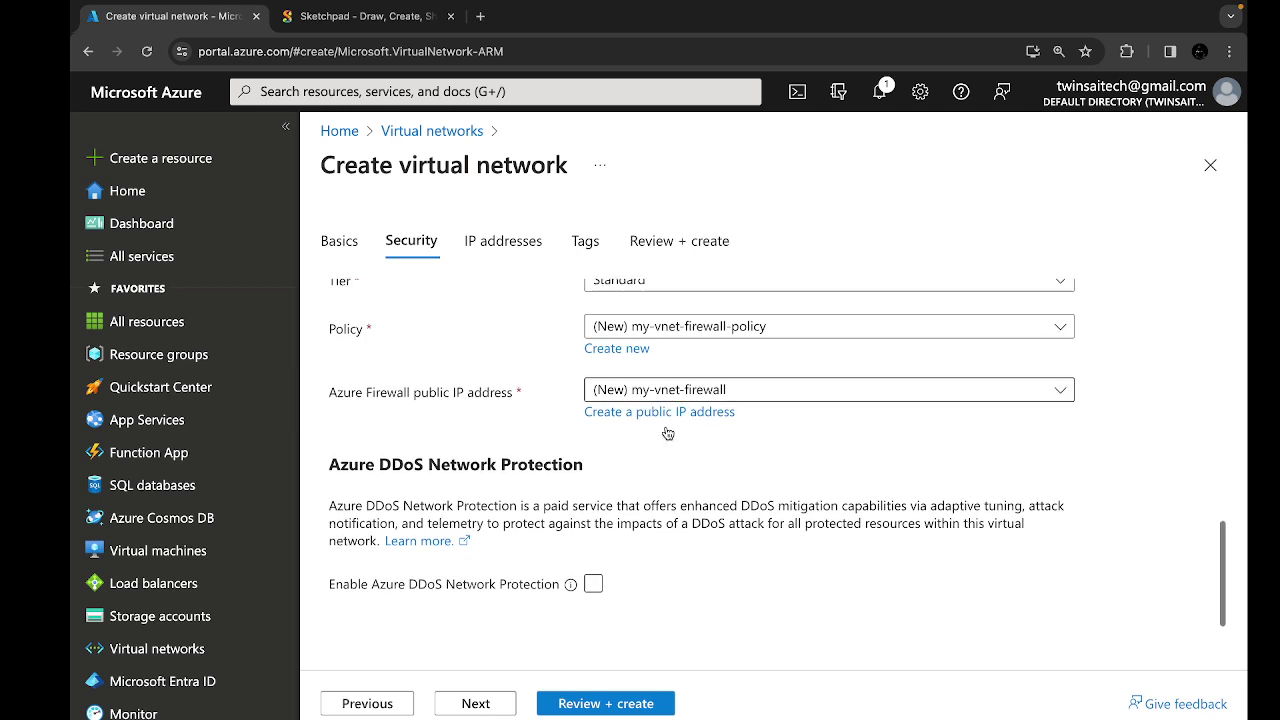
pyautogui.click(594, 586)
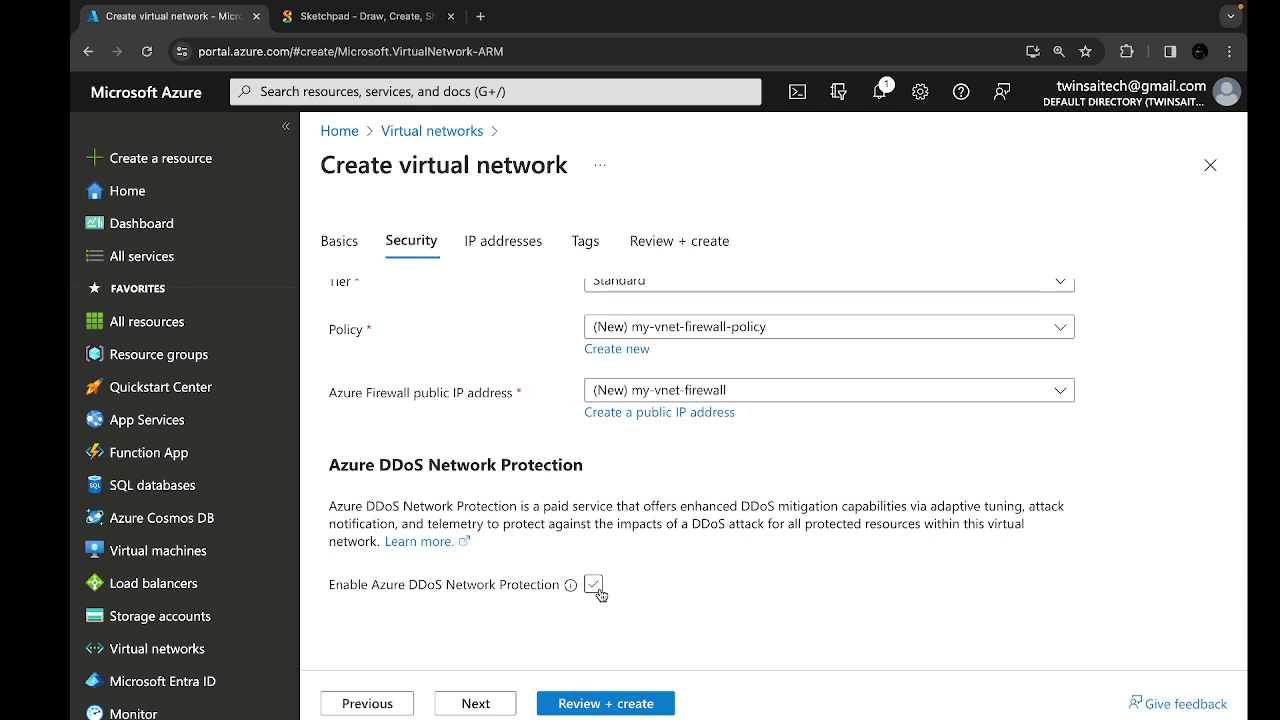
pyautogui.scroll(2, 600, 592)
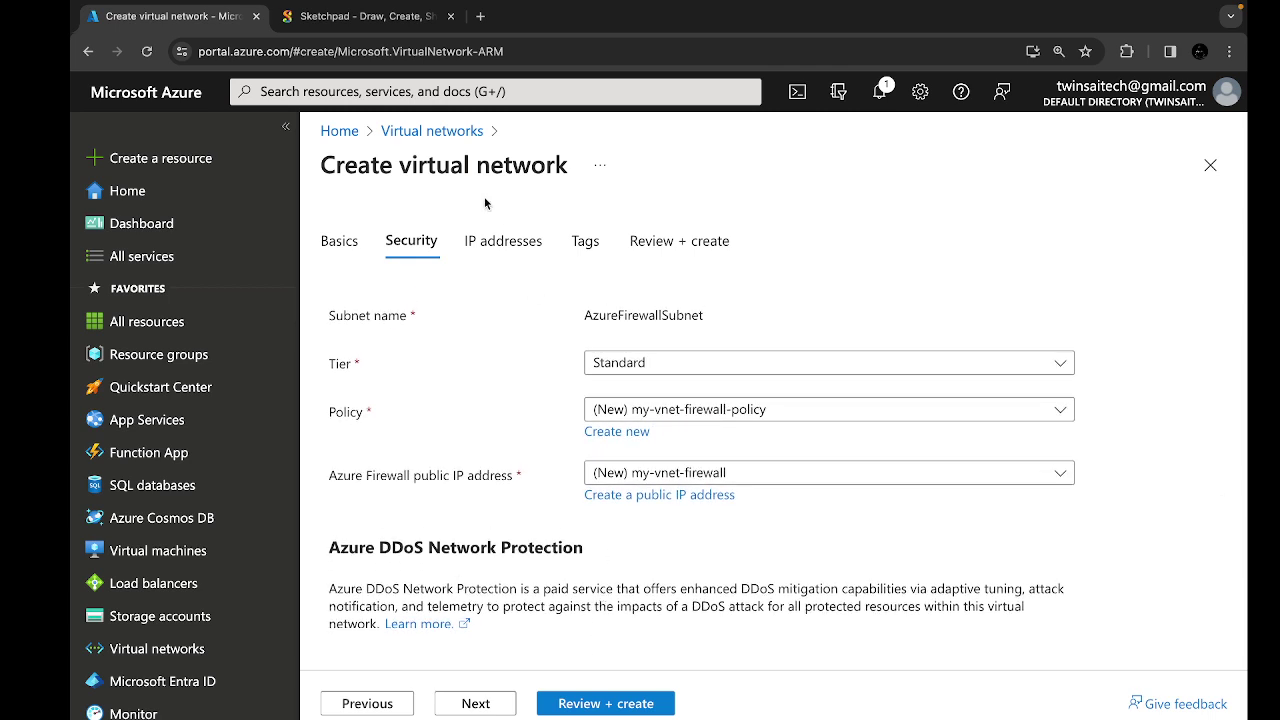
# Step: In the Sketchpad diagram, draw another incoming line from outside to the firewall box on the inner box's left edge
pyautogui.click(320, 27)
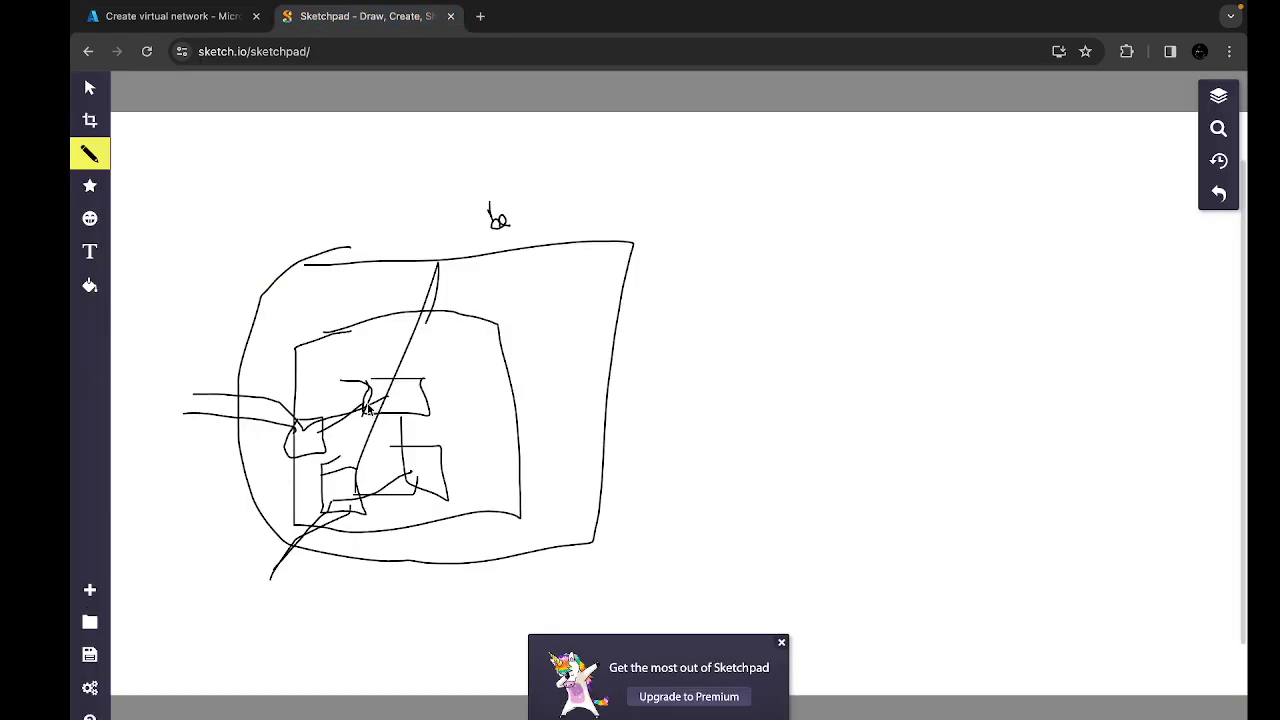
pyautogui.moveTo(180, 402)
pyautogui.mouseDown()
pyautogui.moveTo(252, 416)
pyautogui.moveTo(300, 450)
pyautogui.mouseUp()
# Step: Back in the Azure portal, check the virtual network's address space and subnets, and submit the configuration for final review
pyautogui.click(152, 16)
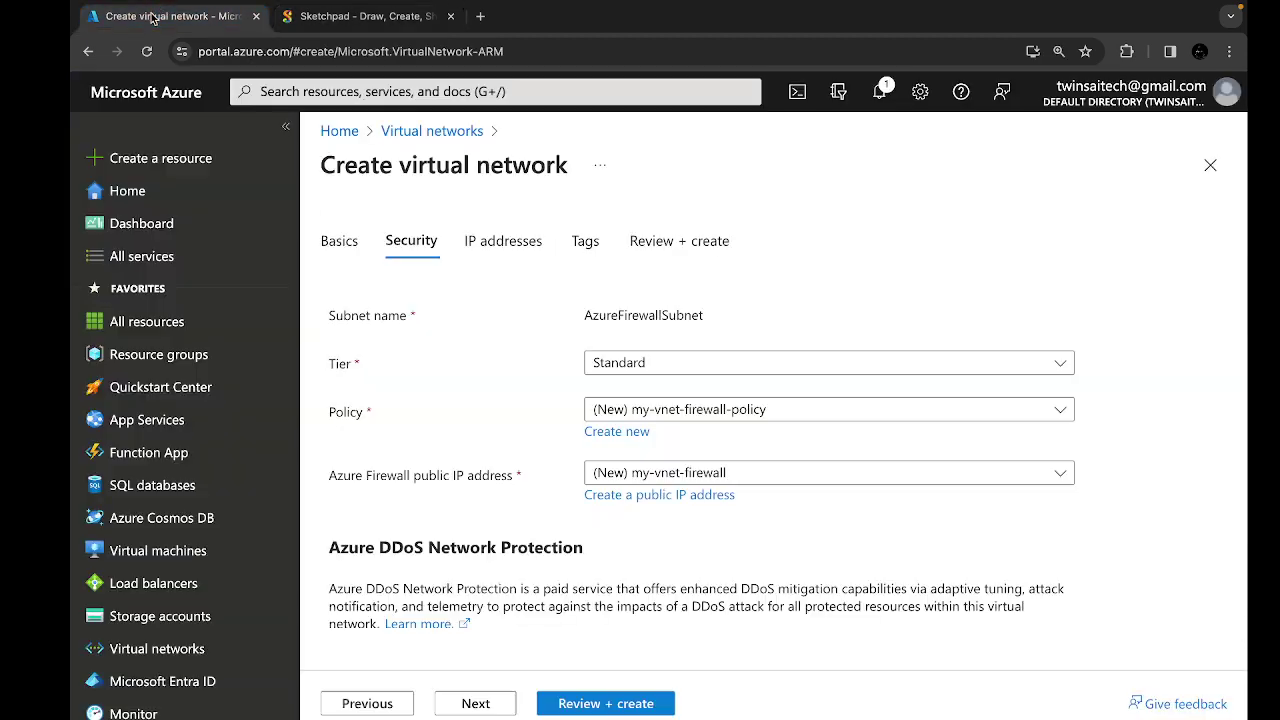
pyautogui.scroll(-2, 520, 520)
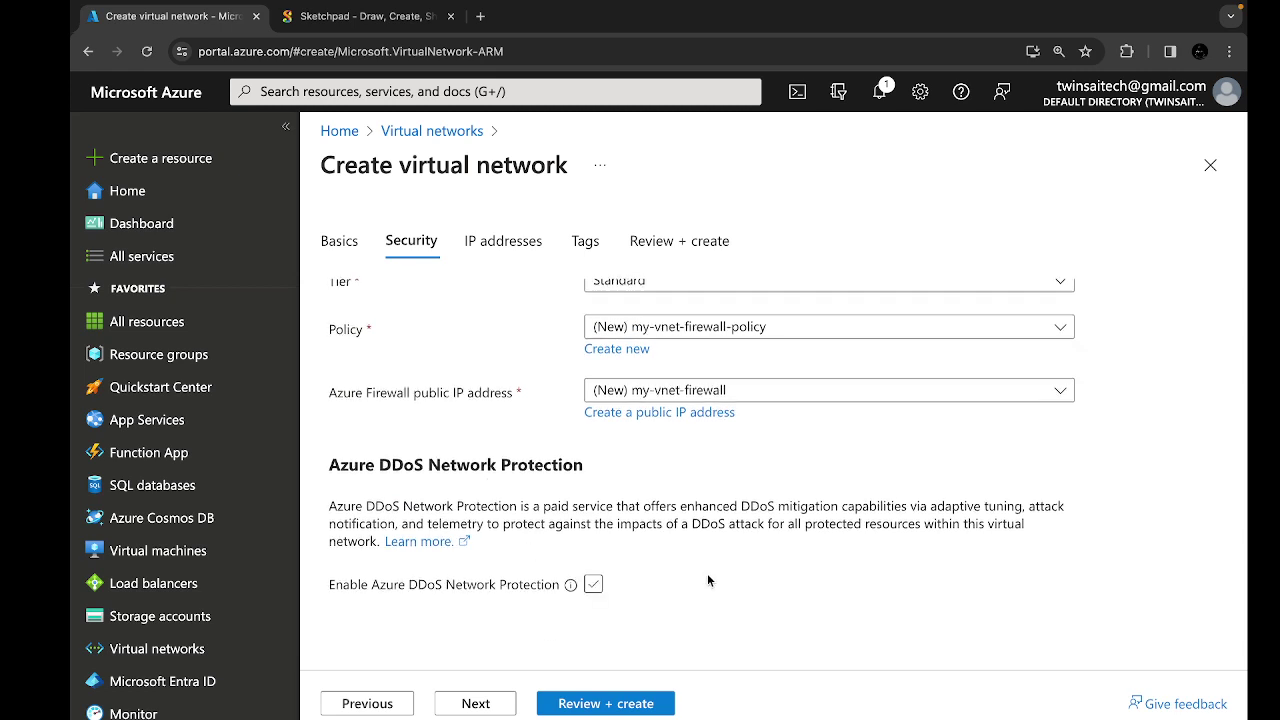
pyautogui.click(464, 708)
pyautogui.scroll(-1, 549, 522)
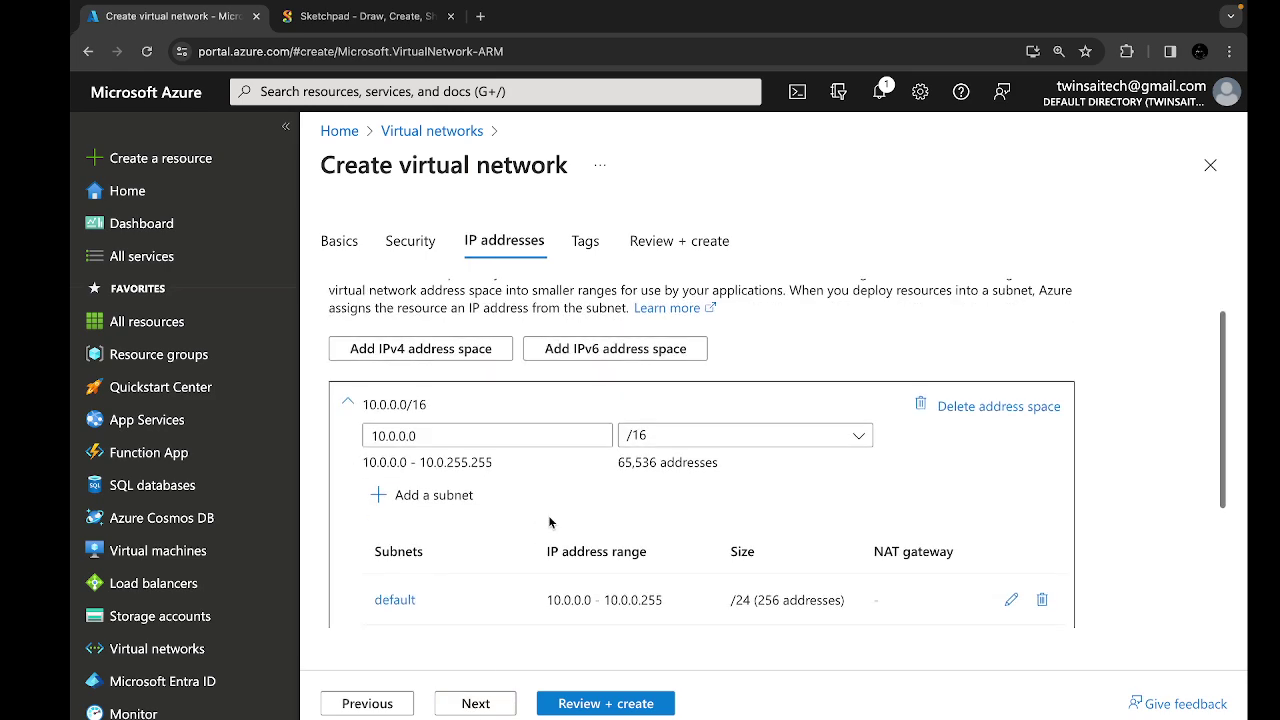
pyautogui.scroll(-2, 549, 522)
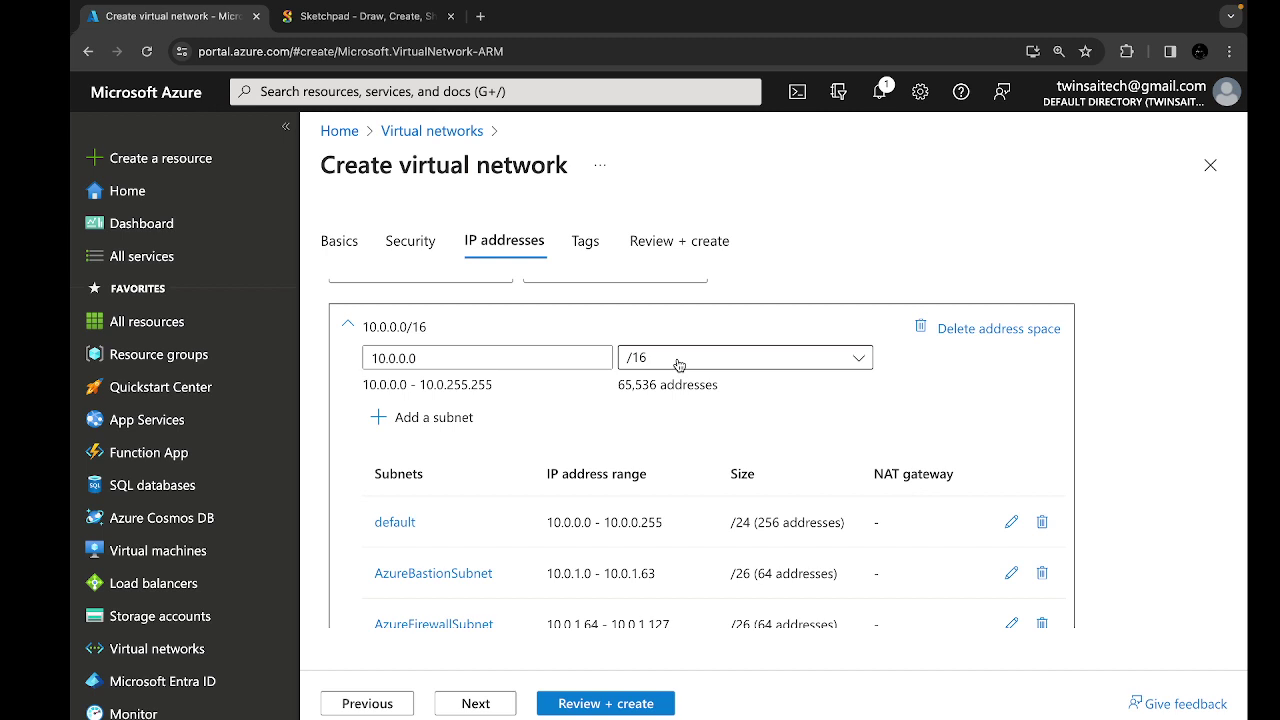
pyautogui.scroll(-3, 678, 364)
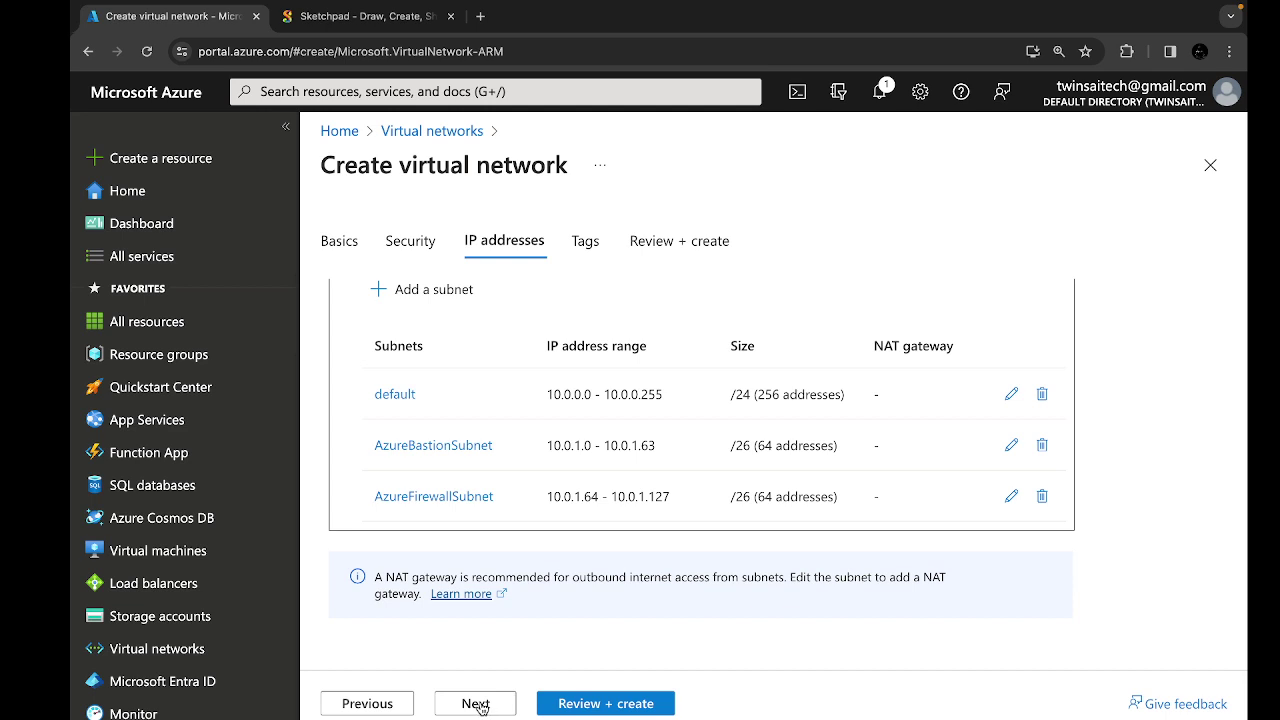
pyautogui.click(609, 703)
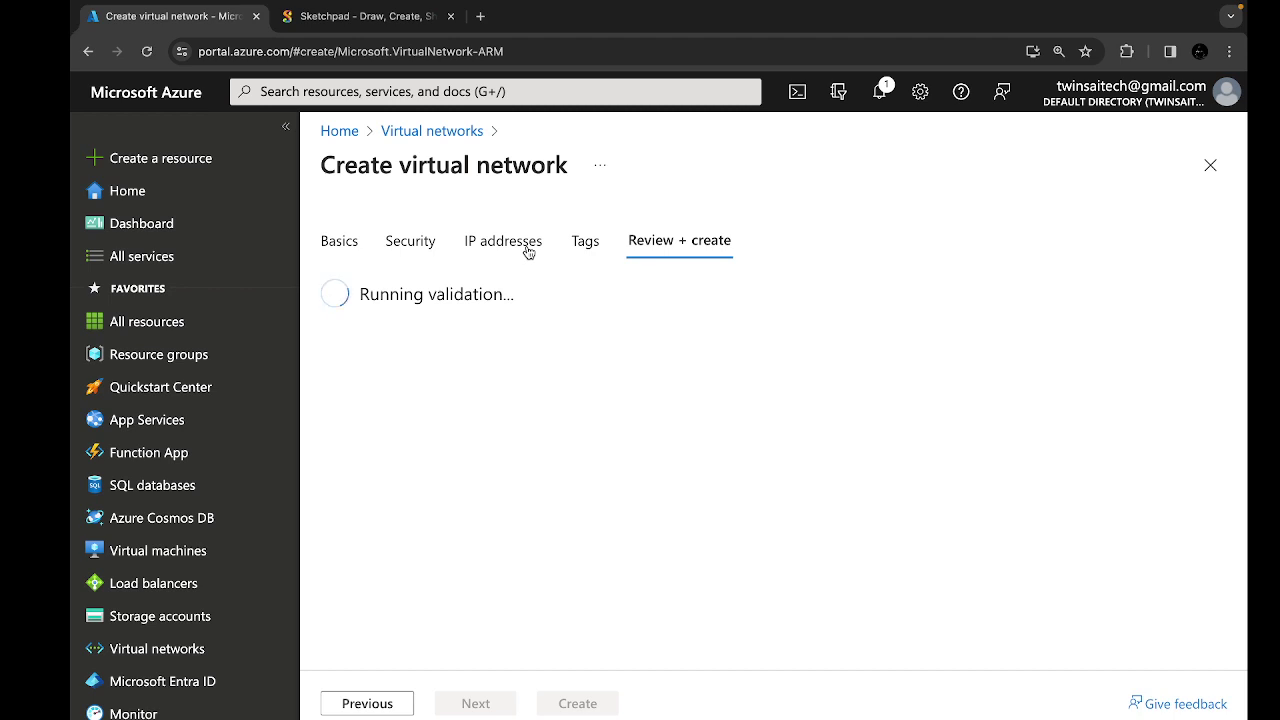
# Step: Search the web for draw io in a new browser tab and open the draw.io editor
pyautogui.click(305, 17)
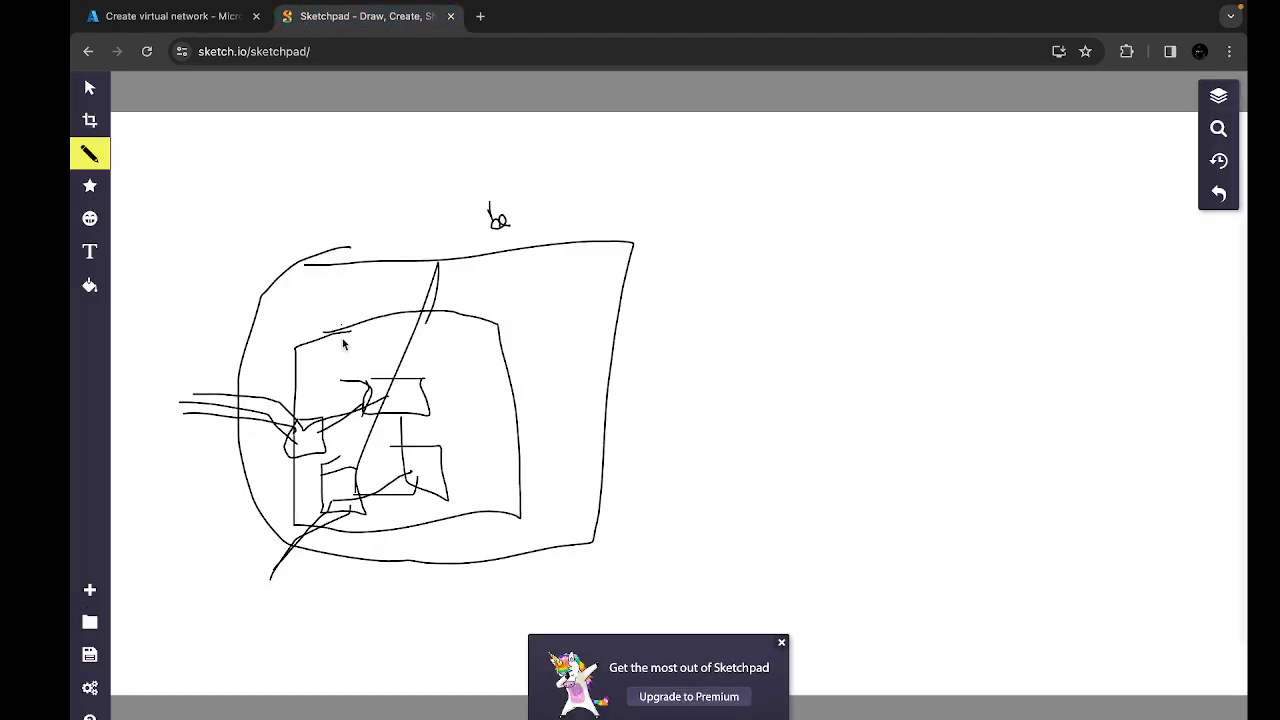
pyautogui.click(480, 16)
pyautogui.write('dra')
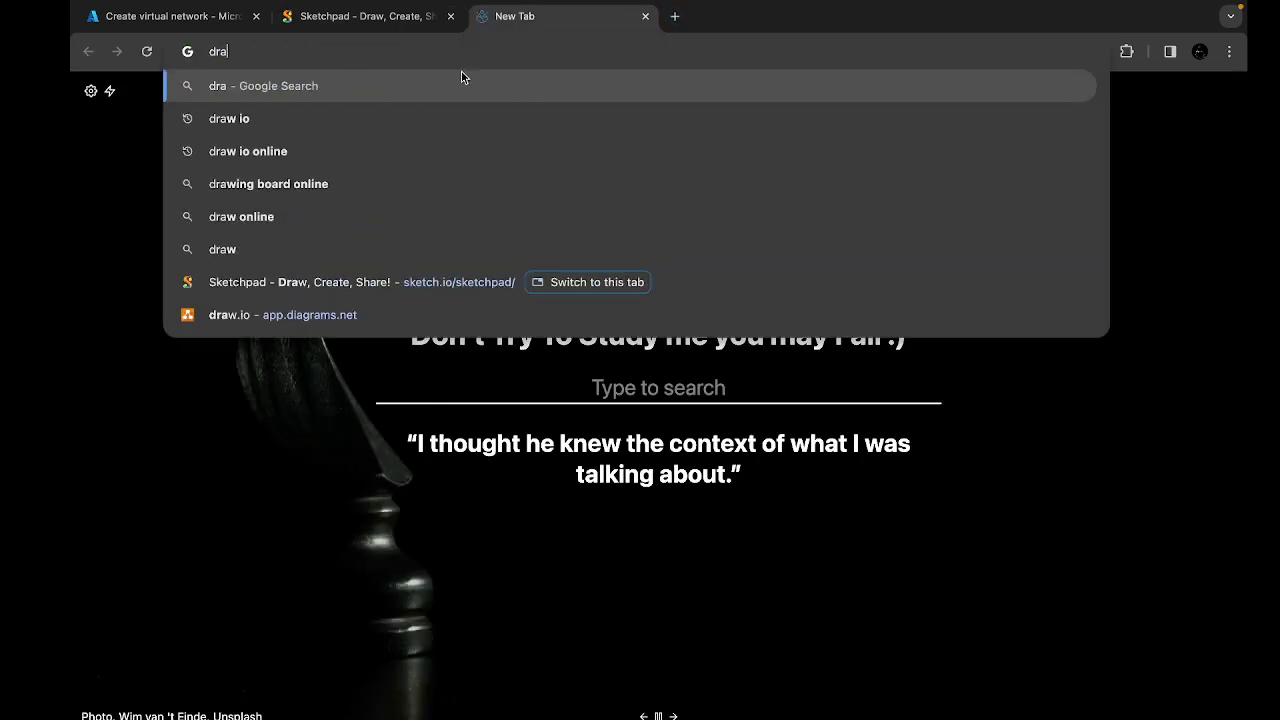
pyautogui.click(385, 131)
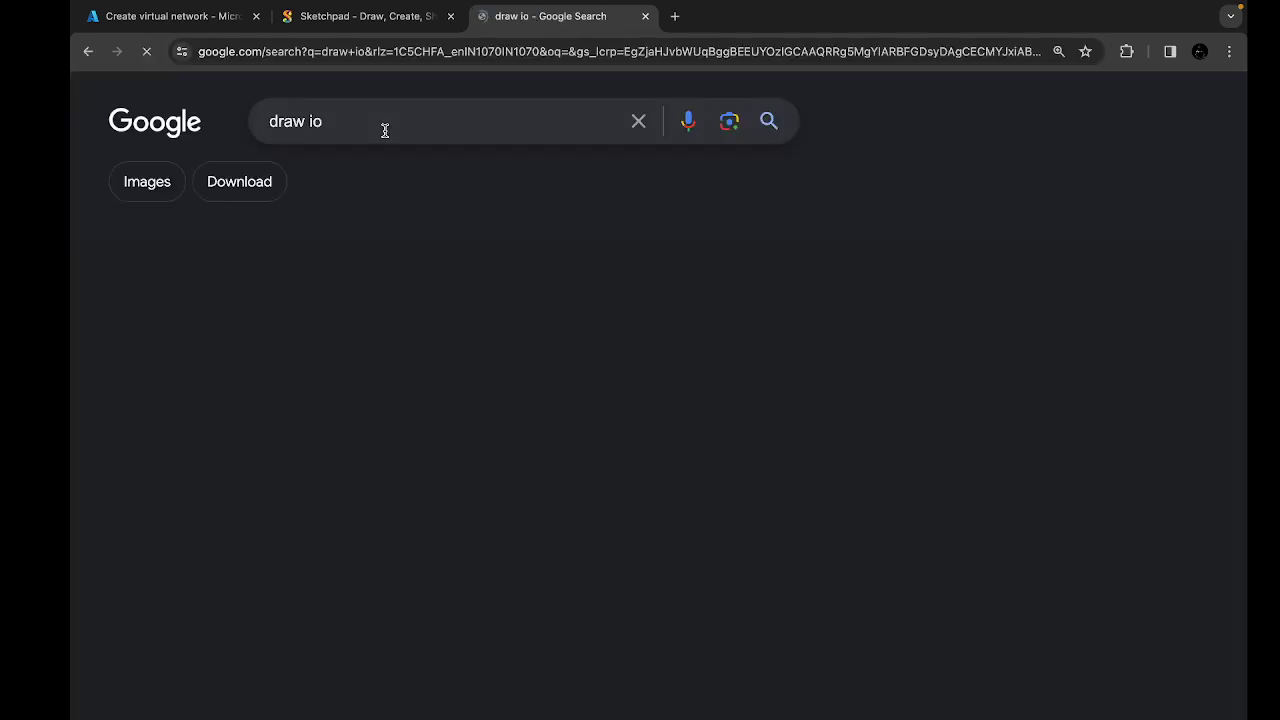
pyautogui.click(140, 329)
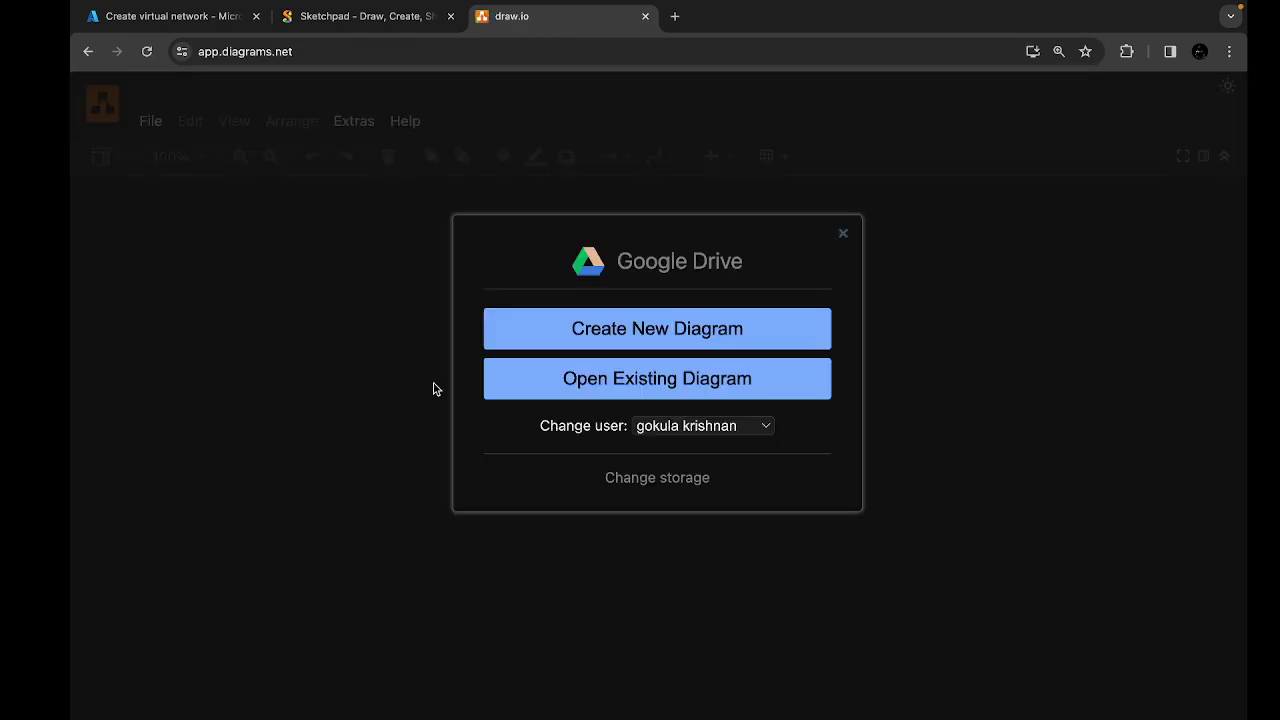
# Step: Create a blank diagram in the Google Drive root folder with the name Untitled Diagram.drawio
pyautogui.click(519, 334)
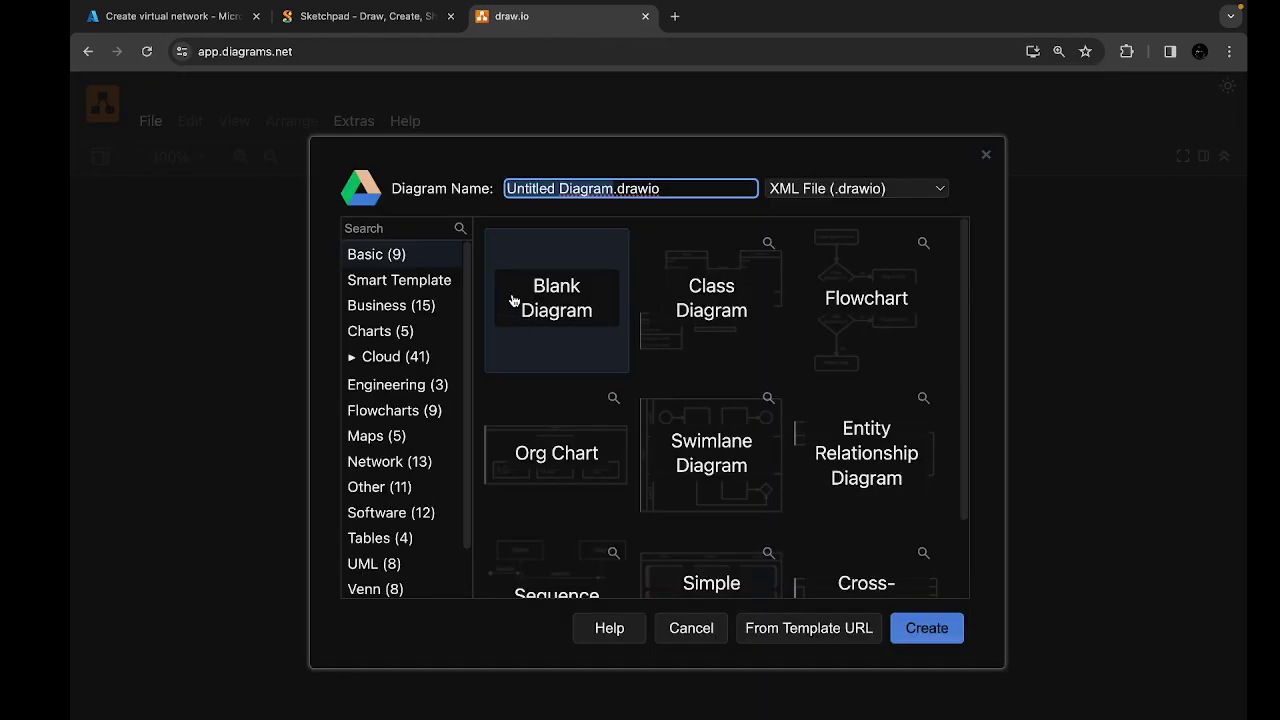
pyautogui.click(910, 631)
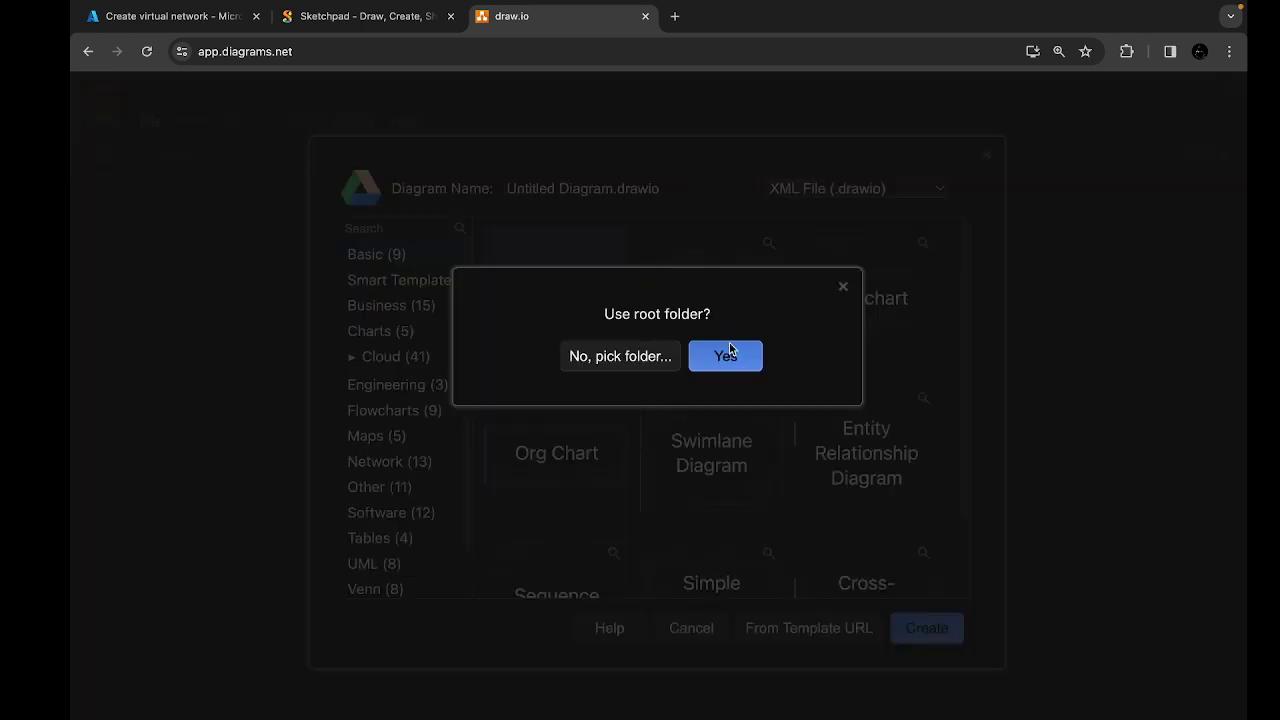
pyautogui.click(730, 354)
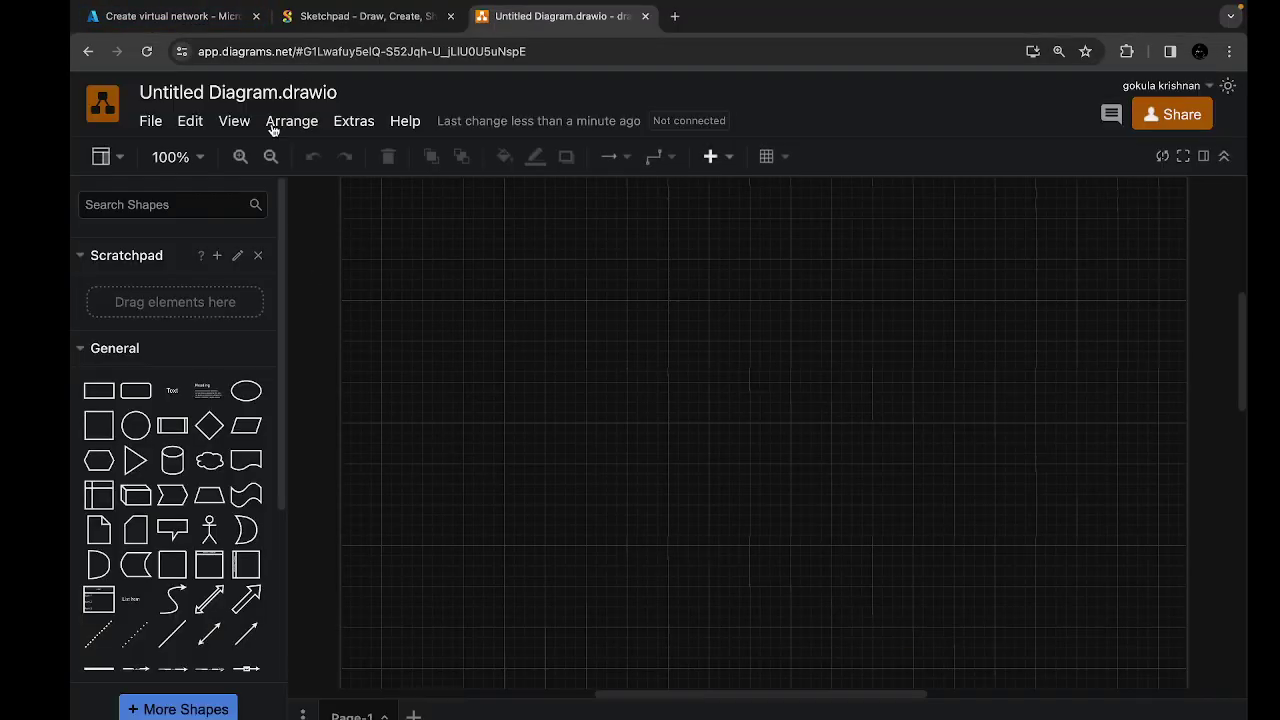
# Step: Collapse the diagram's title area and turn off the canvas grid, leaving the format settings closed
pyautogui.click(1224, 156)
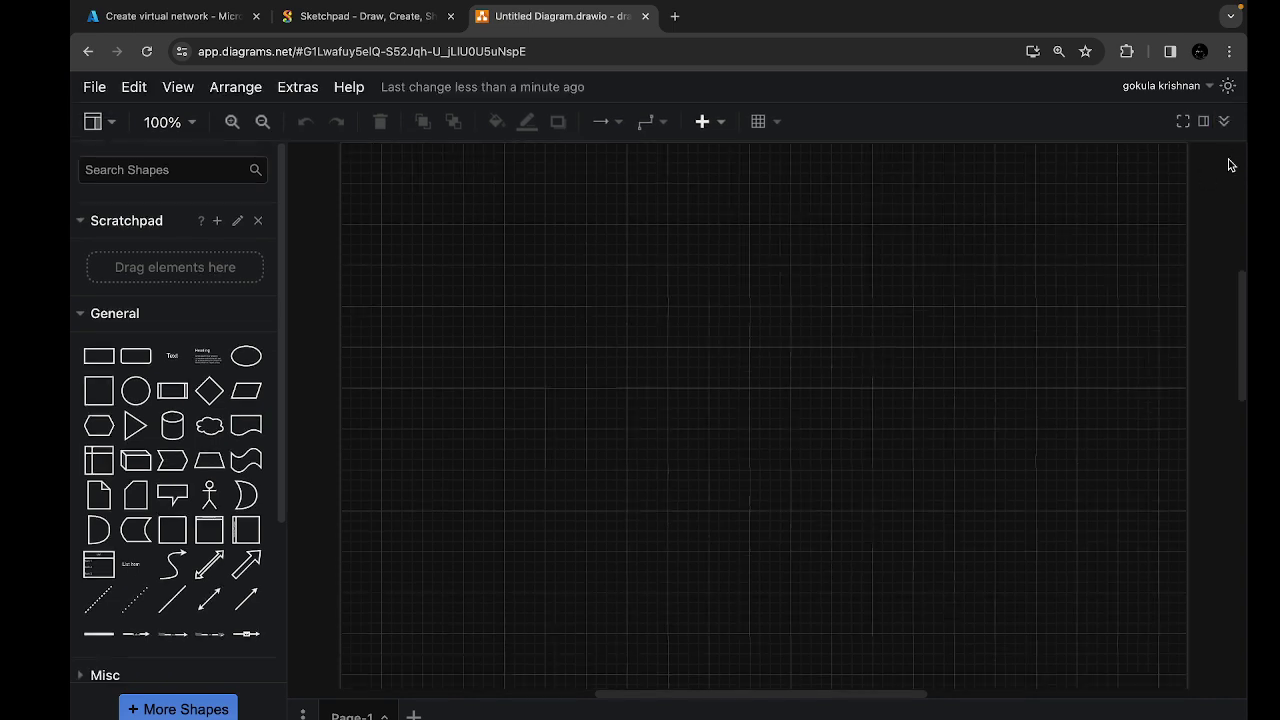
pyautogui.click(1205, 121)
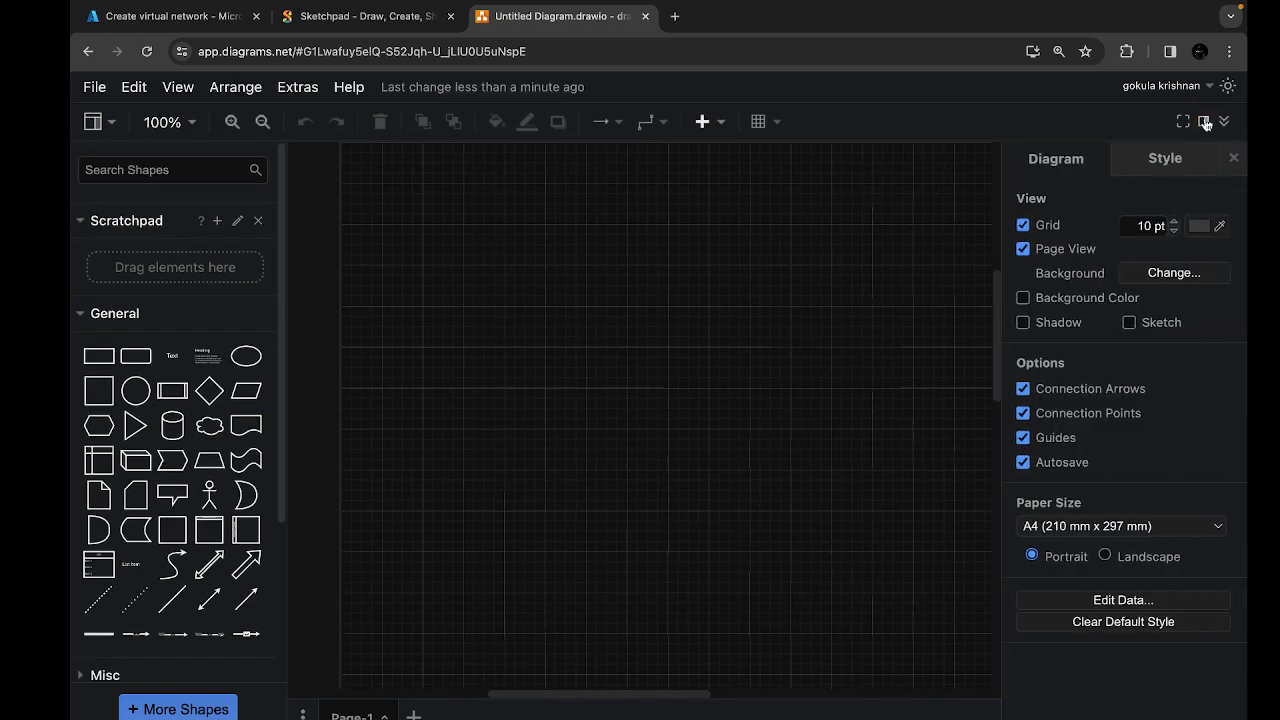
pyautogui.click(1023, 225)
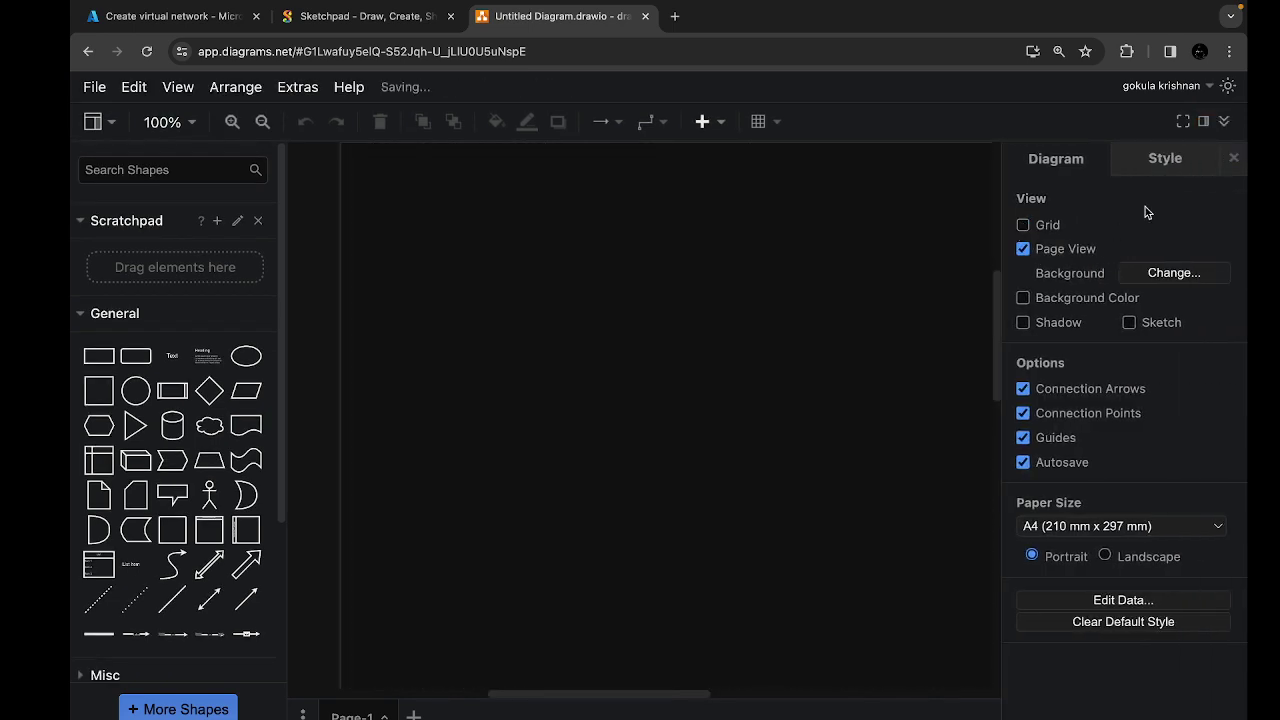
pyautogui.click(1233, 159)
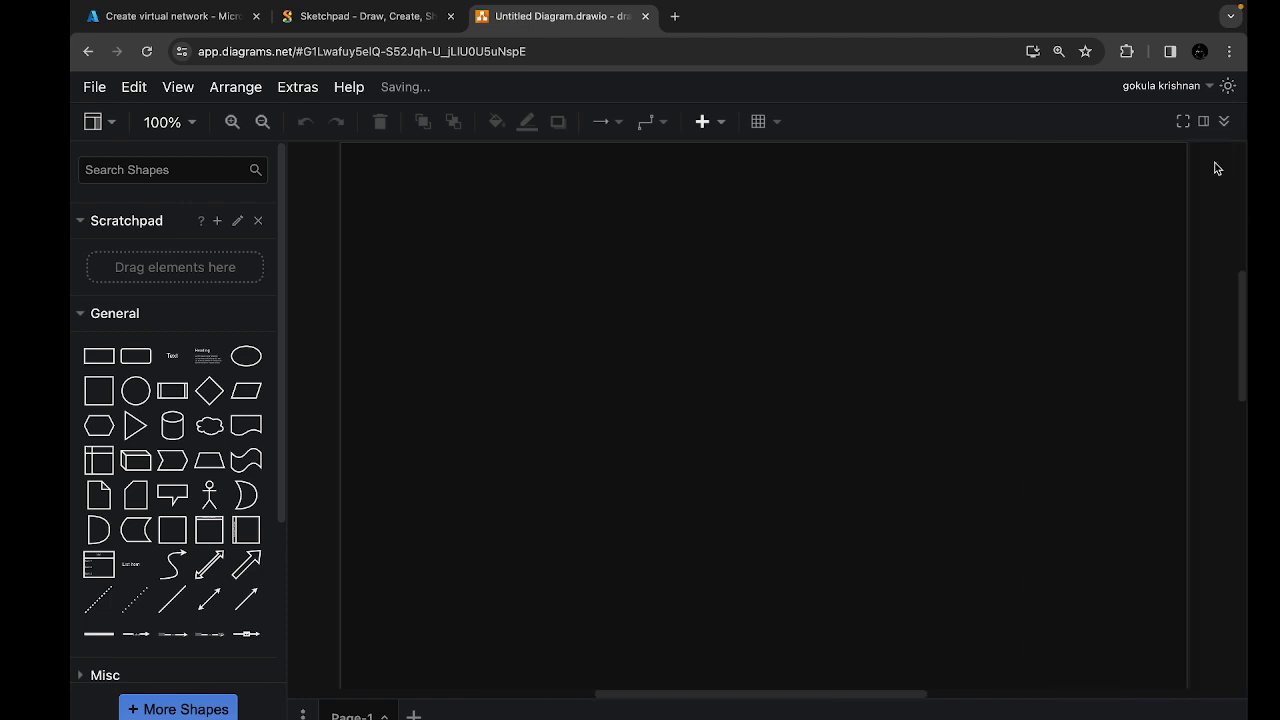
# Step: Add a square to the blank canvas and enlarge it from its upper-left corner to several times its size
pyautogui.click(100, 389)
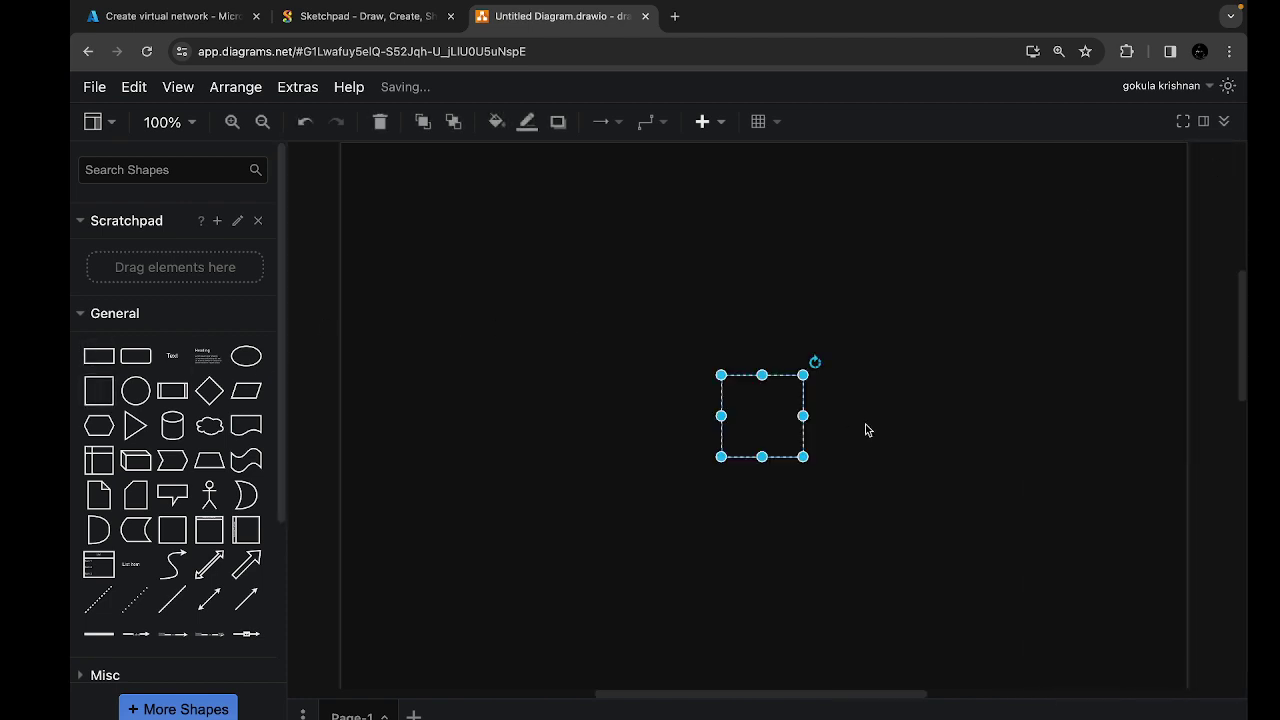
pyautogui.moveTo(718, 373); pyautogui.dragTo(532, 187)
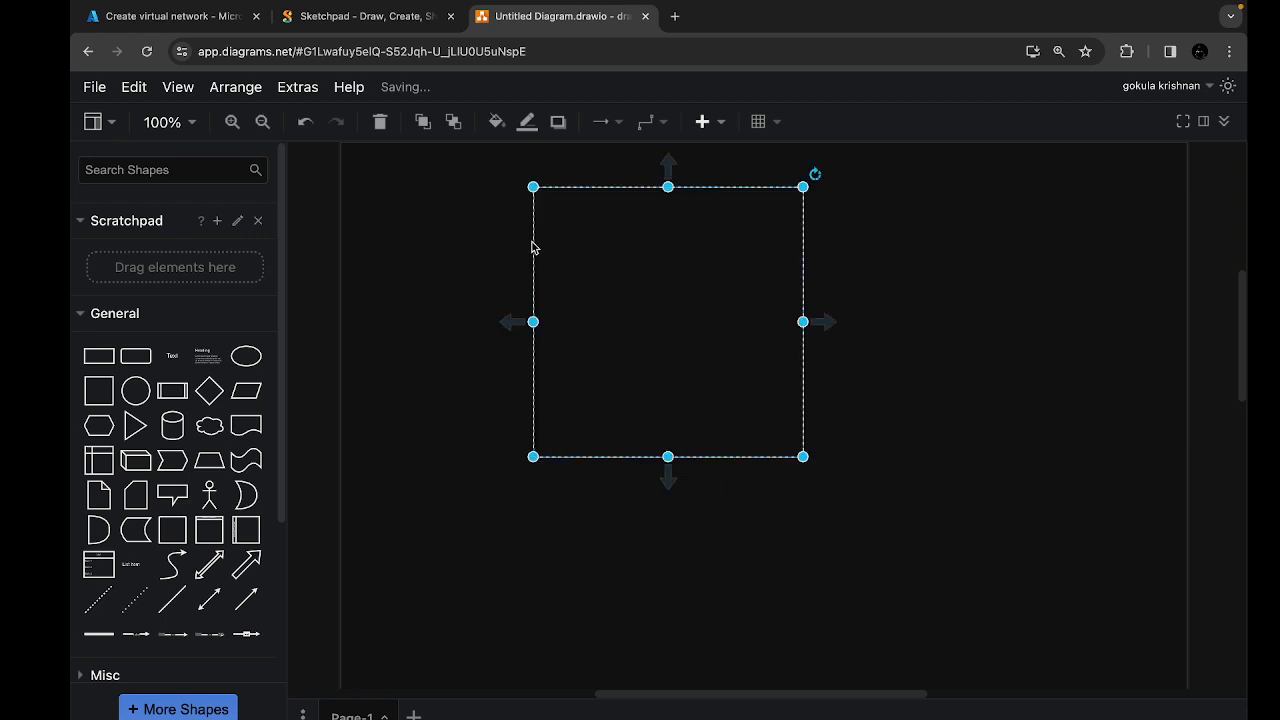
# Step: Move the large square lower on the canvas and enlarge it from its lower-right corner
pyautogui.moveTo(631, 297); pyautogui.dragTo(631, 383)
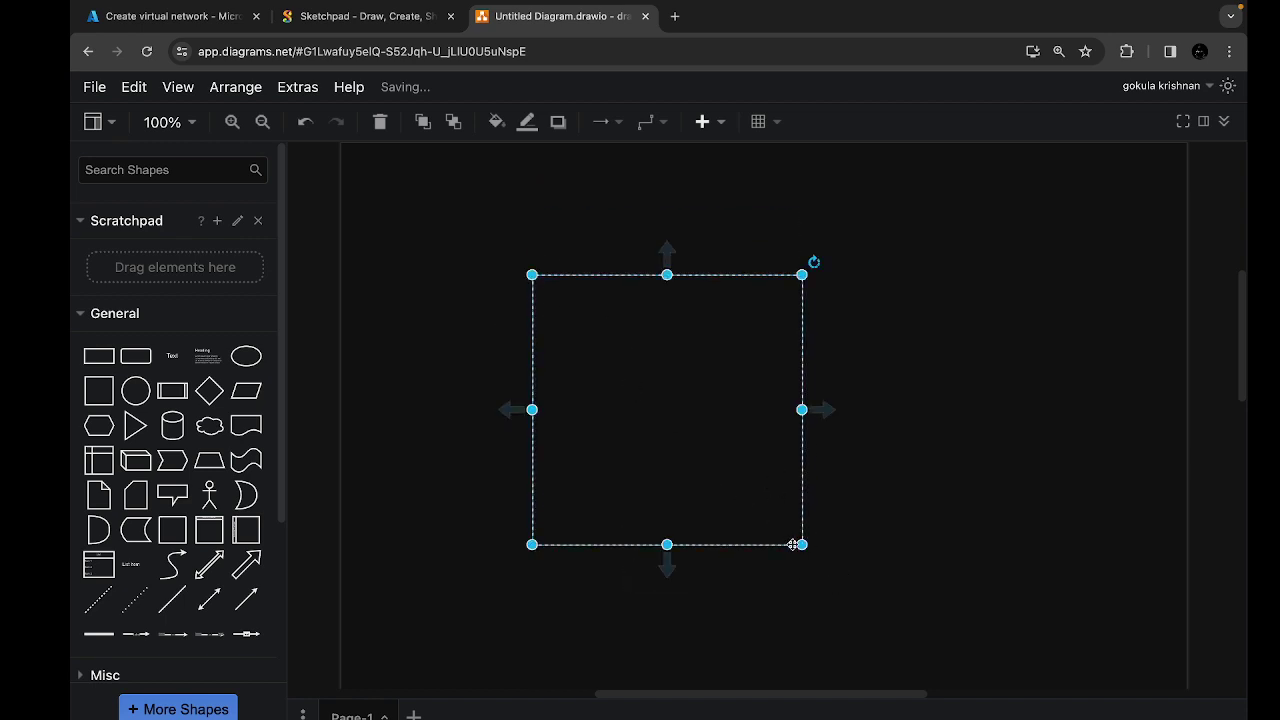
pyautogui.moveTo(800, 541); pyautogui.dragTo(950, 638)
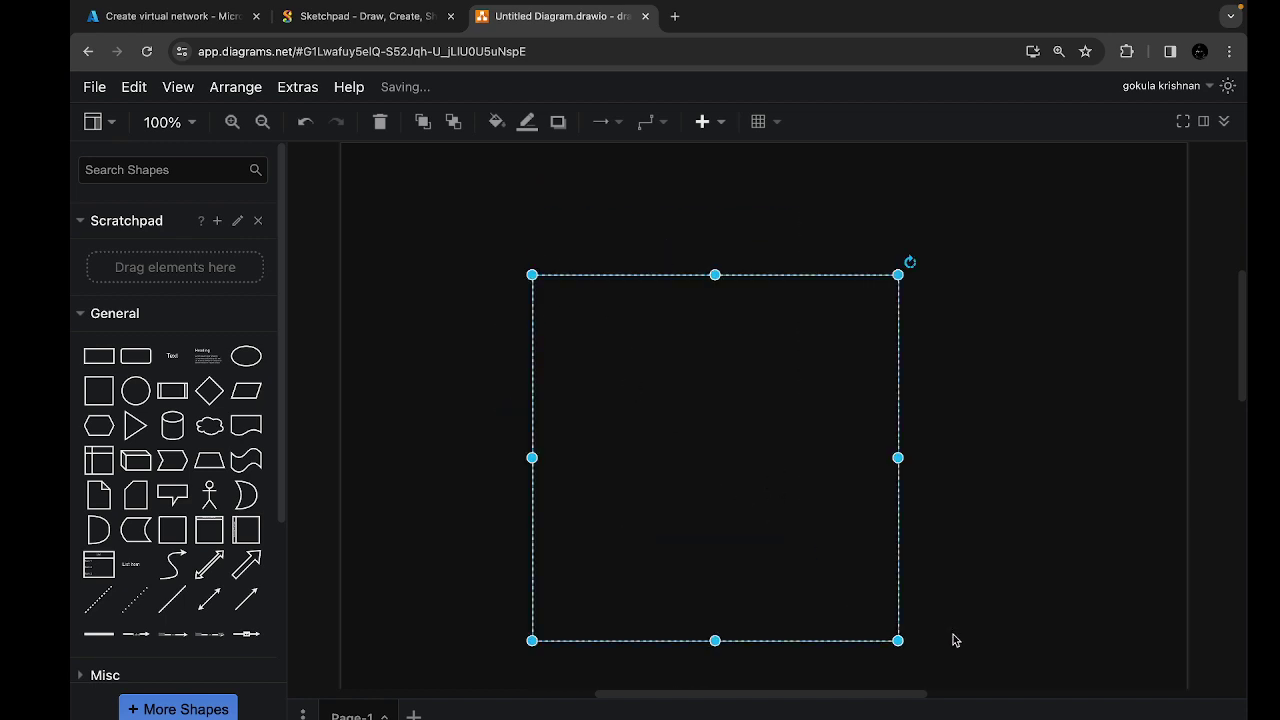
pyautogui.click(1066, 570)
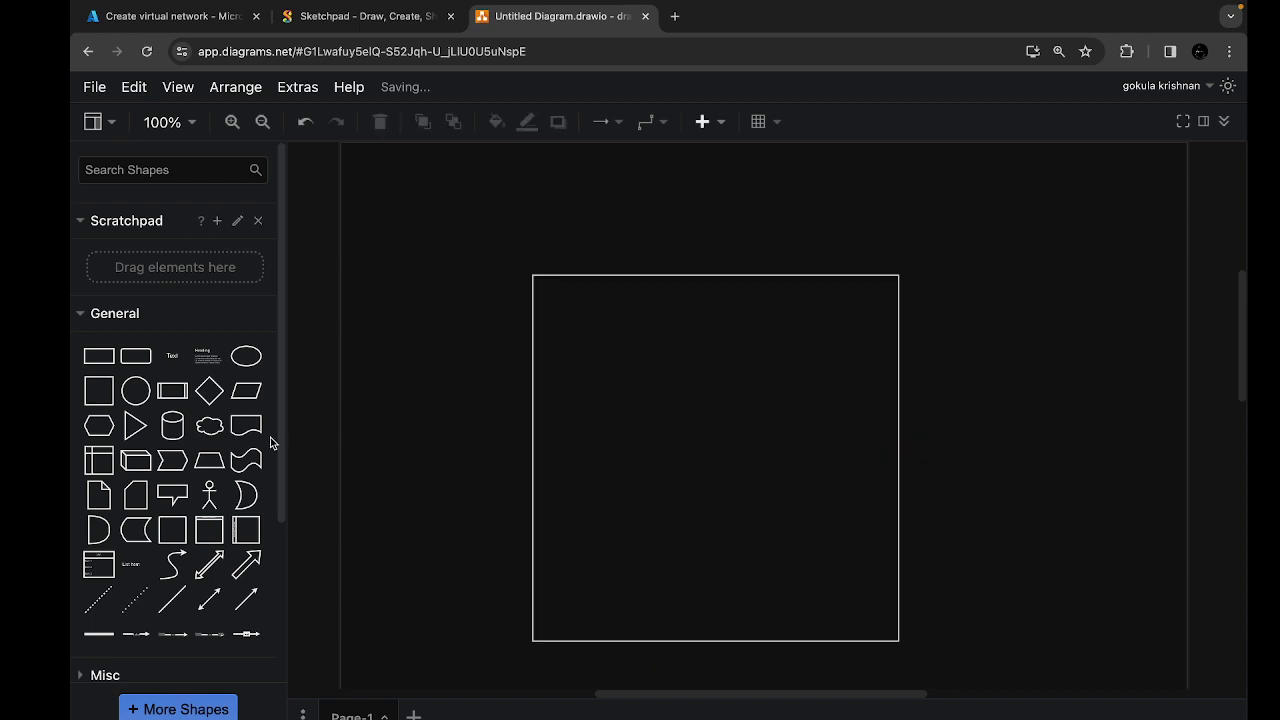
# Step: Add a second square inside the right half of the large square and enlarge it to nearly twice its size
pyautogui.click(100, 390)
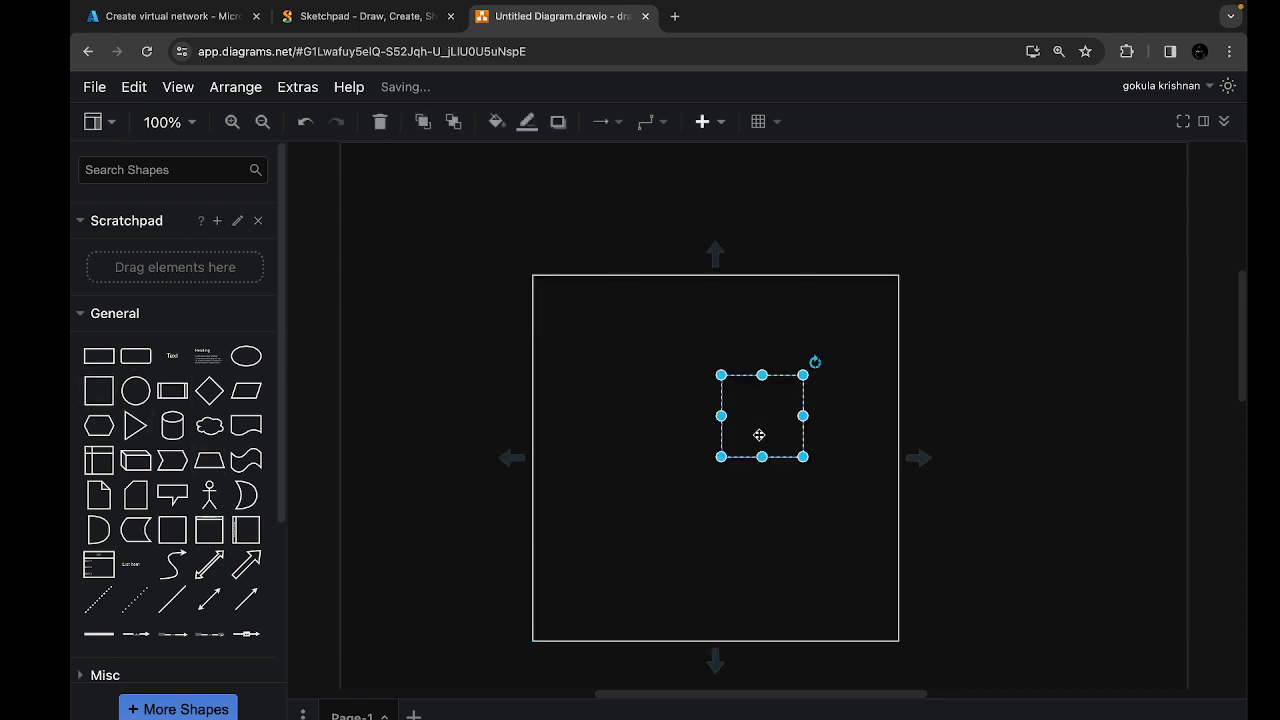
pyautogui.moveTo(811, 460); pyautogui.dragTo(834, 517)
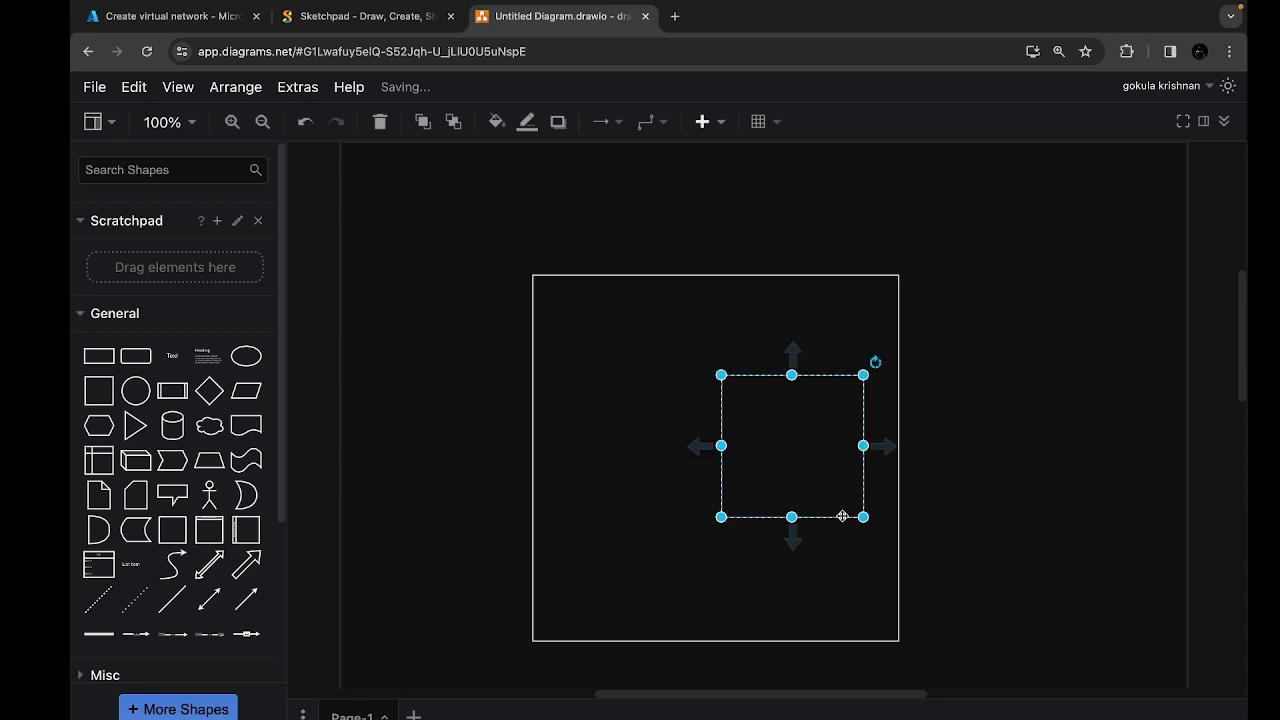
pyautogui.click(603, 454)
# Step: Place two small squares one above the other in the left half of the large square
pyautogui.click(100, 390)
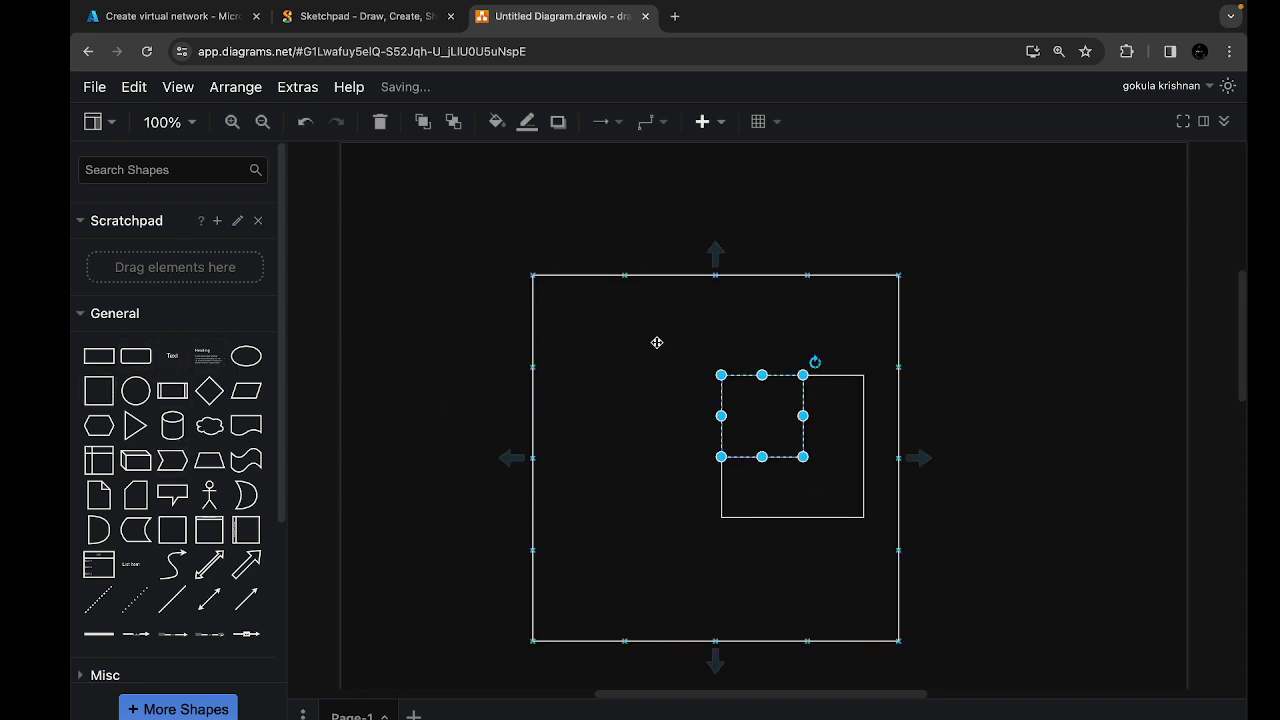
pyautogui.moveTo(788, 418); pyautogui.dragTo(619, 411)
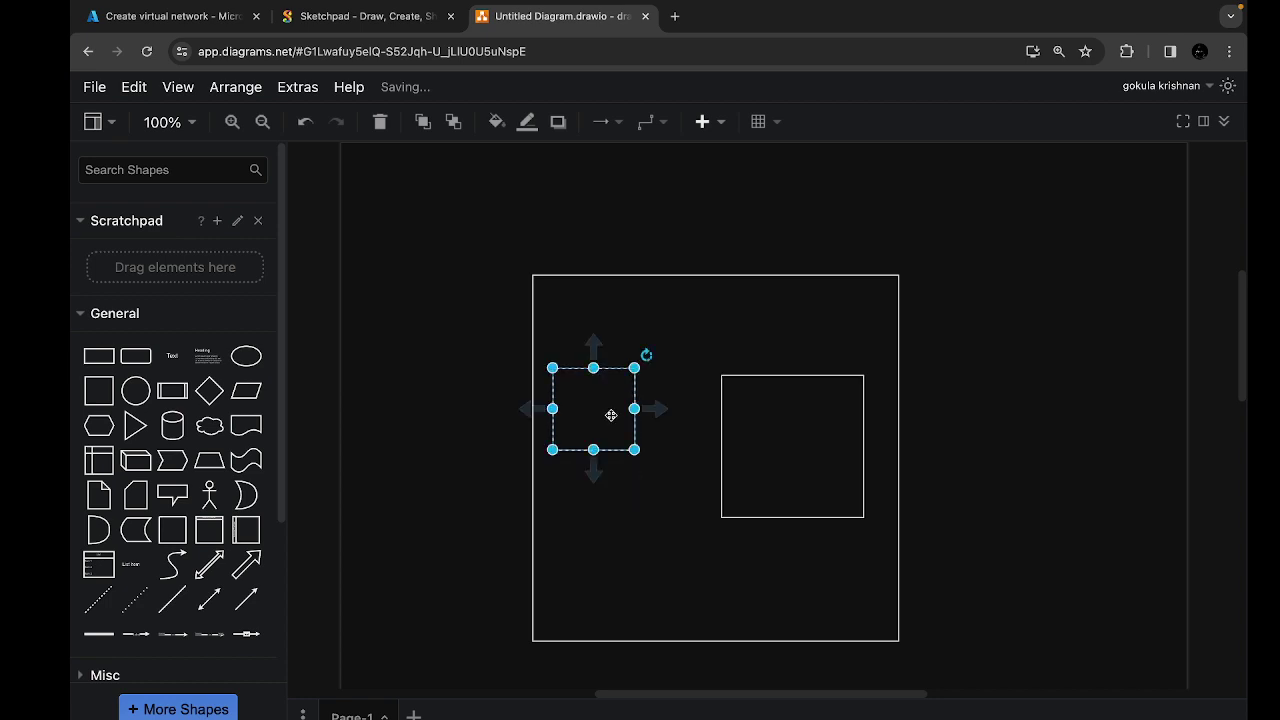
pyautogui.click(99, 390)
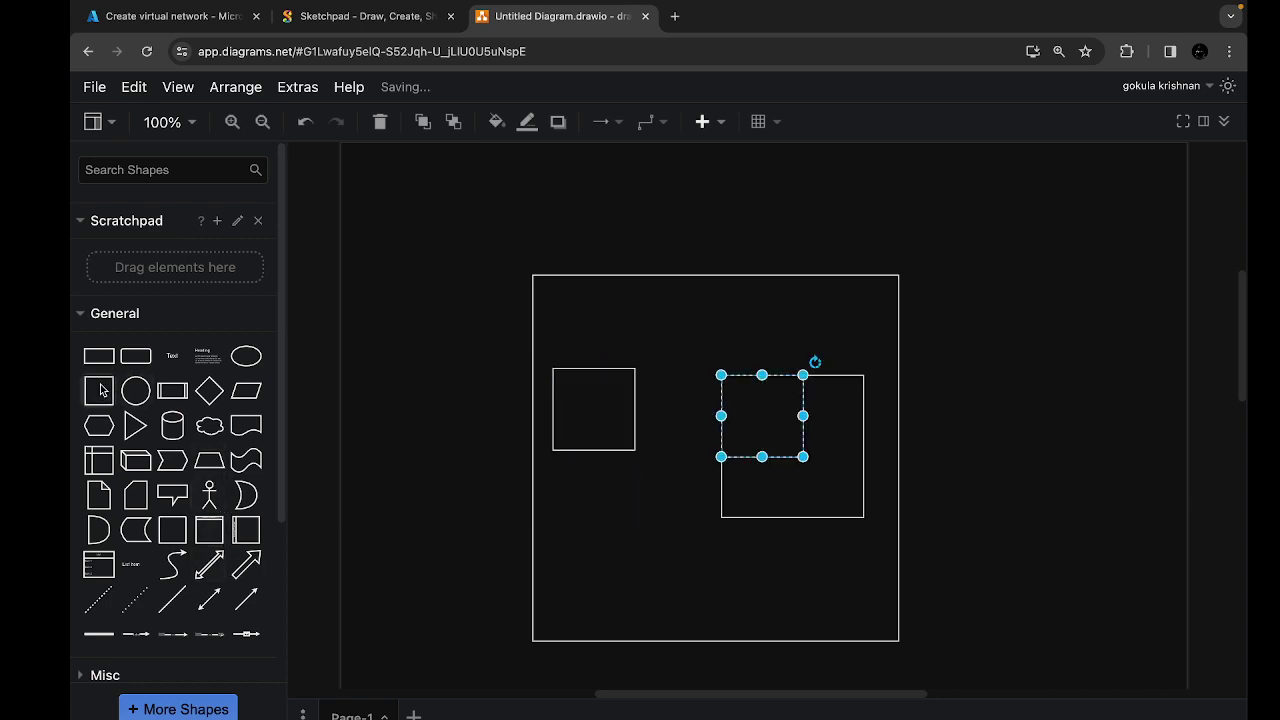
pyautogui.moveTo(737, 403); pyautogui.dragTo(580, 544)
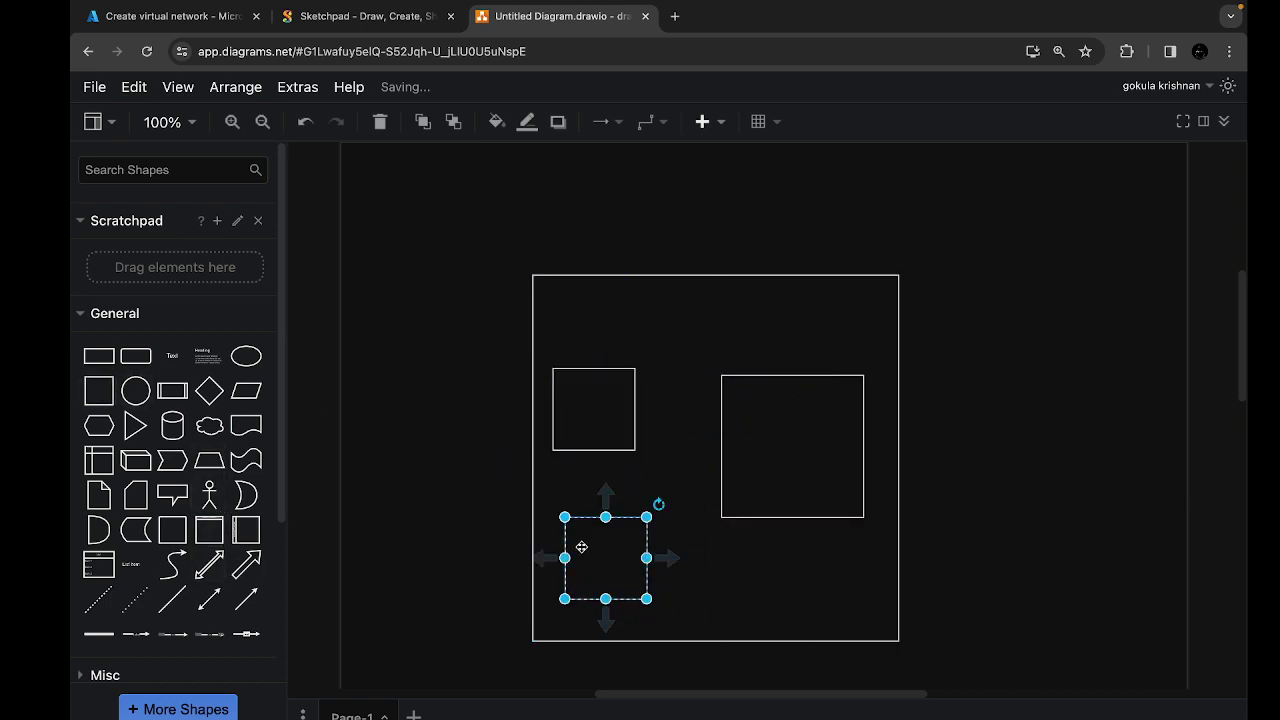
# Step: Add a diamond shape inside each of the two small squares
pyautogui.click(218, 396)
pyautogui.moveTo(760, 416); pyautogui.dragTo(593, 410)
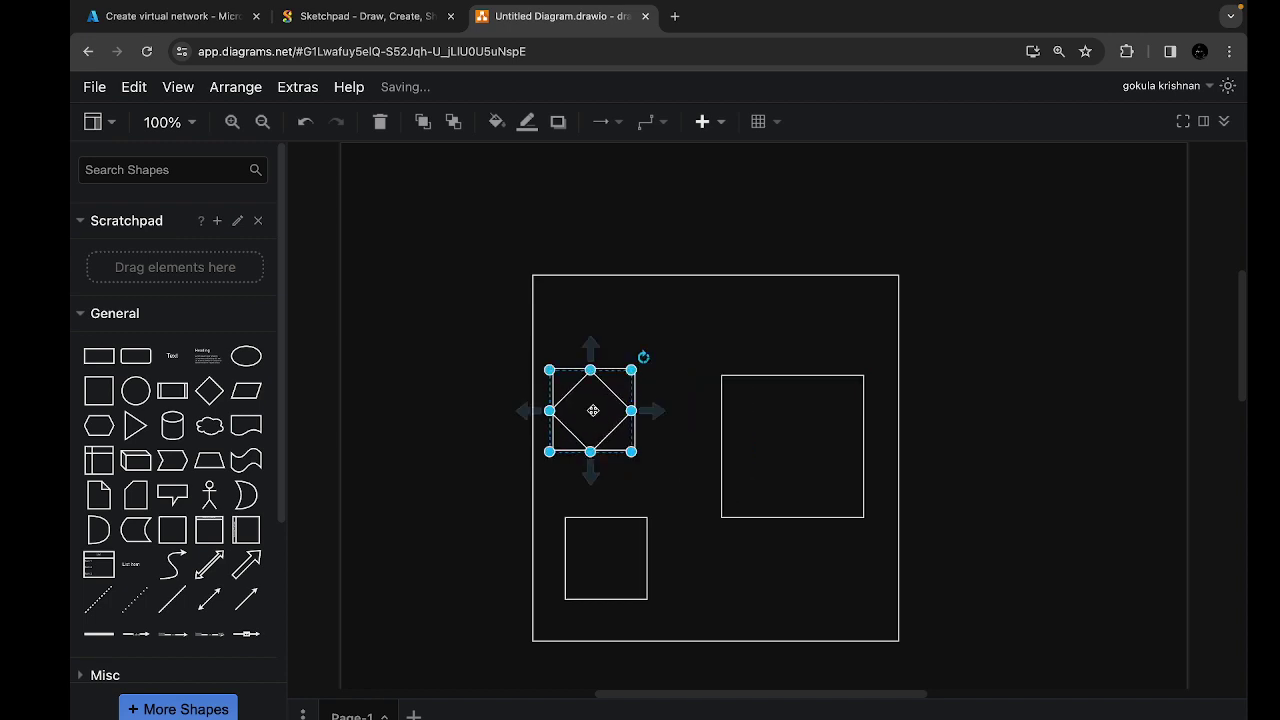
pyautogui.click(210, 390)
pyautogui.moveTo(760, 392); pyautogui.dragTo(601, 544)
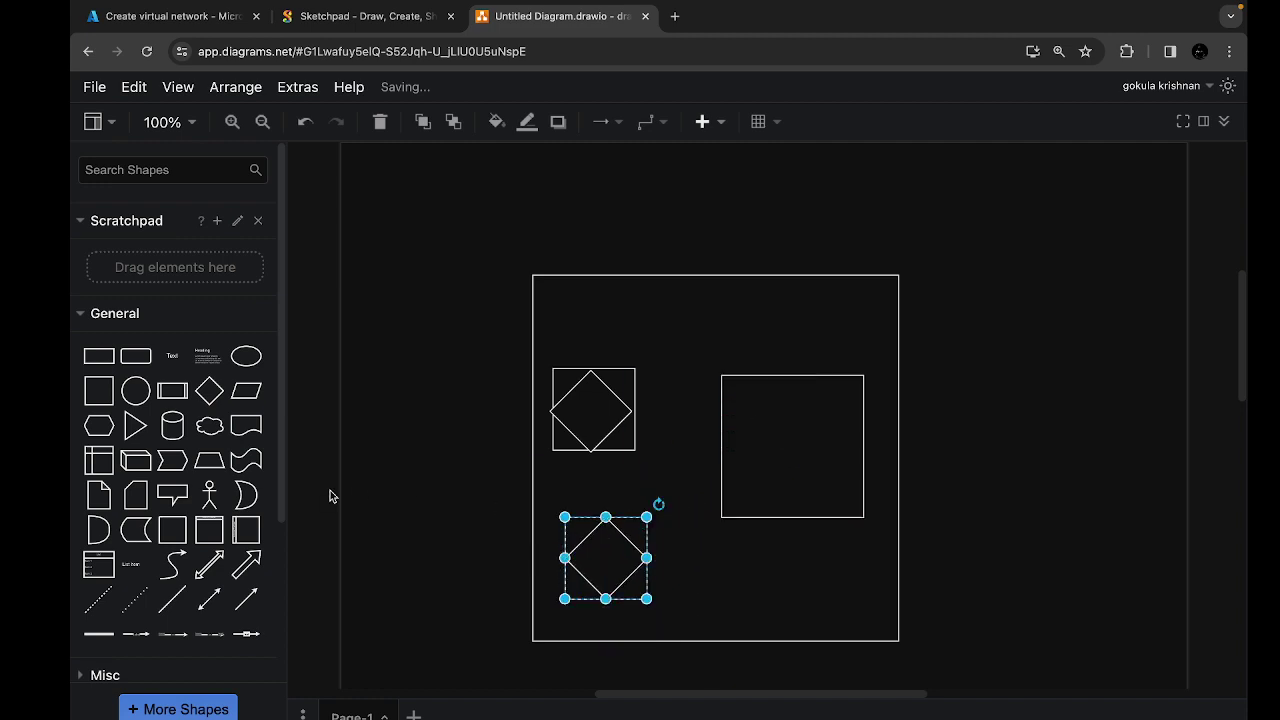
# Step: Add an Actor shape inside the medium square and enlarge it to nearly fill that square
pyautogui.click(208, 485)
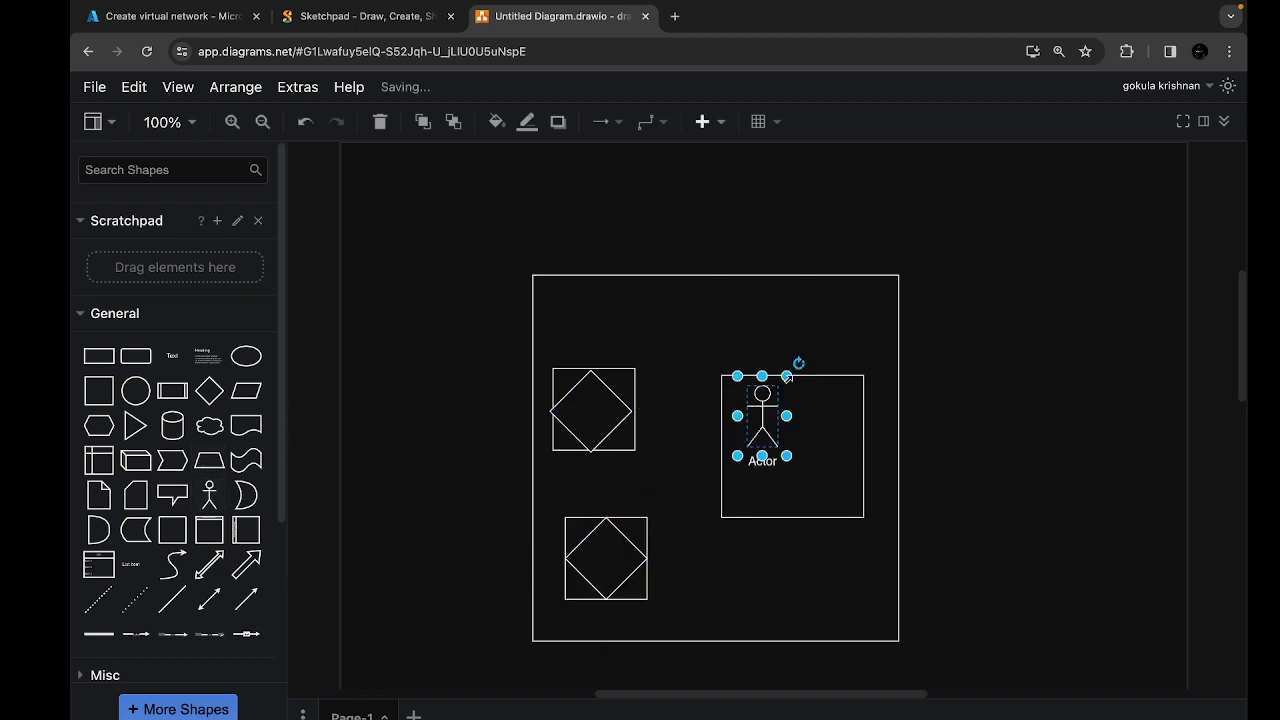
pyautogui.moveTo(787, 458); pyautogui.dragTo(842, 500)
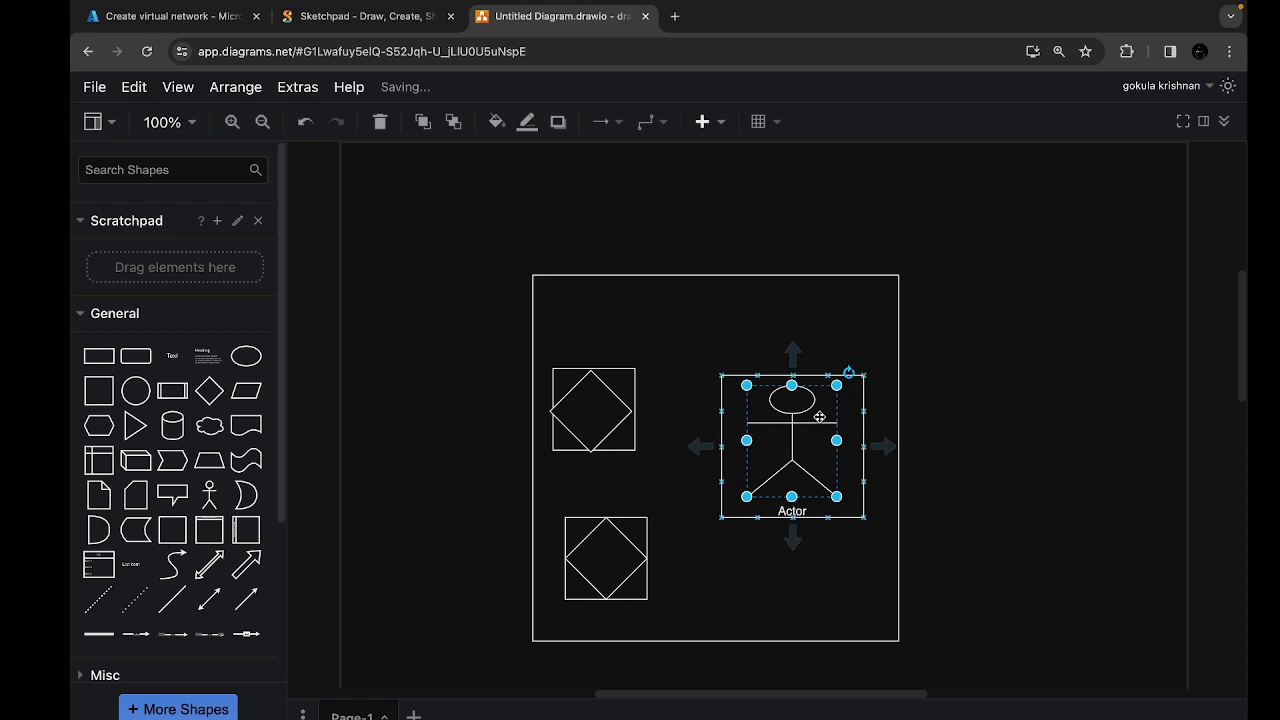
pyautogui.click(410, 549)
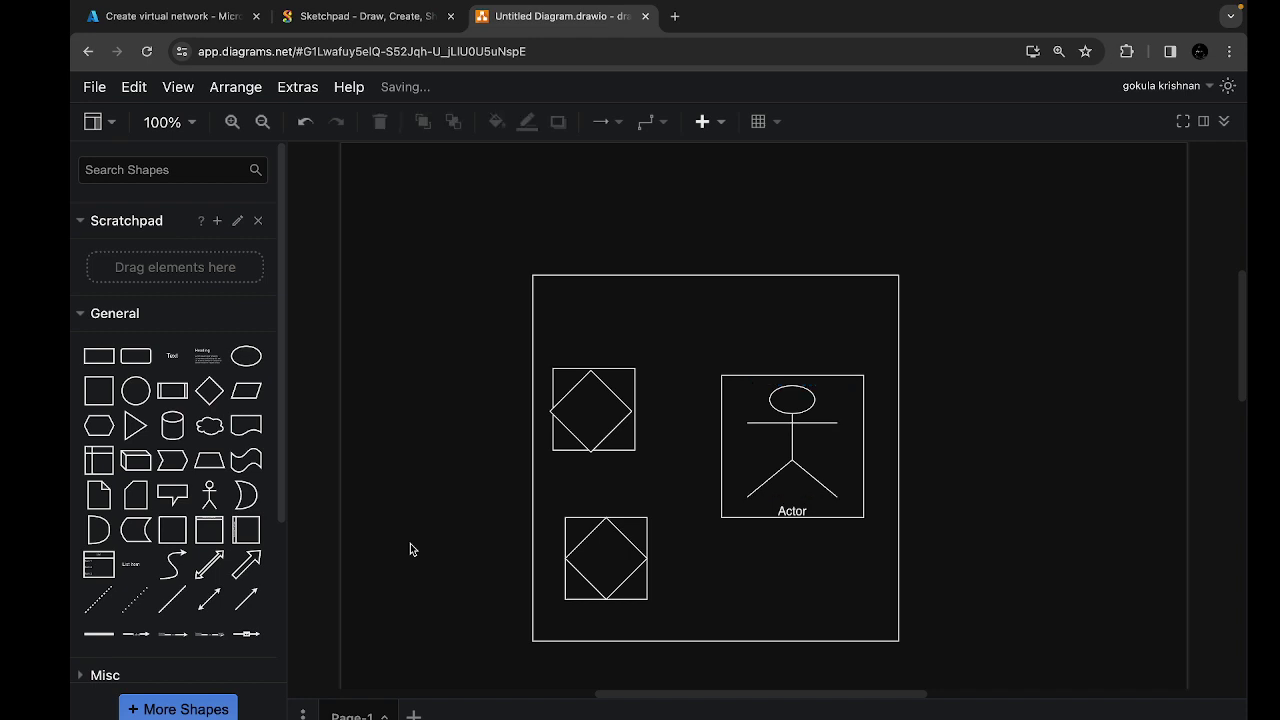
# Step: Connect the upper diamond to the left edge of the Actor's square with a straight line
pyautogui.click(172, 600)
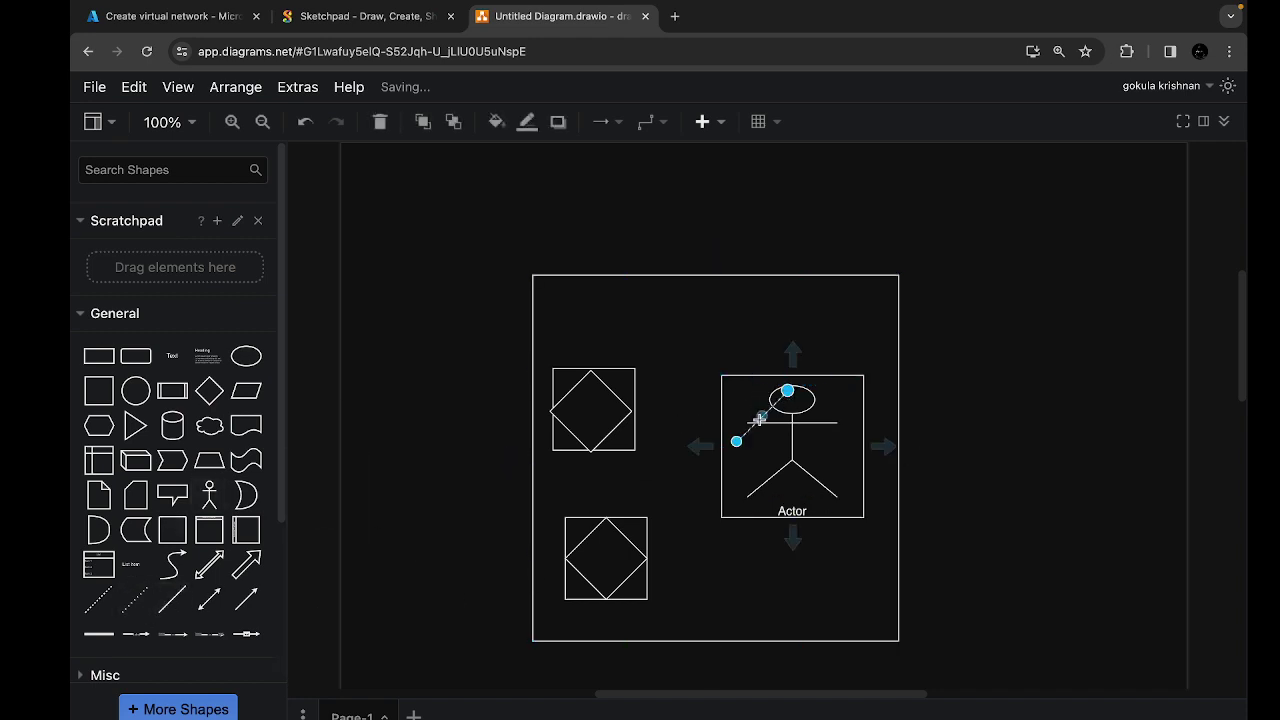
pyautogui.moveTo(736, 443); pyautogui.dragTo(625, 410)
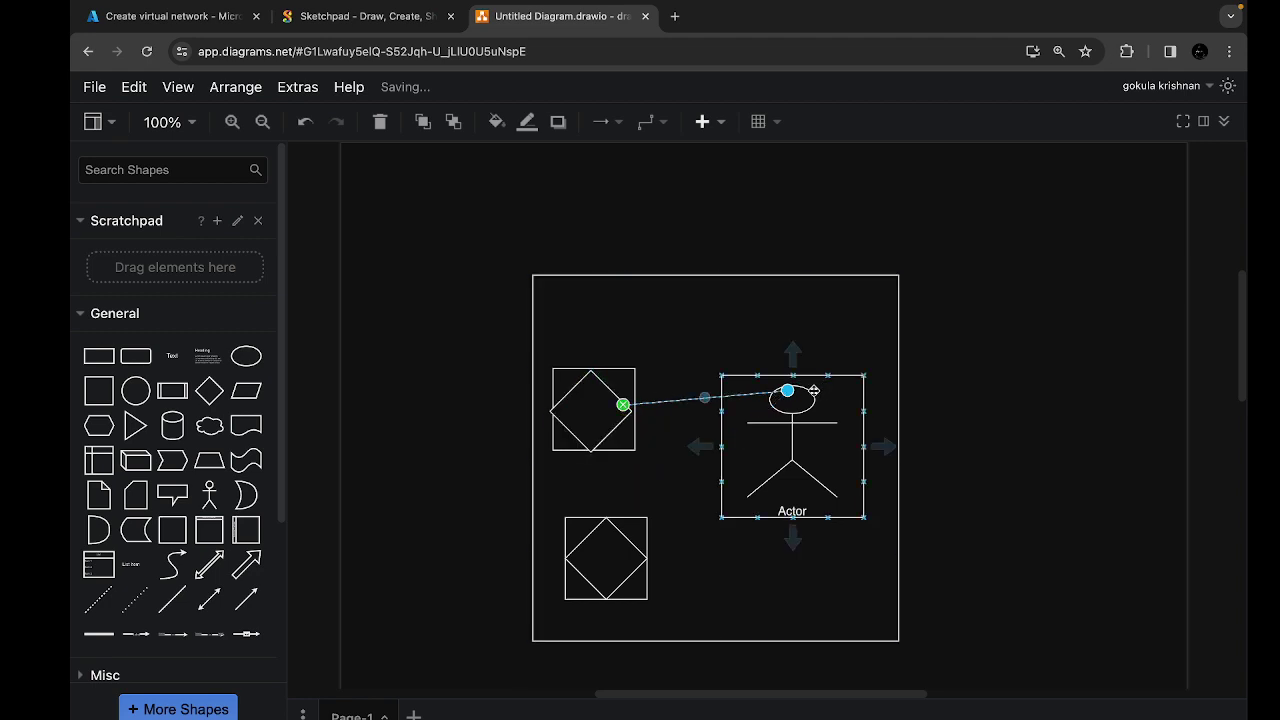
pyautogui.click(716, 430)
pyautogui.moveTo(788, 390); pyautogui.dragTo(724, 431)
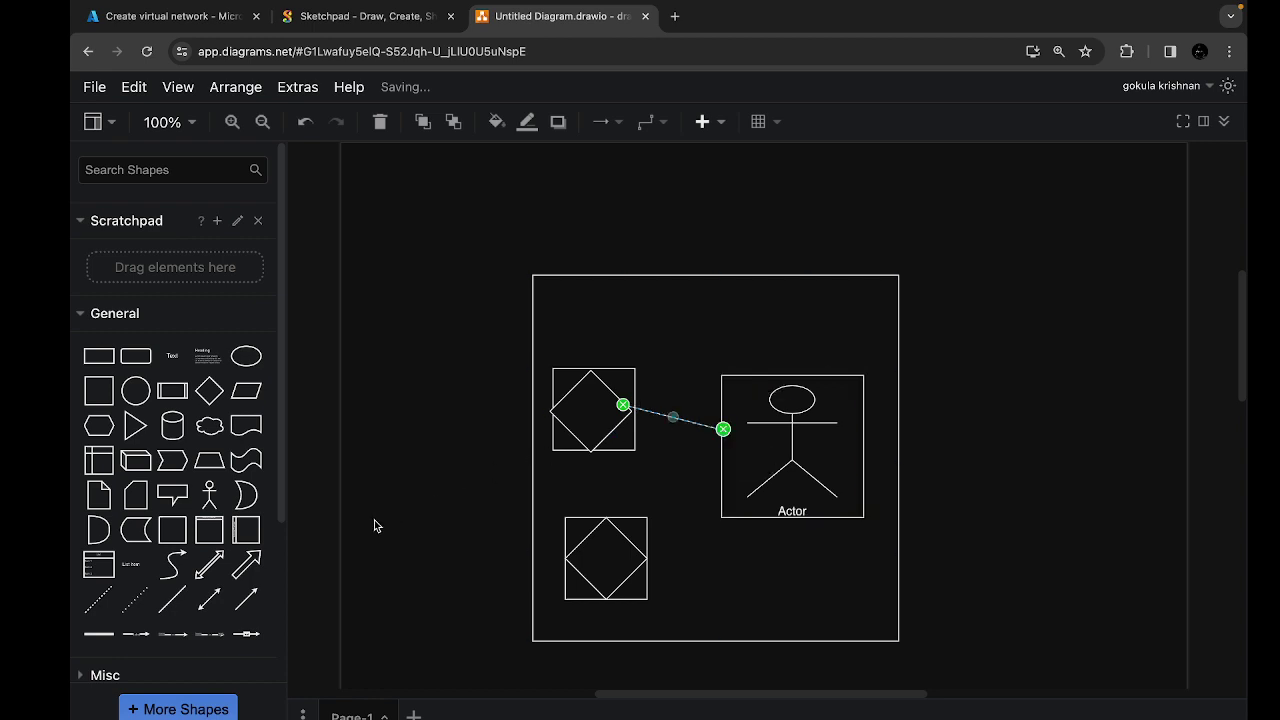
pyautogui.click(470, 475)
pyautogui.click(556, 395)
pyautogui.click(480, 380)
pyautogui.click(798, 440)
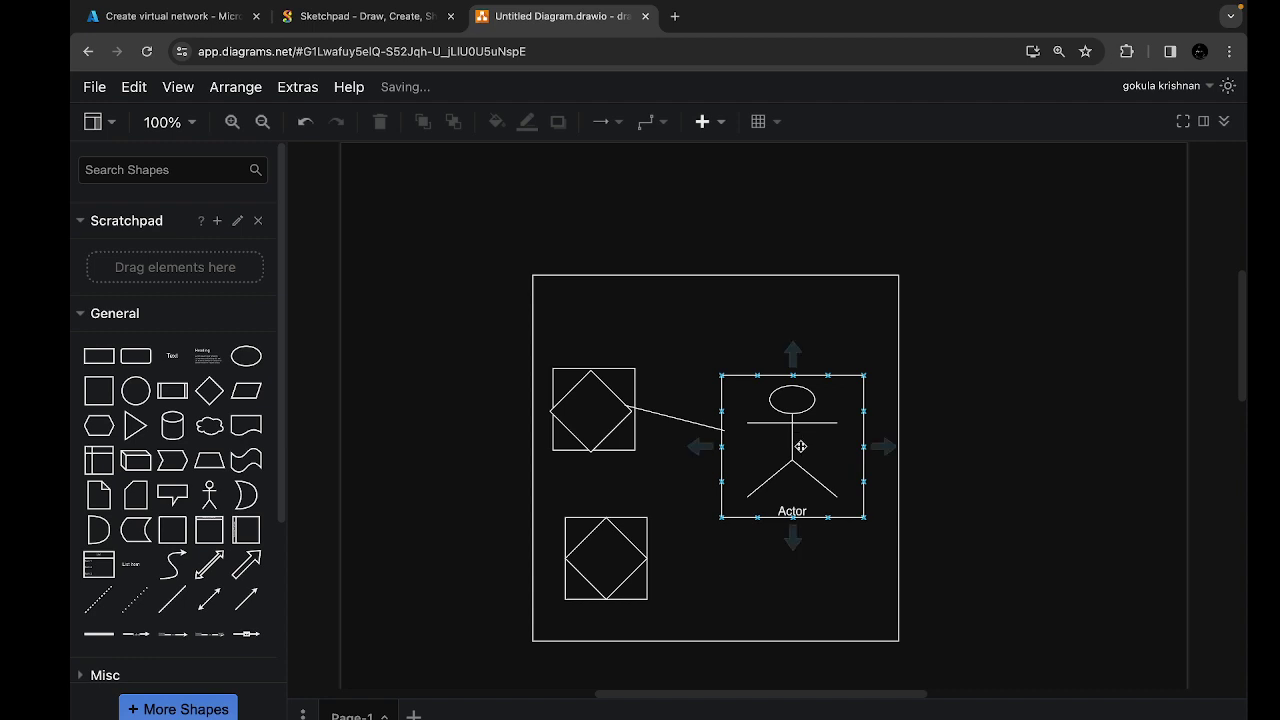
pyautogui.click(566, 519)
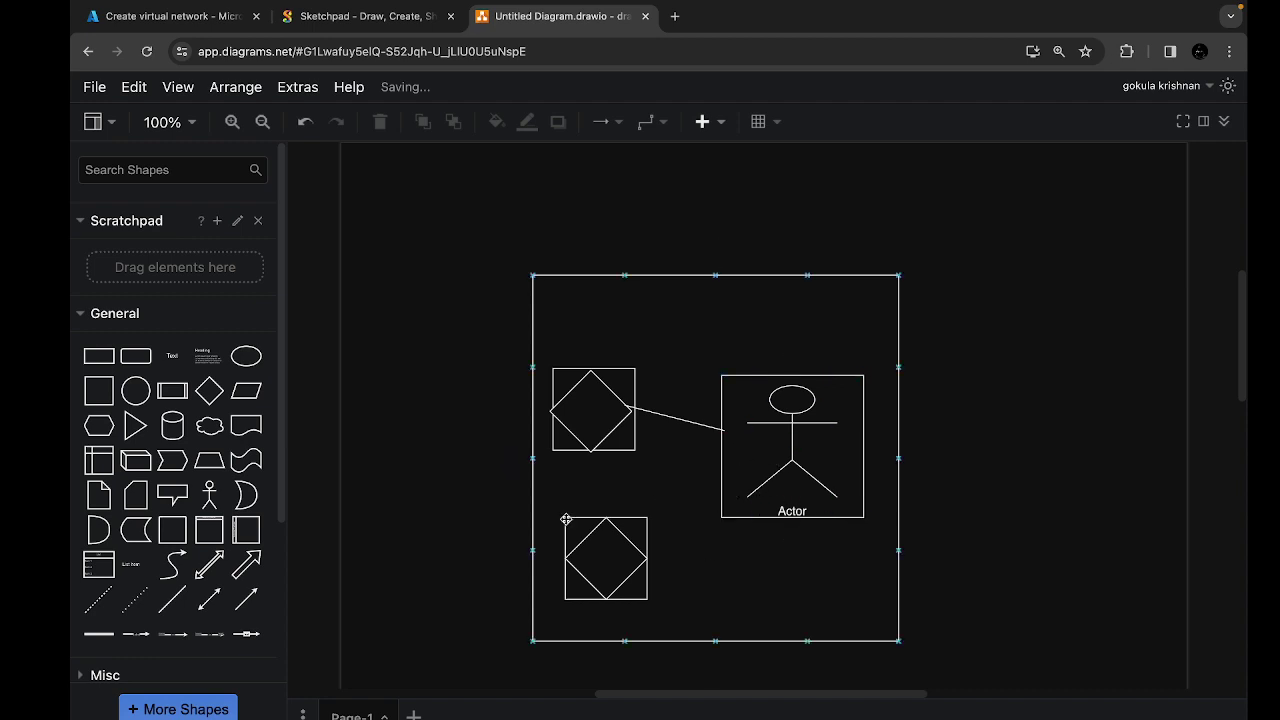
# Step: Connect the lower small square to the left edge of the Actor's square with a second straight line
pyautogui.click(180, 598)
pyautogui.moveTo(737, 441)
pyautogui.mouseDown()
pyautogui.moveTo(657, 509)
pyautogui.moveTo(647, 538)
pyautogui.mouseUp()
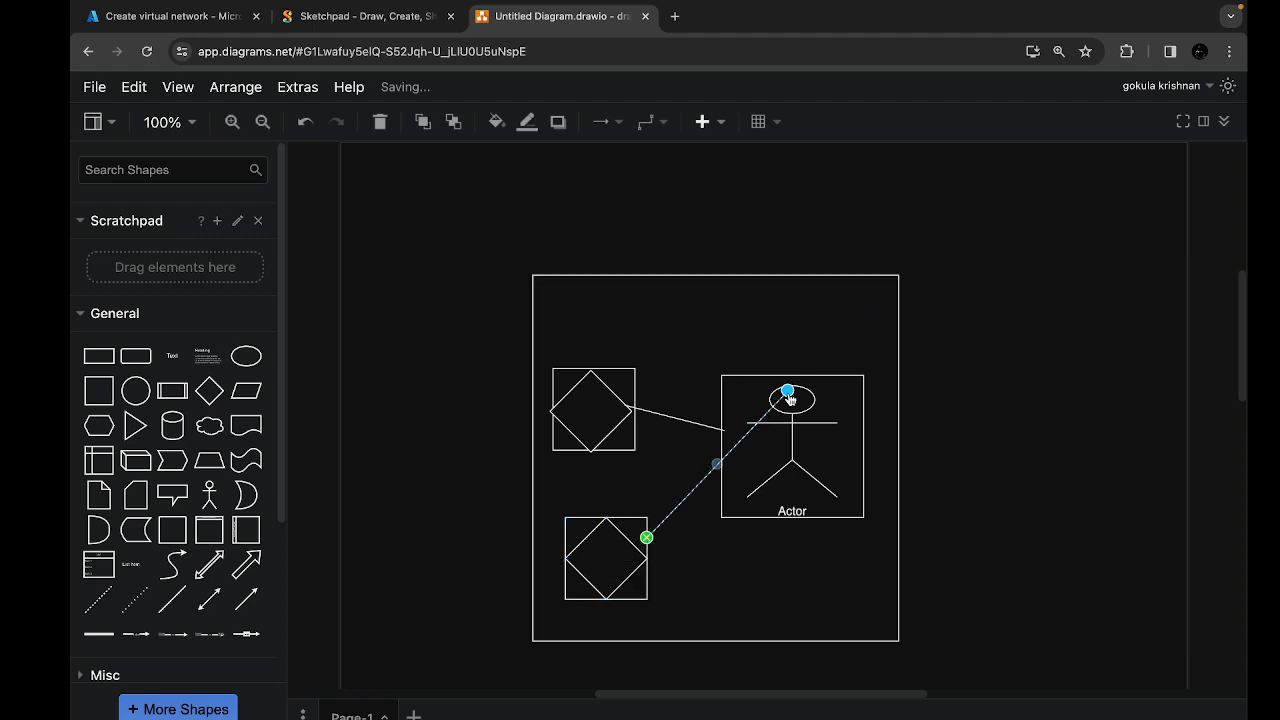
pyautogui.moveTo(768, 463); pyautogui.dragTo(722, 481)
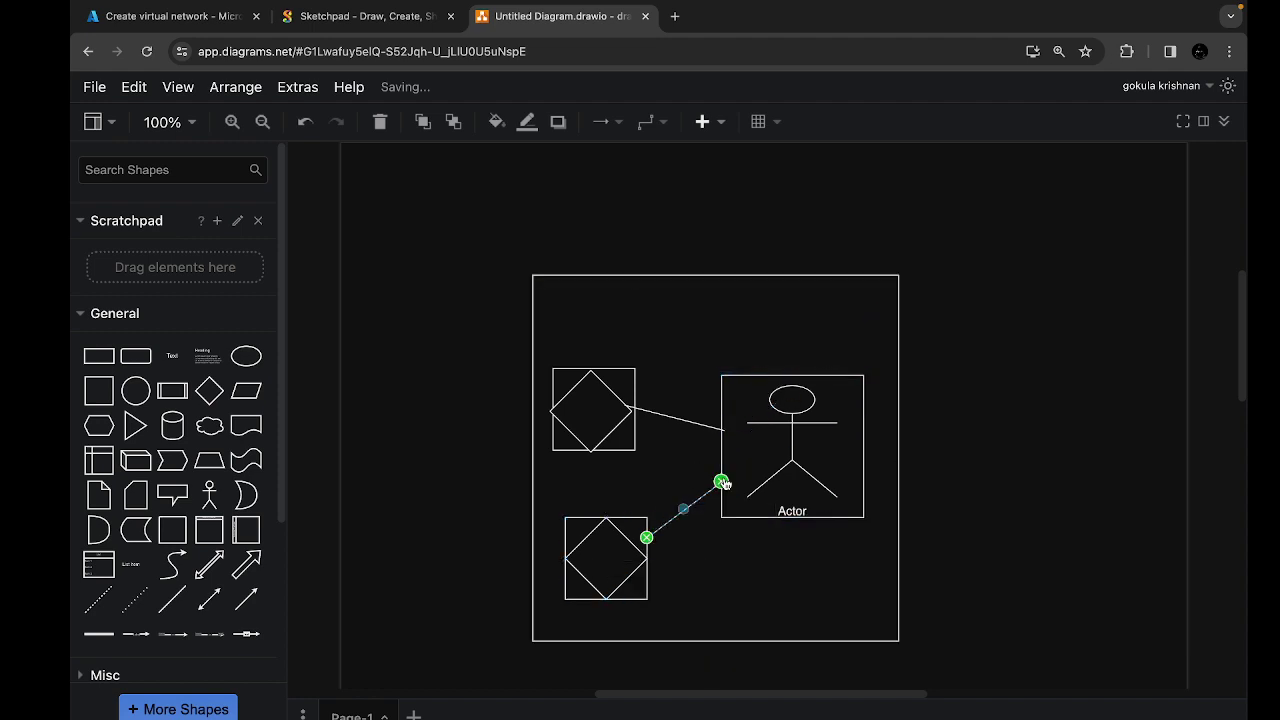
pyautogui.click(642, 439)
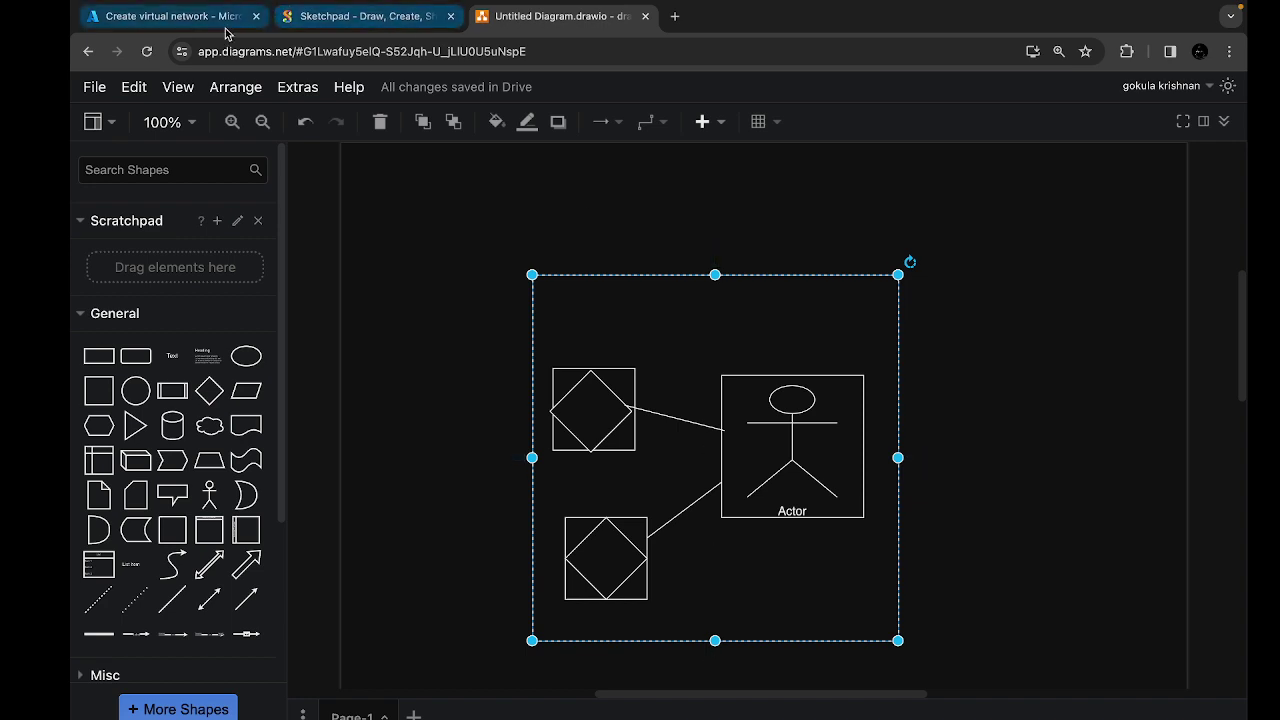
# Step: Switch to the Azure portal, check the virtual network's reviewed settings and create it to start the deployment
pyautogui.click(187, 18)
pyautogui.scroll(-5, 522, 419)
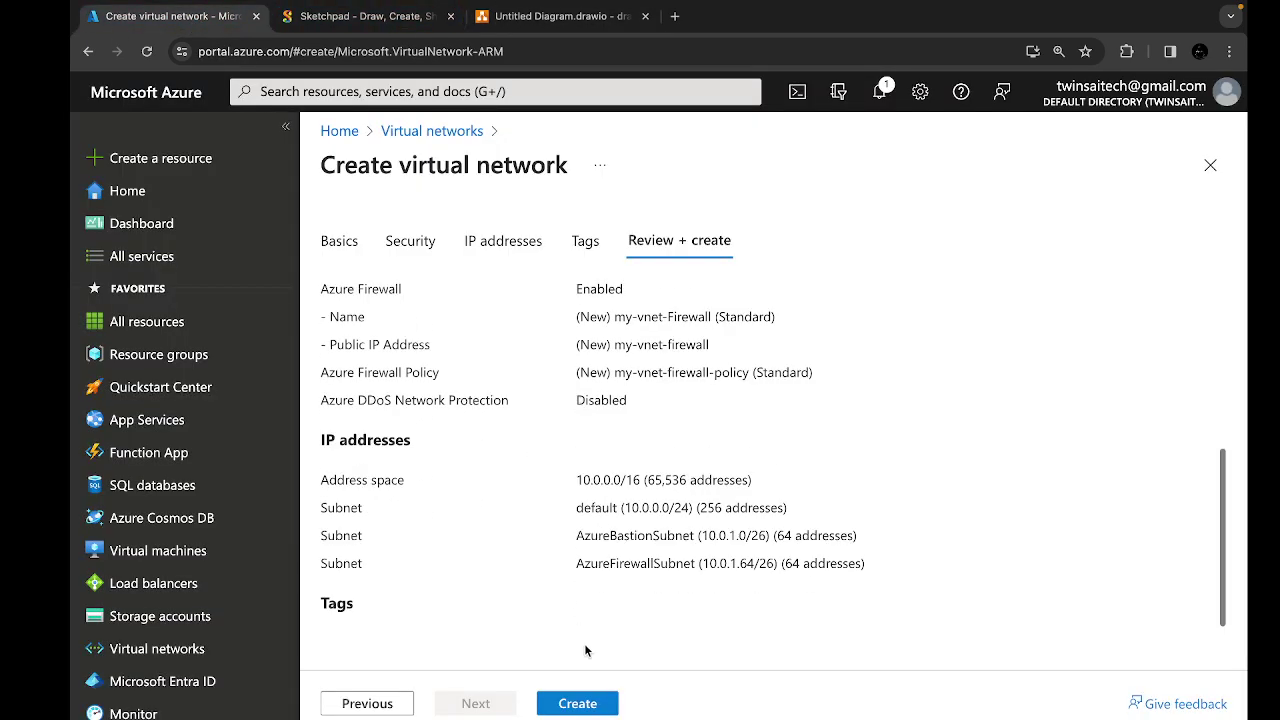
pyautogui.click(570, 700)
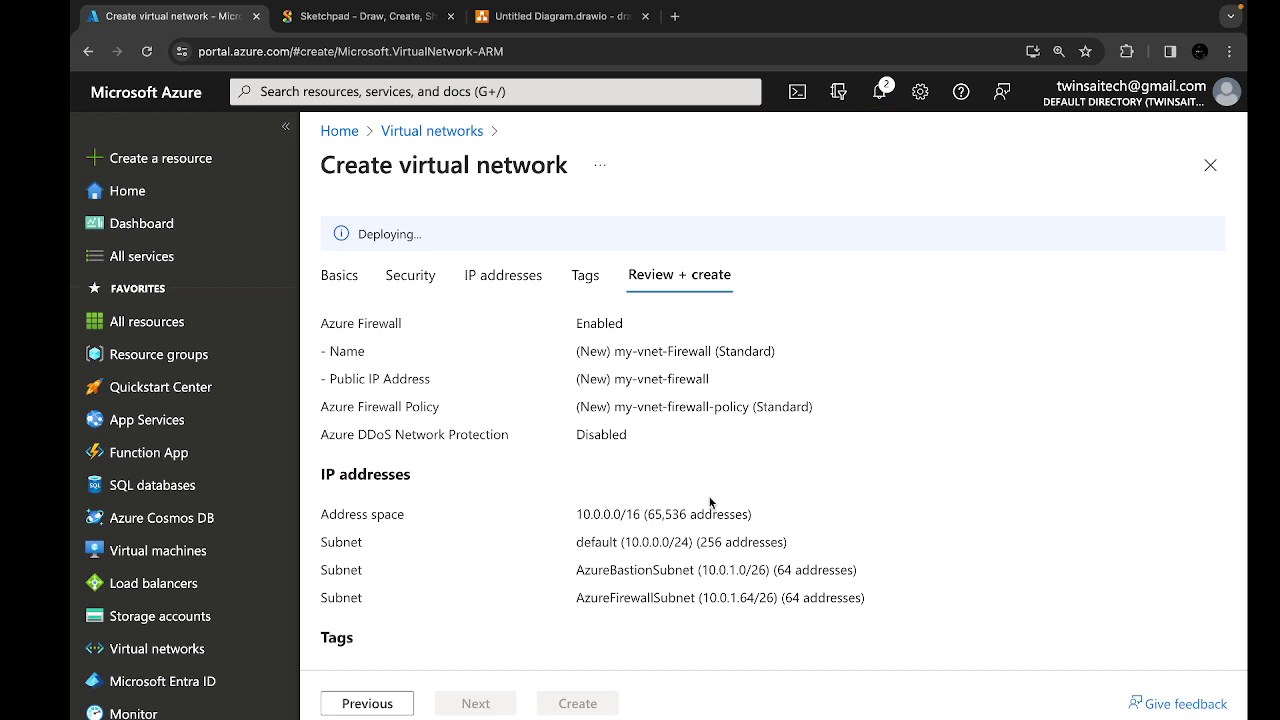
pyautogui.scroll(3, 710, 502)
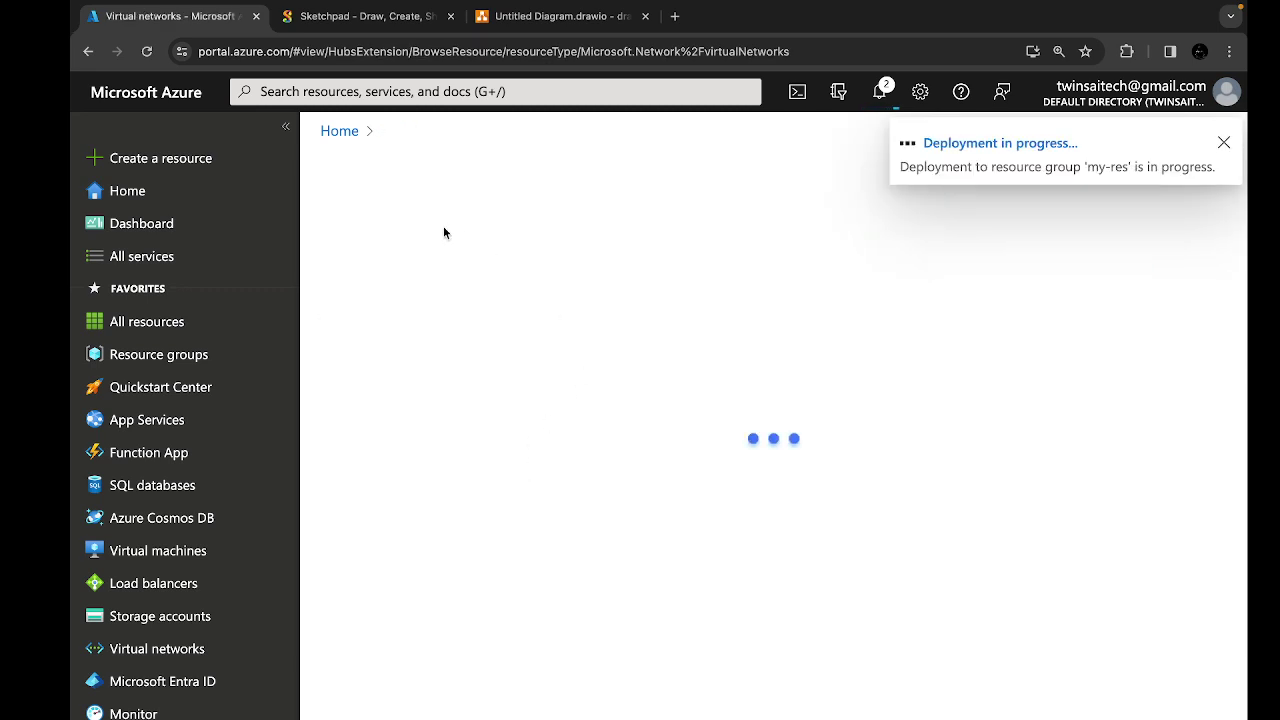
pyautogui.click(517, 9)
pyautogui.click(414, 494)
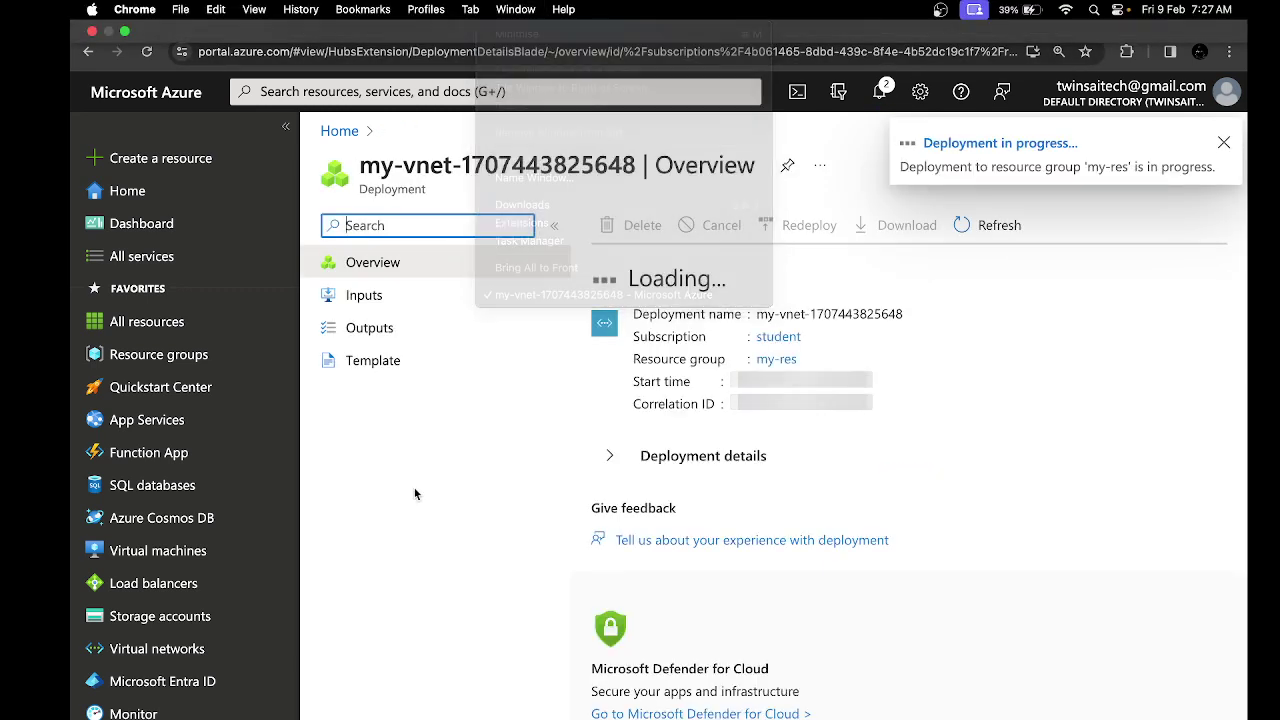
# Step: Switch to the draw.io diagram and examine the nested squares, diamonds, Actor and connecting lines
pyautogui.click(525, 28)
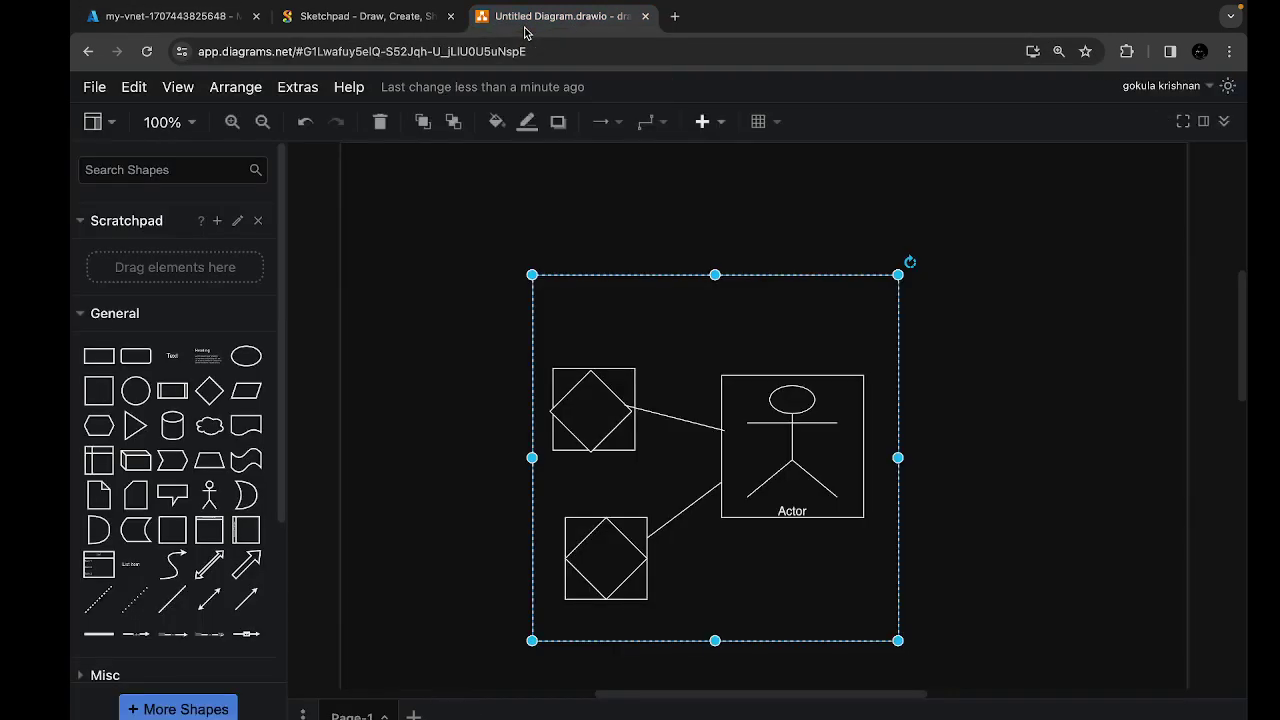
pyautogui.click(455, 383)
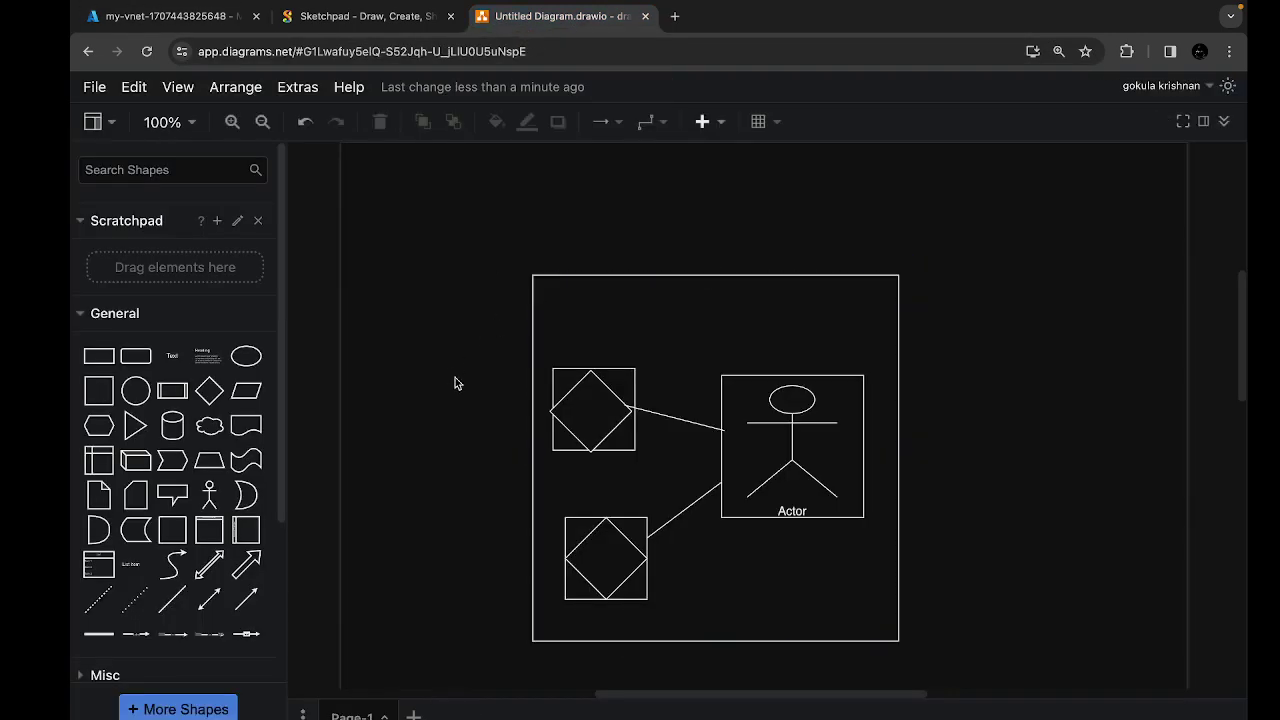
pyautogui.click(597, 594)
pyautogui.click(452, 583)
pyautogui.click(538, 560)
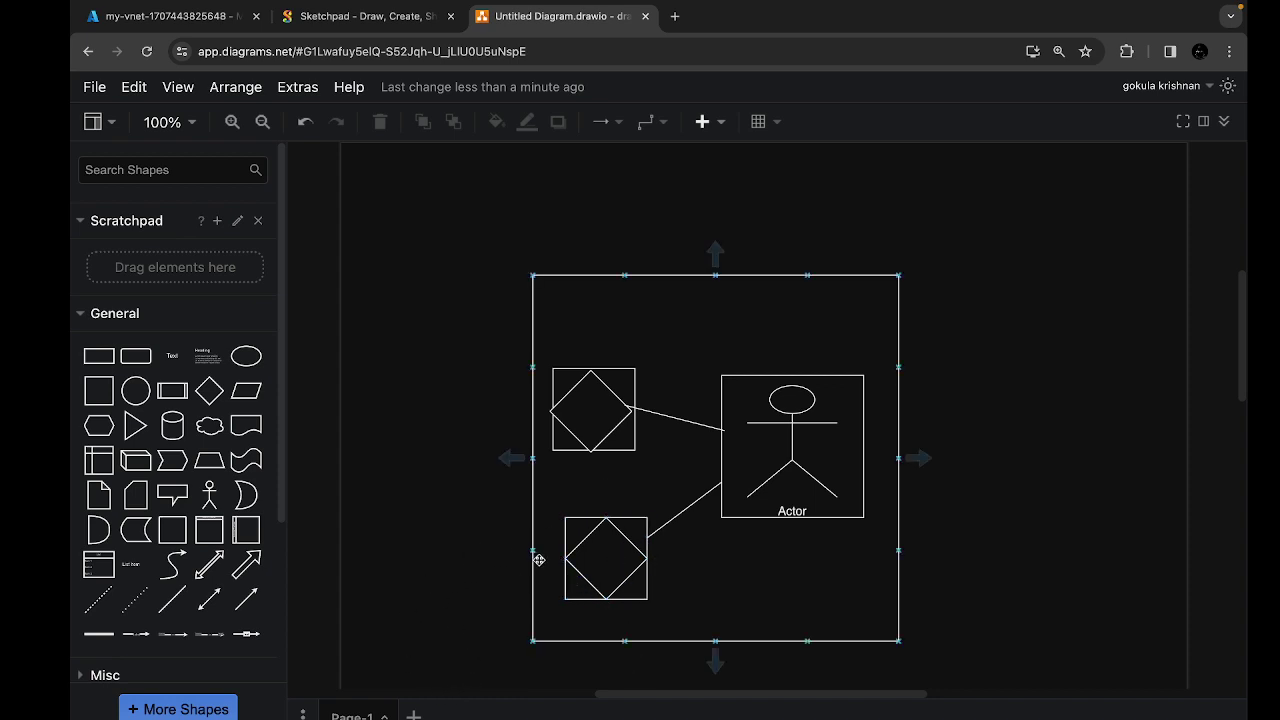
pyautogui.click(458, 666)
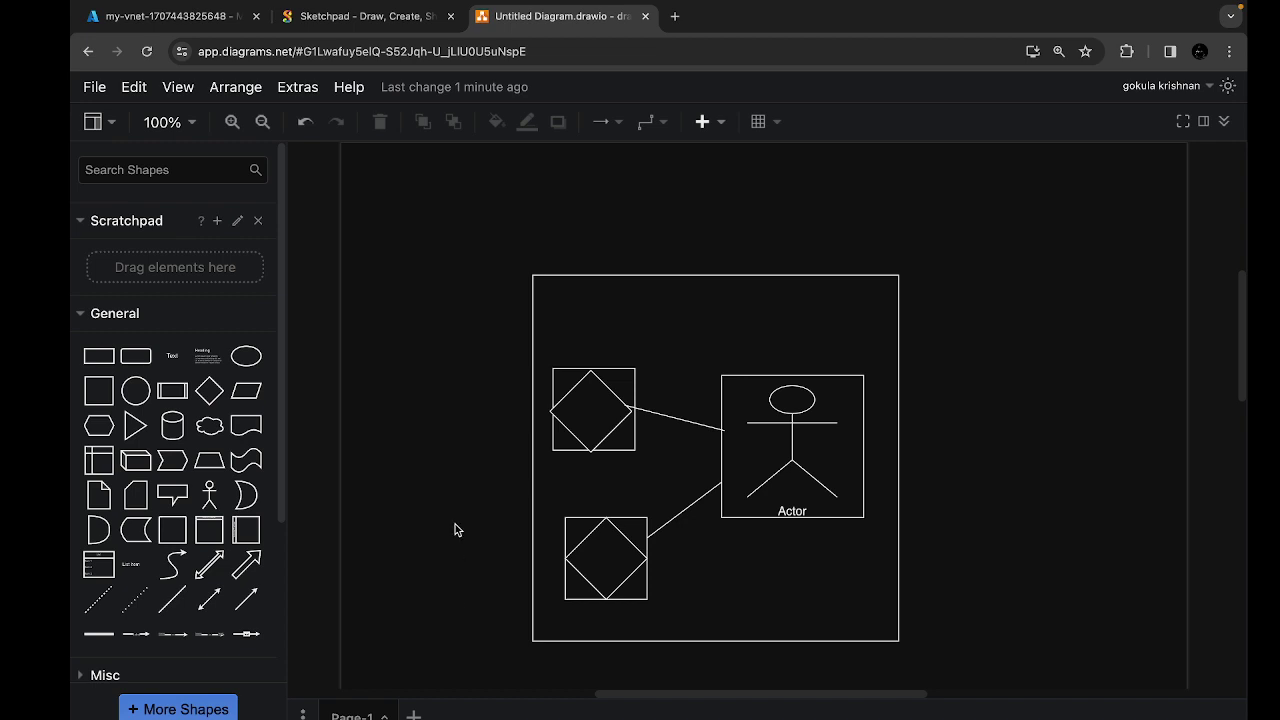
# Step: Examine the resource types and statuses in the Azure deployment details and return to the draw.io diagram
pyautogui.click(165, 16)
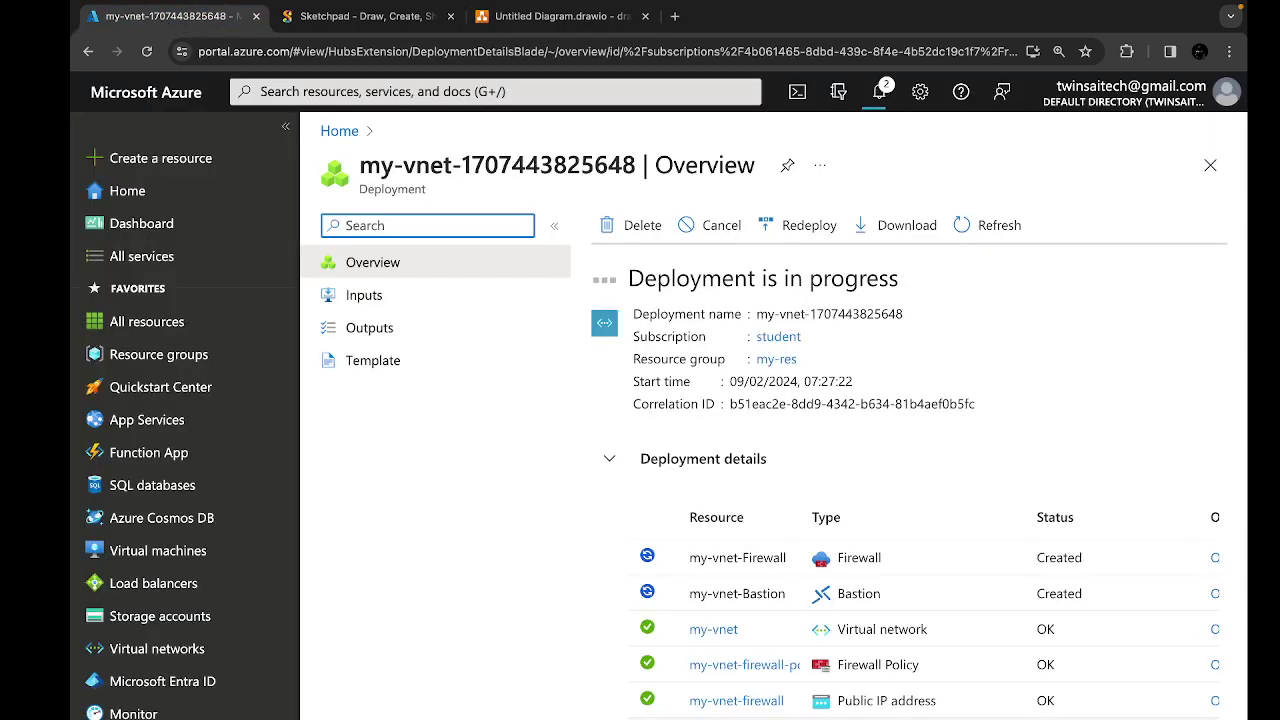
pyautogui.scroll(-4, 794, 537)
pyautogui.scroll(1, 826, 505)
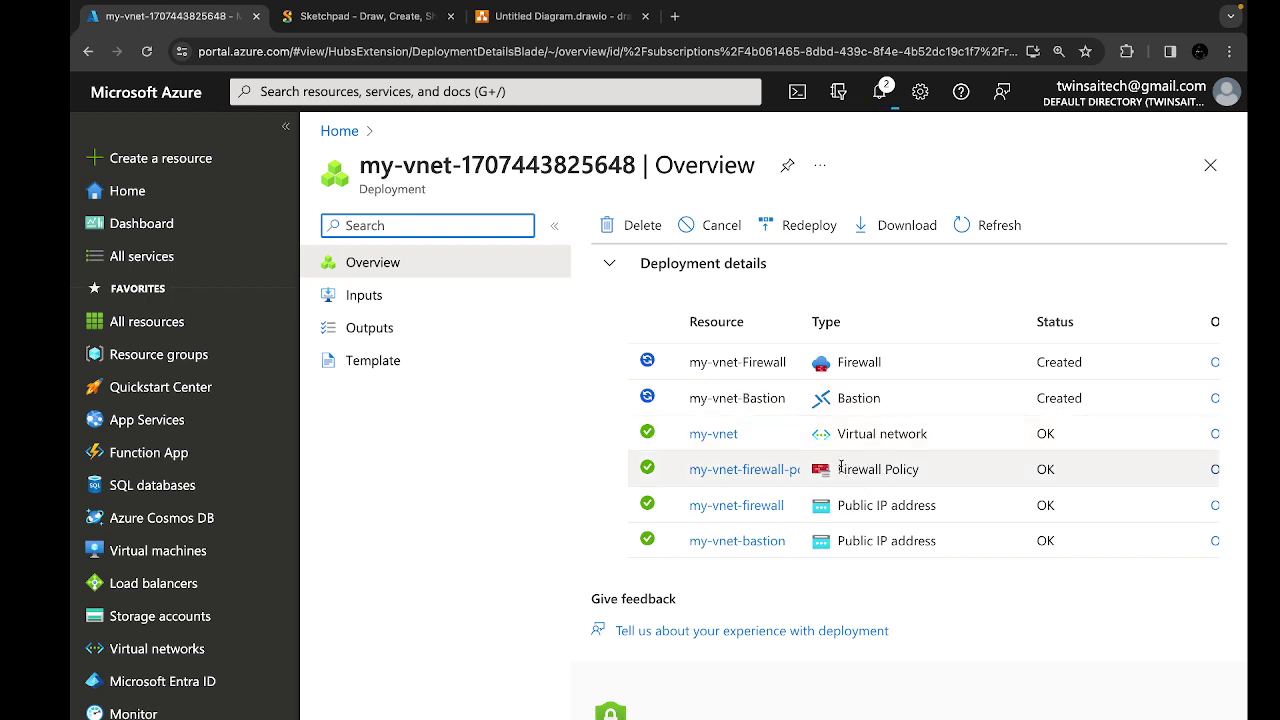
pyautogui.scroll(-1, 868, 462)
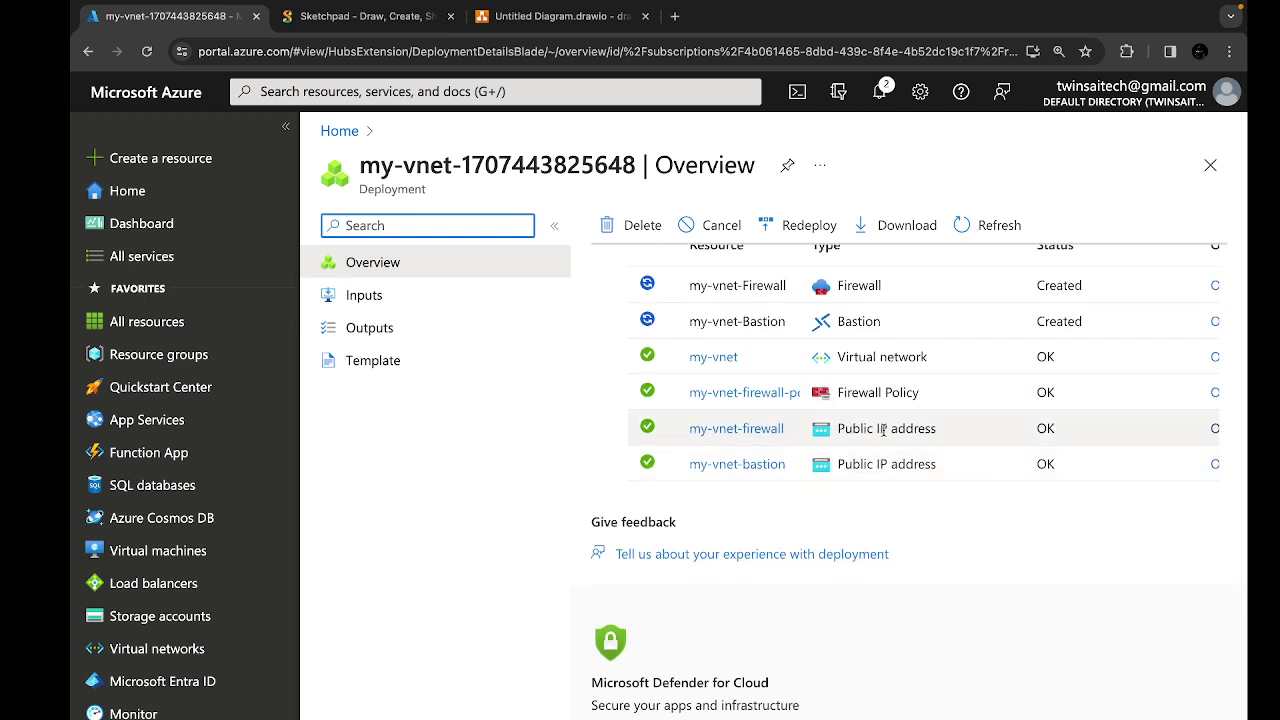
pyautogui.moveTo(768, 434)
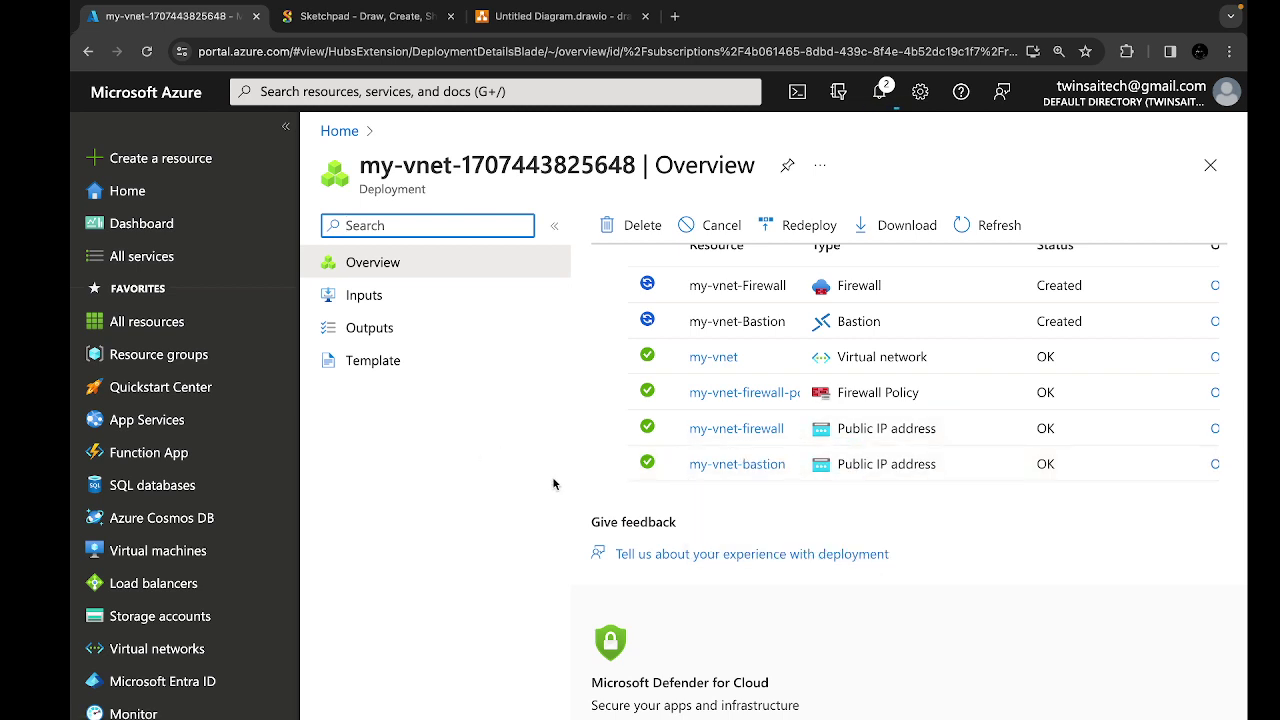
pyautogui.click(380, 32)
pyautogui.click(540, 18)
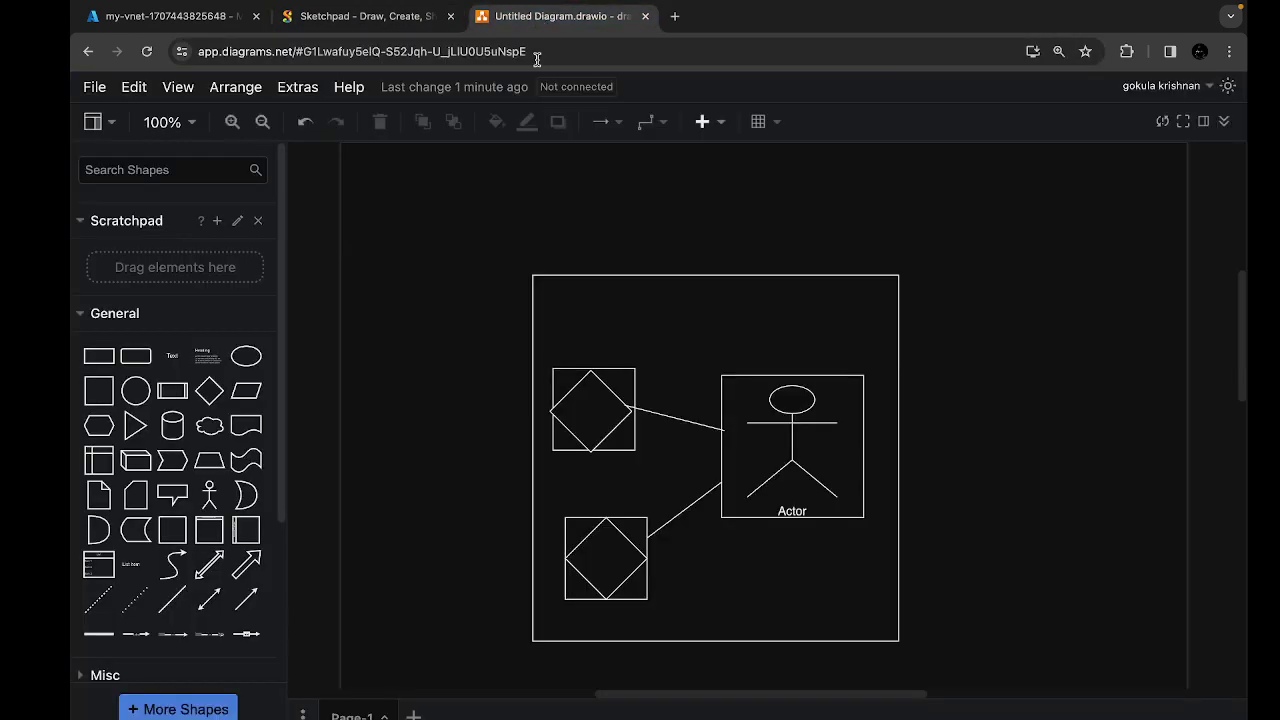
# Step: Delete the Actor figure and both straight lines connecting the small squares to the larger inner square
pyautogui.click(792, 454)
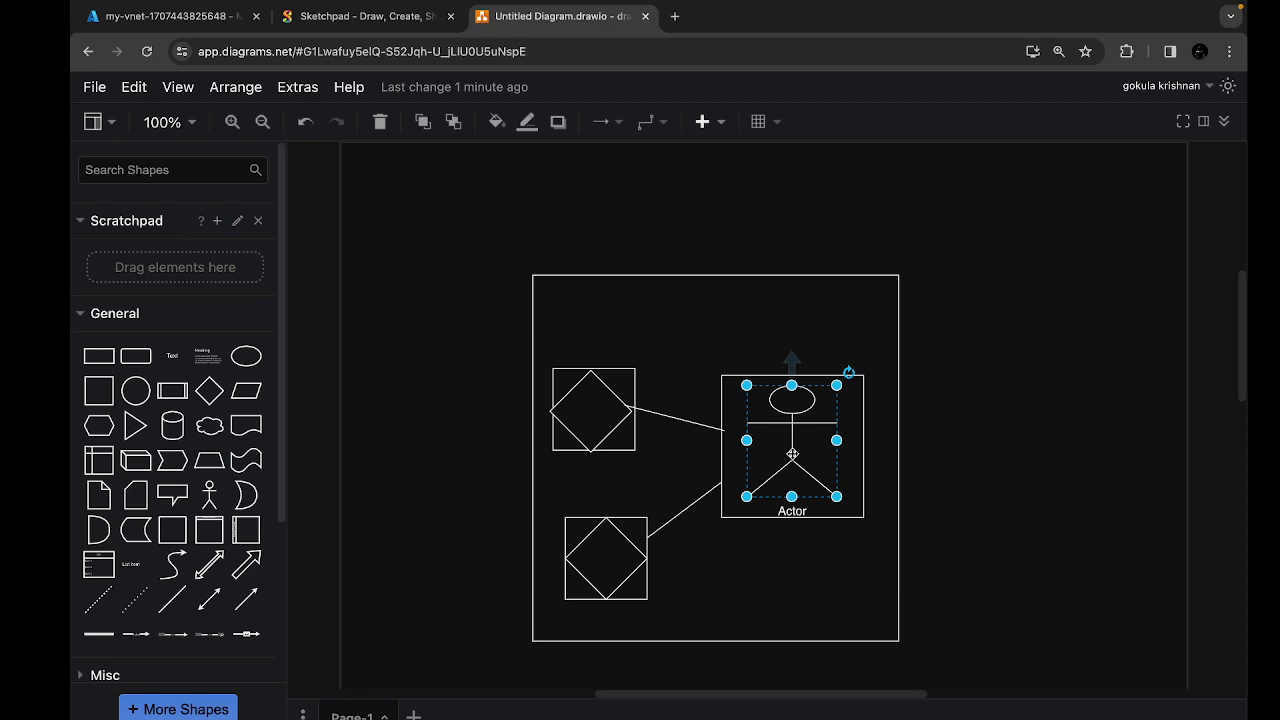
pyautogui.press('Delete')
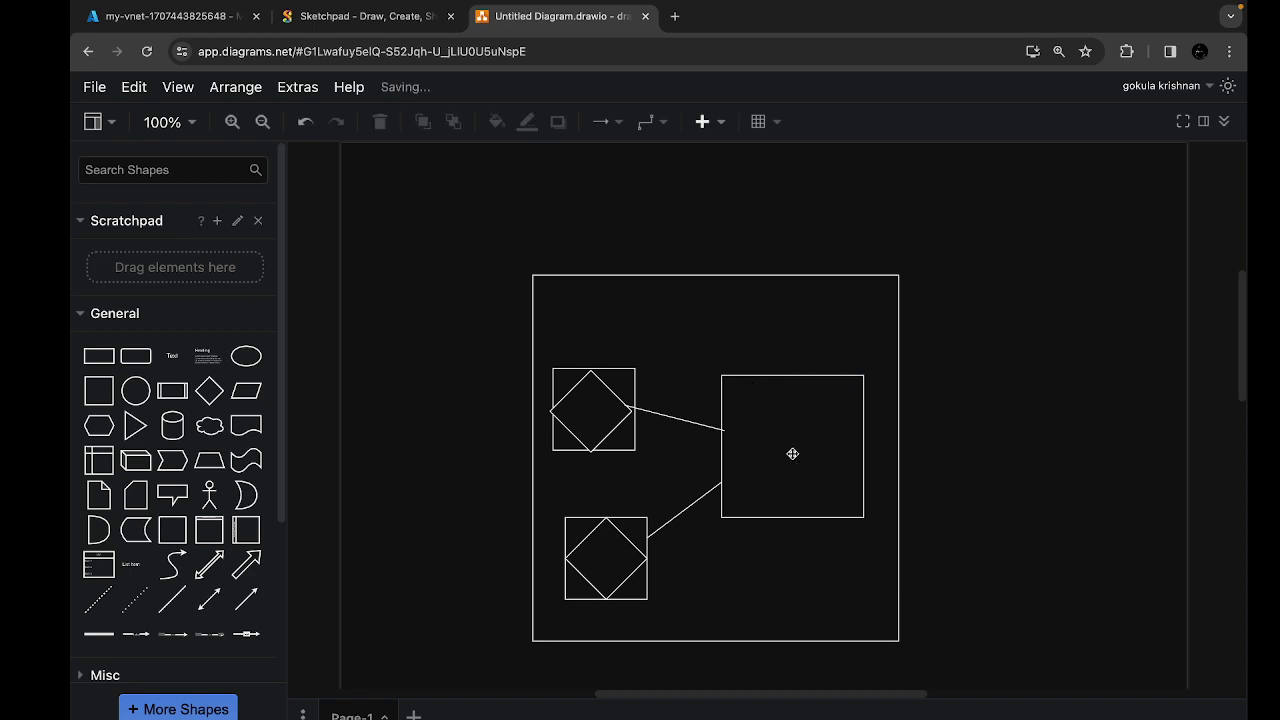
pyautogui.click(665, 417)
pyautogui.press('Delete')
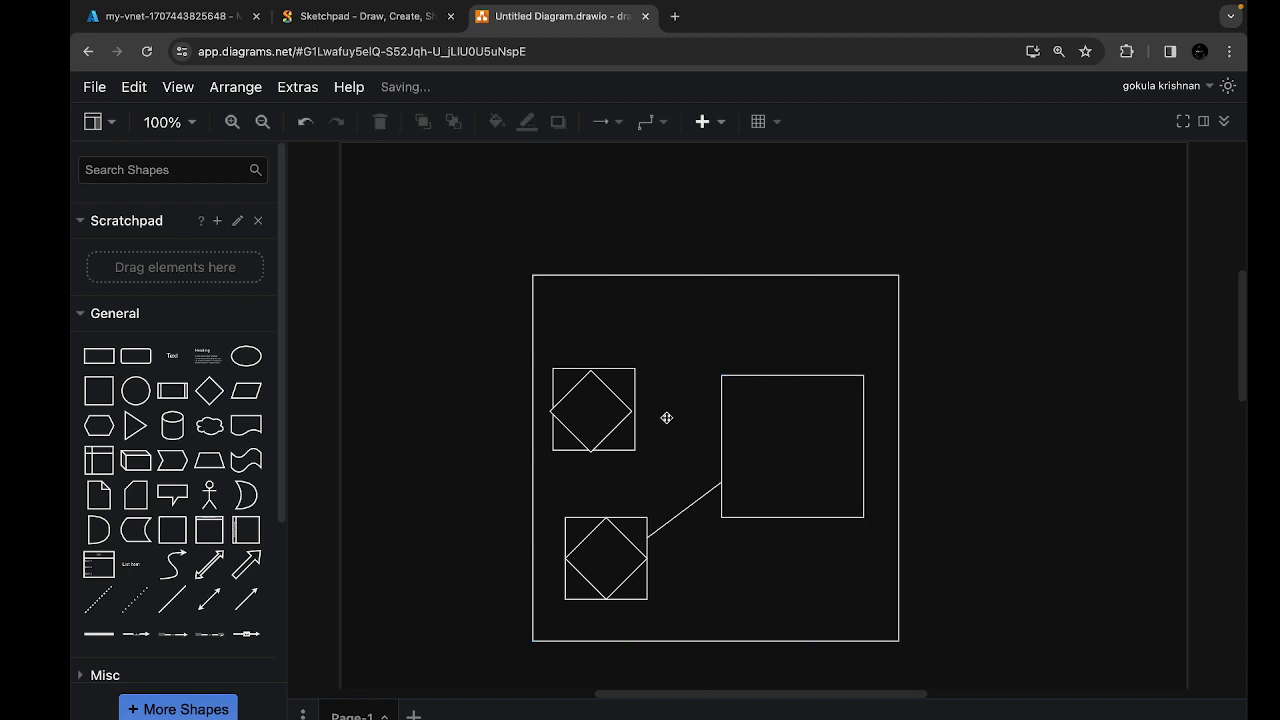
pyautogui.click(663, 524)
pyautogui.press('Delete')
pyautogui.click(751, 273)
pyautogui.click(766, 263)
pyautogui.click(695, 463)
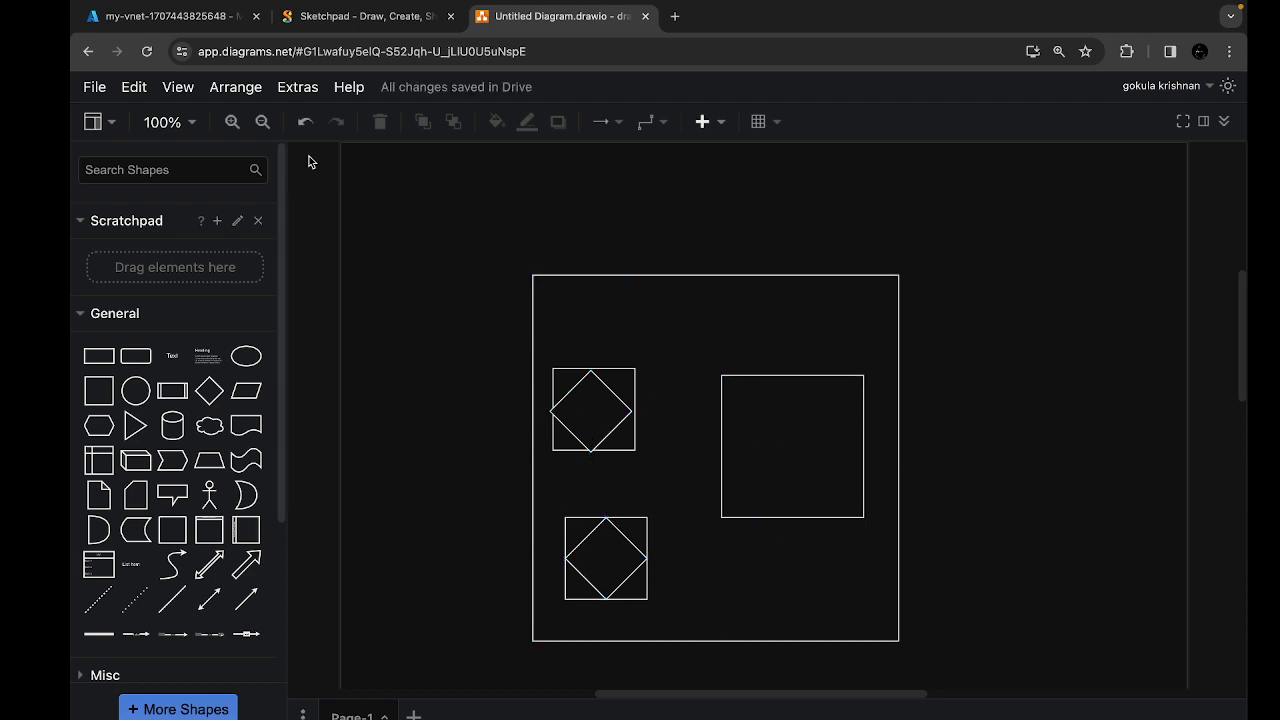
pyautogui.click(750, 411)
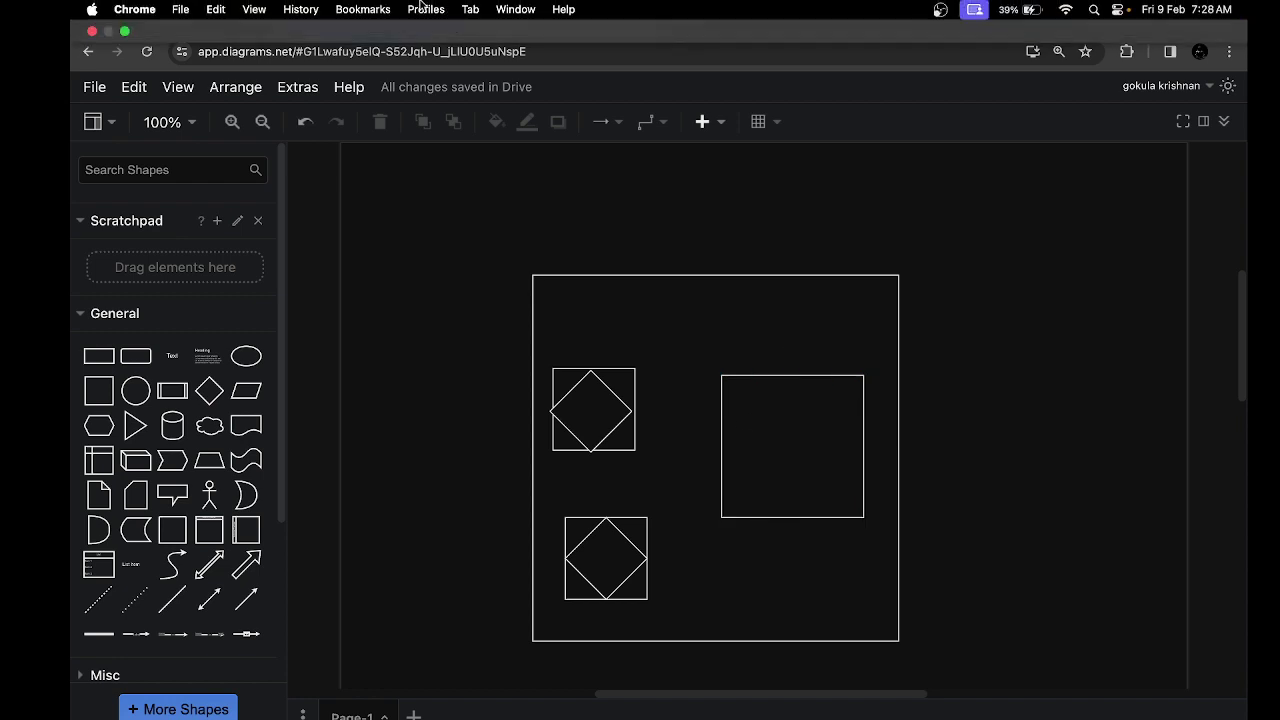
# Step: Switch to the Azure portal, open the virtual machines service and start creating an Azure virtual machine
pyautogui.click(176, 14)
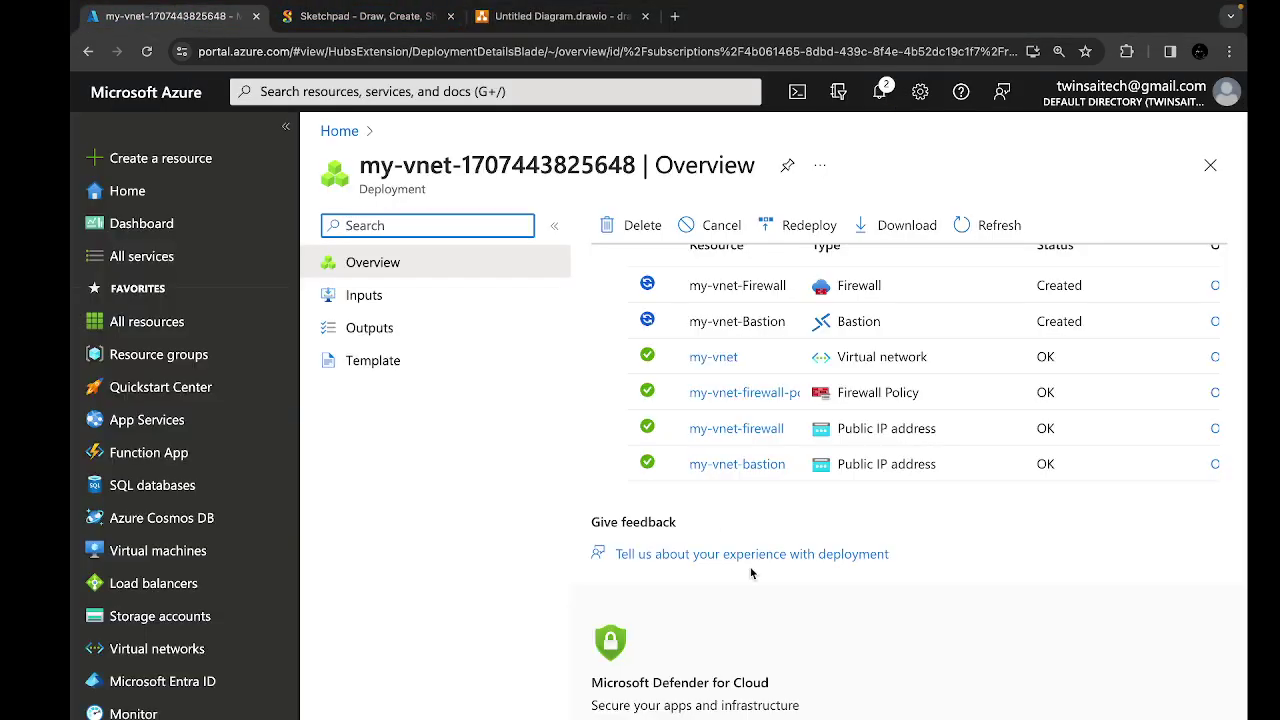
pyautogui.scroll(2, 713, 440)
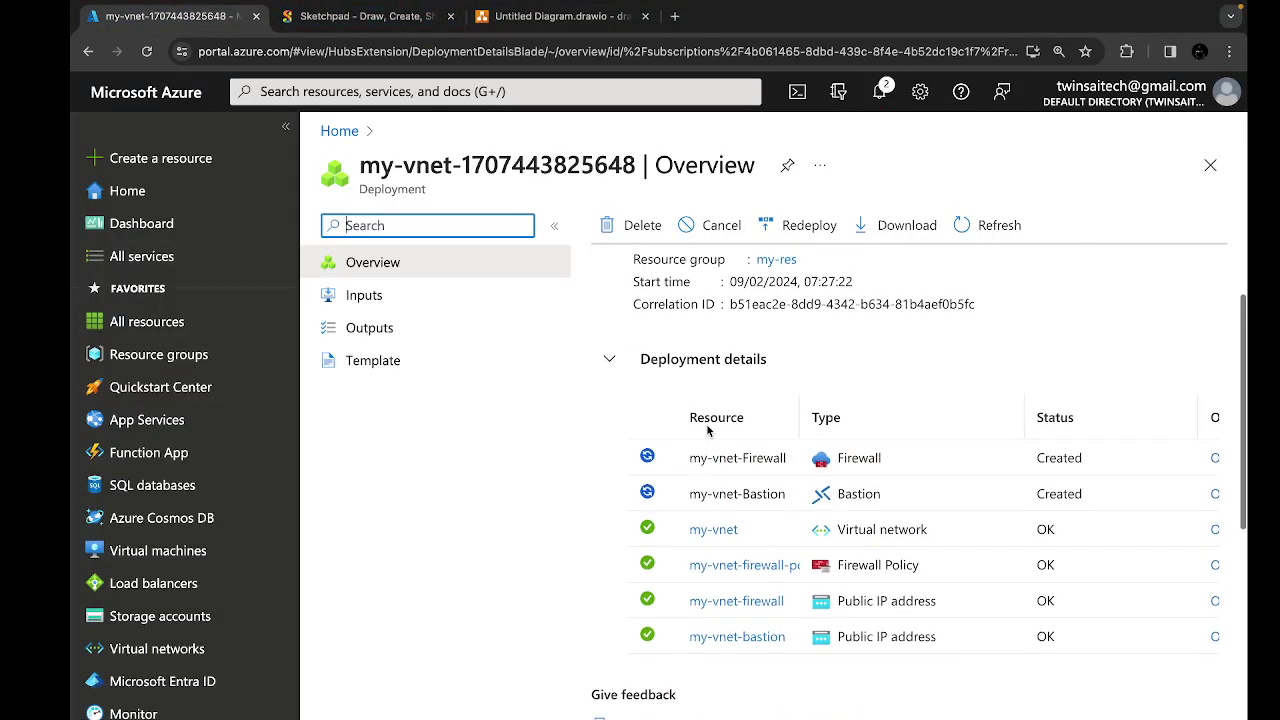
pyautogui.click(339, 133)
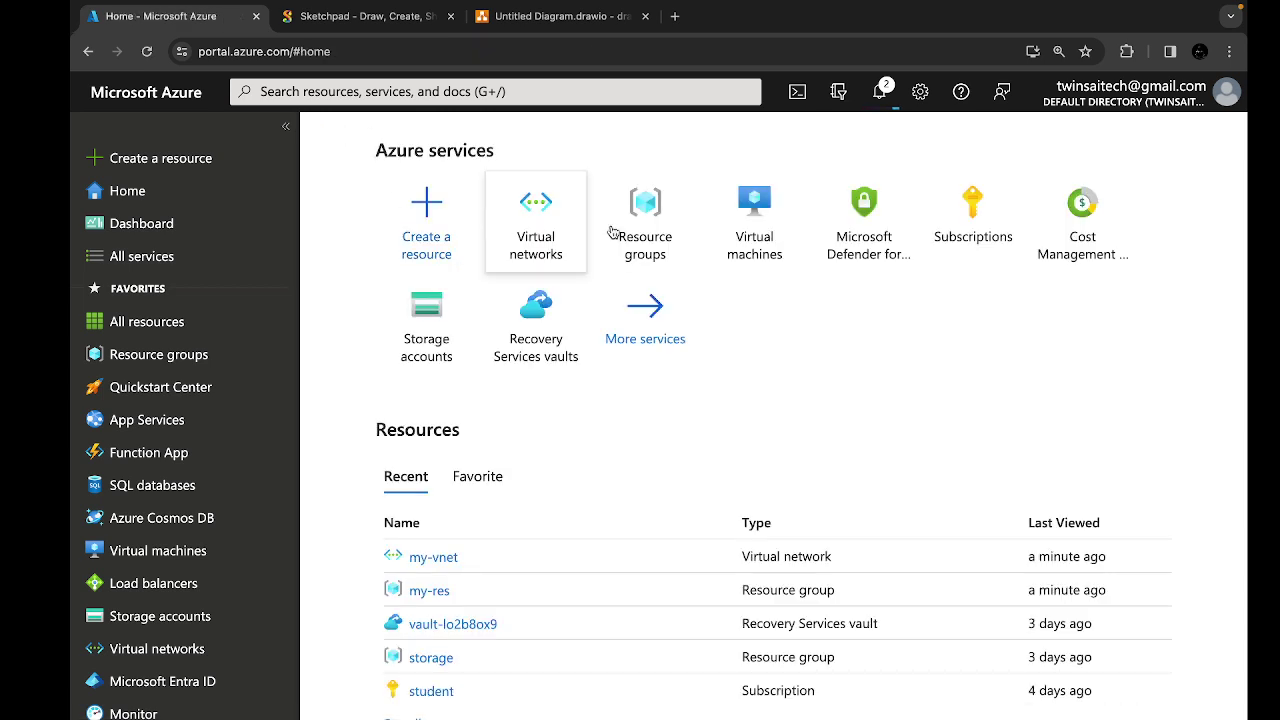
pyautogui.click(716, 216)
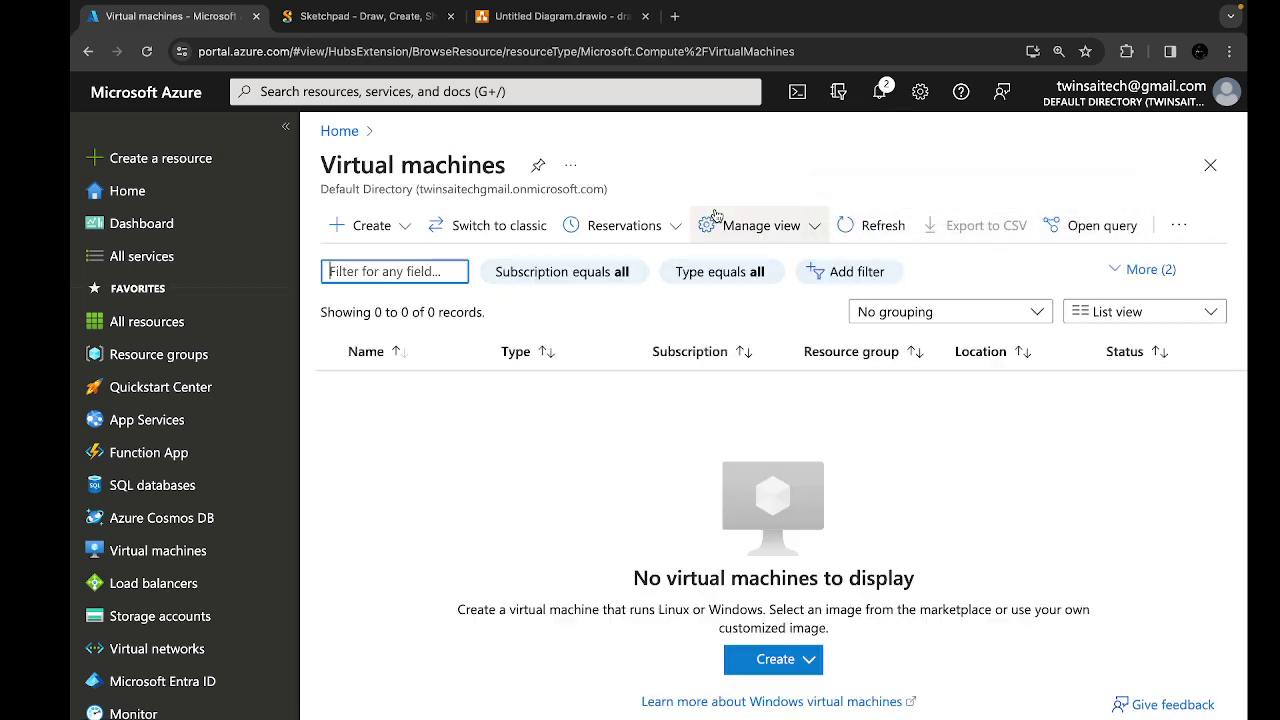
pyautogui.click(360, 222)
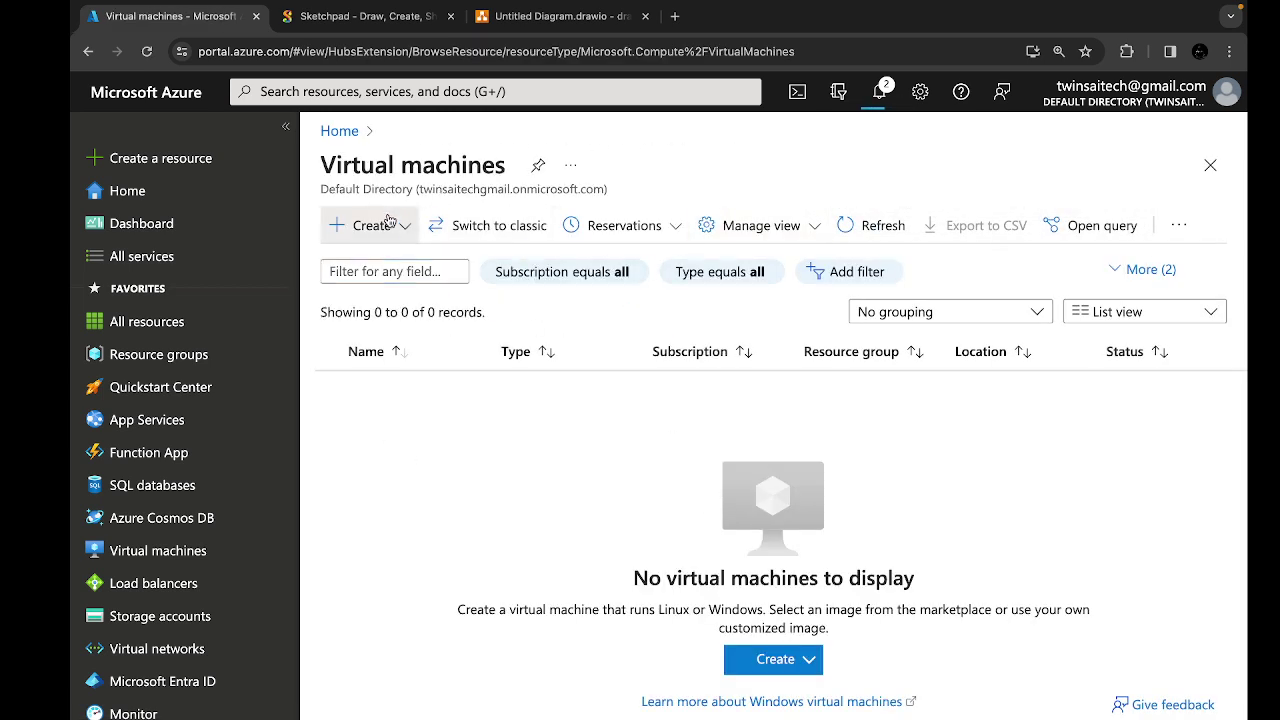
pyautogui.click(401, 265)
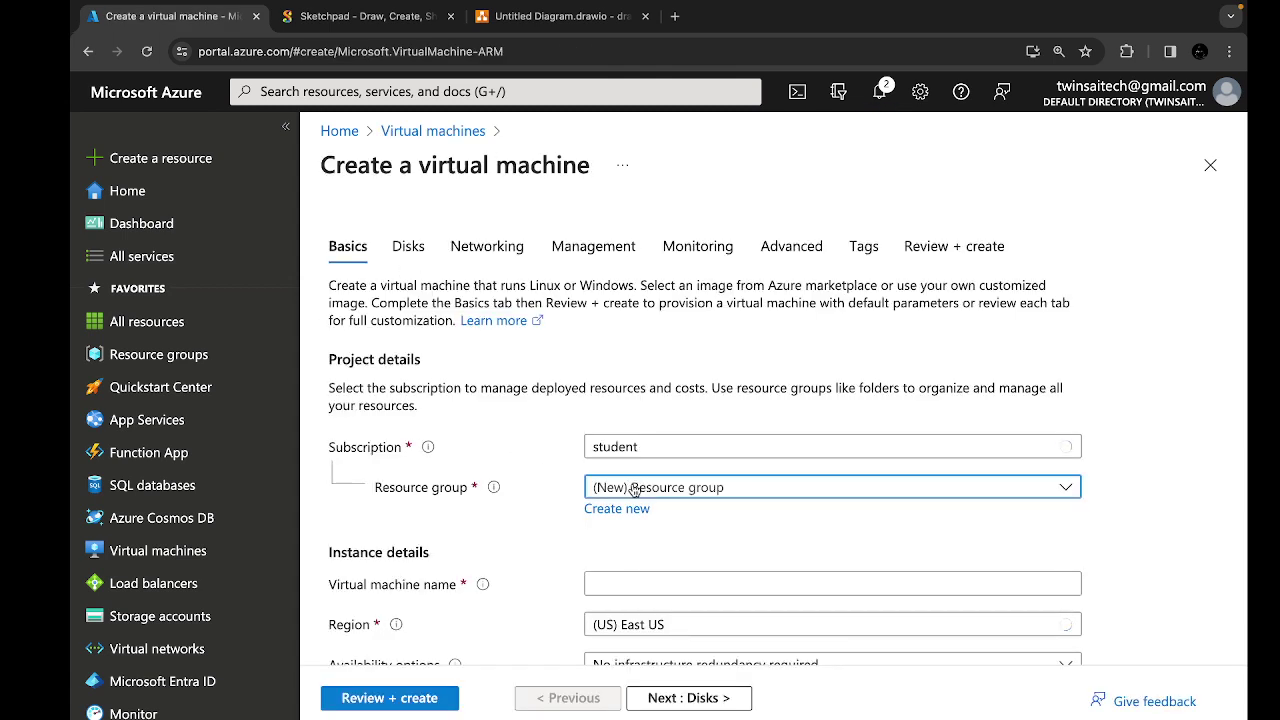
# Step: Assign the virtual machine to the my-res resource group and name it myvm
pyautogui.click(634, 490)
pyautogui.click(626, 560)
pyautogui.scroll(-1, 626, 565)
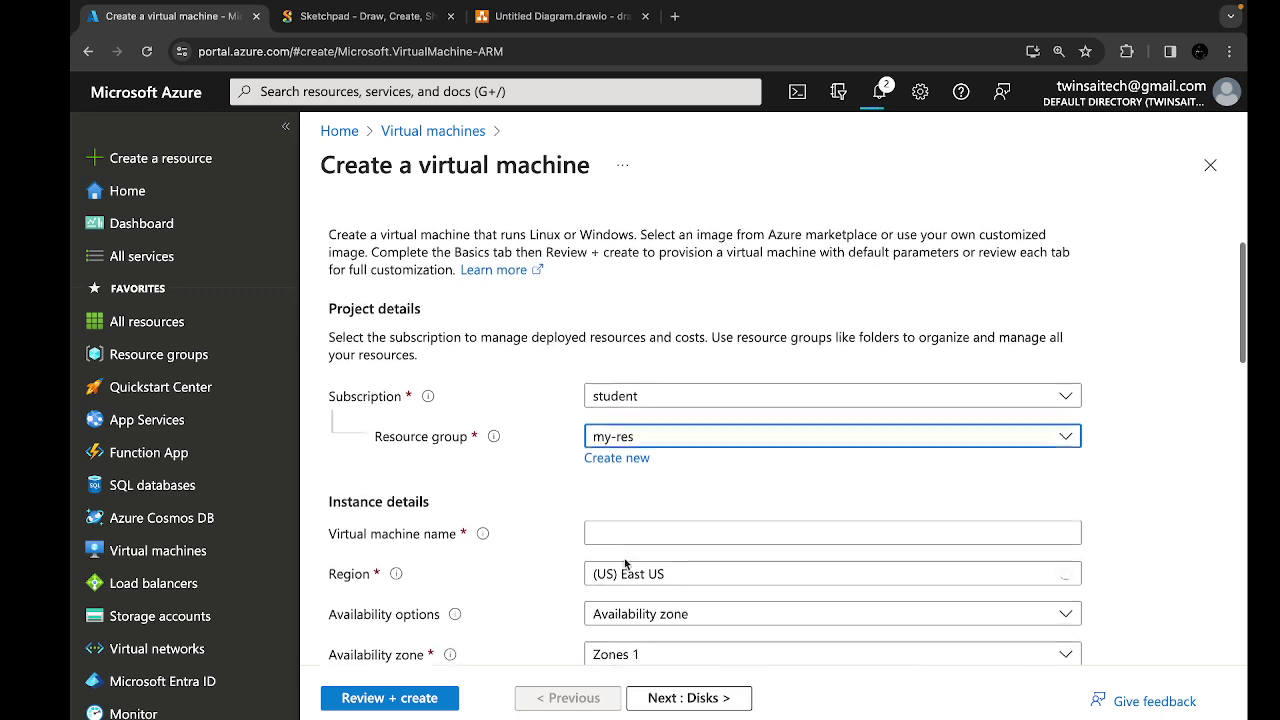
pyautogui.click(596, 508)
pyautogui.write('m')
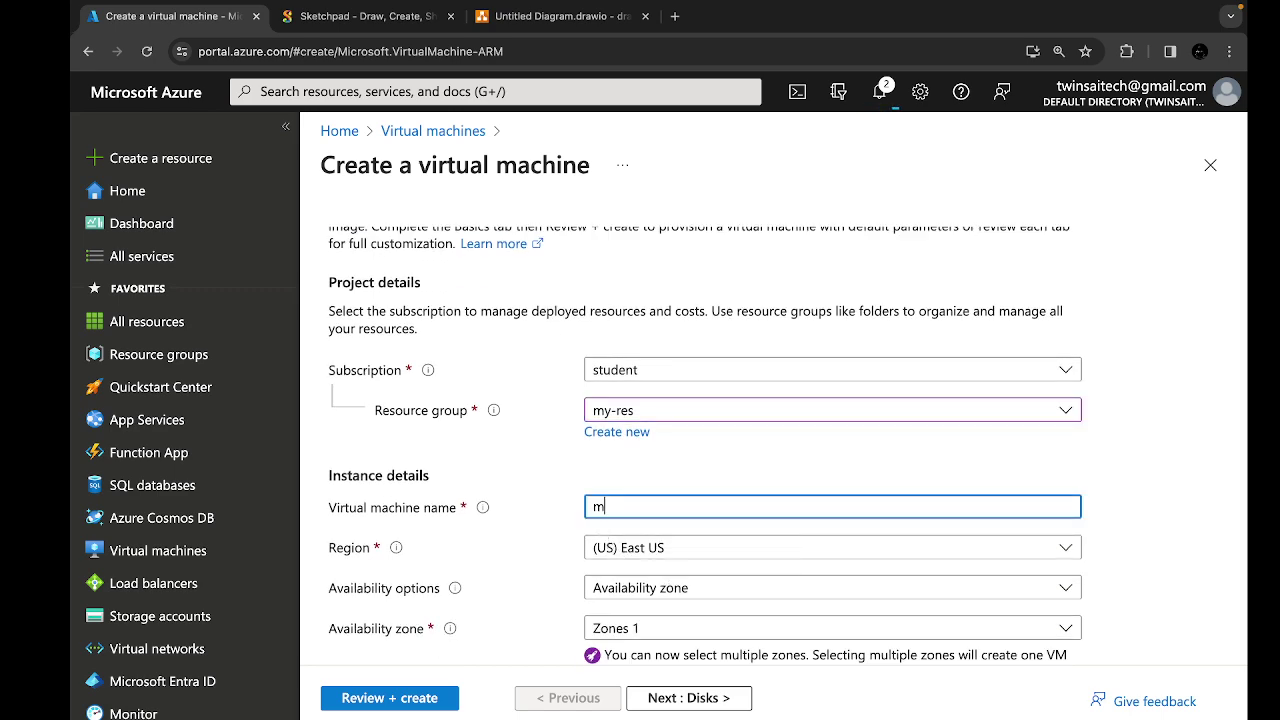
pyautogui.write('yvm')
pyautogui.scroll(-5, 637, 427)
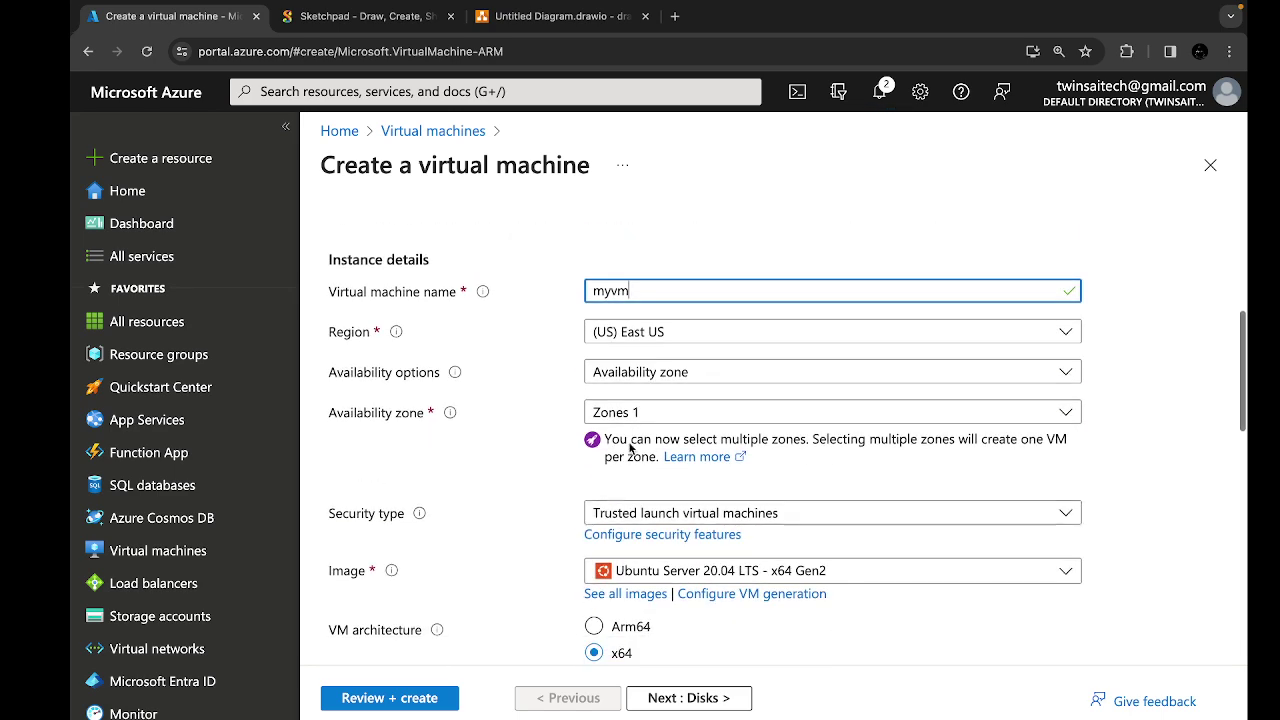
pyautogui.scroll(-3, 637, 427)
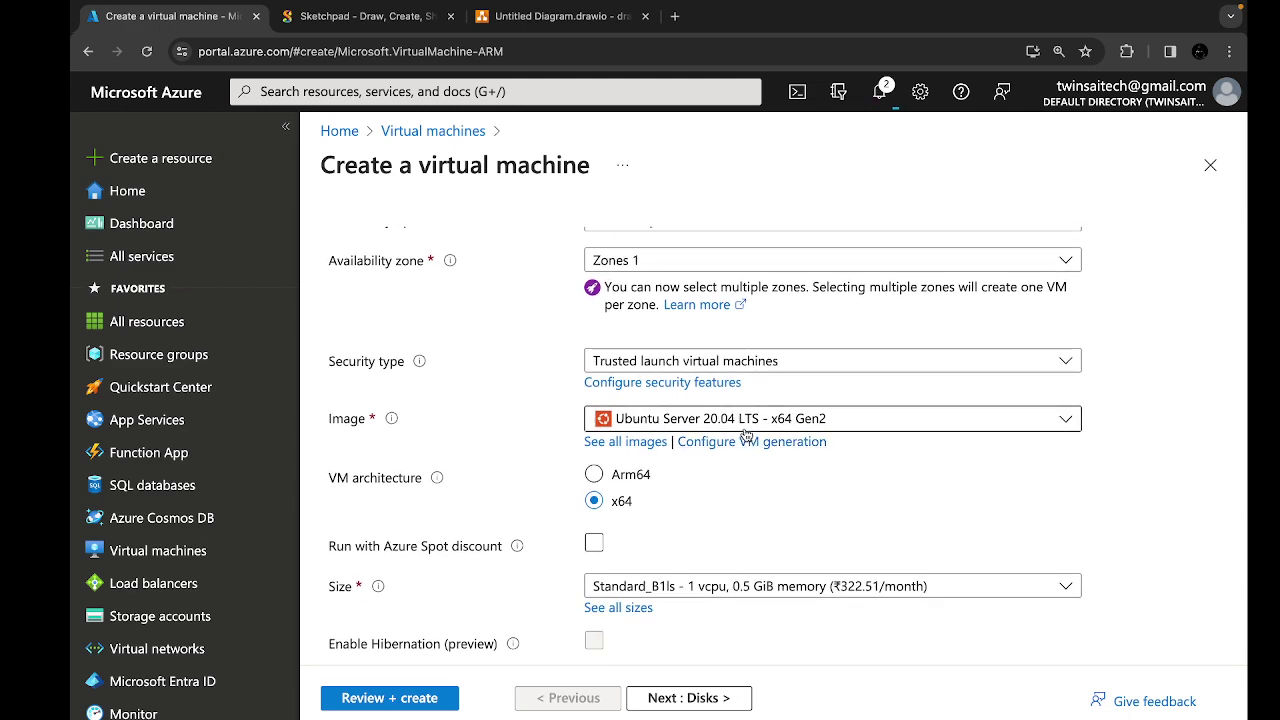
pyautogui.scroll(-3, 752, 424)
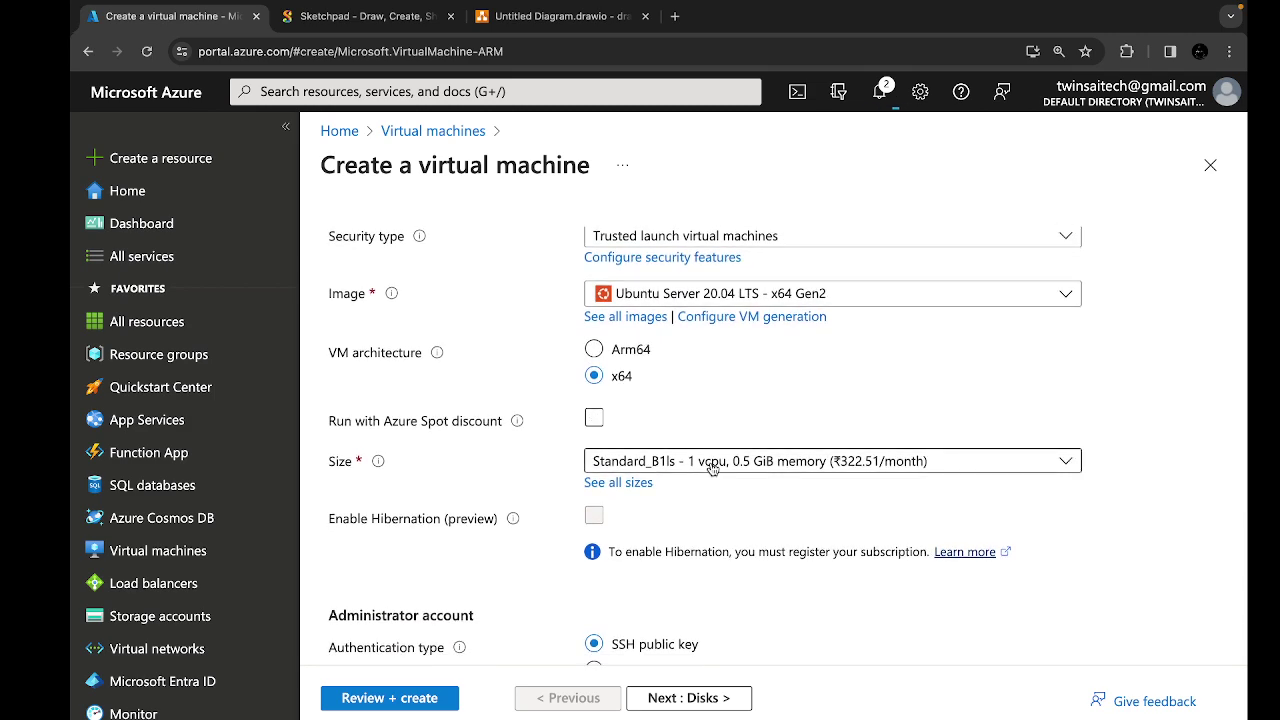
pyautogui.scroll(-5, 712, 466)
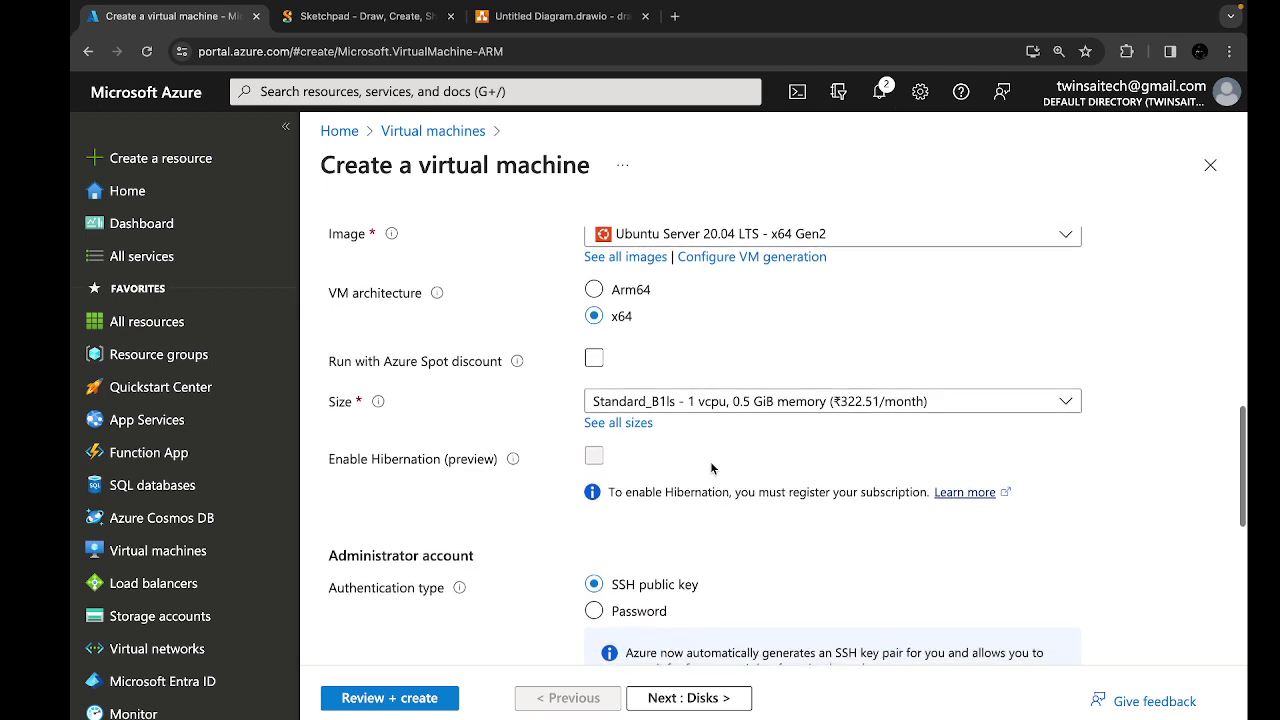
pyautogui.scroll(-4, 712, 468)
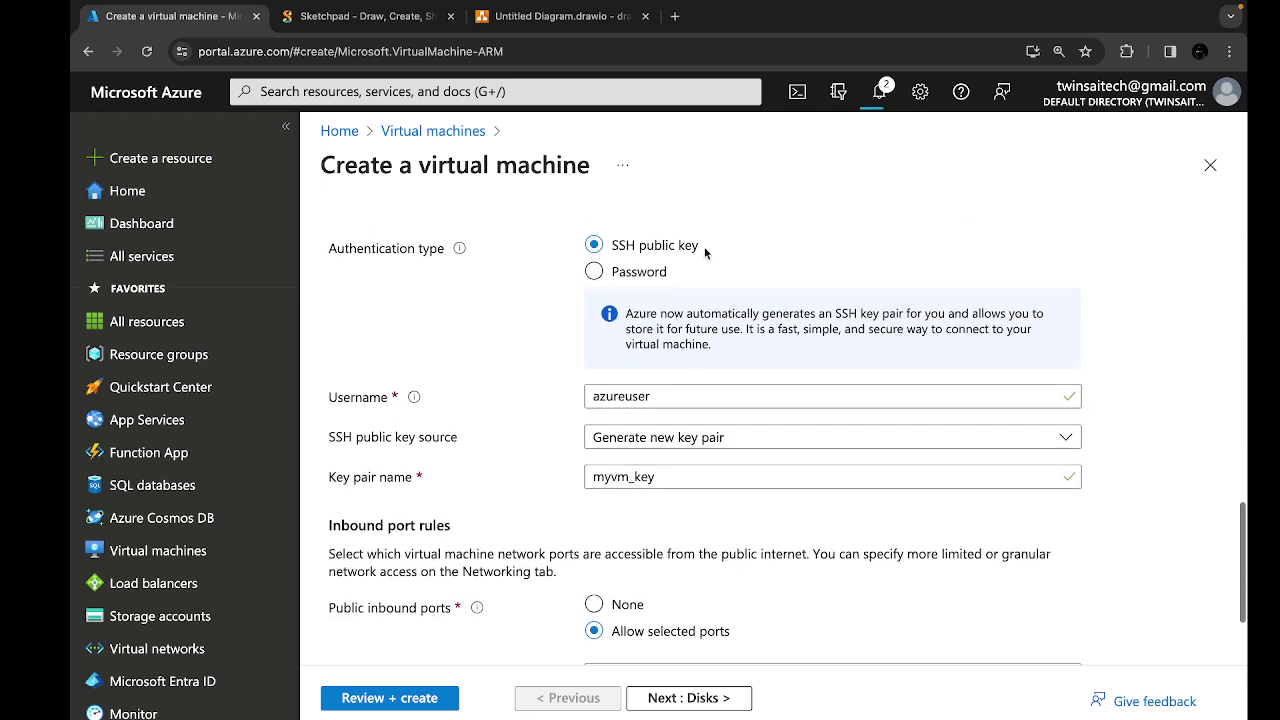
pyautogui.click(594, 271)
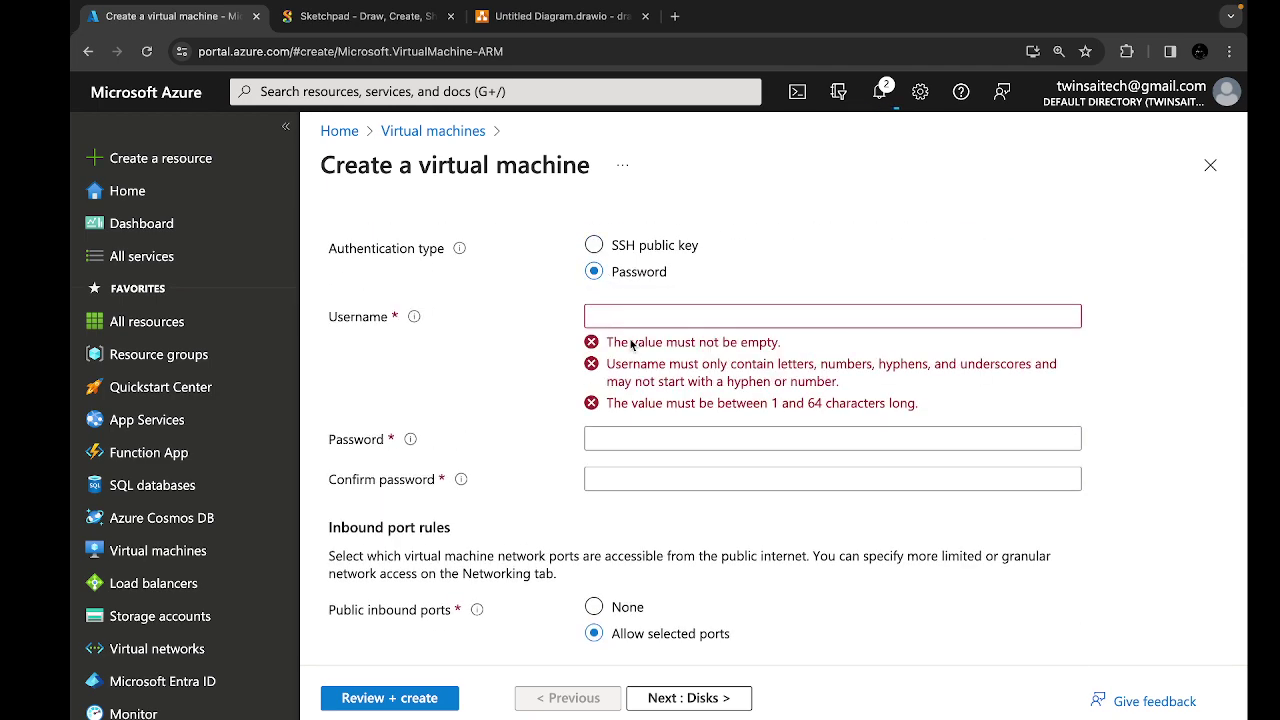
pyautogui.scroll(2, 612, 300)
pyautogui.click(596, 334)
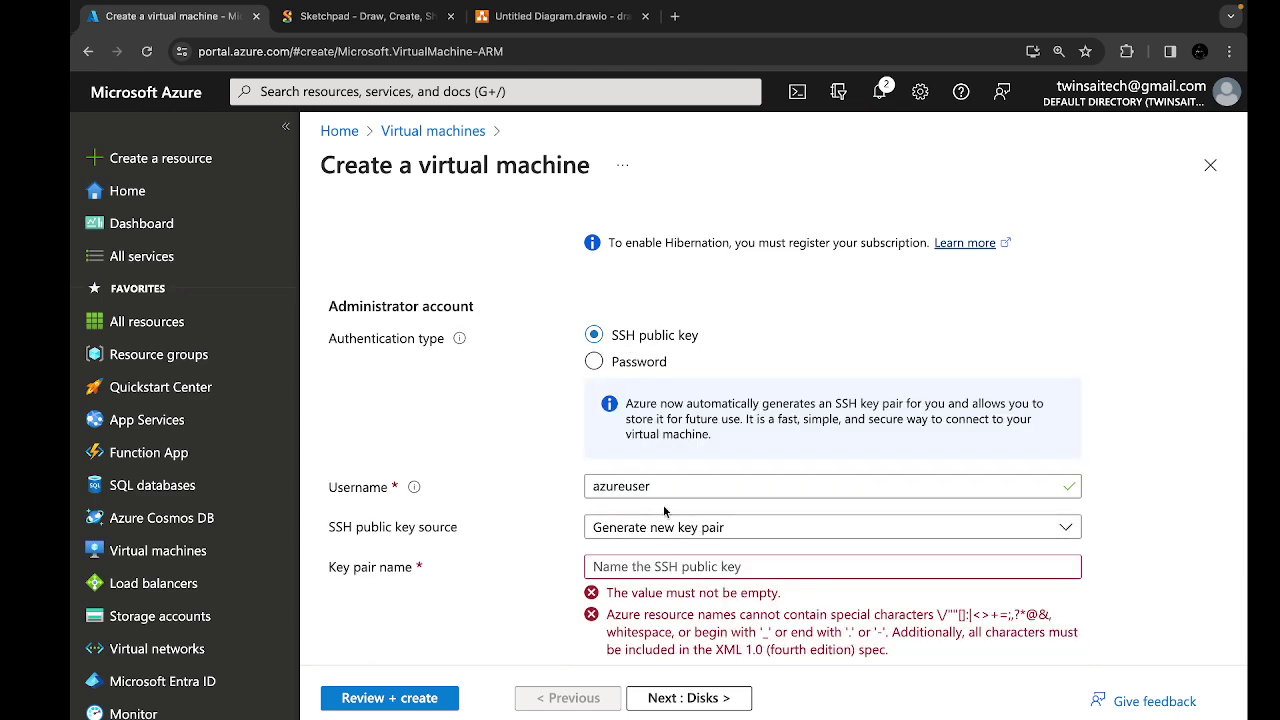
# Step: Choose to generate a new SSH key pair for the administrator account and name it my-az-key
pyautogui.scroll(-2, 622, 338)
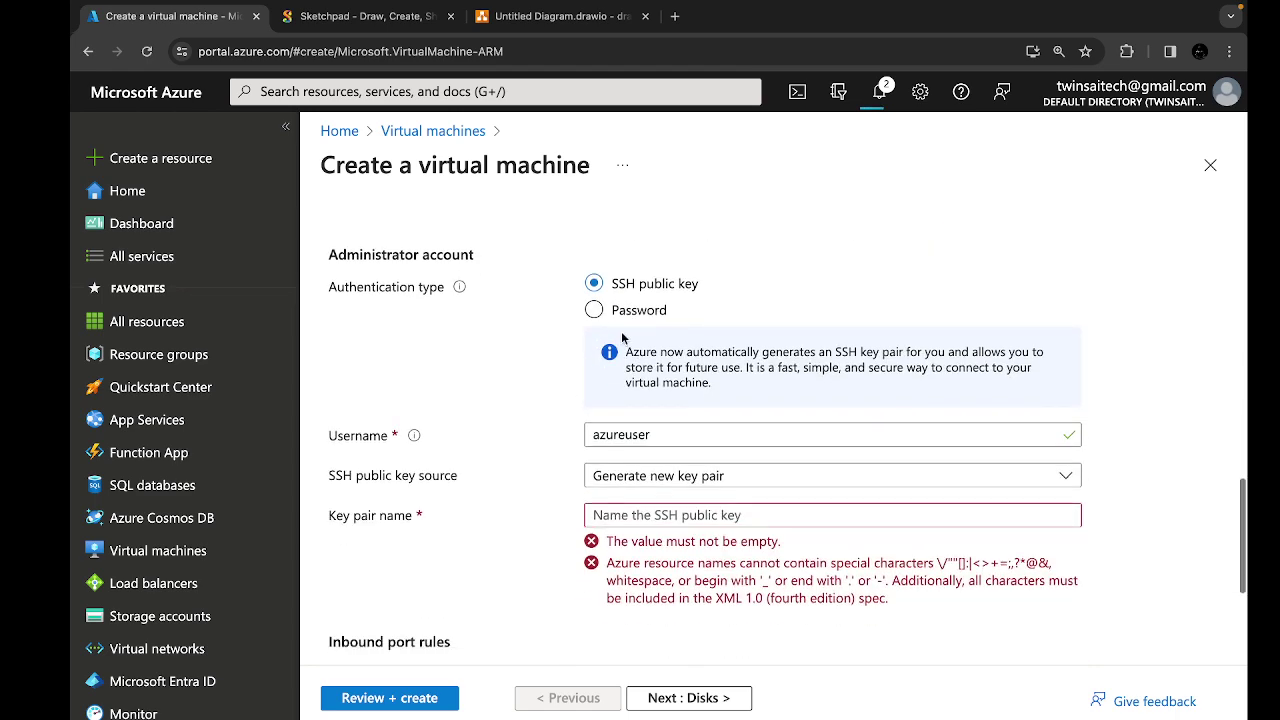
pyautogui.click(742, 470)
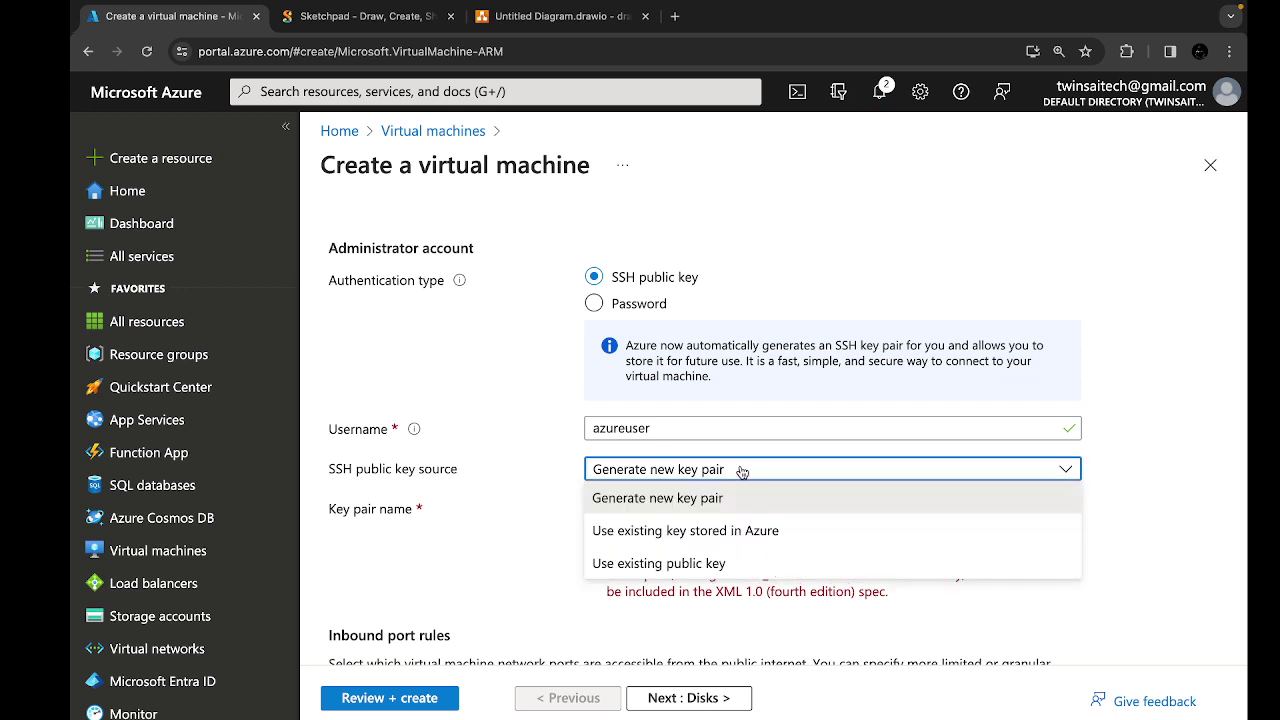
pyautogui.click(696, 498)
pyautogui.click(667, 428)
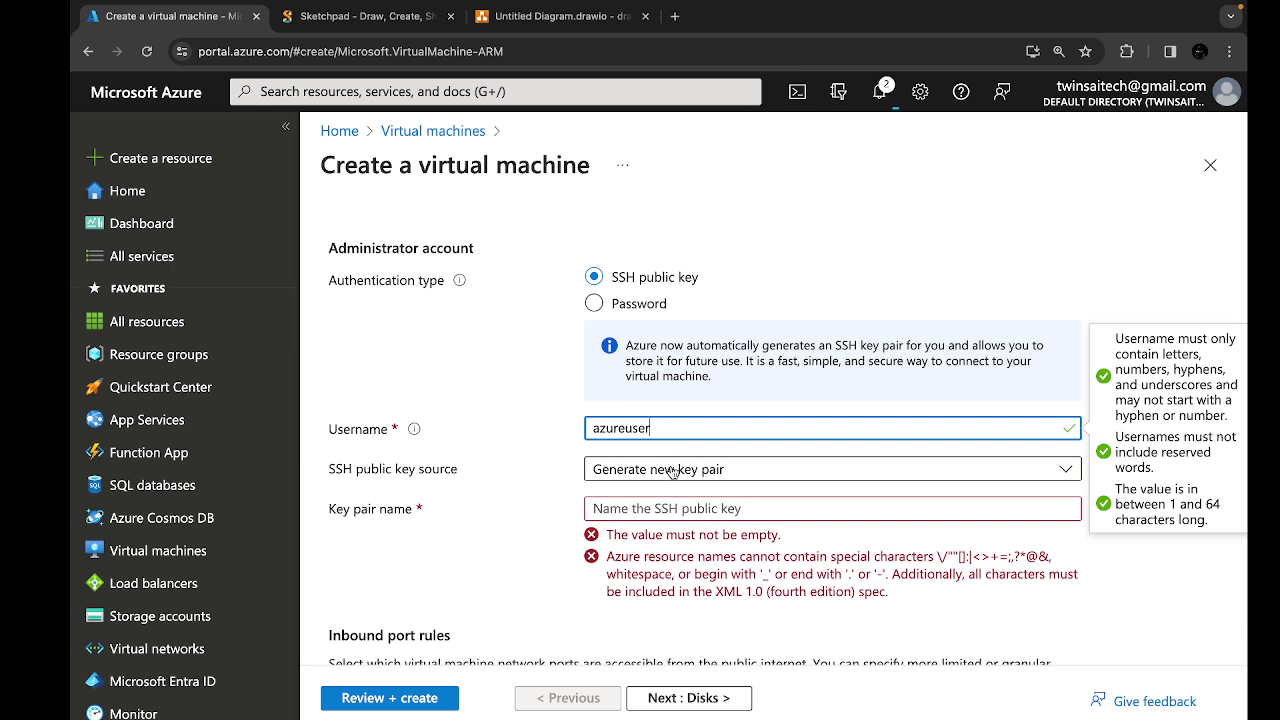
pyautogui.click(631, 507)
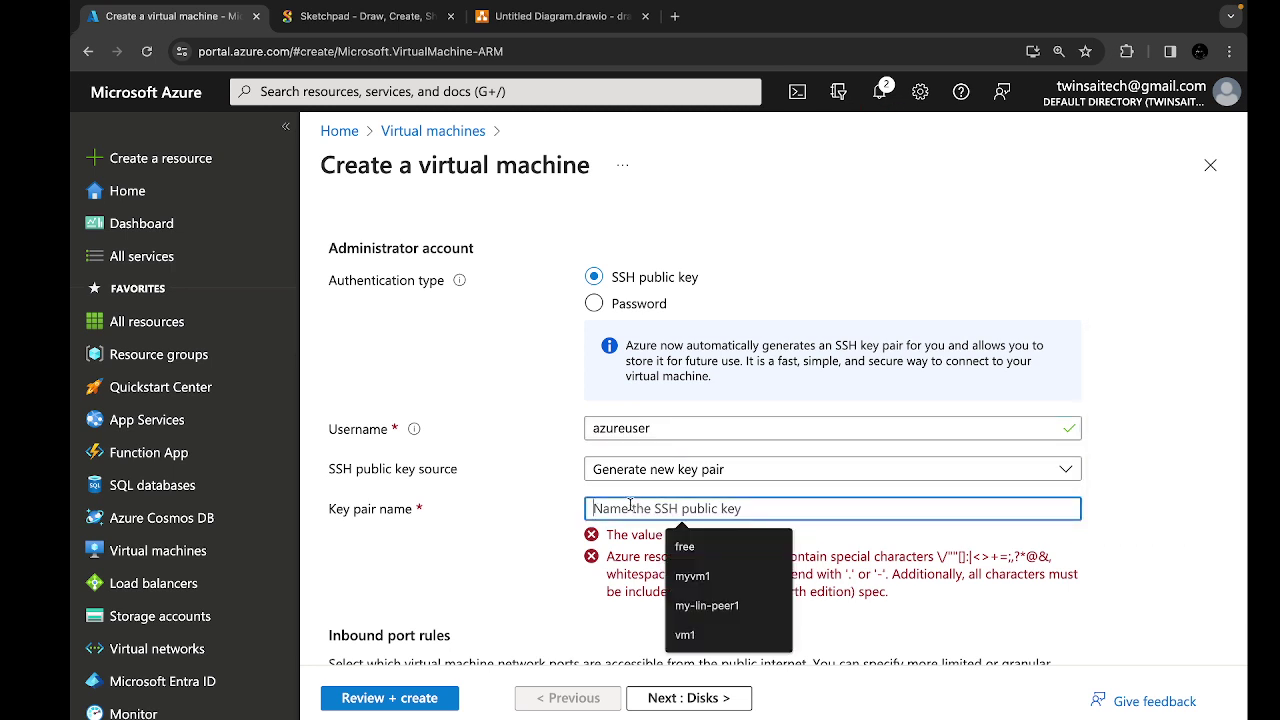
pyautogui.write('my-az-k')
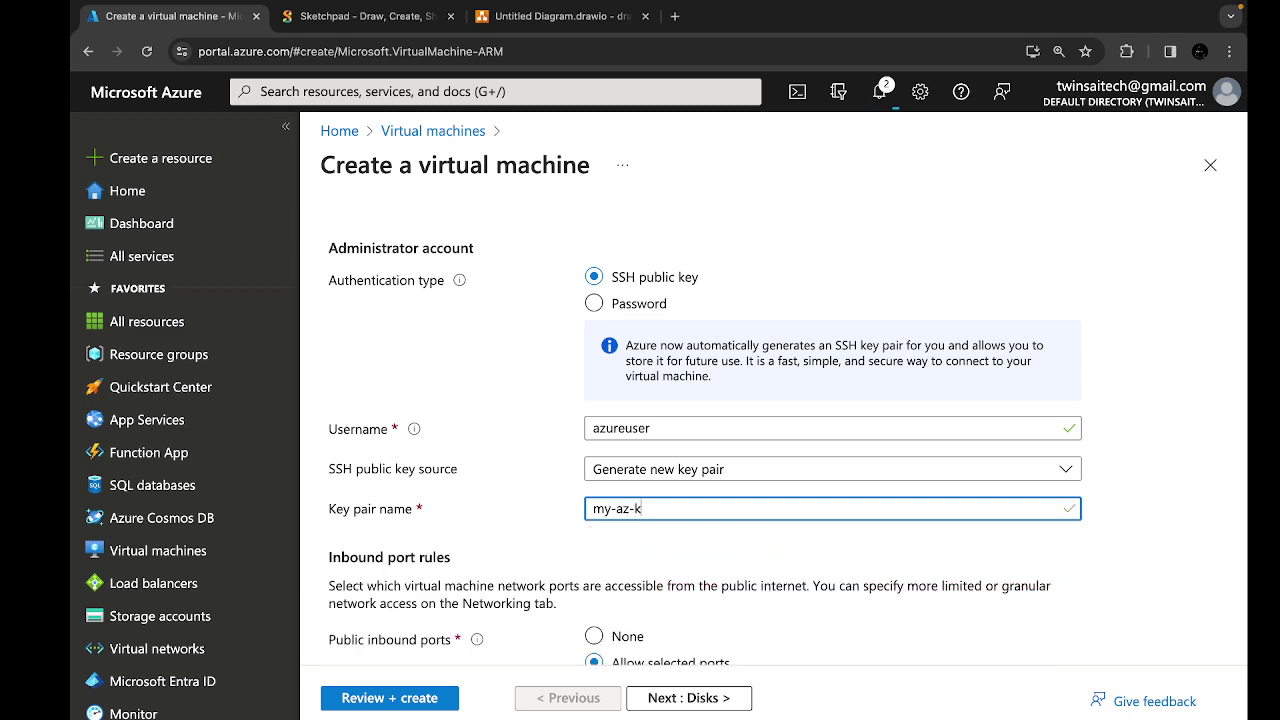
pyautogui.scroll(-2, 614, 531)
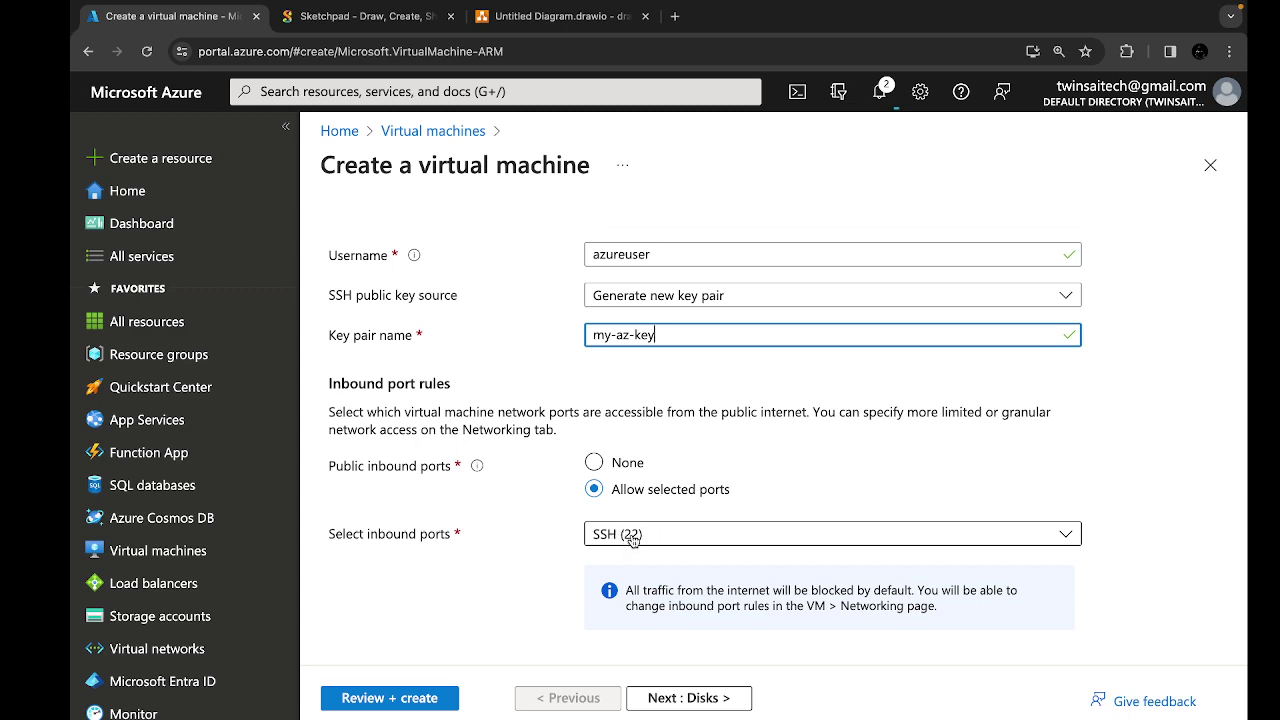
# Step: Place the virtual machine's network interface in the my-vnet virtual network on the default (10.0.0.0/24) subnet
pyautogui.scroll(6, 631, 540)
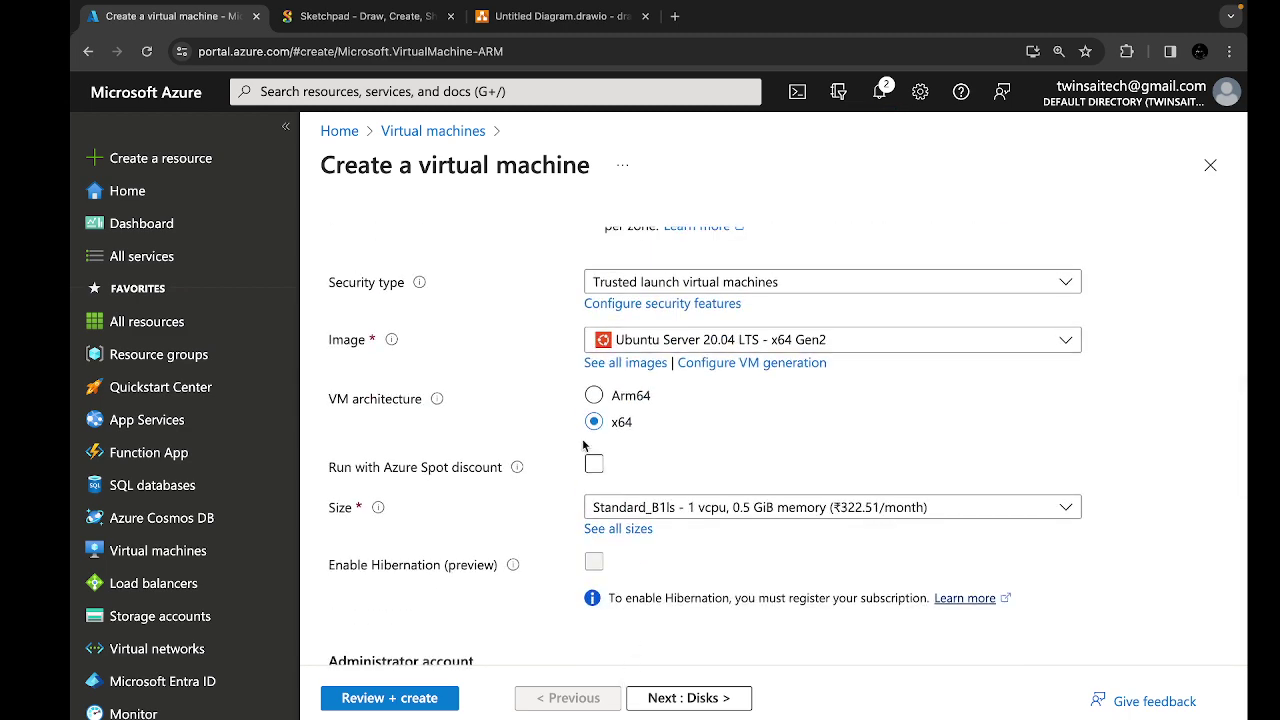
pyautogui.scroll(5, 584, 446)
pyautogui.click(410, 247)
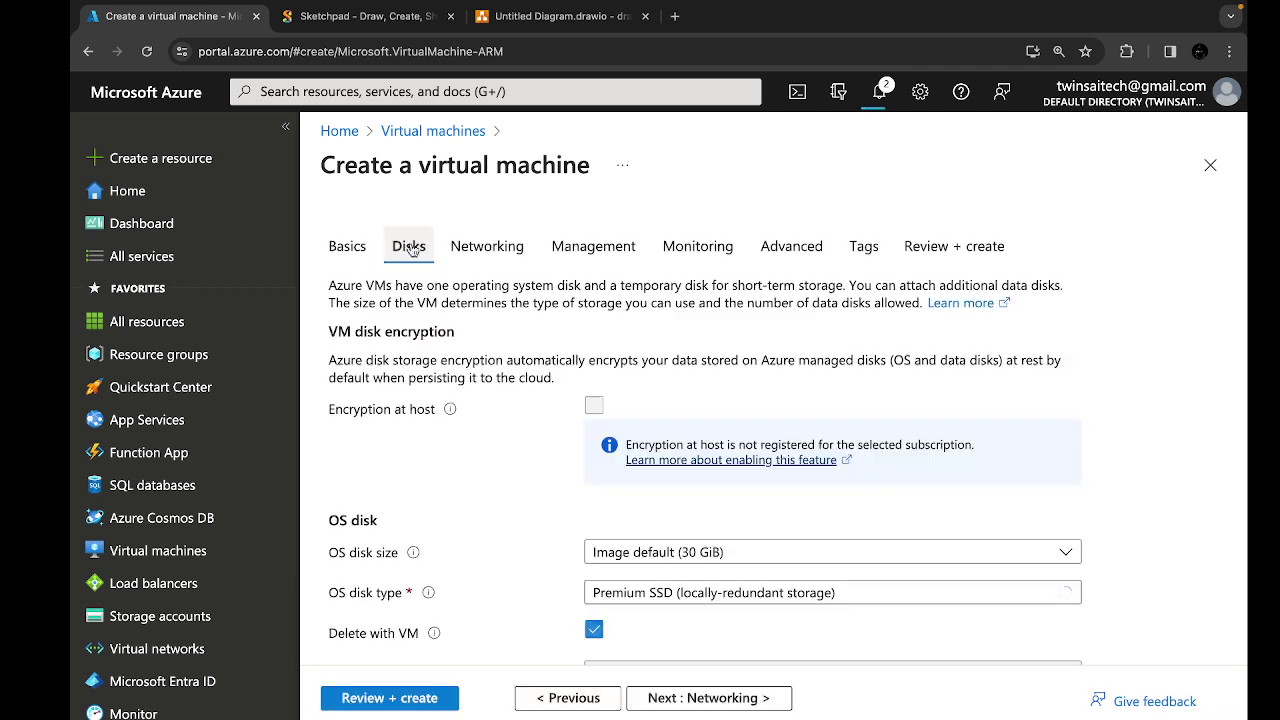
pyautogui.click(474, 250)
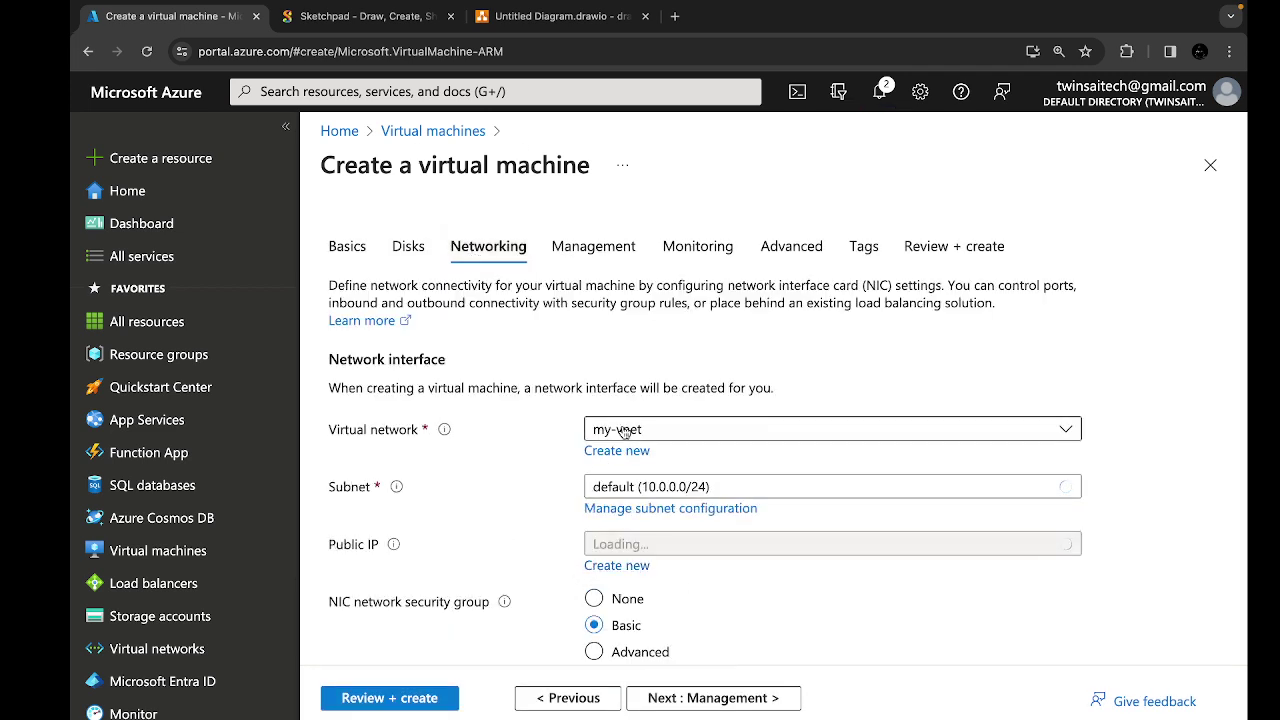
pyautogui.click(625, 431)
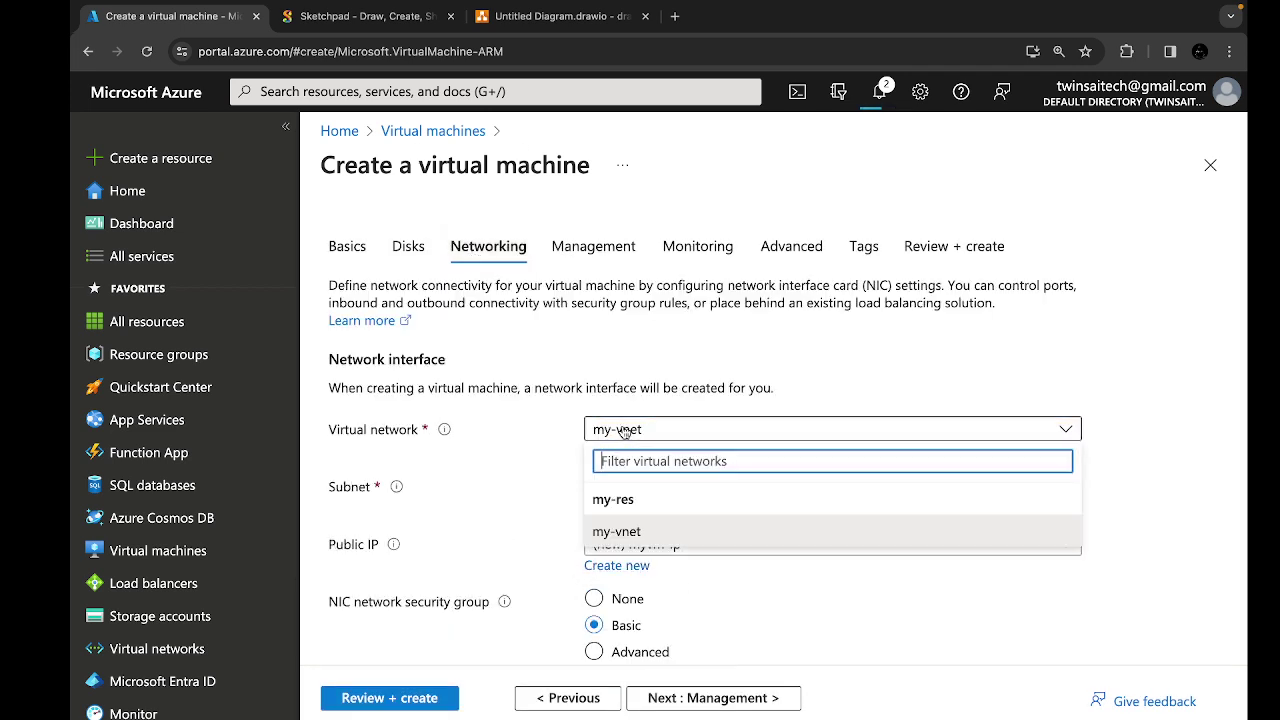
pyautogui.click(617, 534)
pyautogui.click(630, 488)
pyautogui.click(628, 555)
# Step: Set the public IP of the virtual machine's network interface to None
pyautogui.scroll(-1, 635, 545)
pyautogui.click(639, 502)
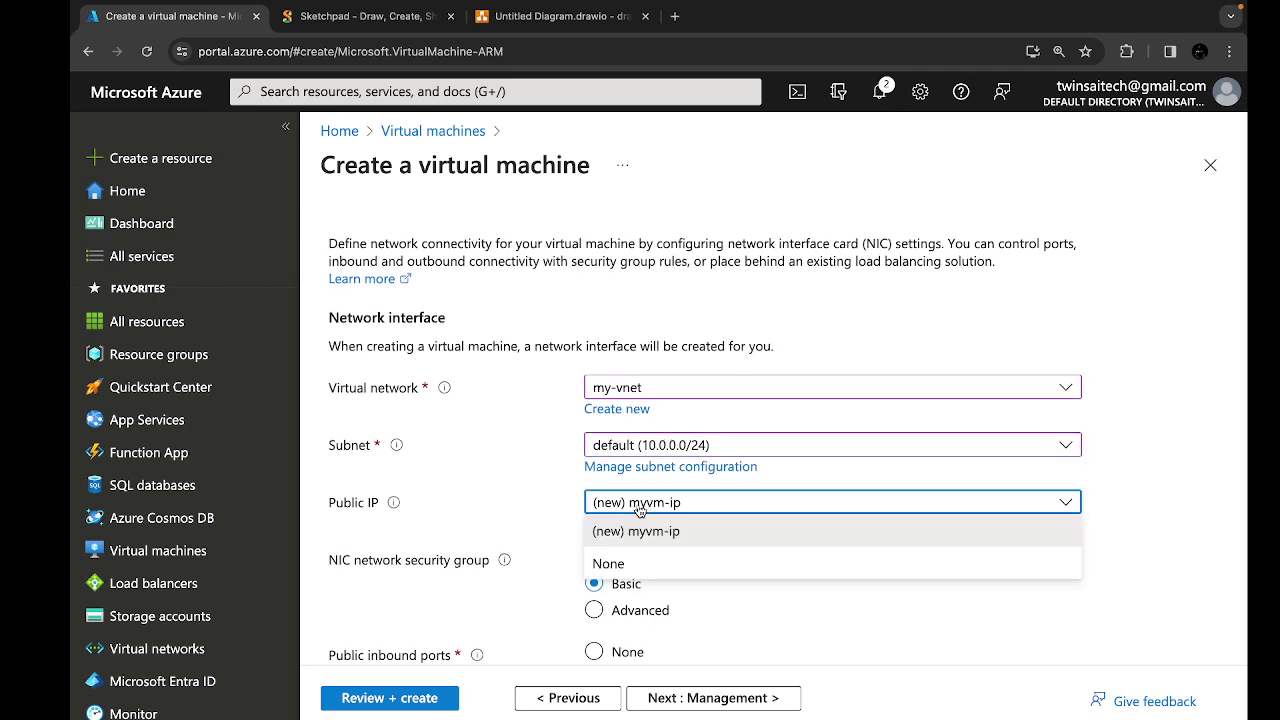
pyautogui.click(609, 561)
# Step: Review the network security group, public inbound port and NIC deletion settings of the virtual machine
pyautogui.scroll(-2, 612, 568)
pyautogui.scroll(-1, 612, 568)
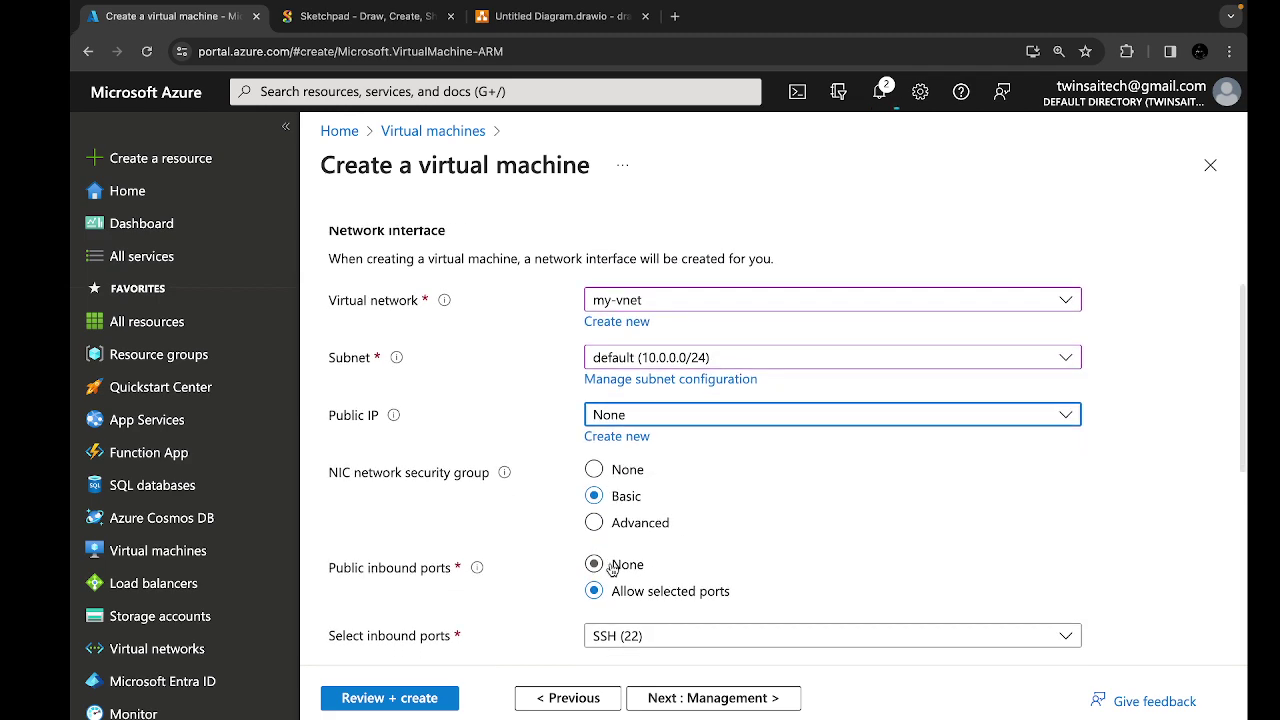
pyautogui.scroll(-1, 613, 569)
pyautogui.scroll(-1, 613, 568)
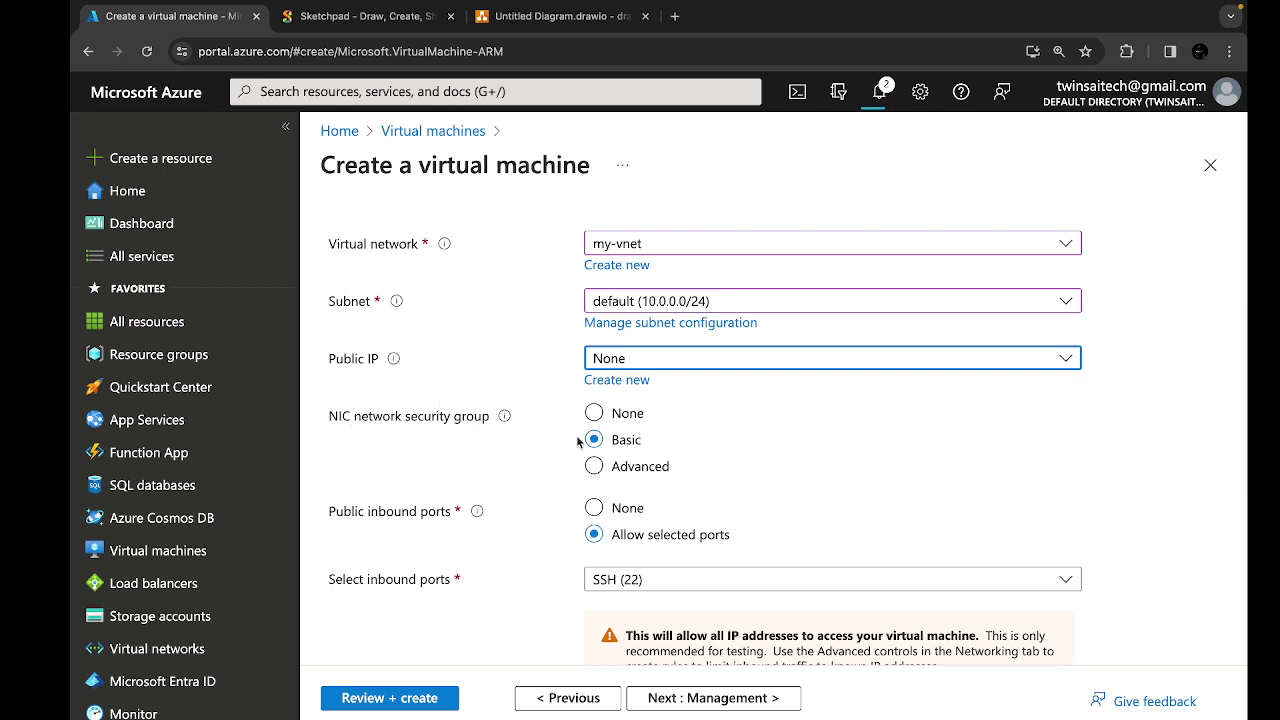
pyautogui.scroll(-2, 594, 446)
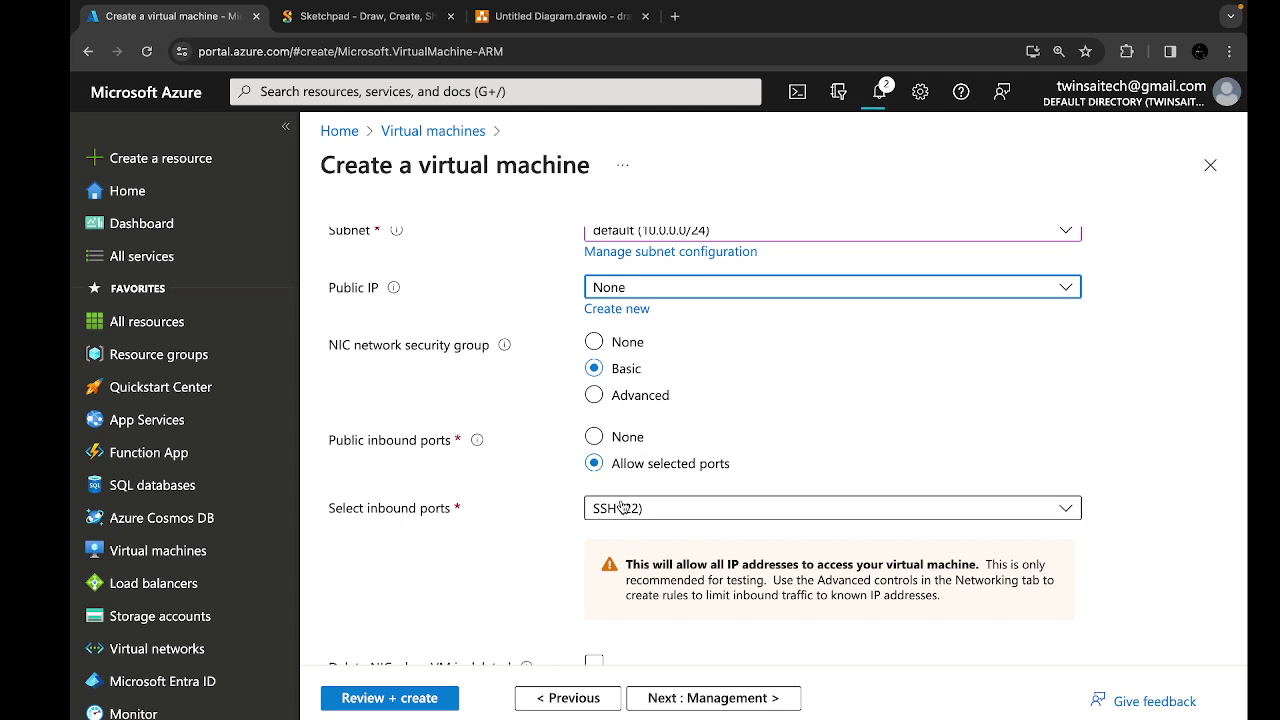
pyautogui.scroll(-5, 621, 505)
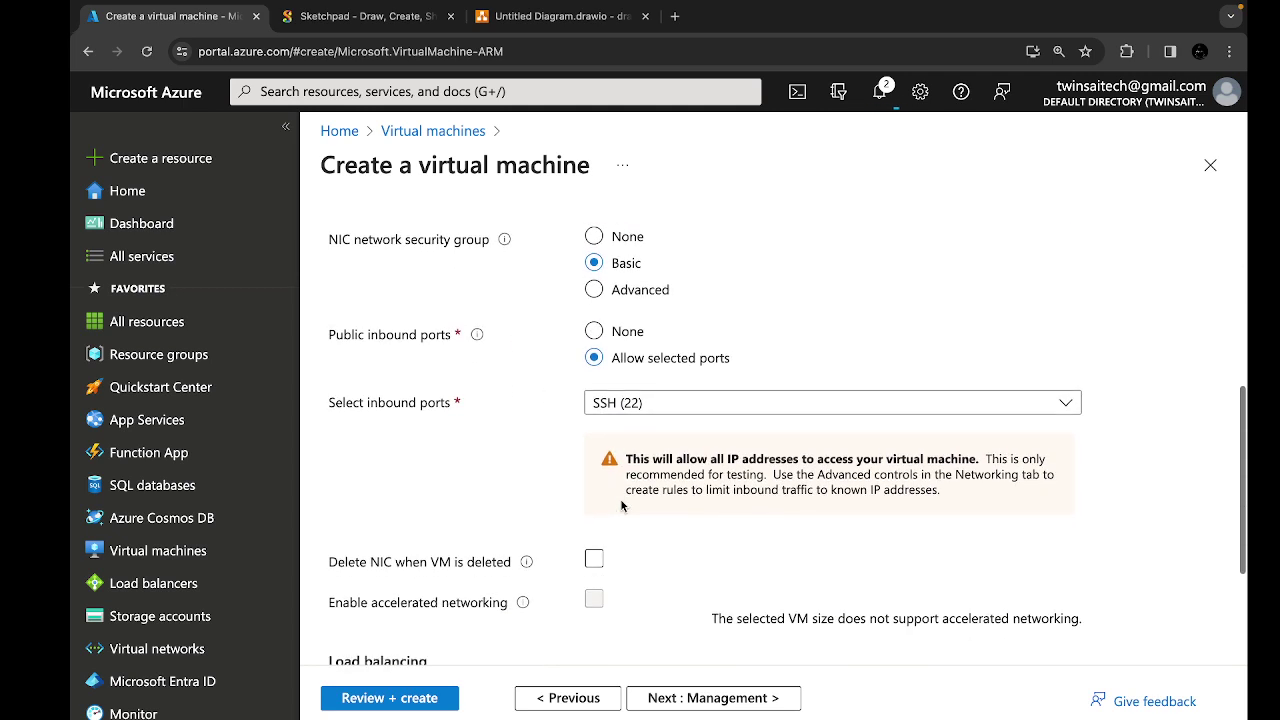
# Step: Enable deletion of the network interface when the virtual machine is deleted
pyautogui.scroll(3, 621, 505)
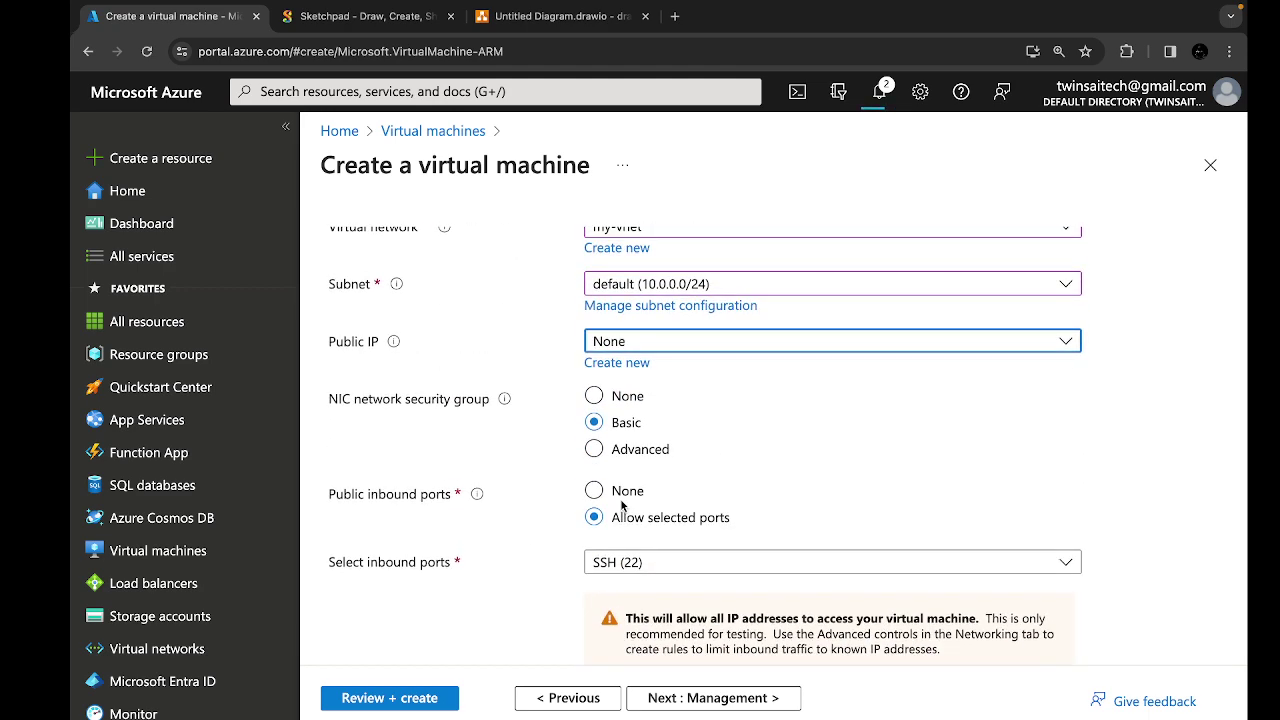
pyautogui.scroll(-5, 621, 505)
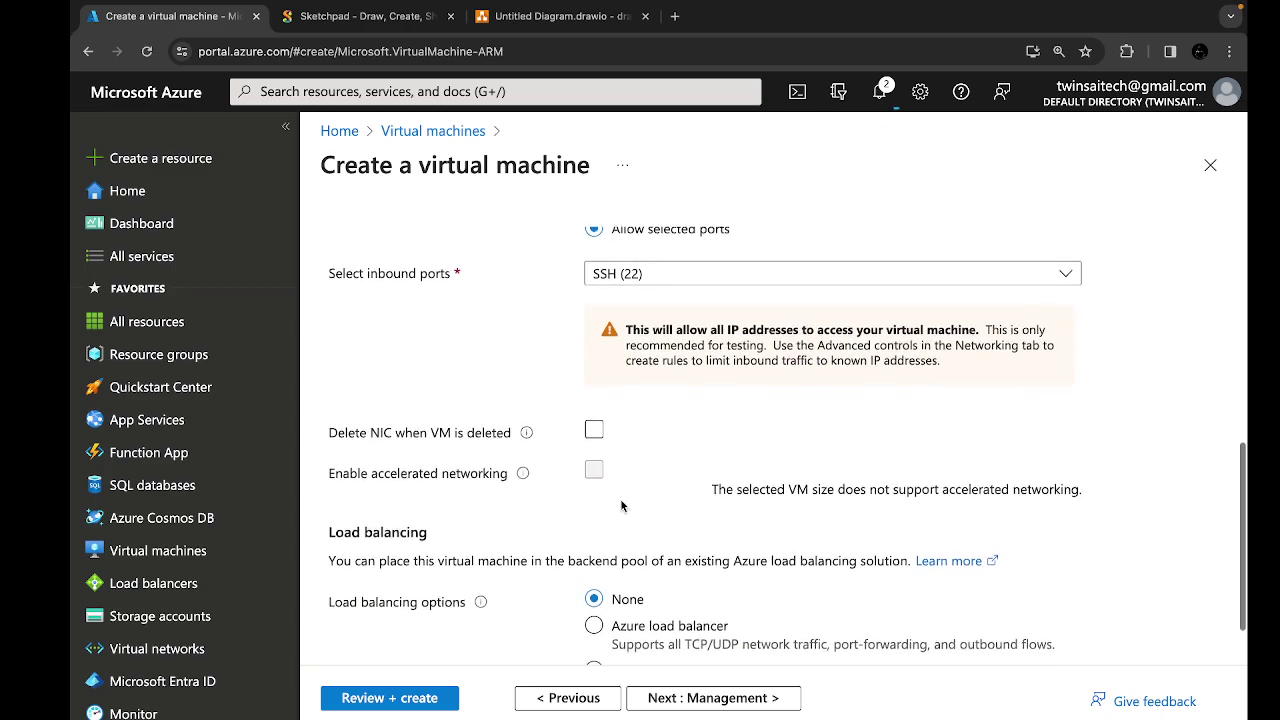
pyautogui.scroll(2, 621, 505)
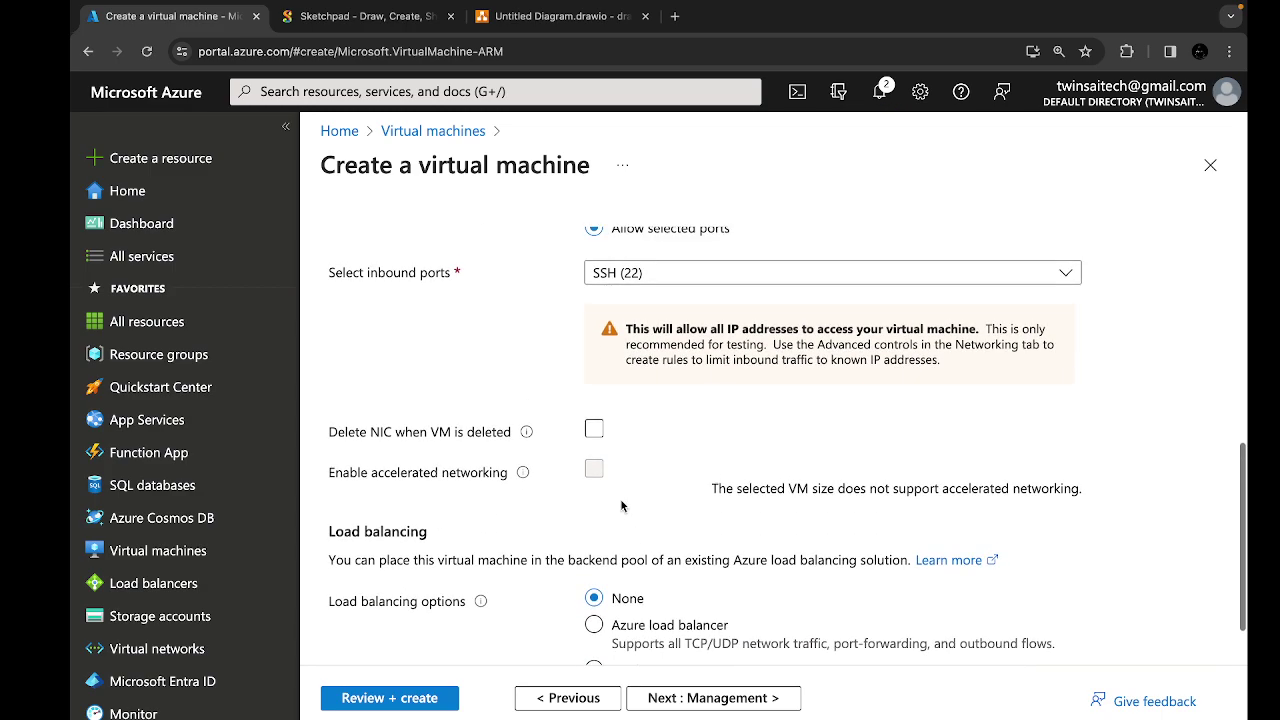
pyautogui.scroll(3, 621, 505)
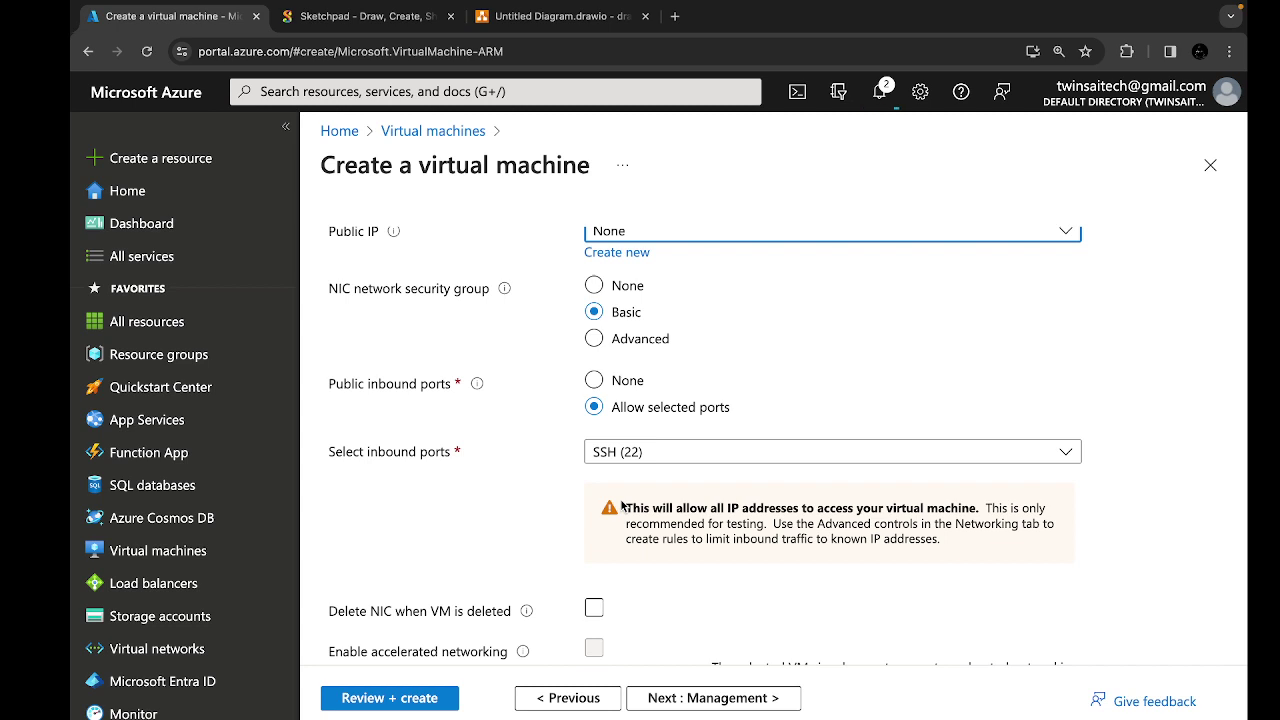
pyautogui.scroll(-1, 621, 505)
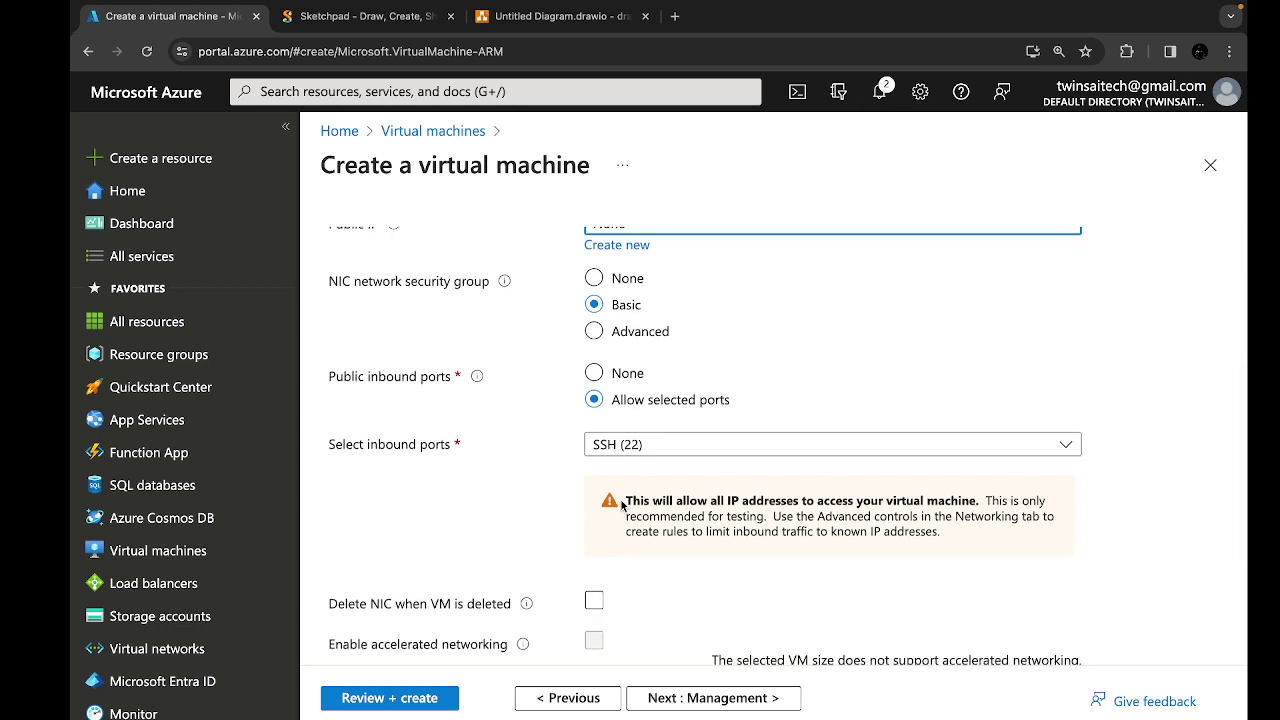
pyautogui.scroll(-2, 621, 505)
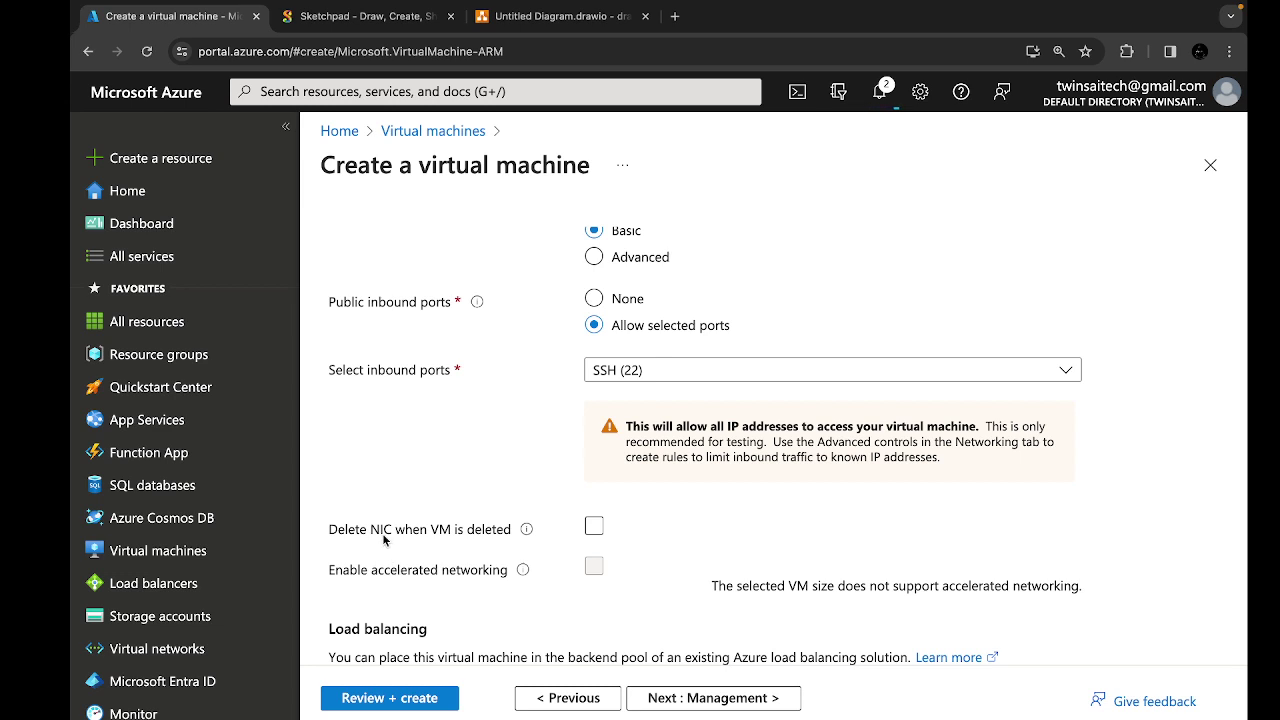
pyautogui.click(597, 527)
# Step: Review the load balancing options and the management and monitoring settings of the virtual machine
pyautogui.scroll(-5, 596, 534)
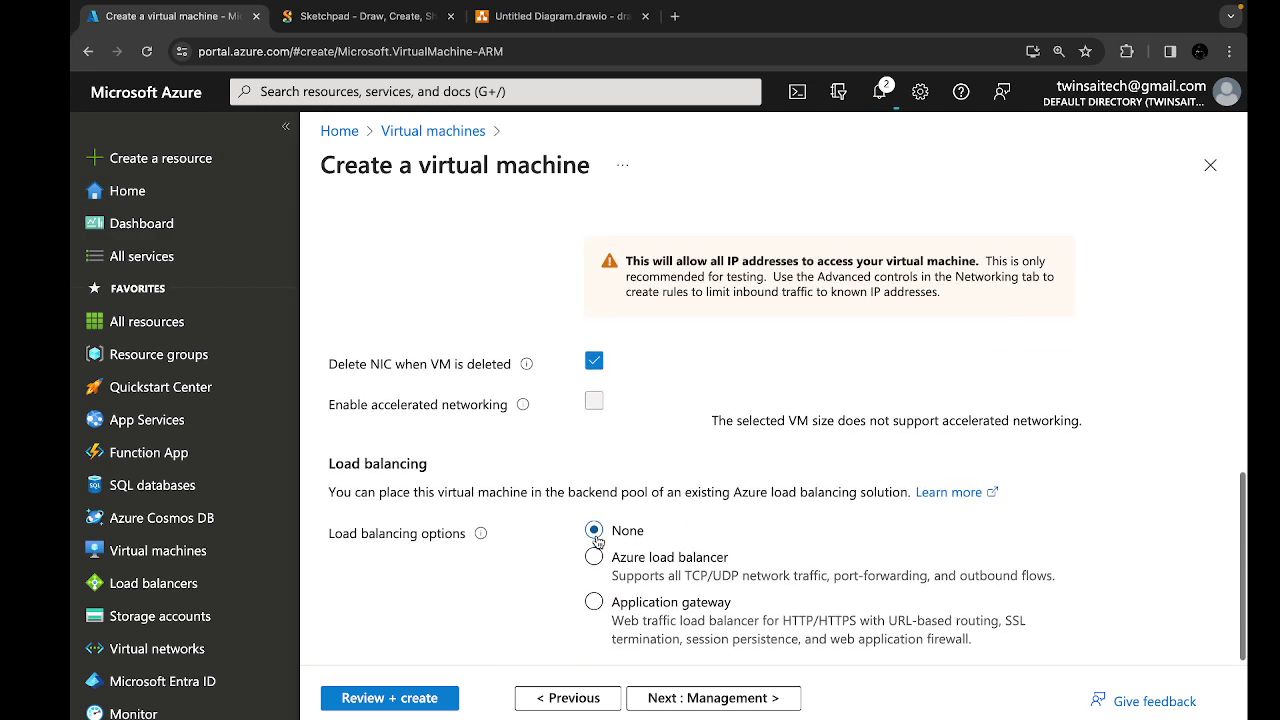
pyautogui.scroll(-1, 548, 621)
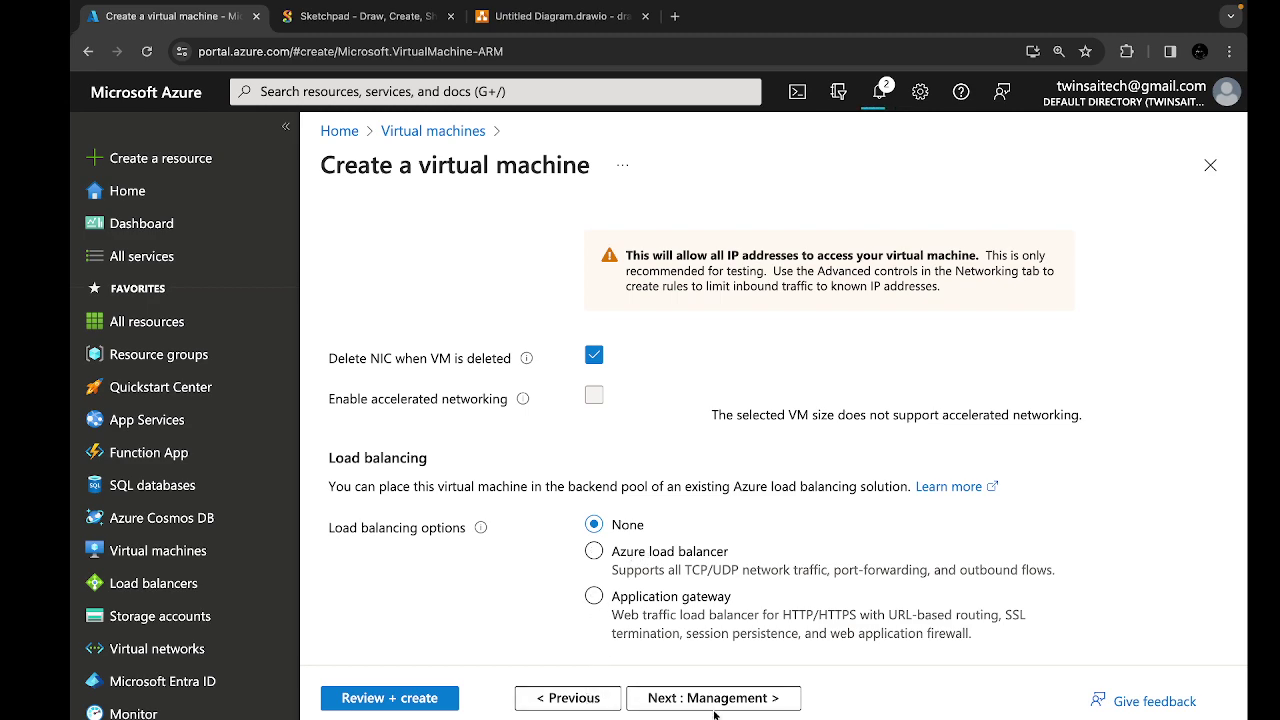
pyautogui.scroll(10, 652, 545)
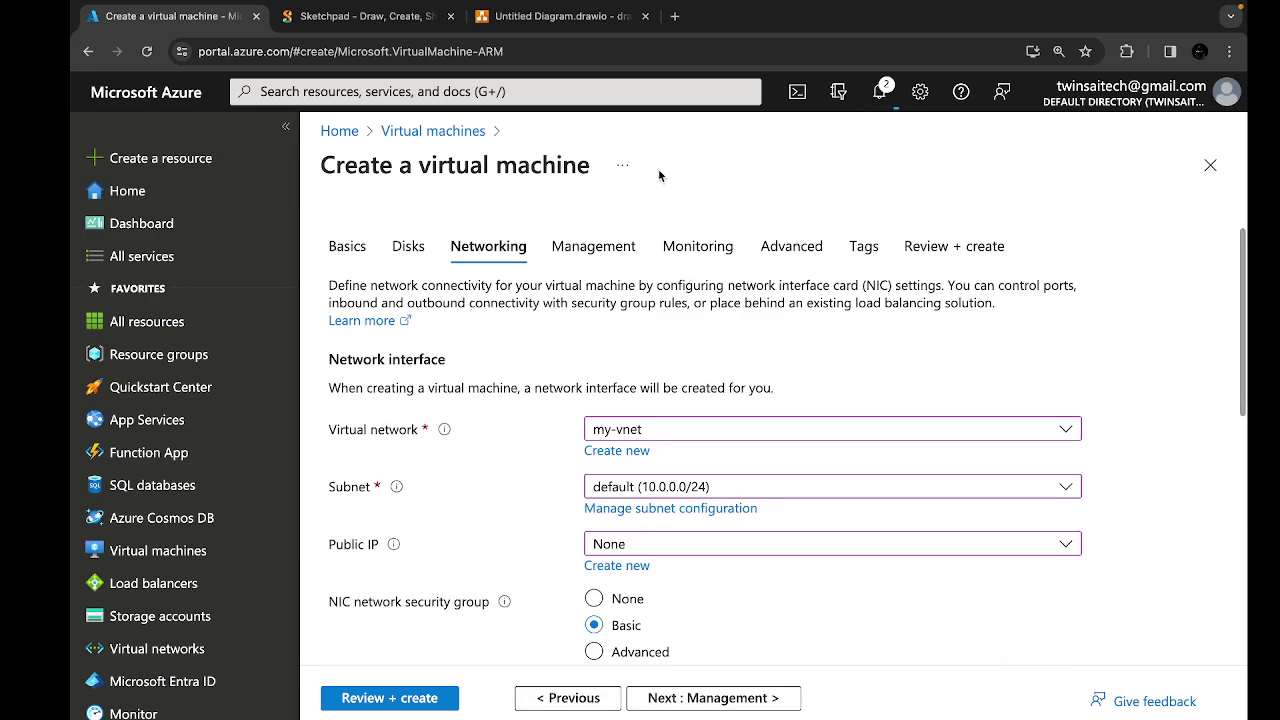
pyautogui.click(591, 249)
pyautogui.click(708, 246)
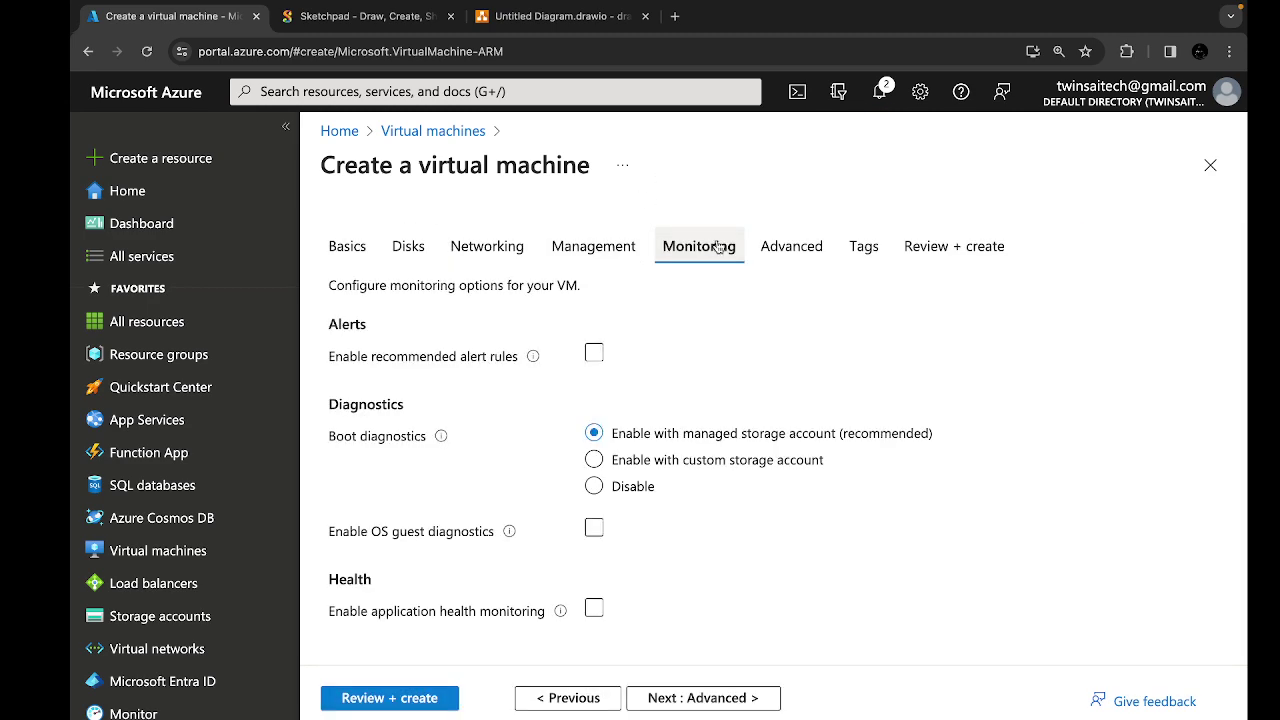
# Step: Examine the custom data, cloud-init and user data options in the virtual machine's advanced settings
pyautogui.click(791, 247)
pyautogui.scroll(-2, 864, 457)
pyautogui.scroll(-4, 864, 457)
pyautogui.scroll(6, 864, 459)
pyautogui.scroll(-4, 864, 457)
pyautogui.click(637, 358)
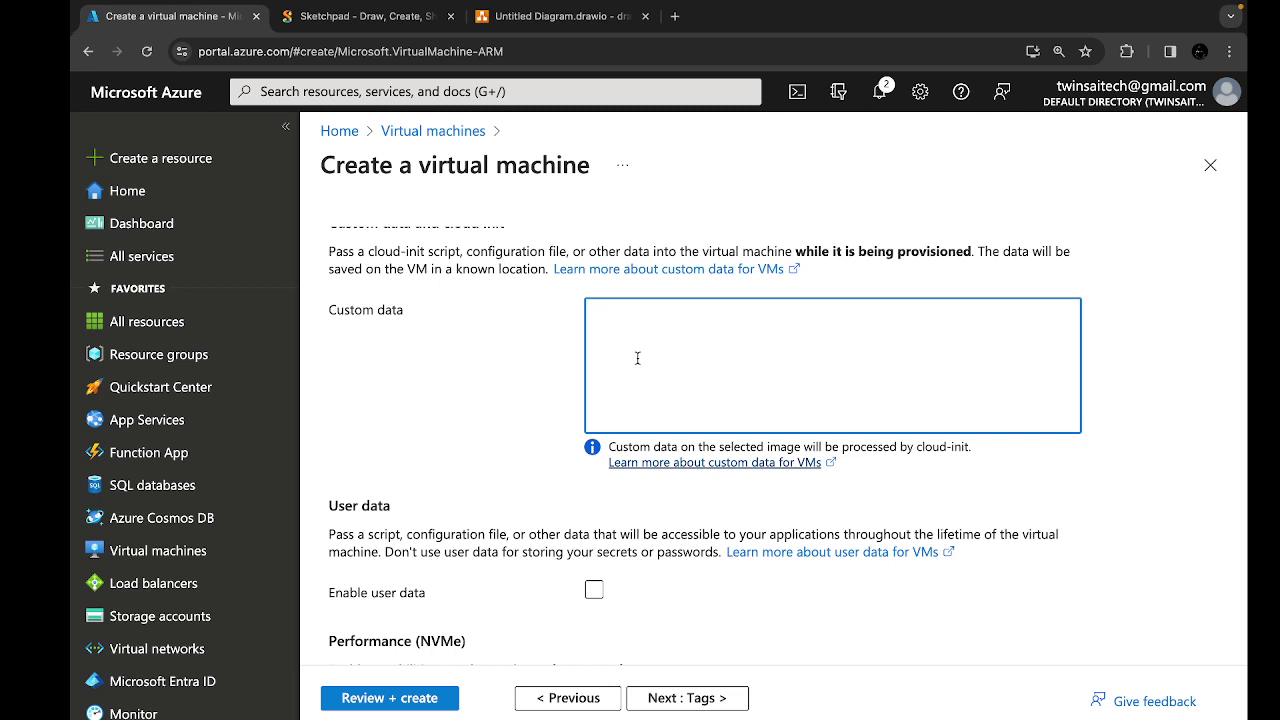
pyautogui.scroll(-1, 637, 358)
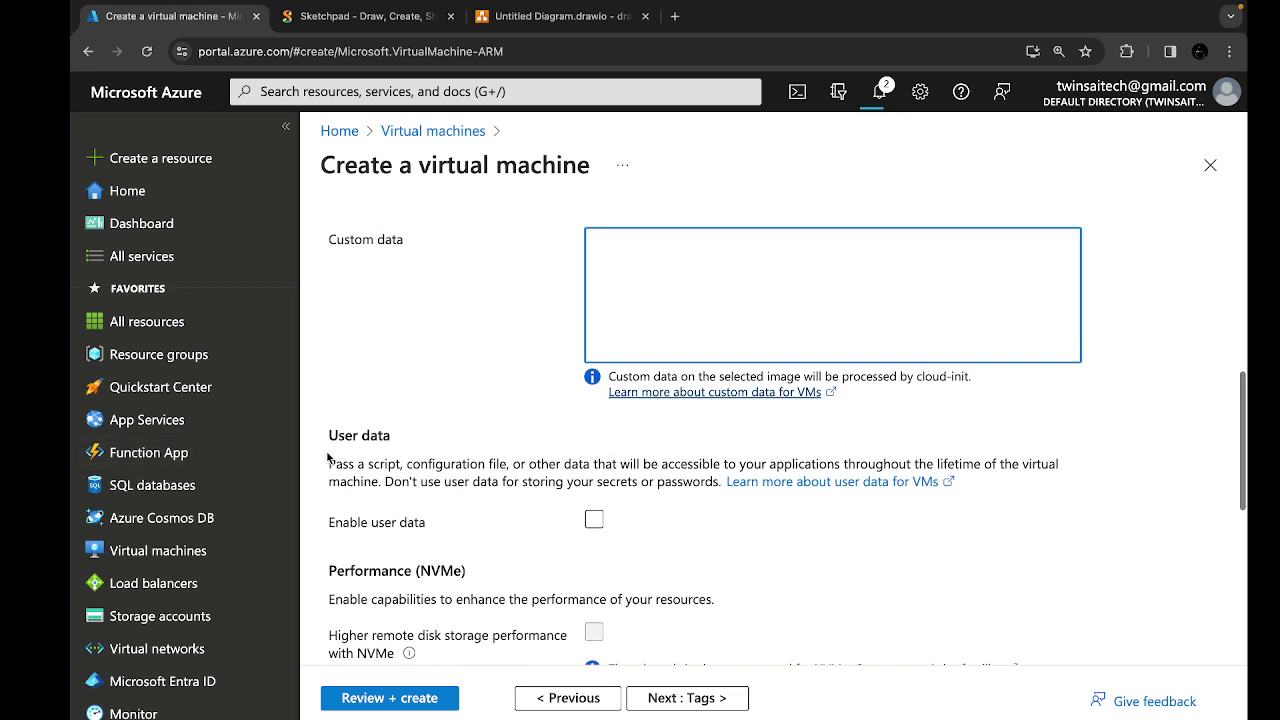
pyautogui.moveTo(329, 434); pyautogui.dragTo(384, 433)
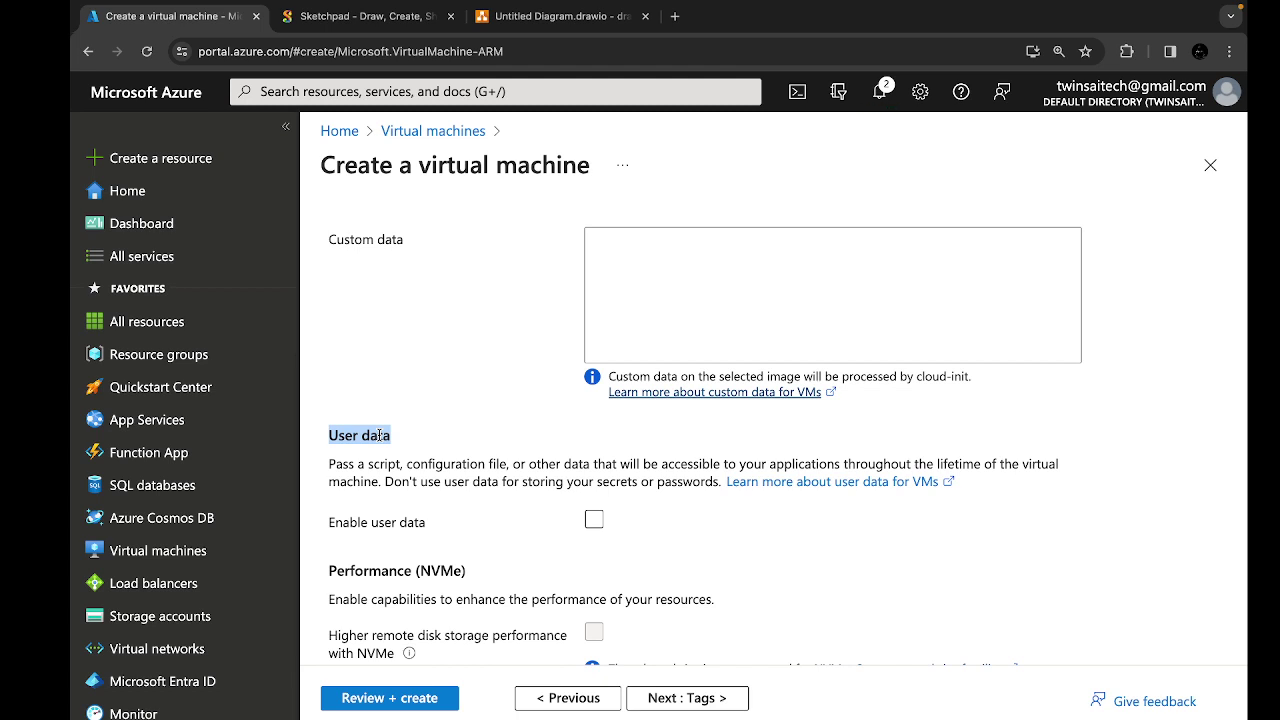
pyautogui.scroll(2, 380, 434)
pyautogui.click(601, 366)
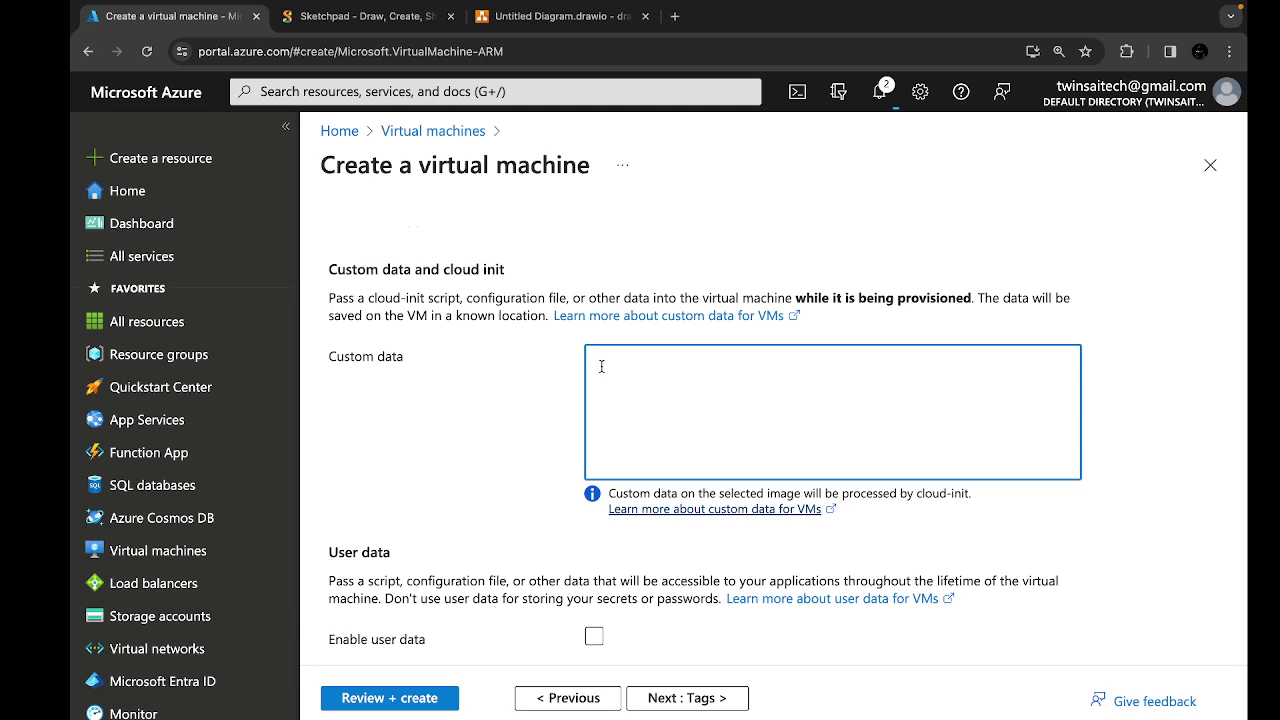
pyautogui.scroll(-2, 566, 380)
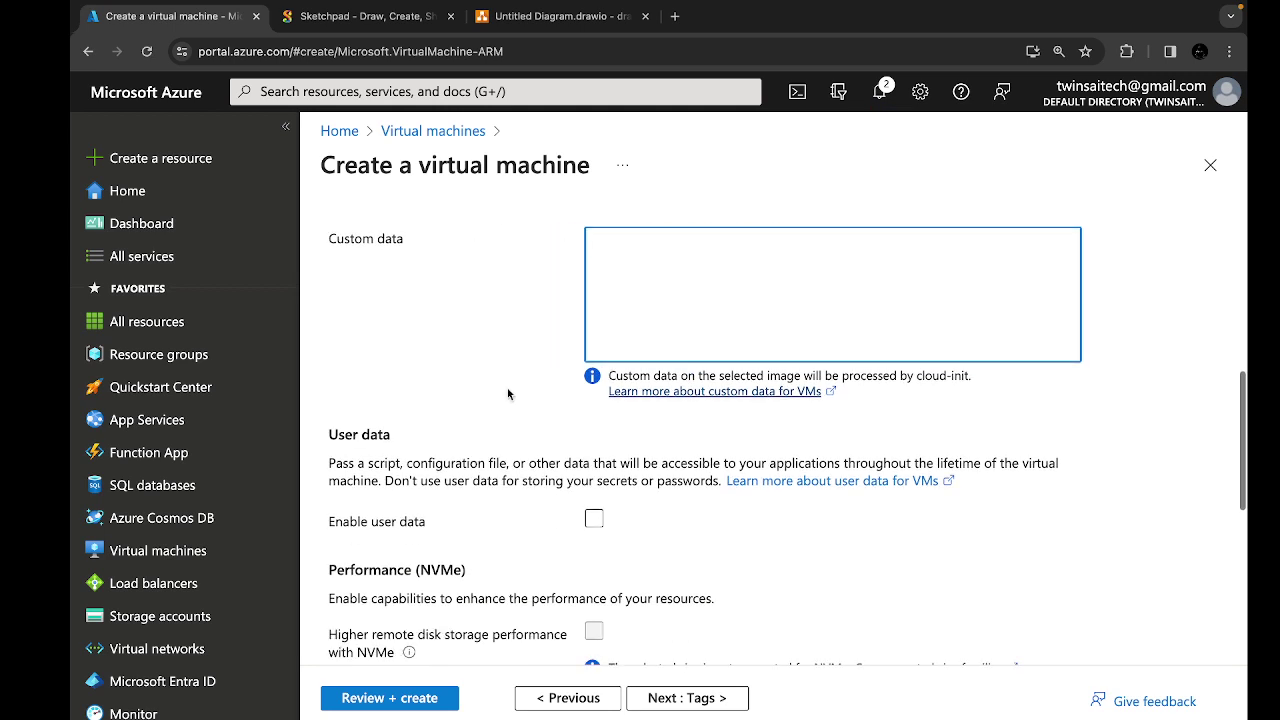
pyautogui.moveTo(333, 435); pyautogui.dragTo(409, 443)
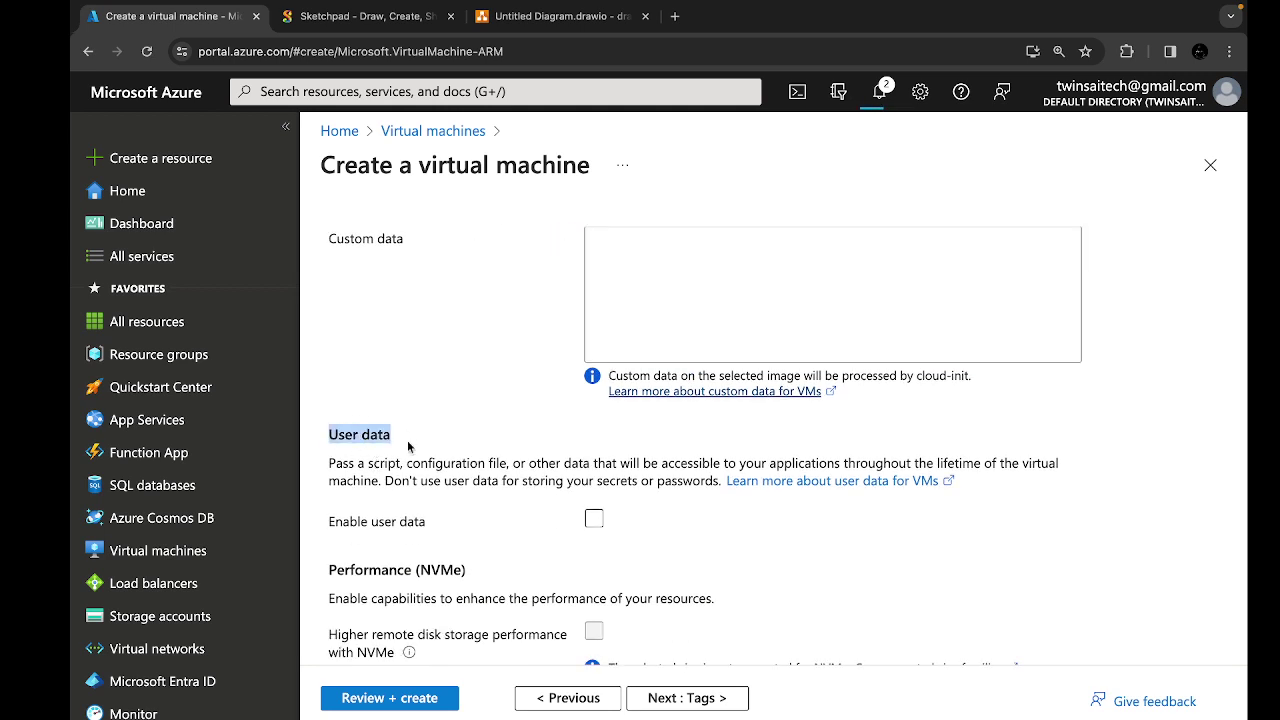
pyautogui.scroll(-1, 408, 447)
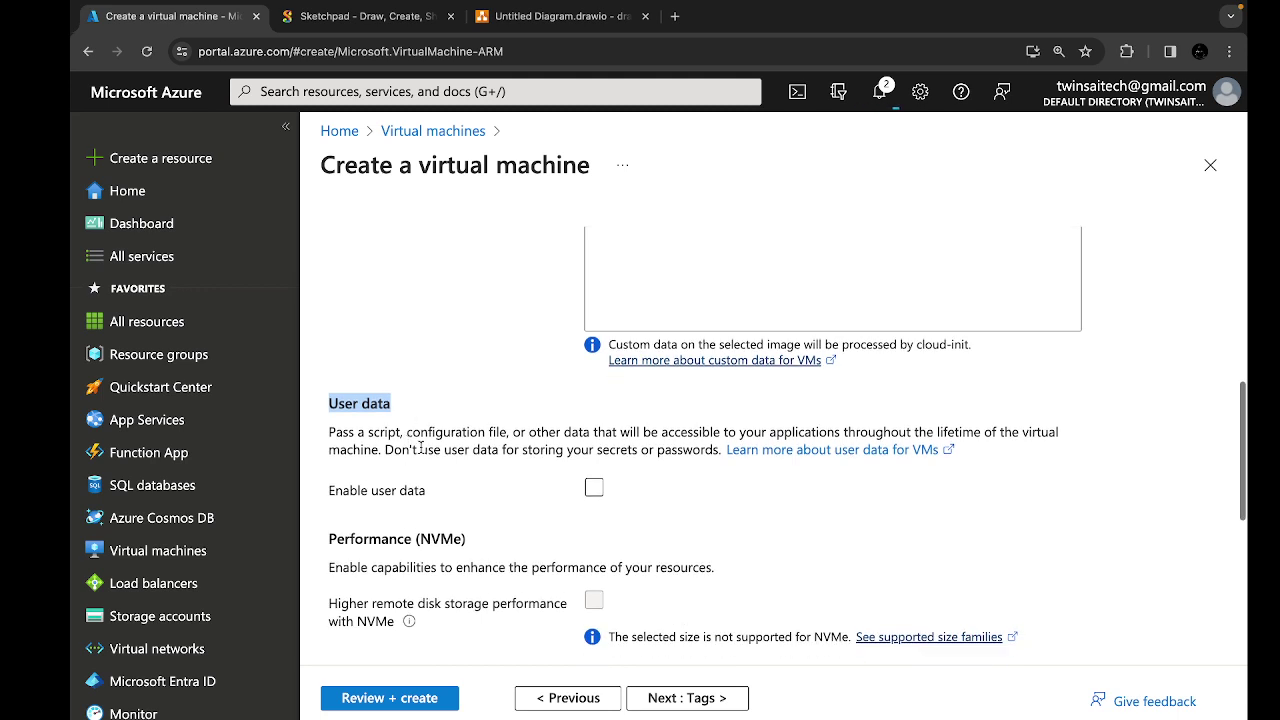
pyautogui.click(596, 490)
pyautogui.click(667, 600)
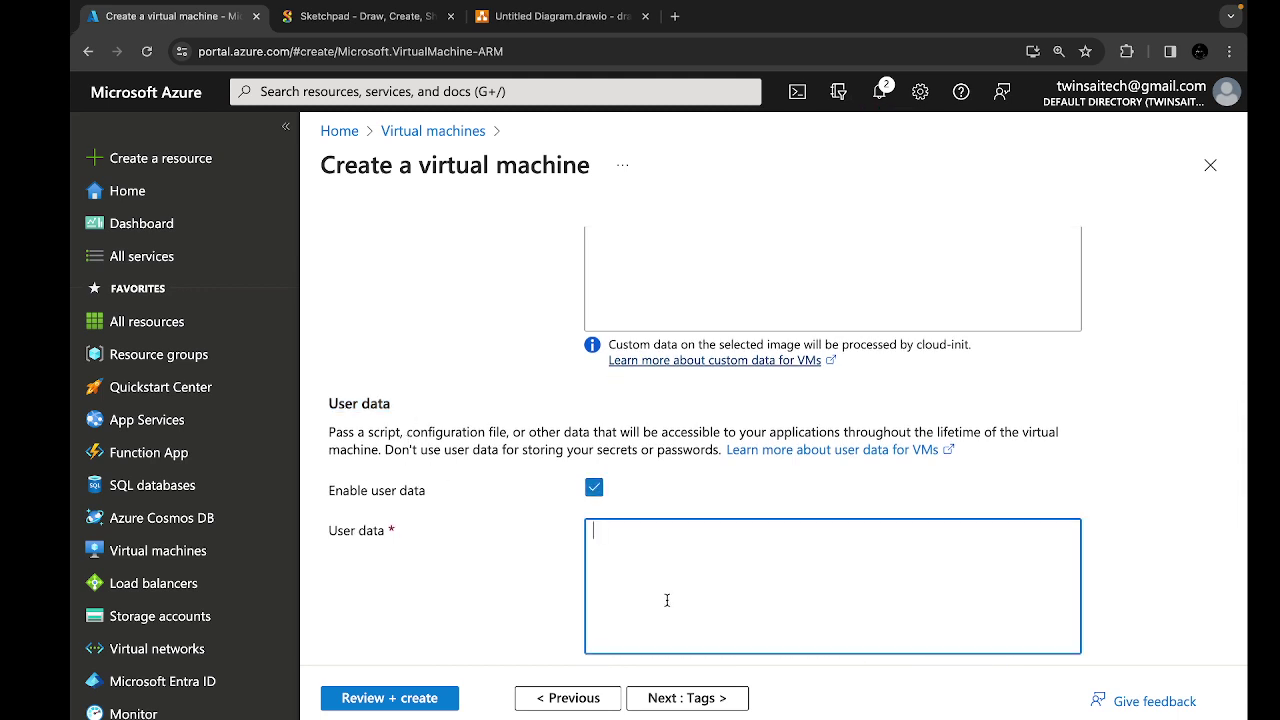
pyautogui.click(594, 487)
# Step: Validate and create the virtual machine, downloading the private key of the new SSH key pair
pyautogui.click(440, 699)
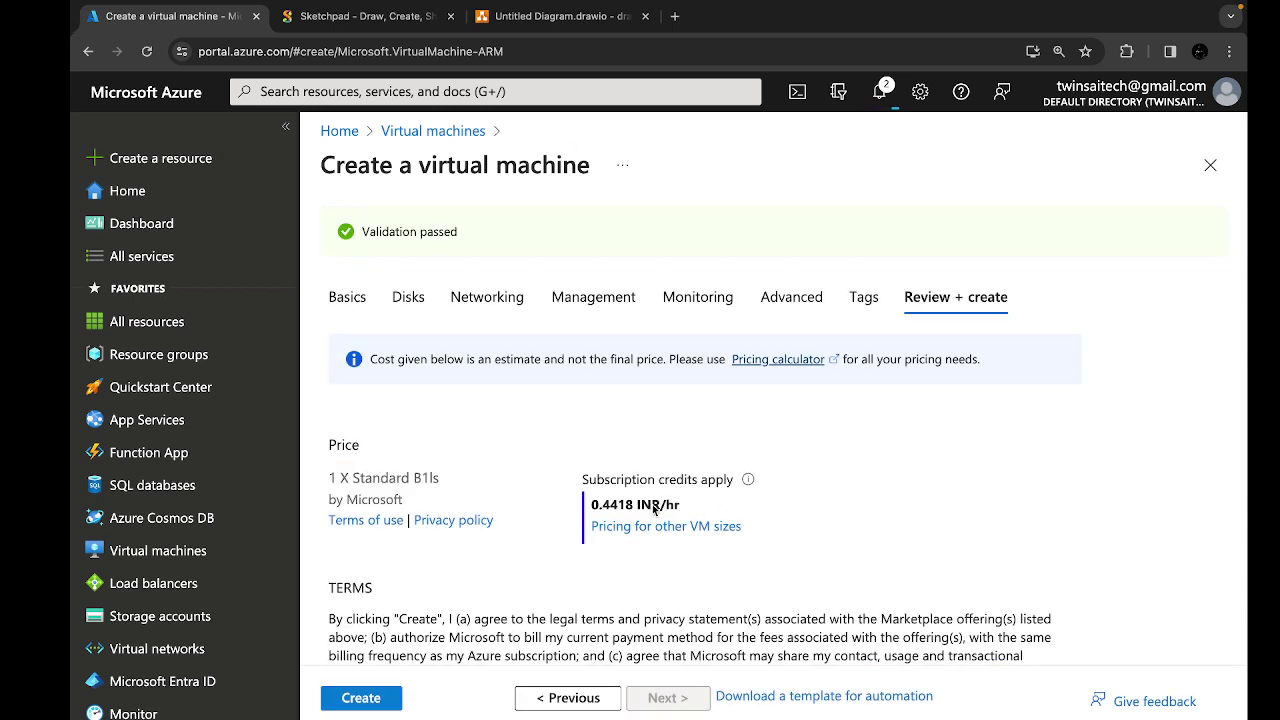
pyautogui.click(392, 696)
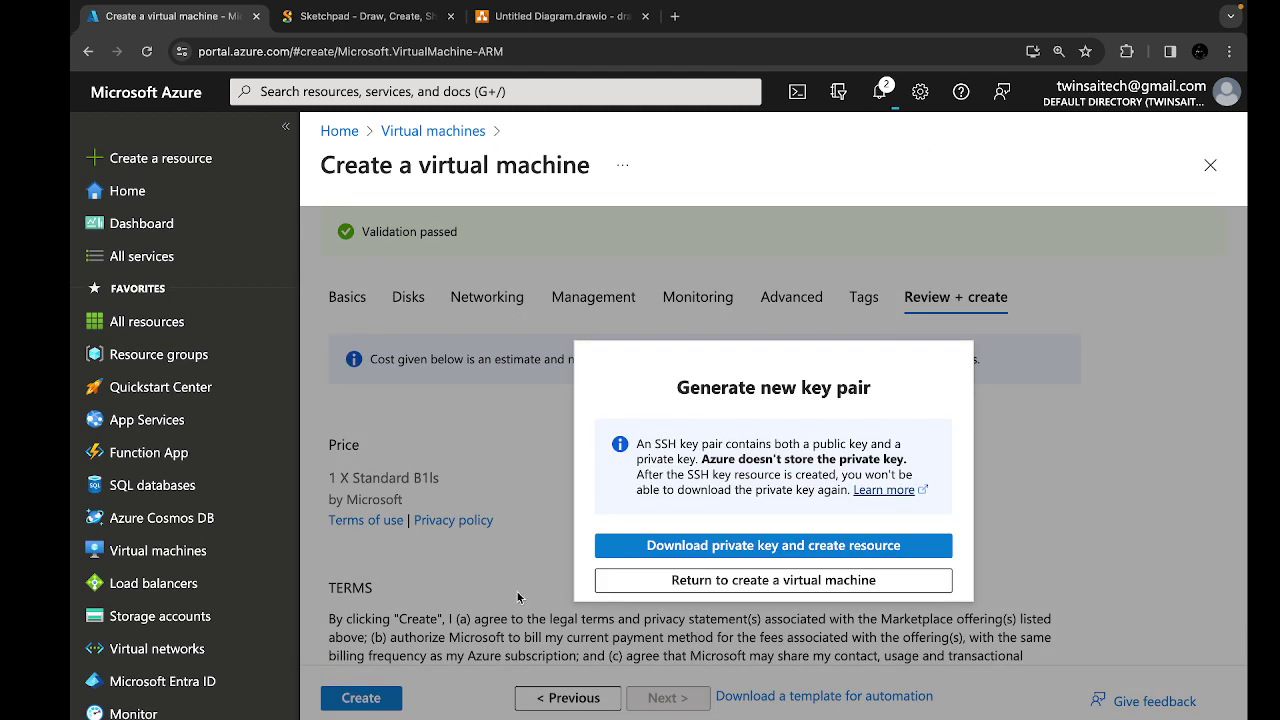
pyautogui.click(661, 546)
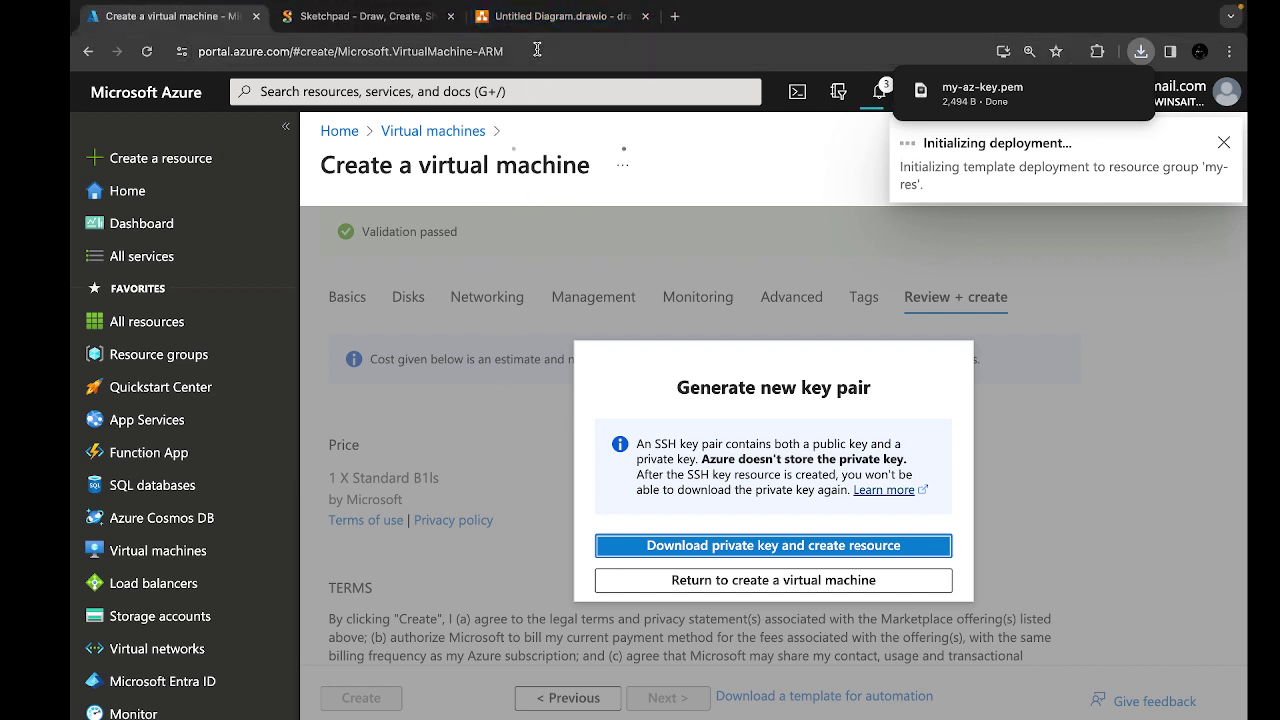
# Step: Switch to the draw.io diagram and place a parallelogram inside the empty square within the large outer square
pyautogui.click(545, 16)
pyautogui.click(338, 362)
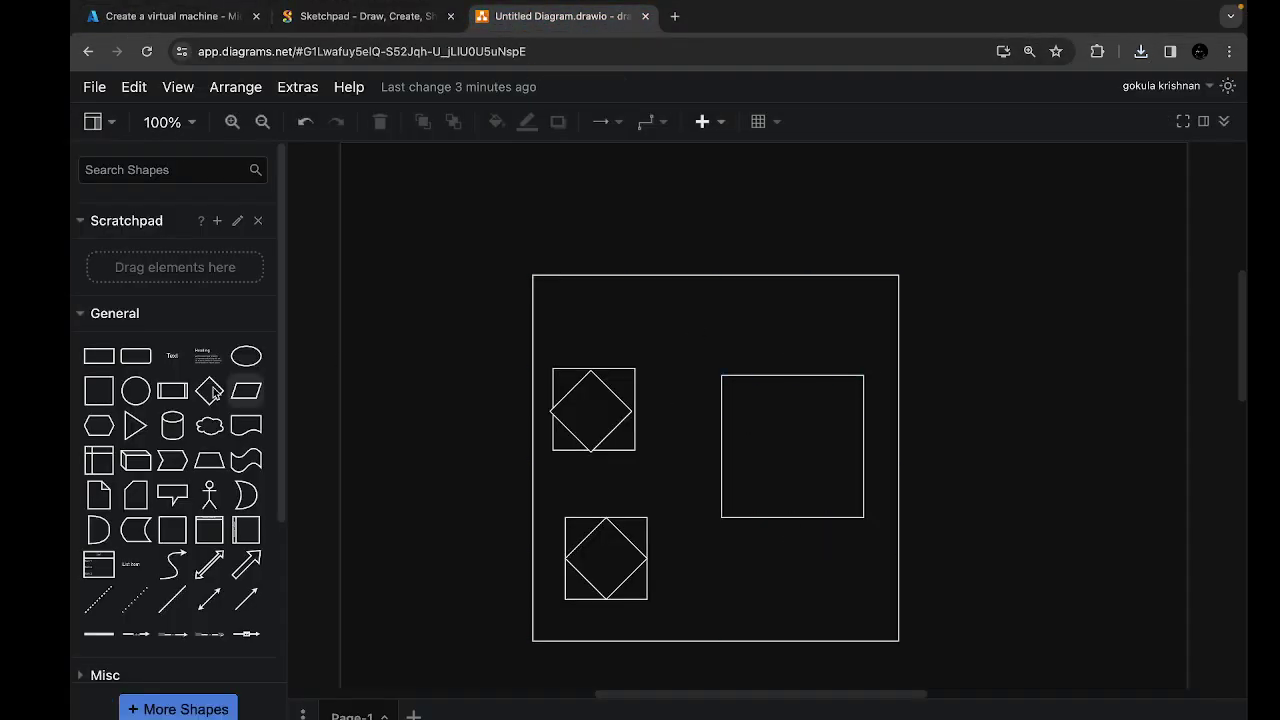
pyautogui.moveTo(167, 535)
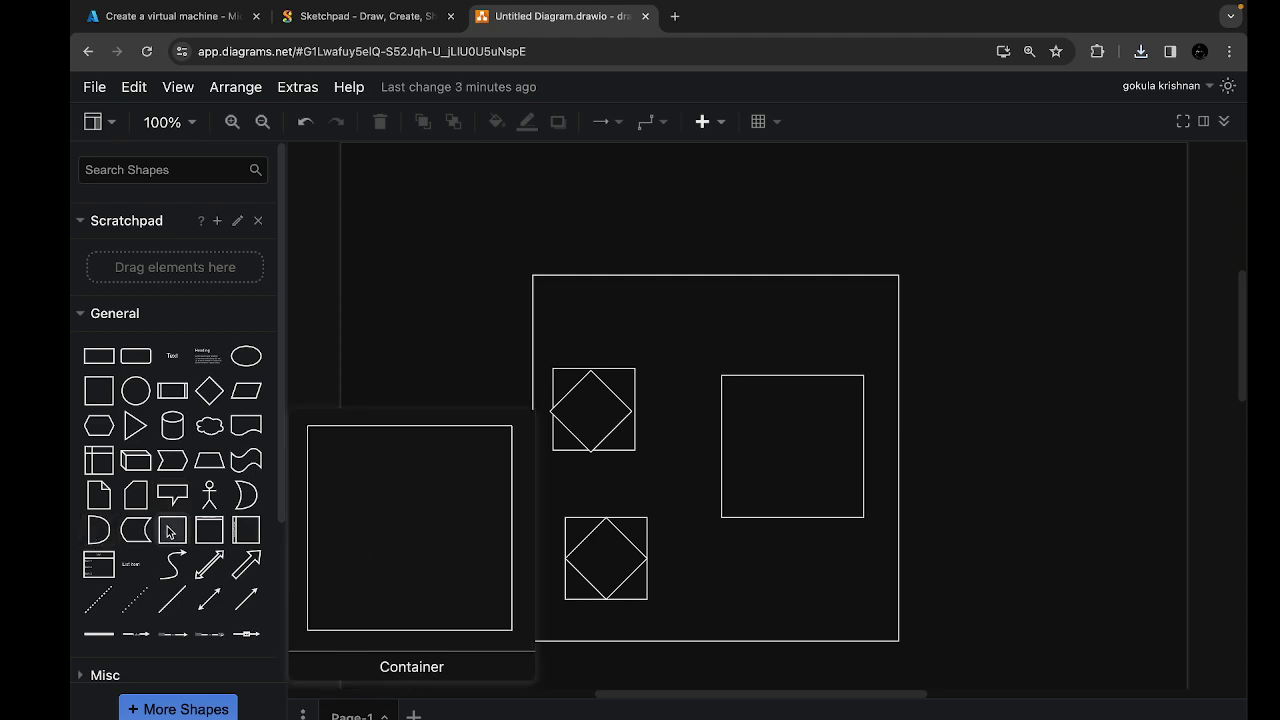
pyautogui.click(246, 390)
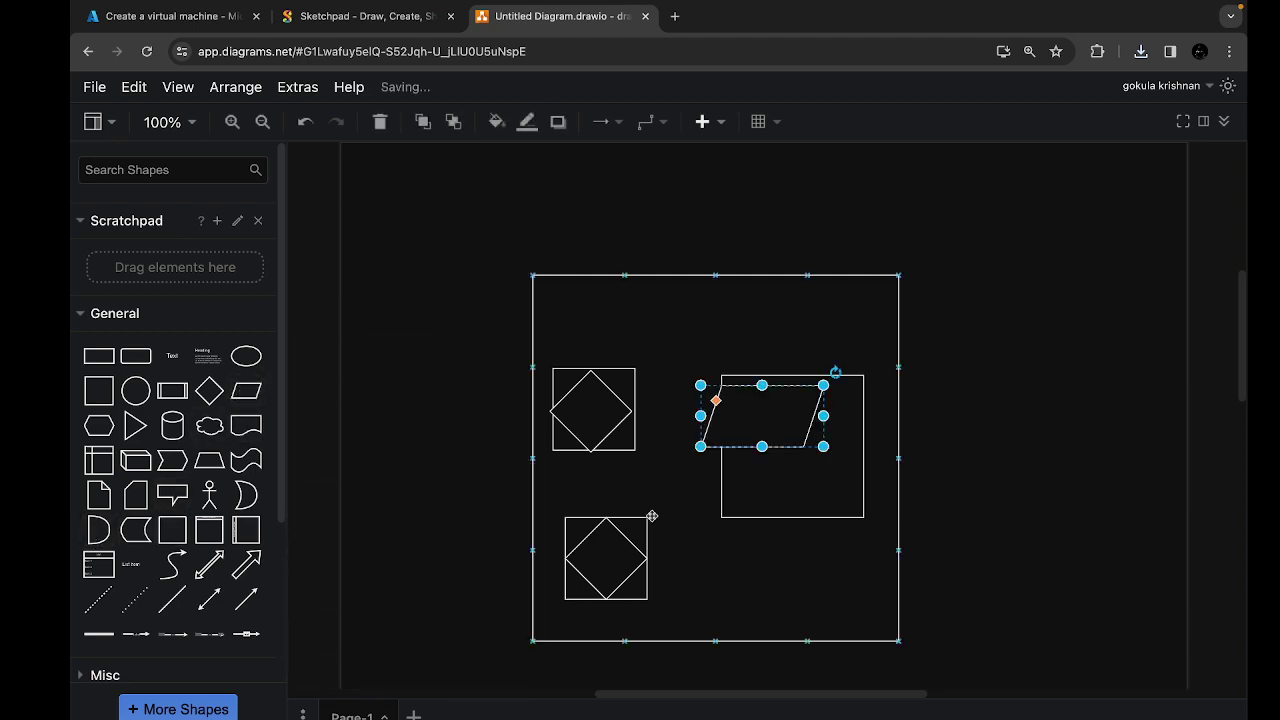
pyautogui.moveTo(726, 403); pyautogui.dragTo(766, 441)
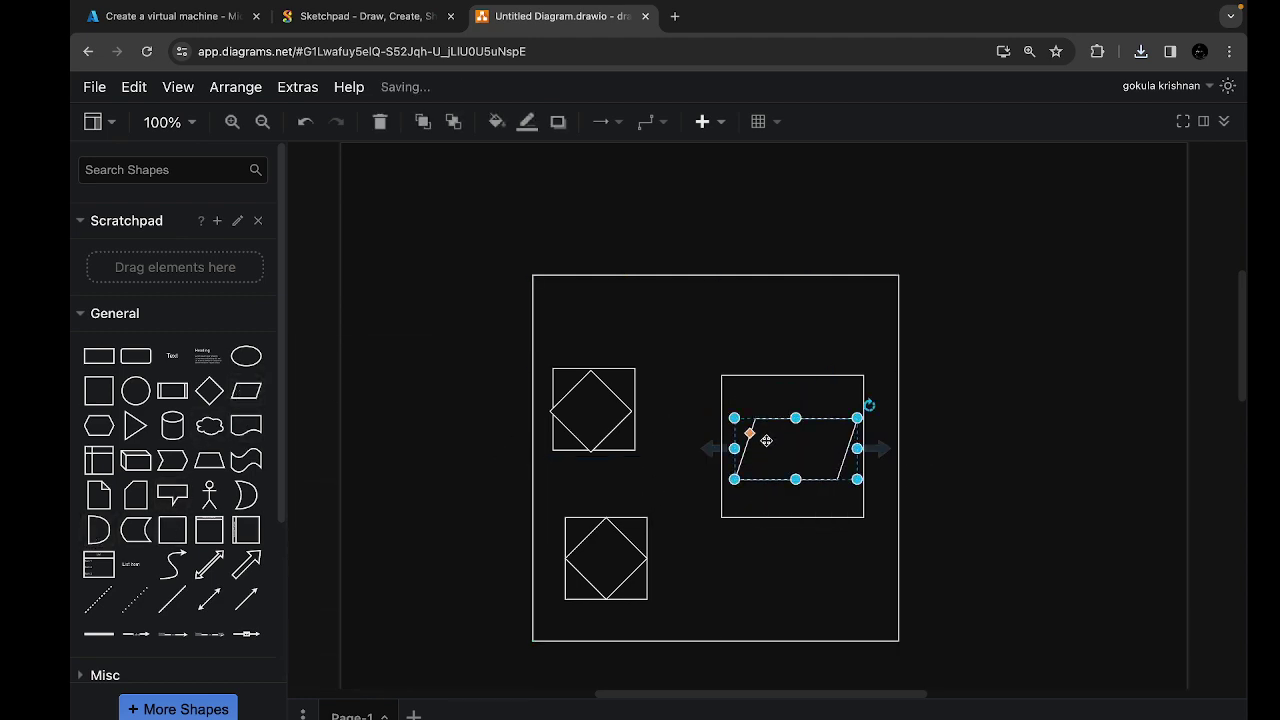
pyautogui.click(1043, 523)
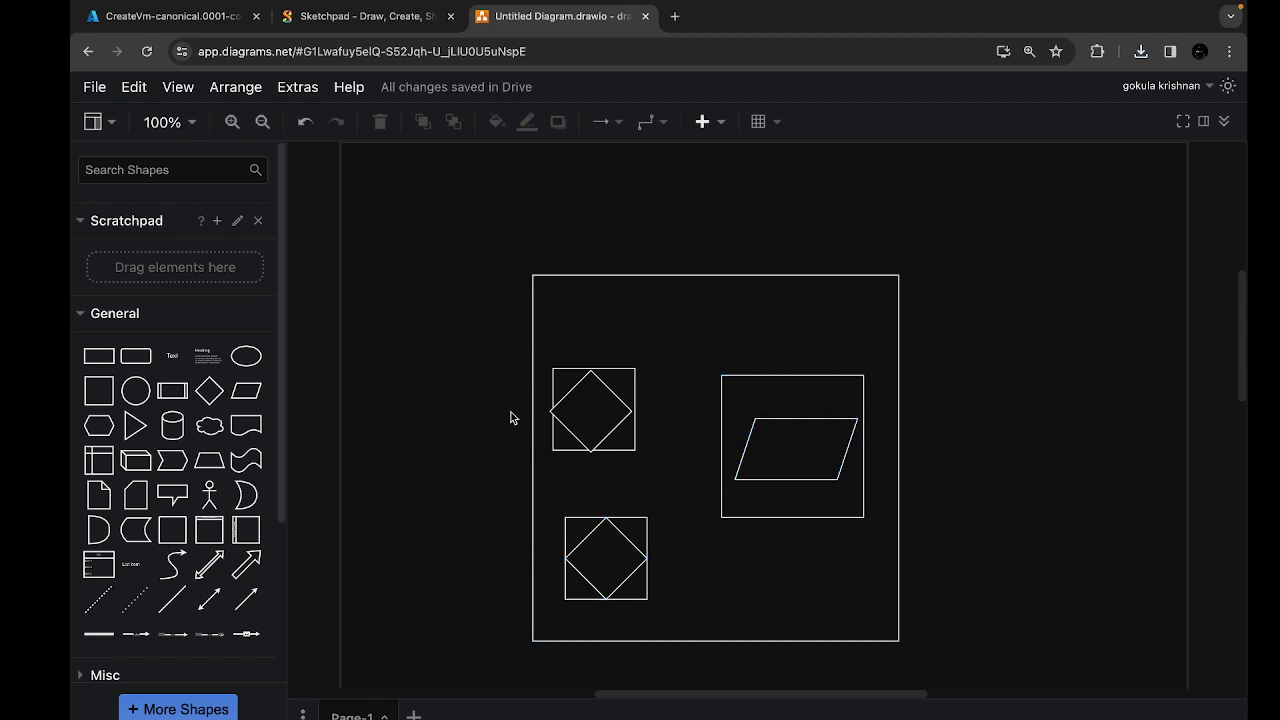
# Step: Return to the Azure portal, search for "bas" and open the my-vnet-Bastion resource from the Bastions service
pyautogui.click(185, 14)
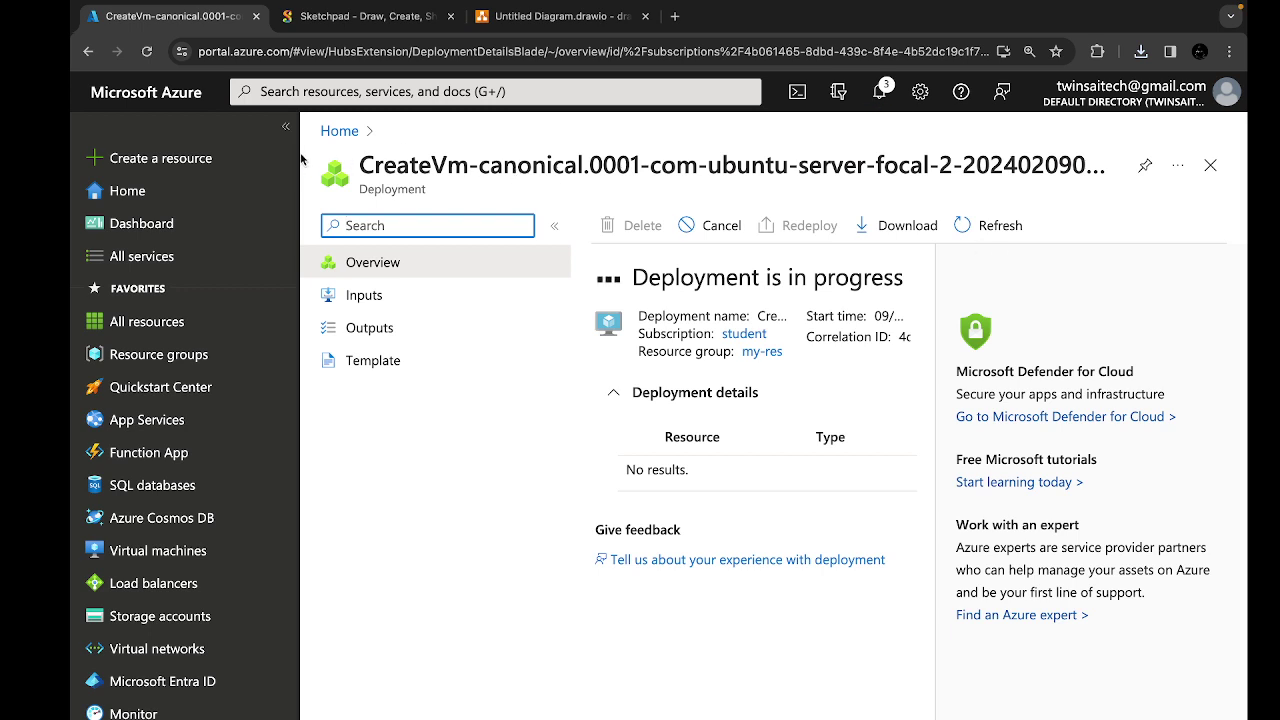
pyautogui.click(340, 131)
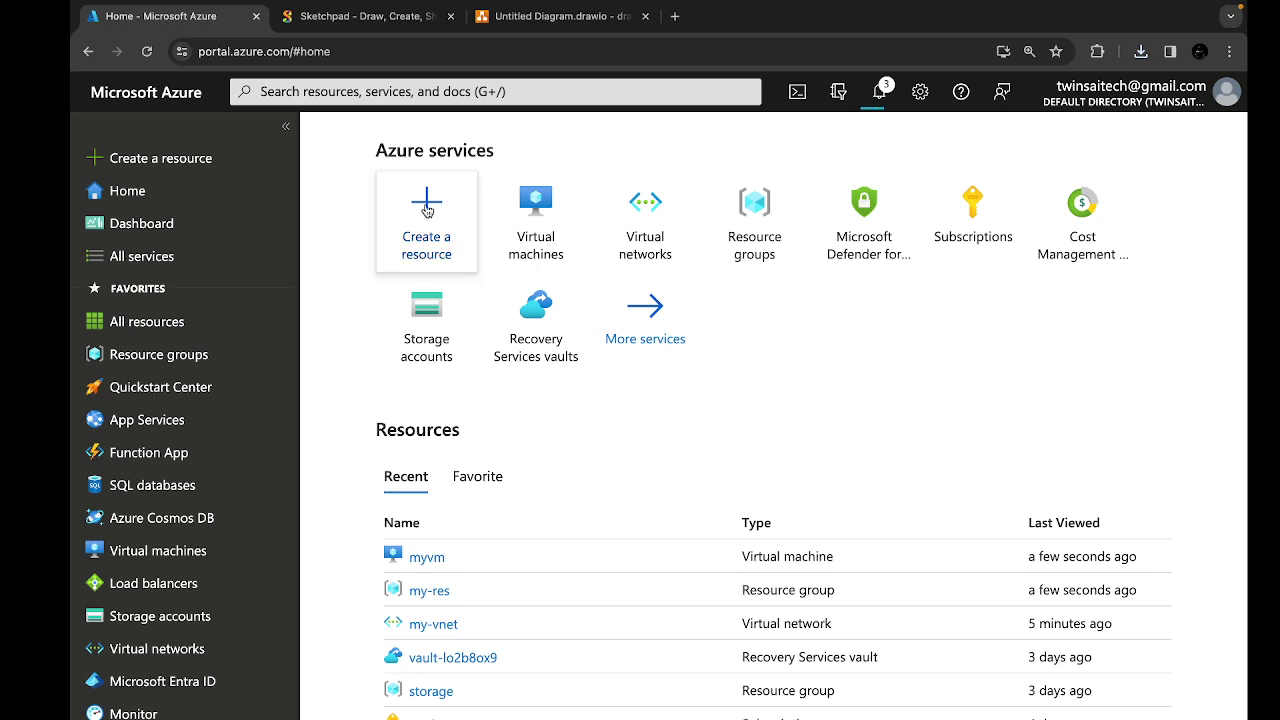
pyautogui.click(365, 92)
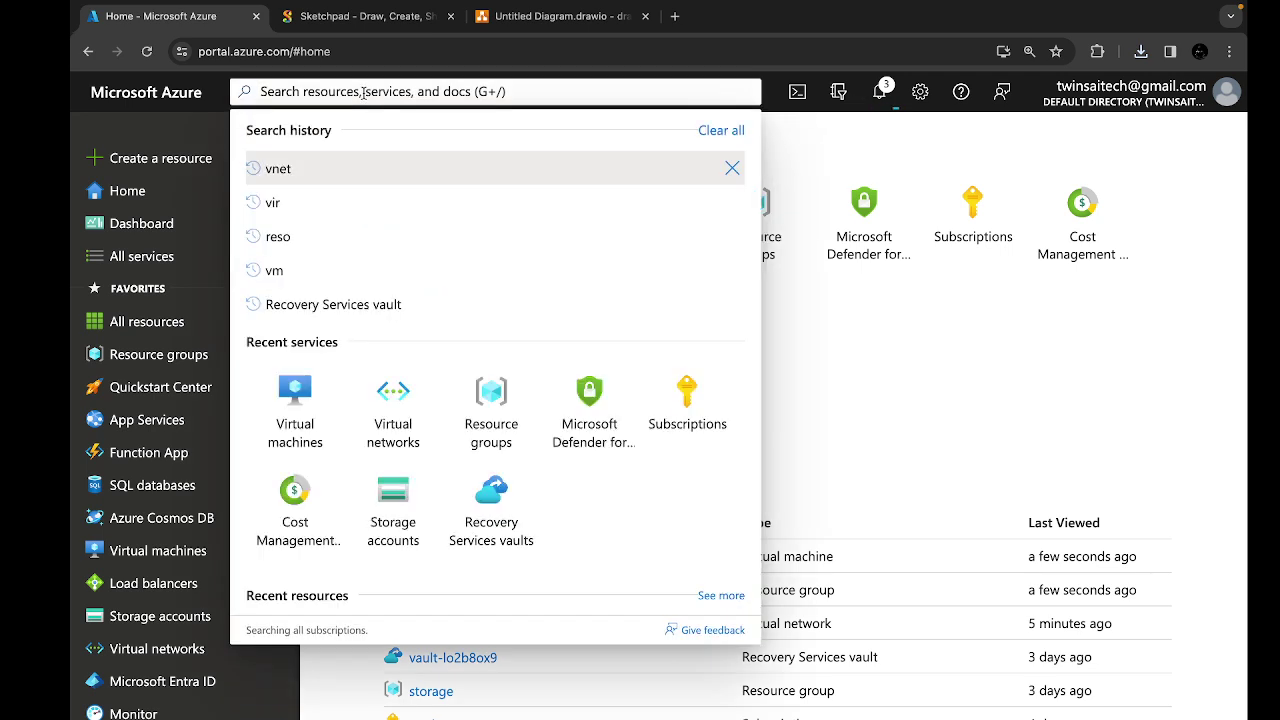
pyautogui.write('bas')
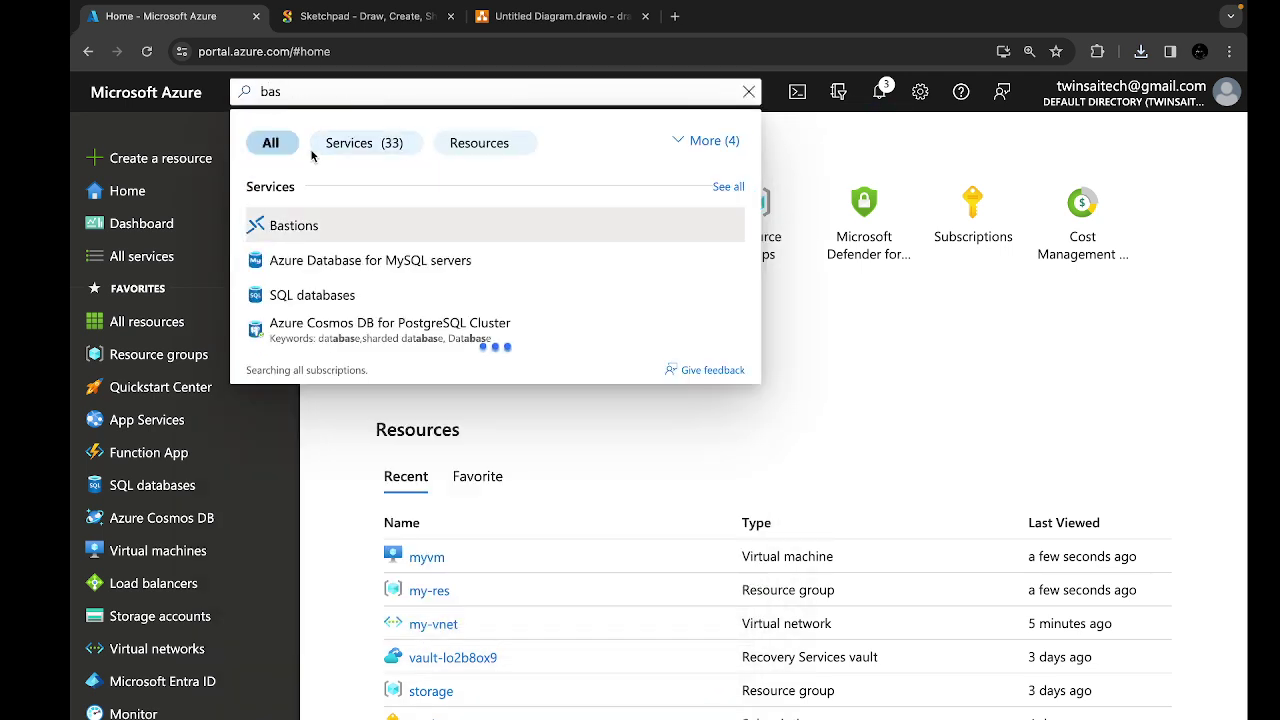
pyautogui.click(271, 229)
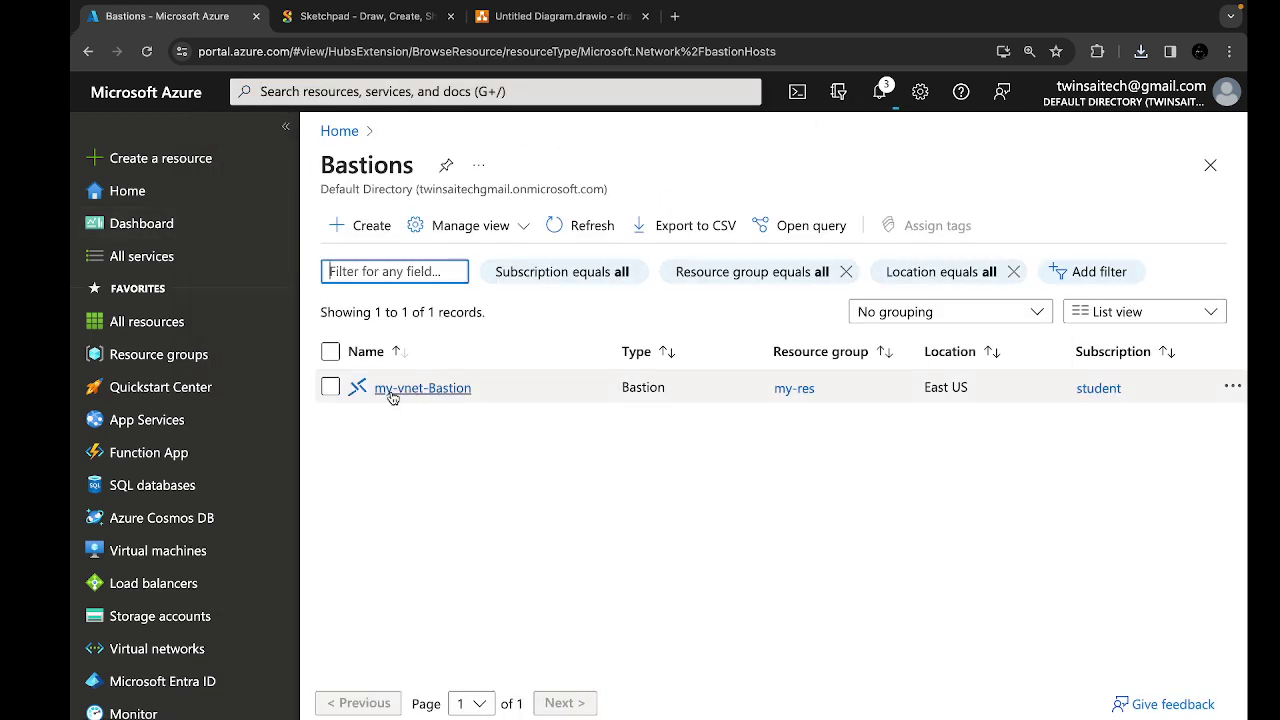
pyautogui.click(446, 389)
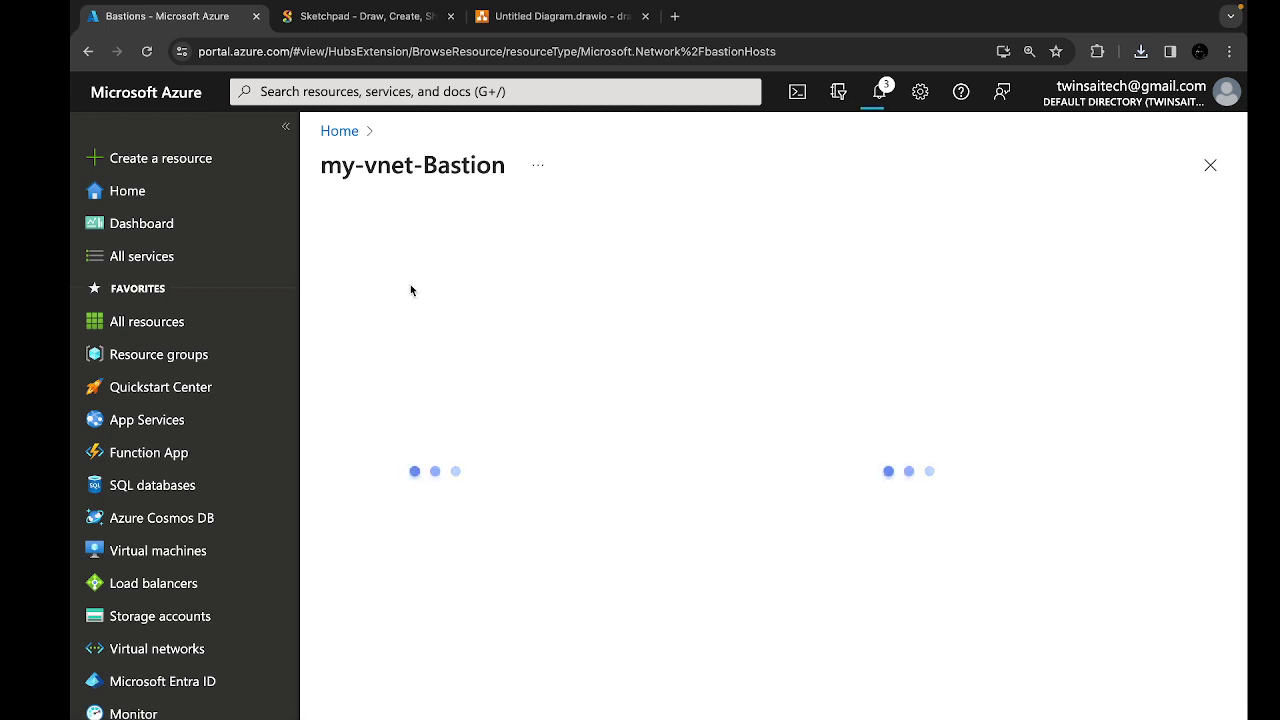
# Step: Open the my-vnet virtual network from the list of virtual networks
pyautogui.click(347, 133)
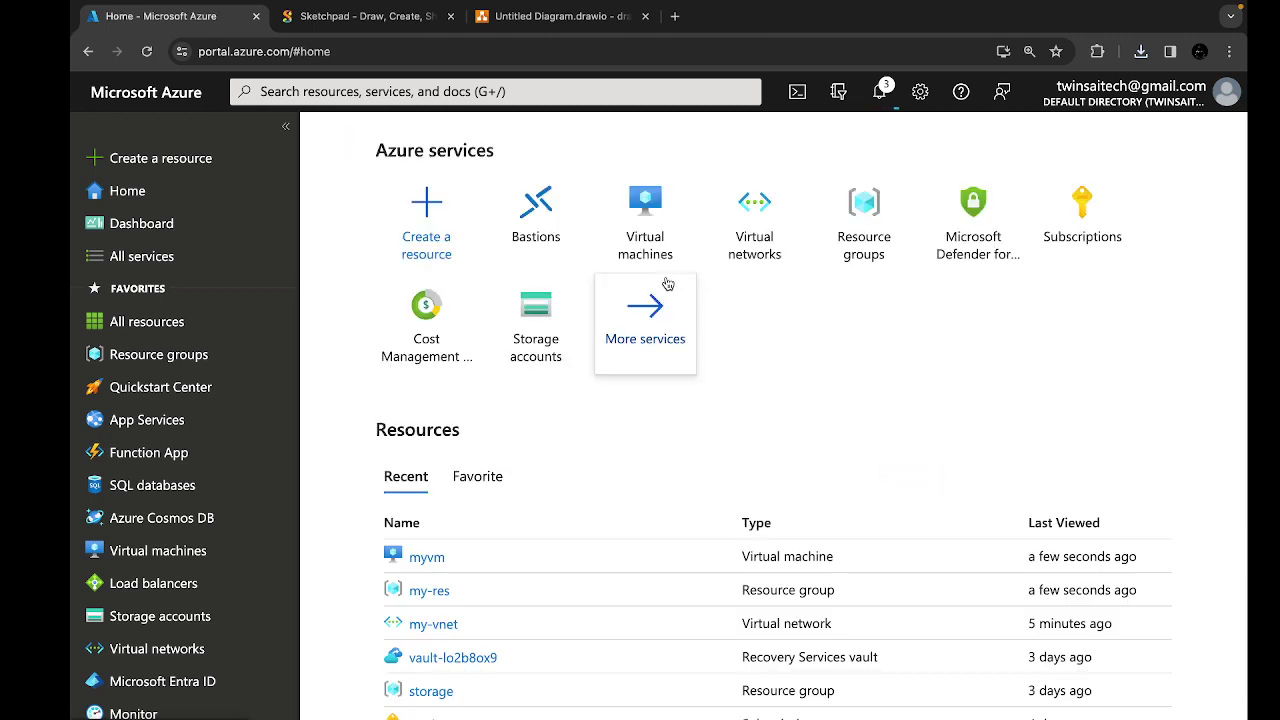
pyautogui.click(775, 224)
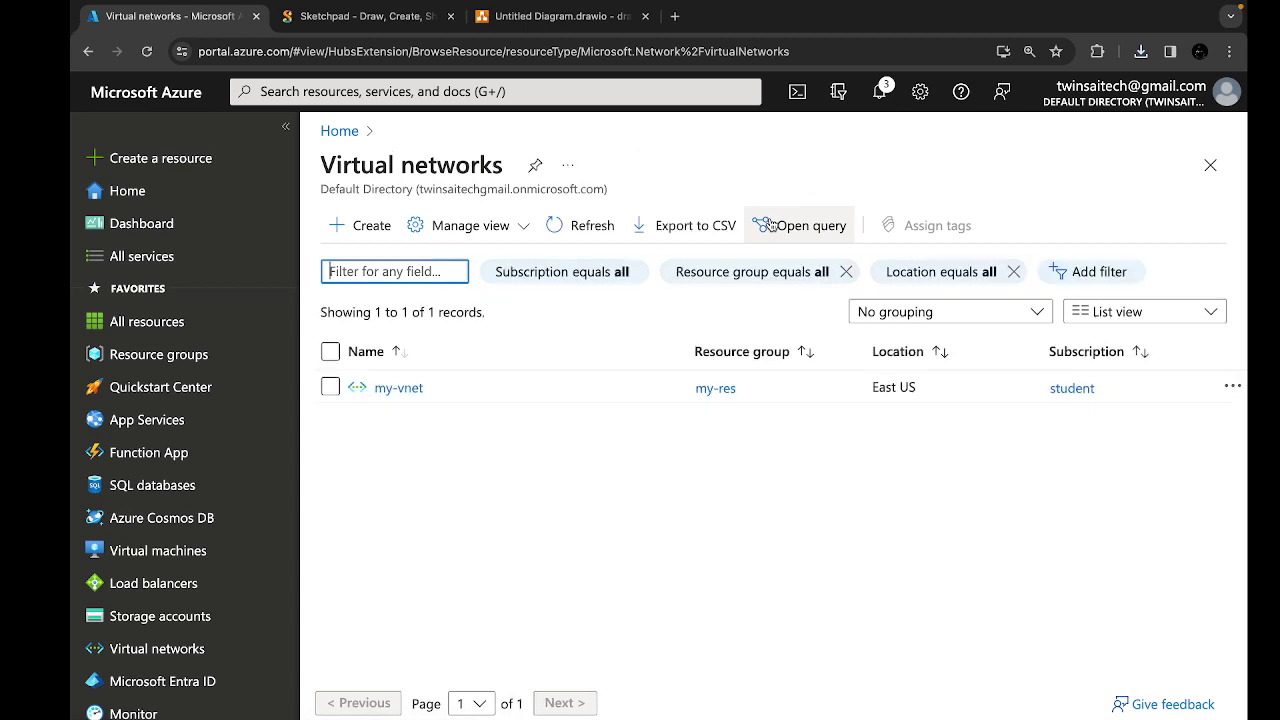
pyautogui.click(398, 387)
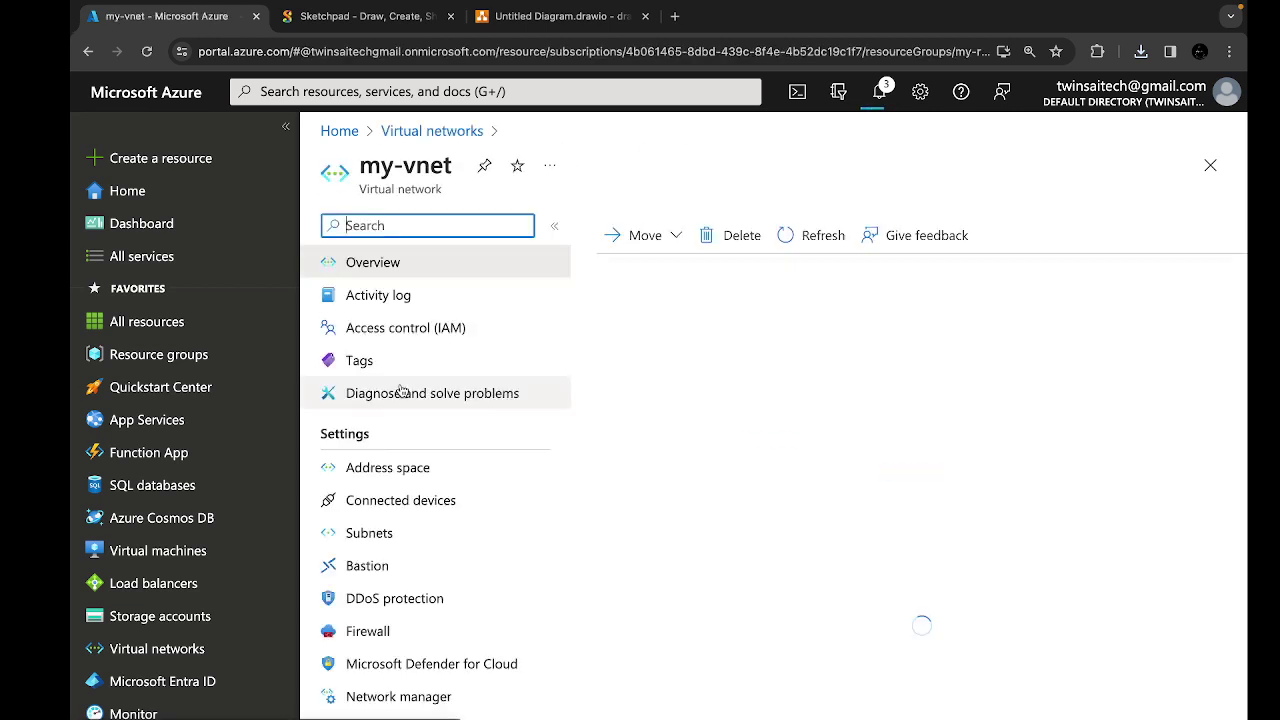
# Step: Check the Bastion settings of the my-vnet virtual network and return to the portal home page
pyautogui.click(360, 567)
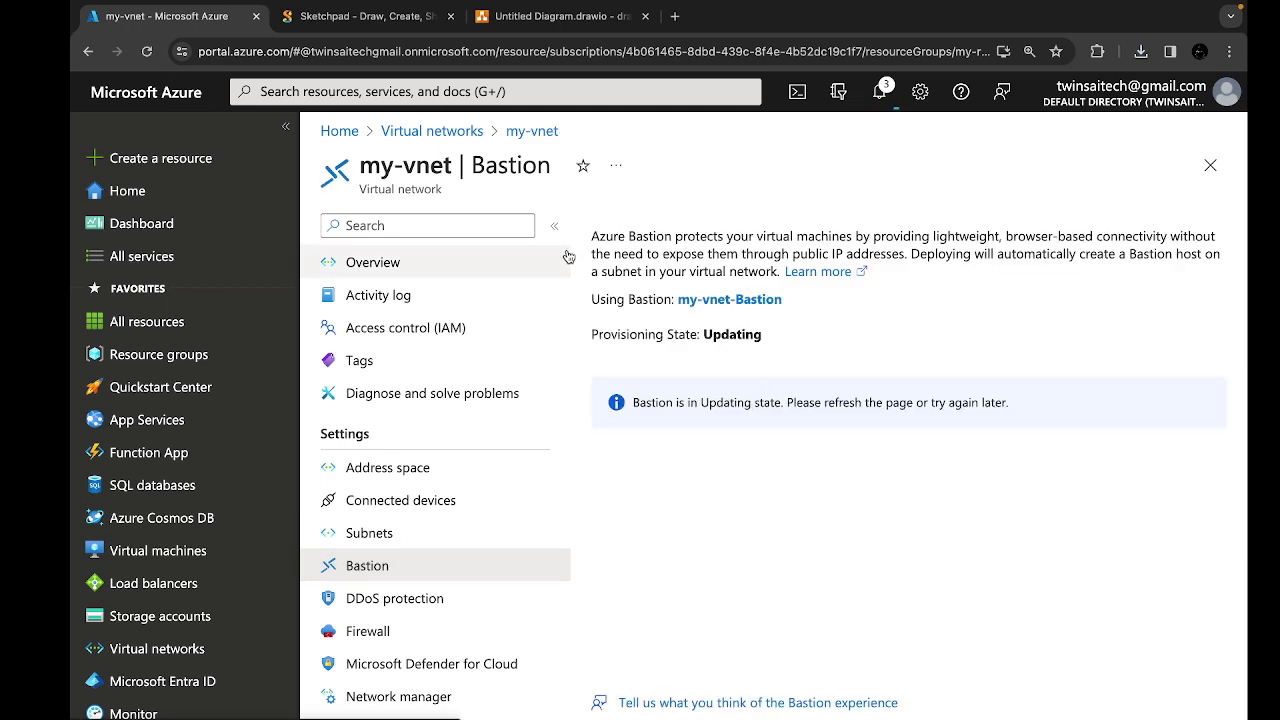
pyautogui.click(395, 132)
pyautogui.click(338, 131)
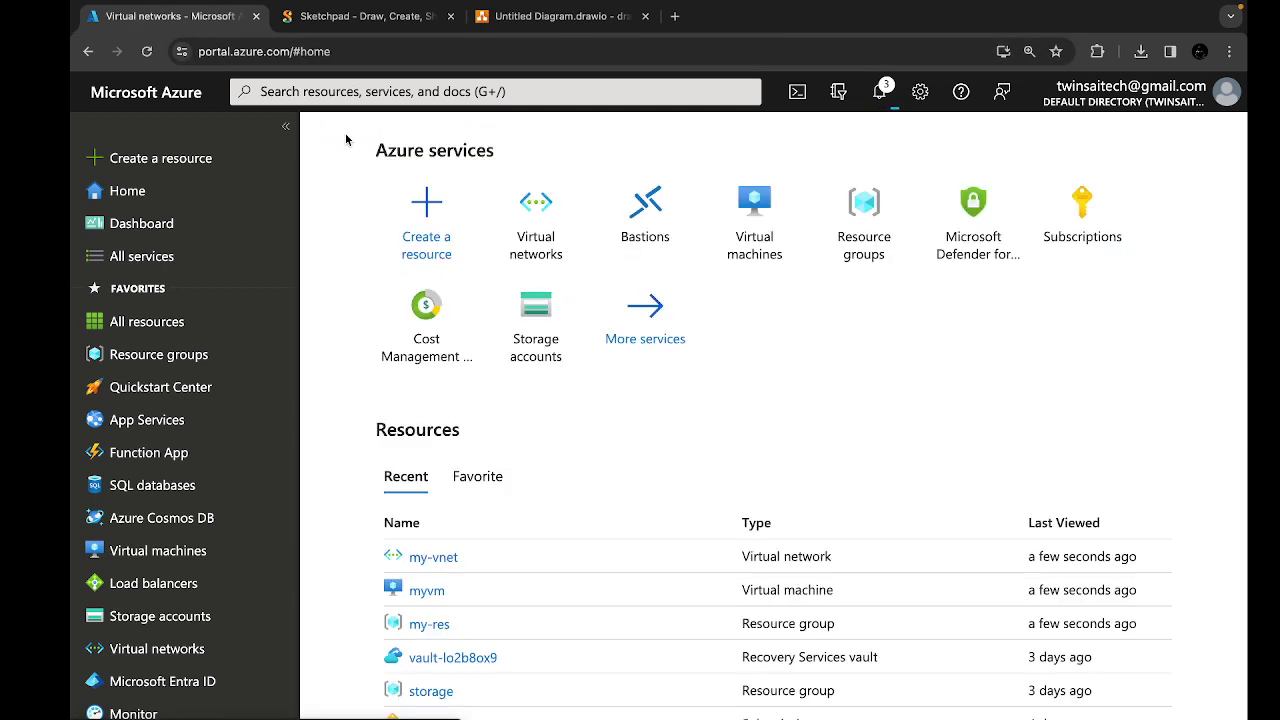
# Step: Open the myvm virtual machine from the virtual machines list and view its Connect settings
pyautogui.click(778, 231)
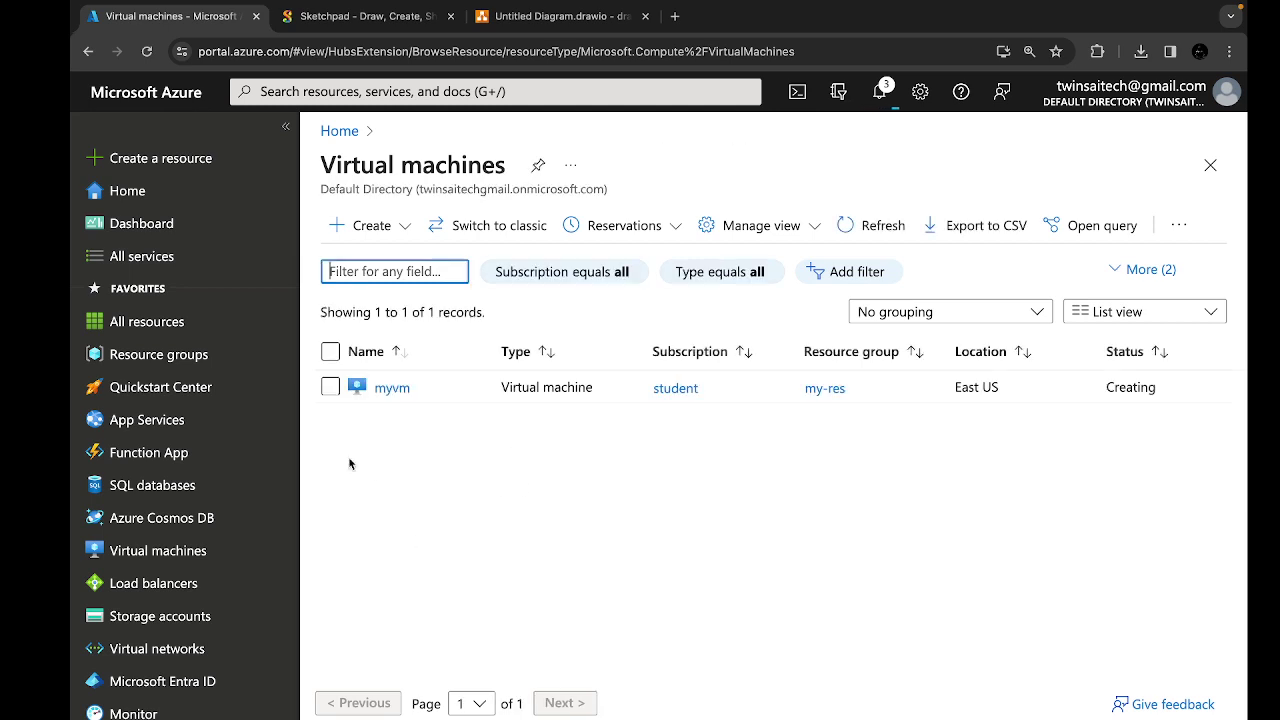
pyautogui.click(390, 388)
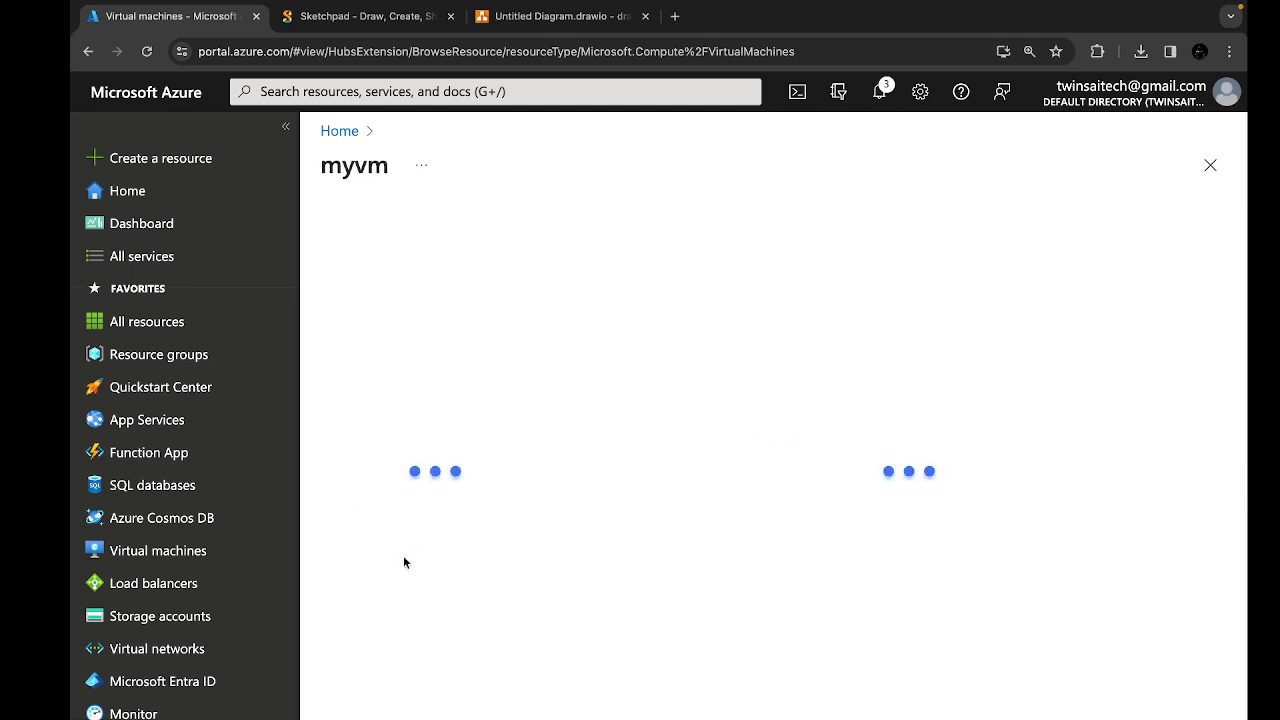
pyautogui.scroll(-1, 398, 509)
pyautogui.click(368, 471)
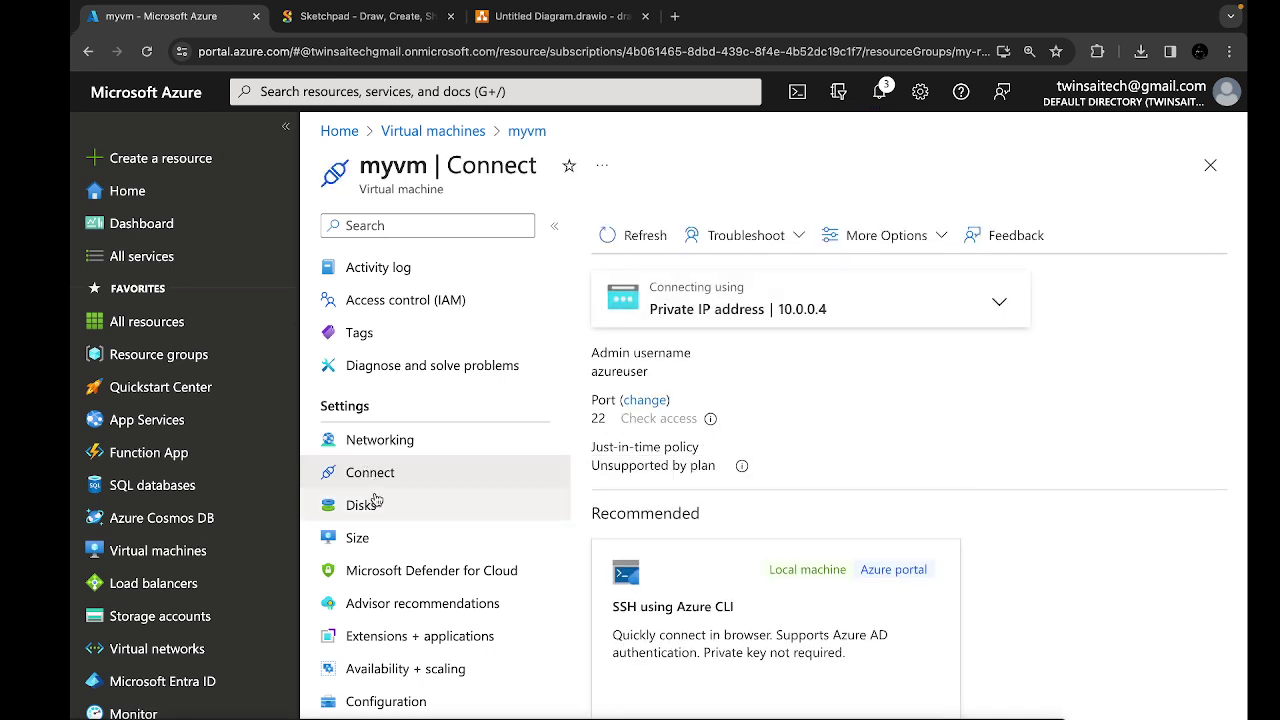
pyautogui.scroll(-2, 375, 495)
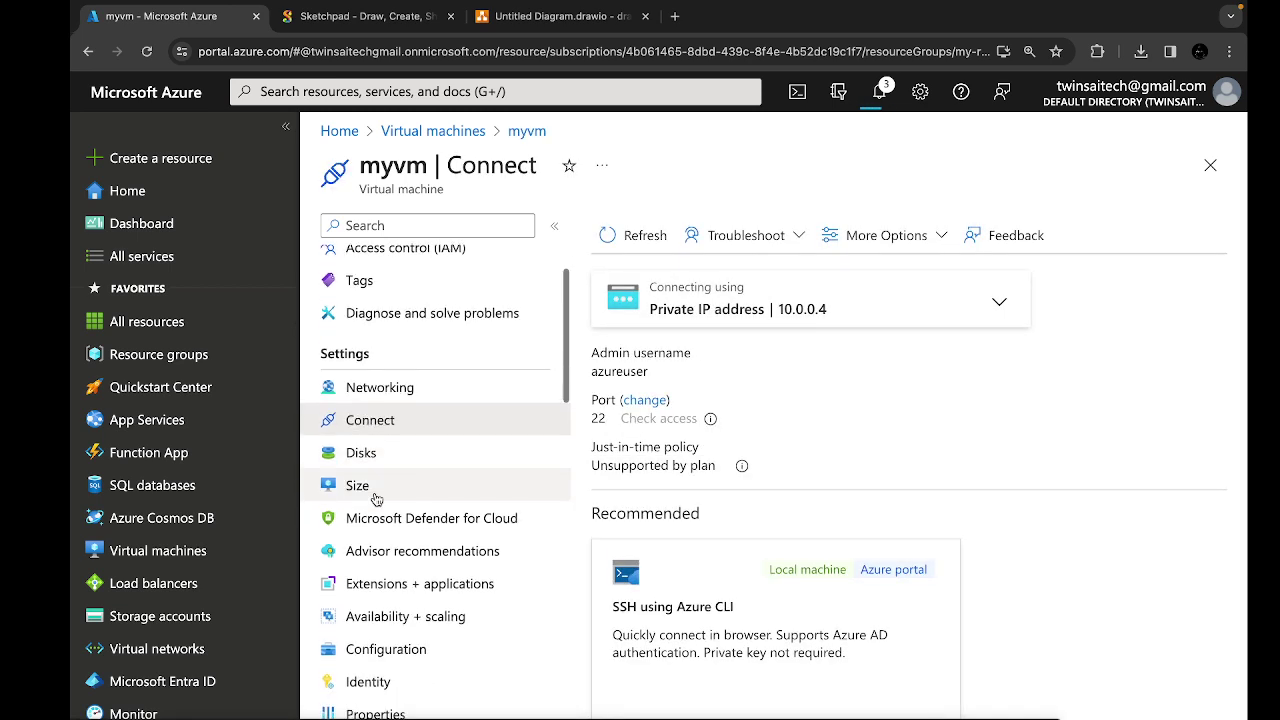
# Step: Check the deployment notifications, close them and review the connection methods offered for myvm
pyautogui.click(879, 91)
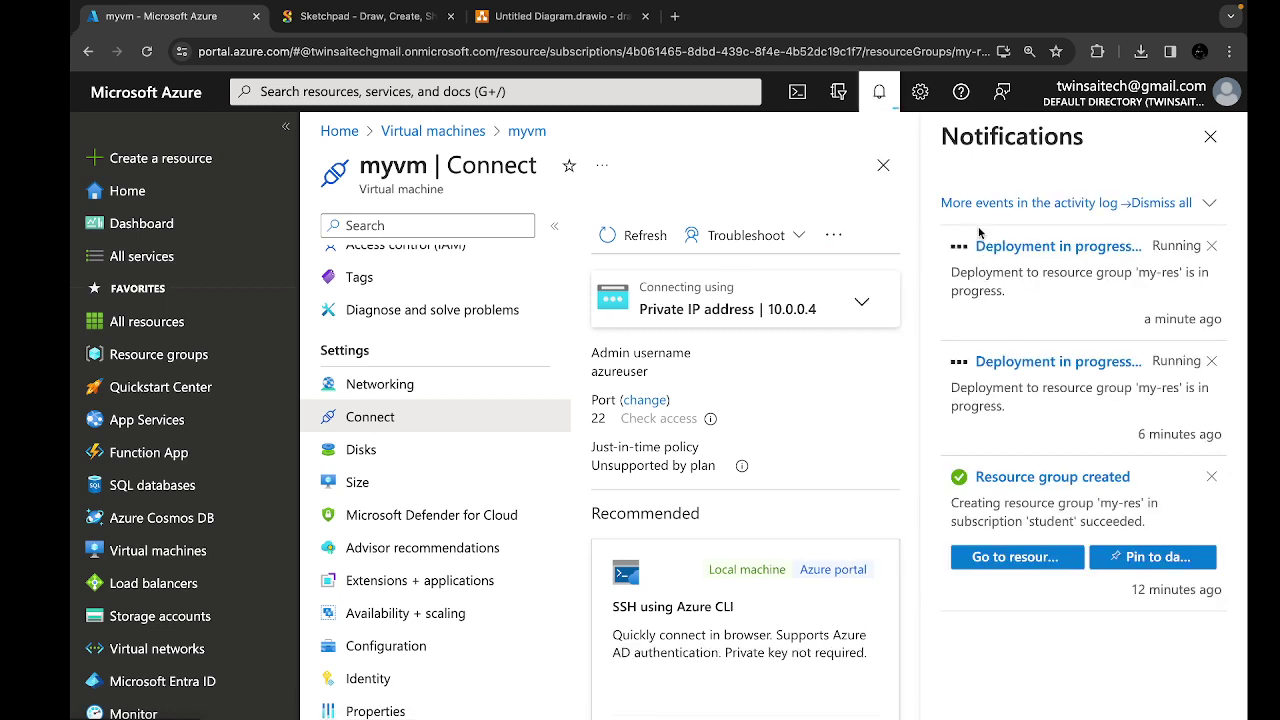
pyautogui.click(1209, 138)
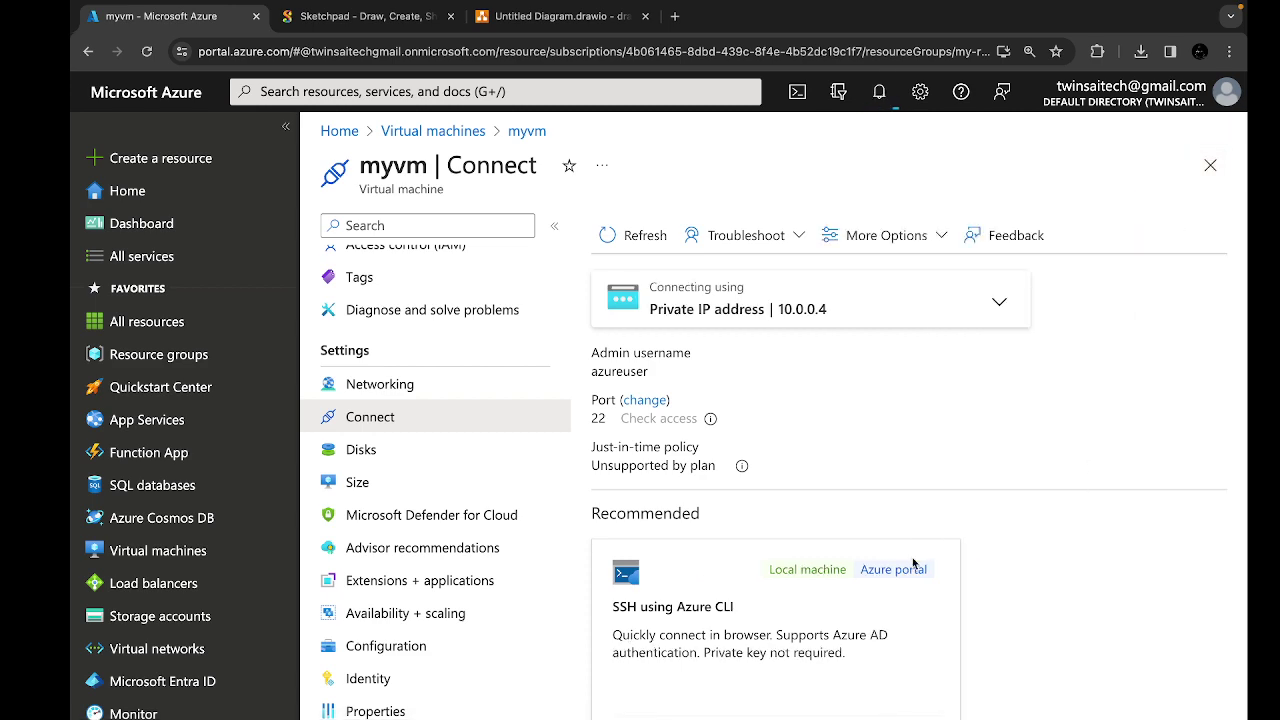
pyautogui.scroll(-5, 753, 484)
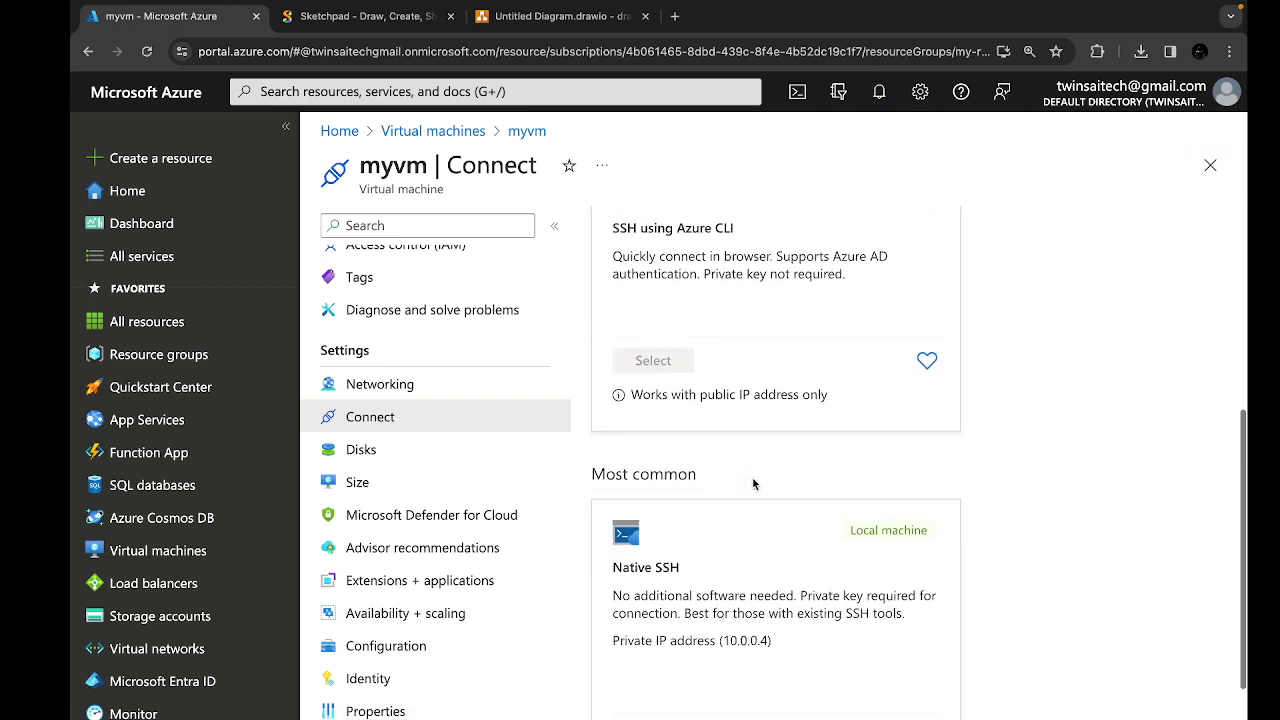
pyautogui.scroll(4, 753, 484)
pyautogui.scroll(1, 753, 484)
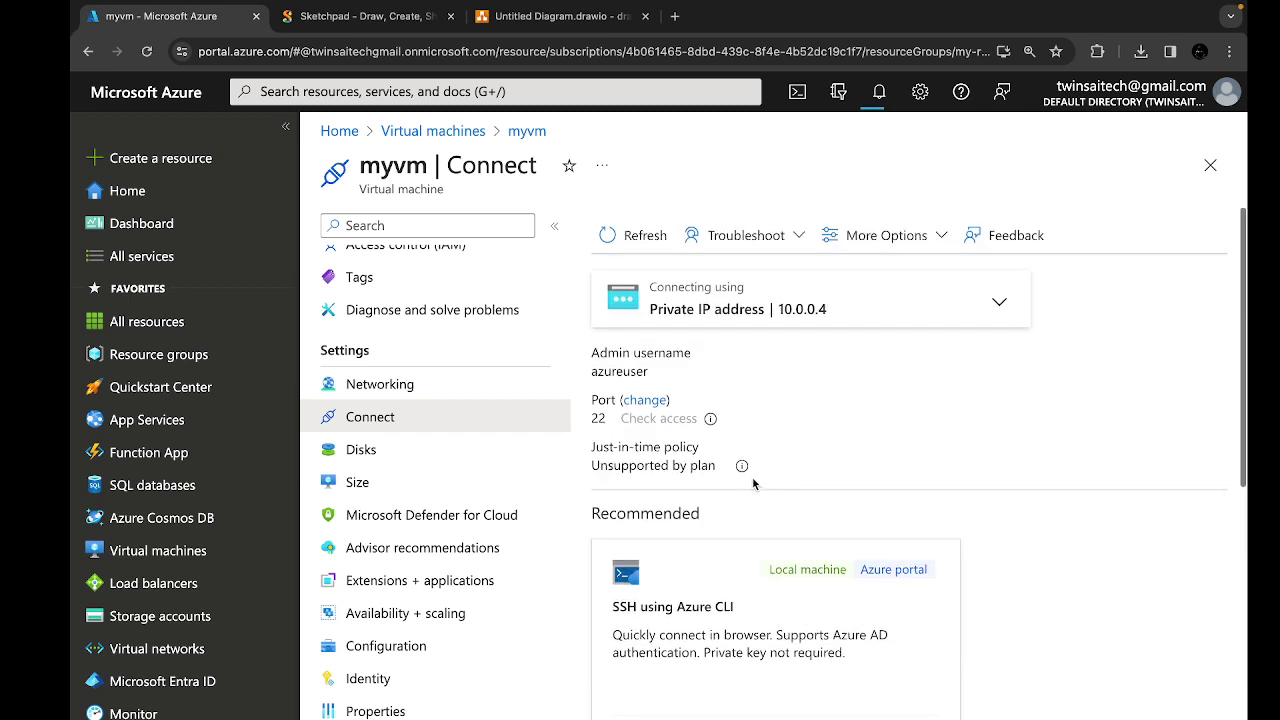
# Step: Return to the my-vnet virtual network and review its Subnets and Bastion settings, ending on the subnet list
pyautogui.click(340, 131)
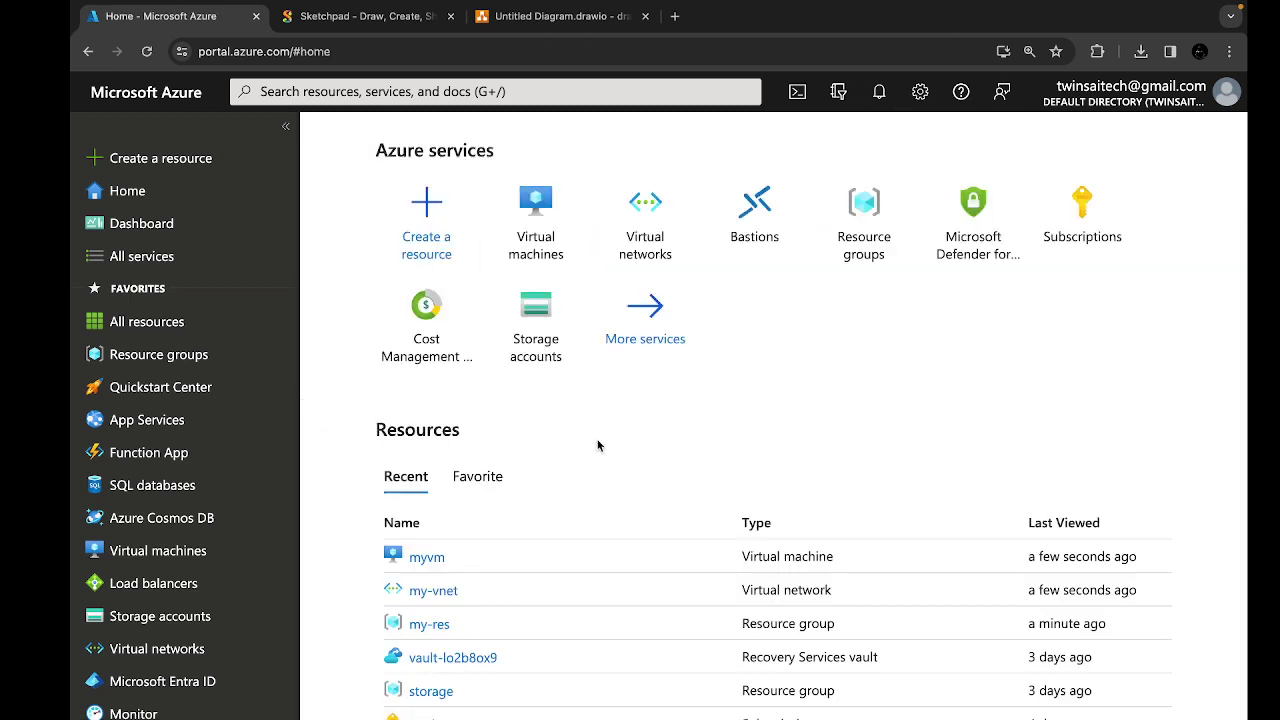
pyautogui.click(660, 258)
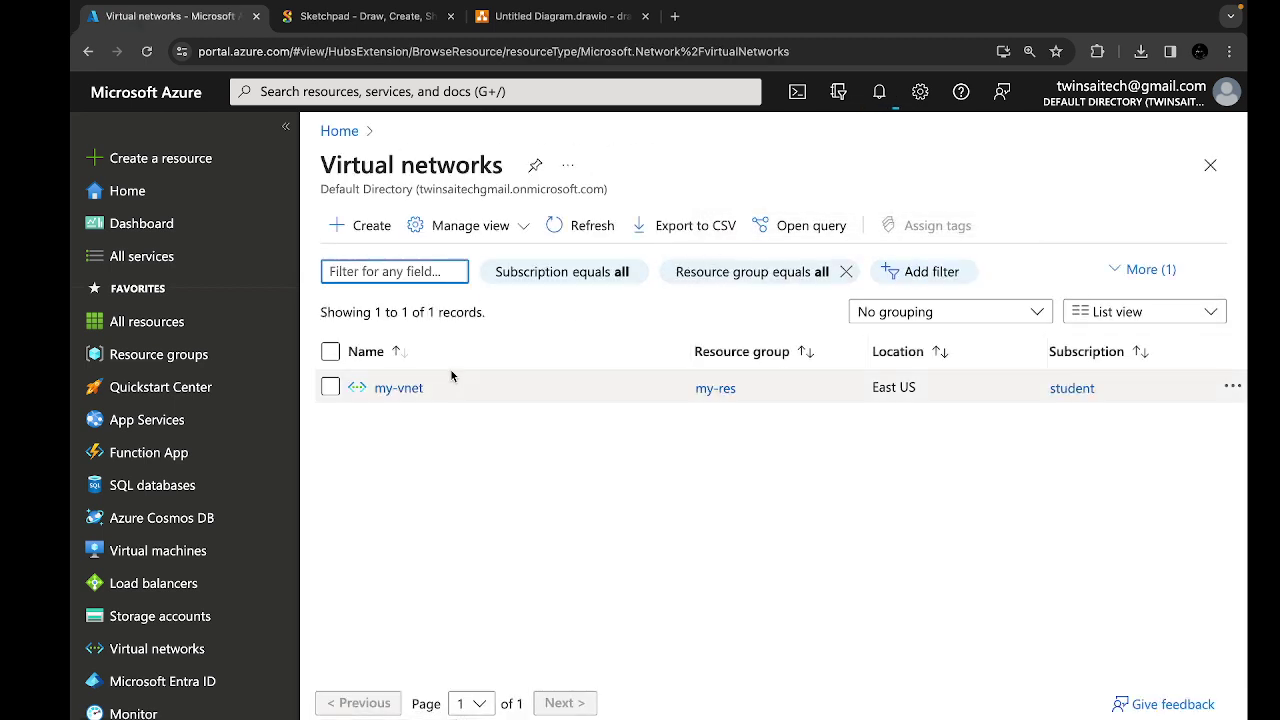
pyautogui.click(400, 388)
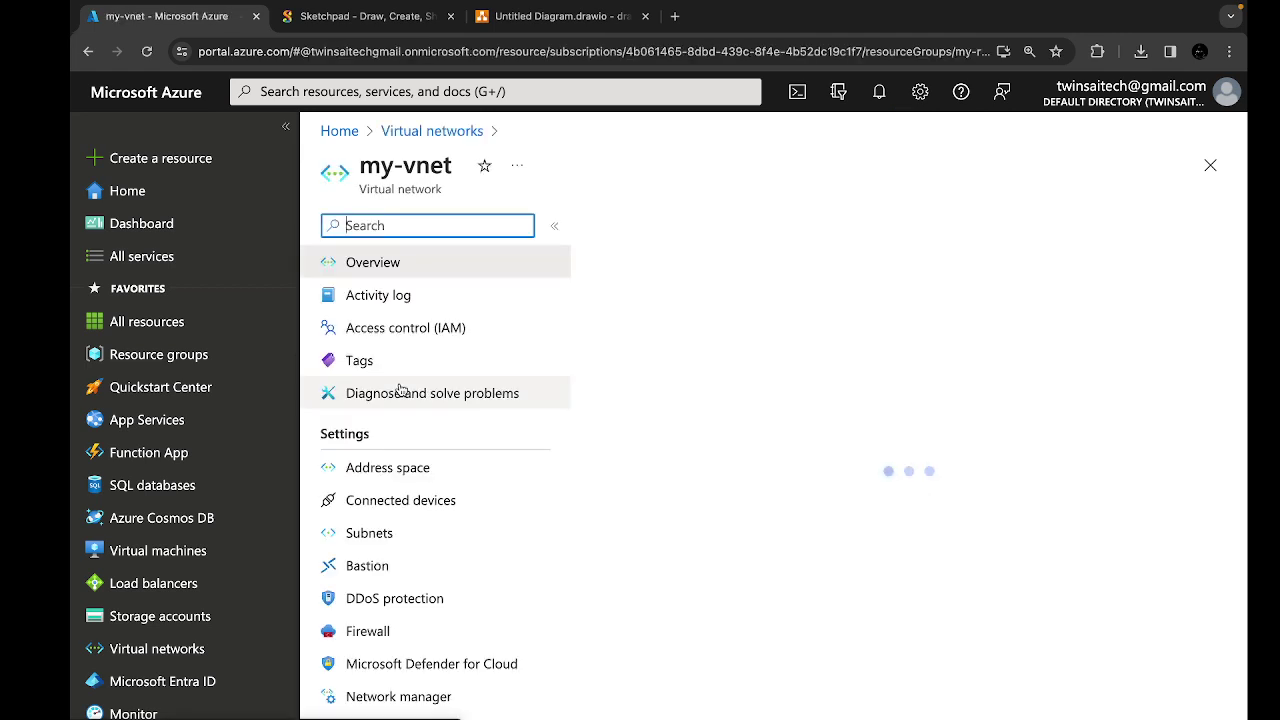
pyautogui.click(358, 528)
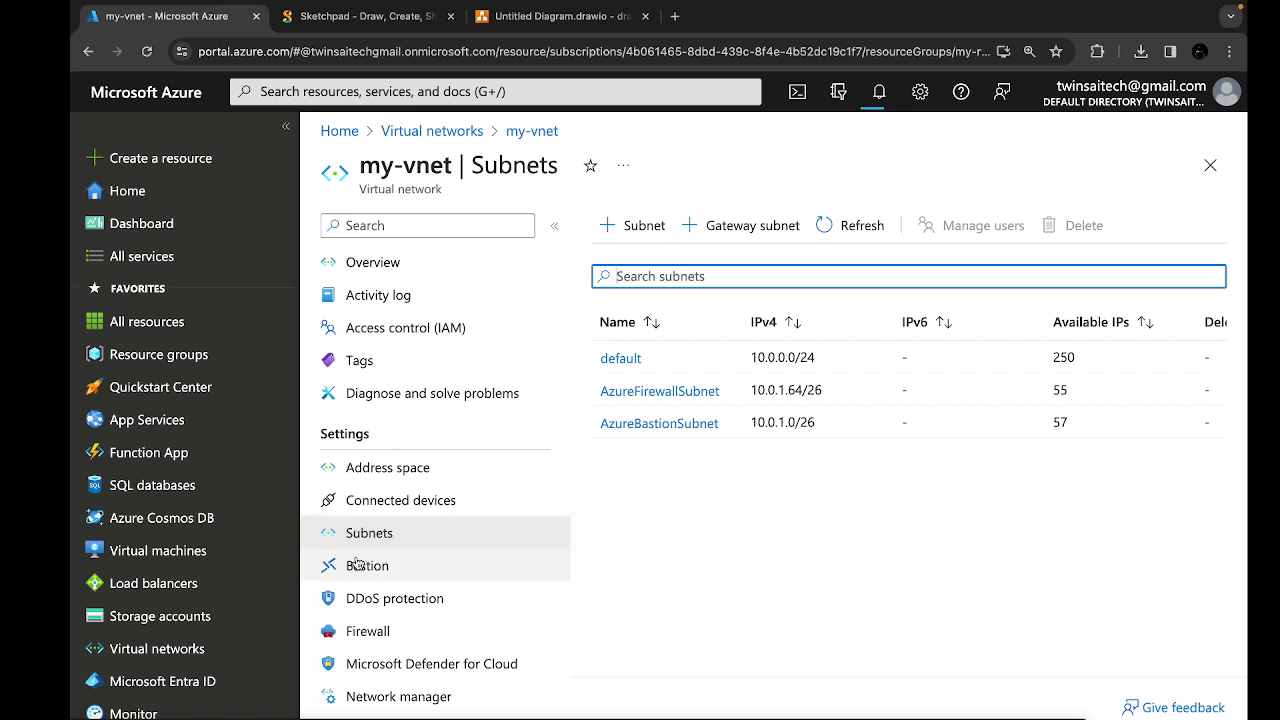
pyautogui.click(357, 568)
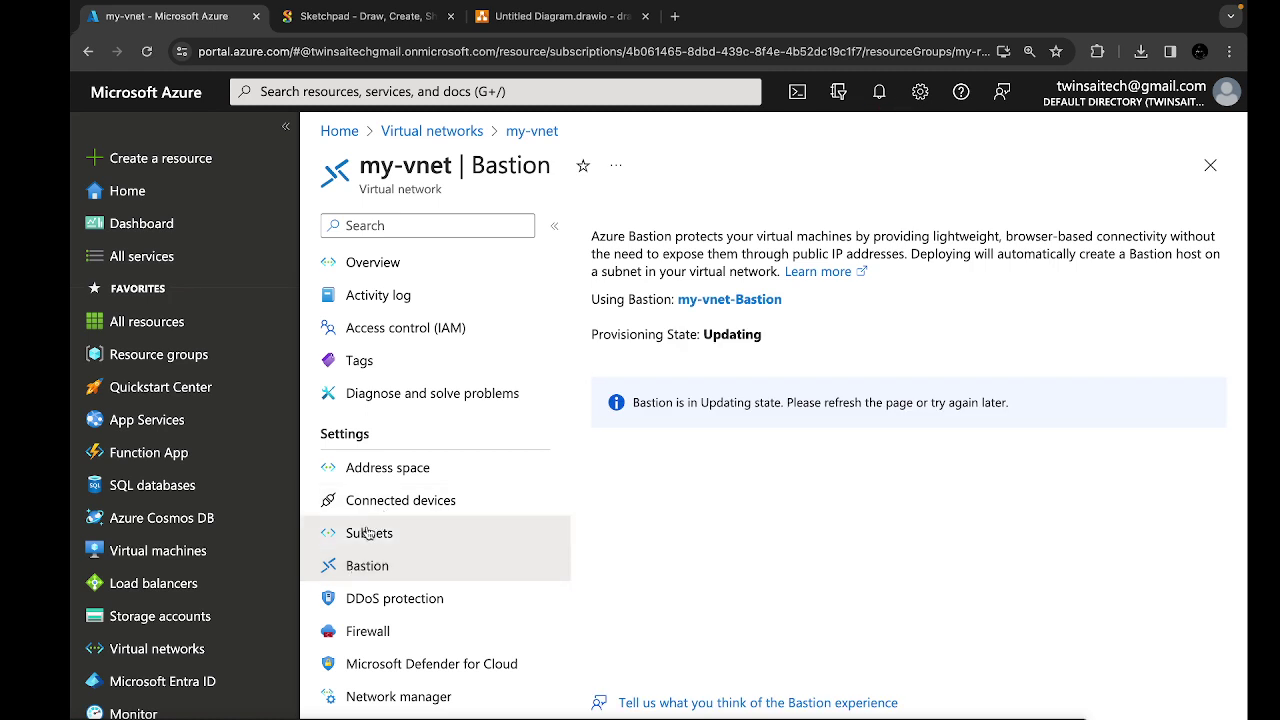
pyautogui.click(367, 532)
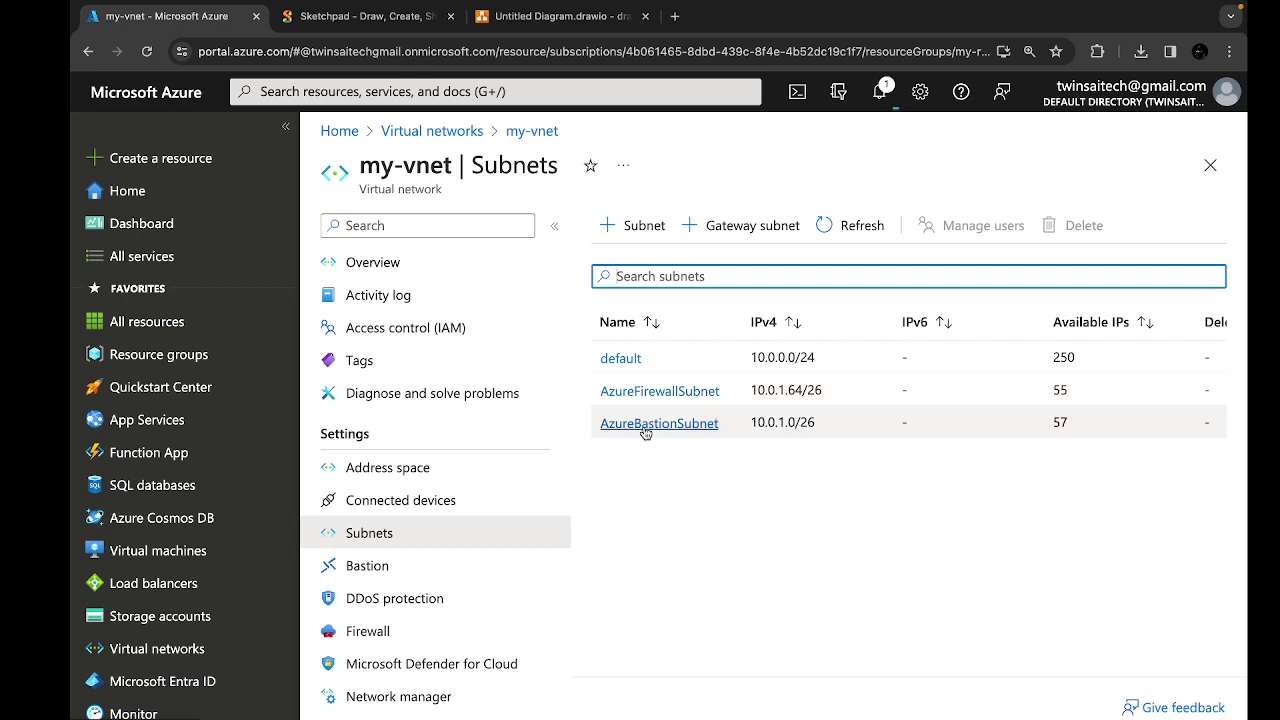
# Step: Inspect the default subnet's settings down to the private endpoint network policy and close them without saving
pyautogui.click(614, 358)
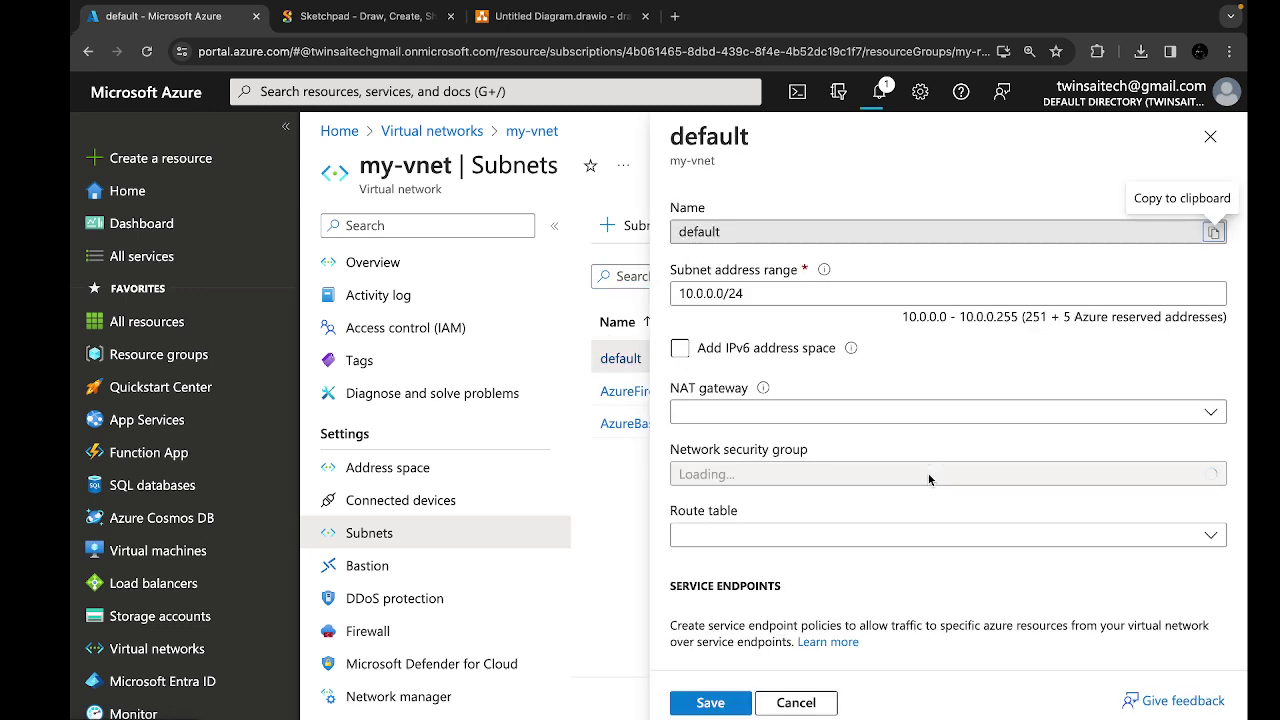
pyautogui.scroll(-3, 928, 479)
pyautogui.scroll(-2, 928, 473)
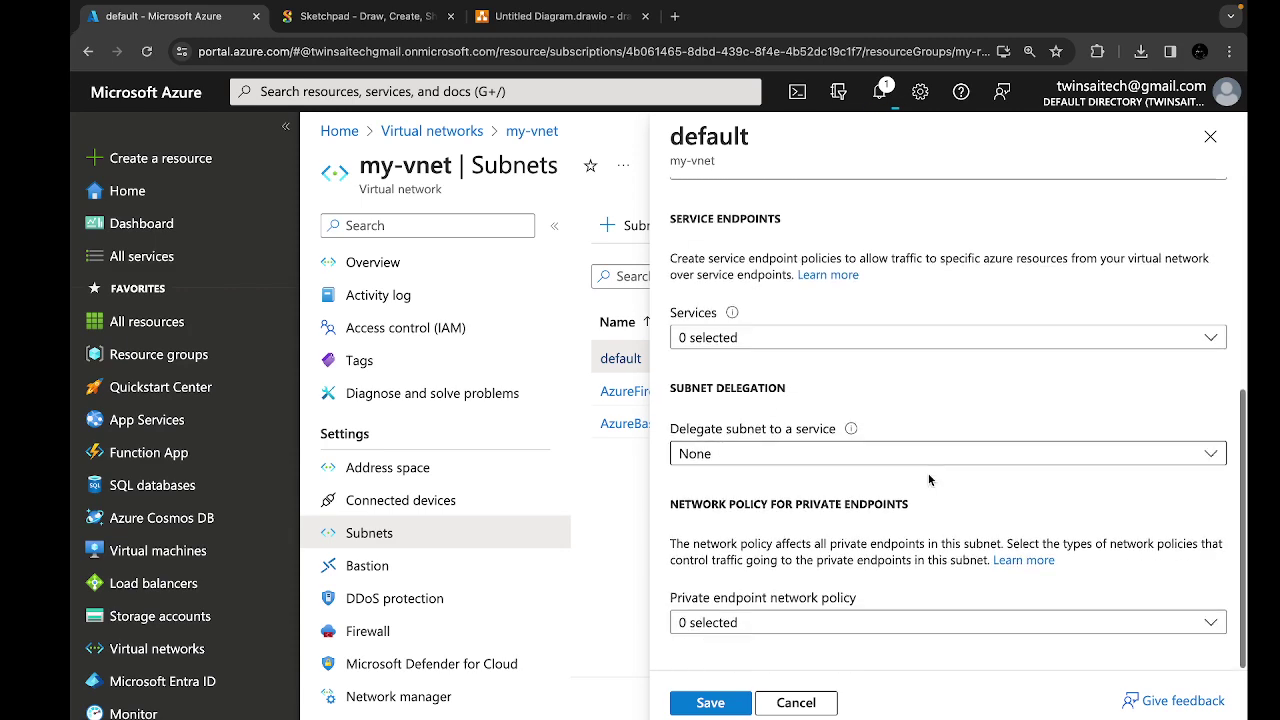
pyautogui.click(796, 703)
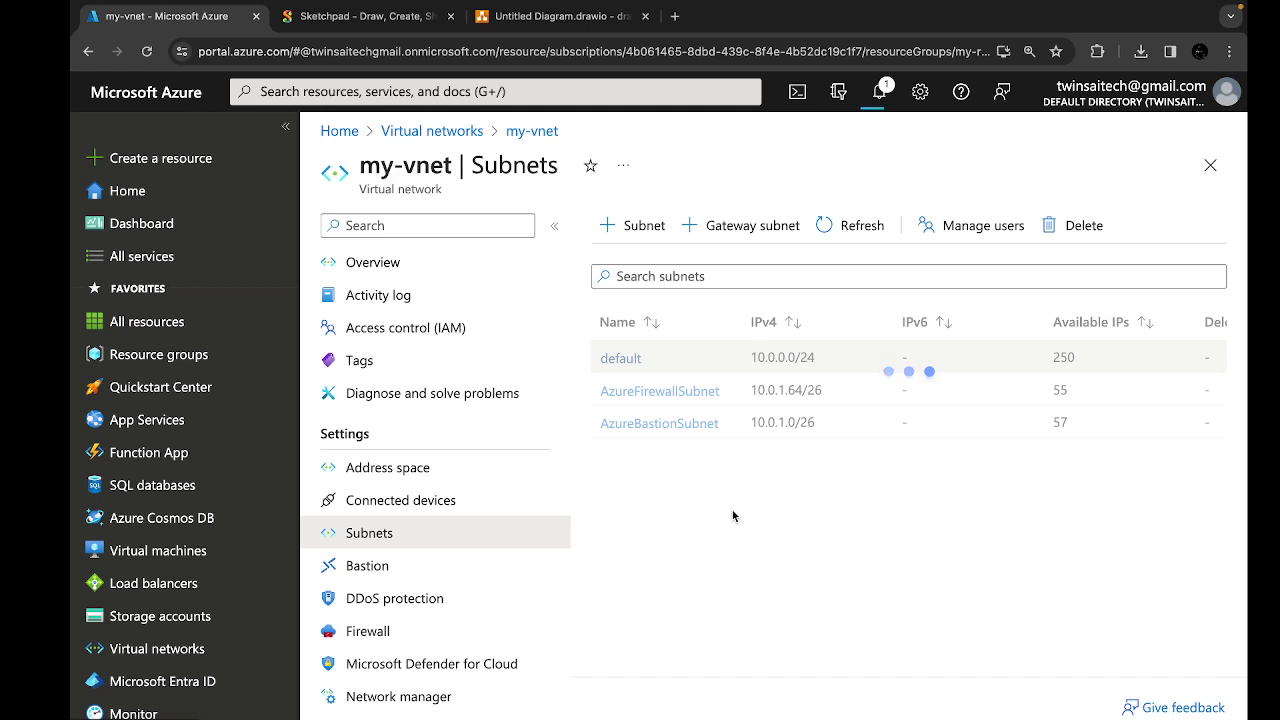
pyautogui.click(617, 362)
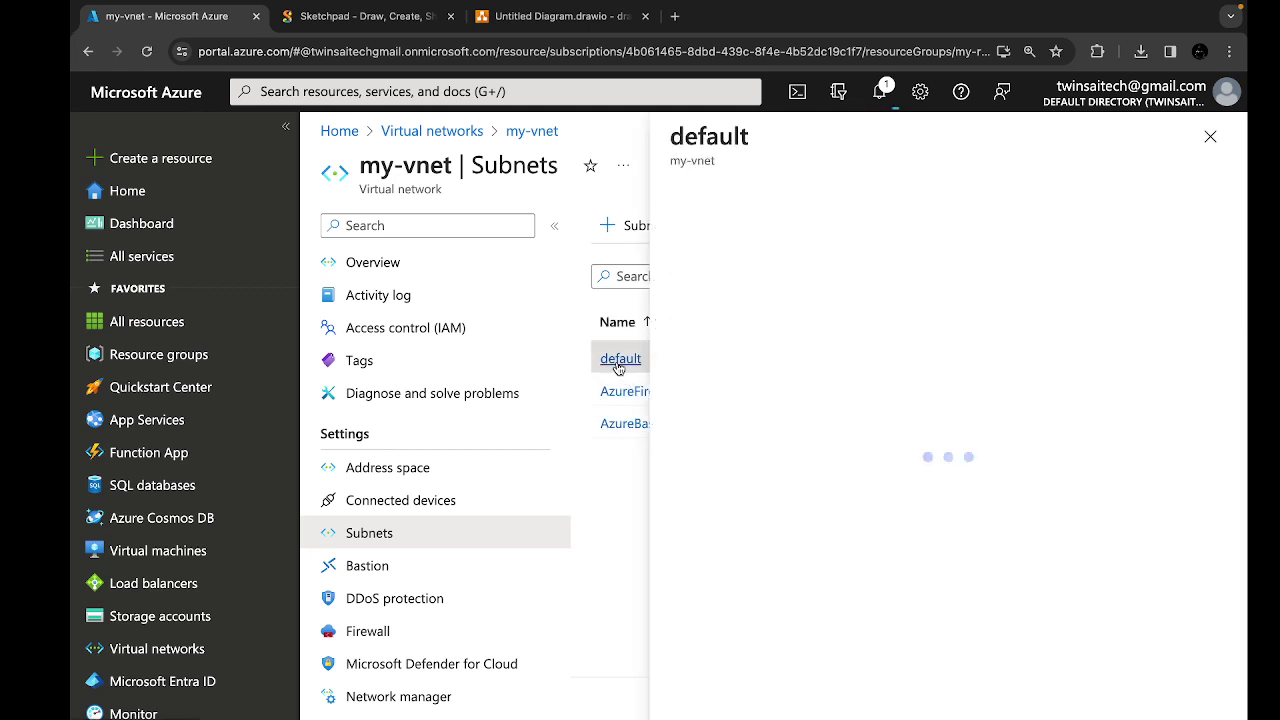
pyautogui.scroll(-4, 775, 504)
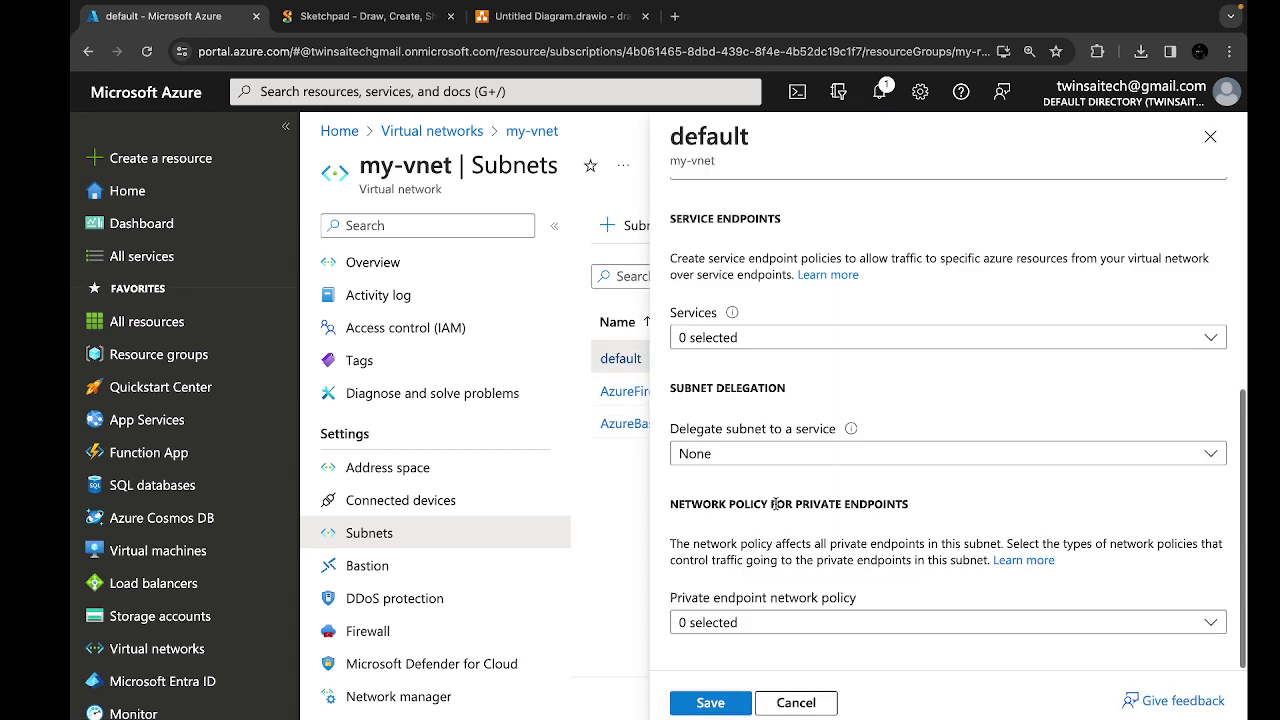
pyautogui.click(1209, 145)
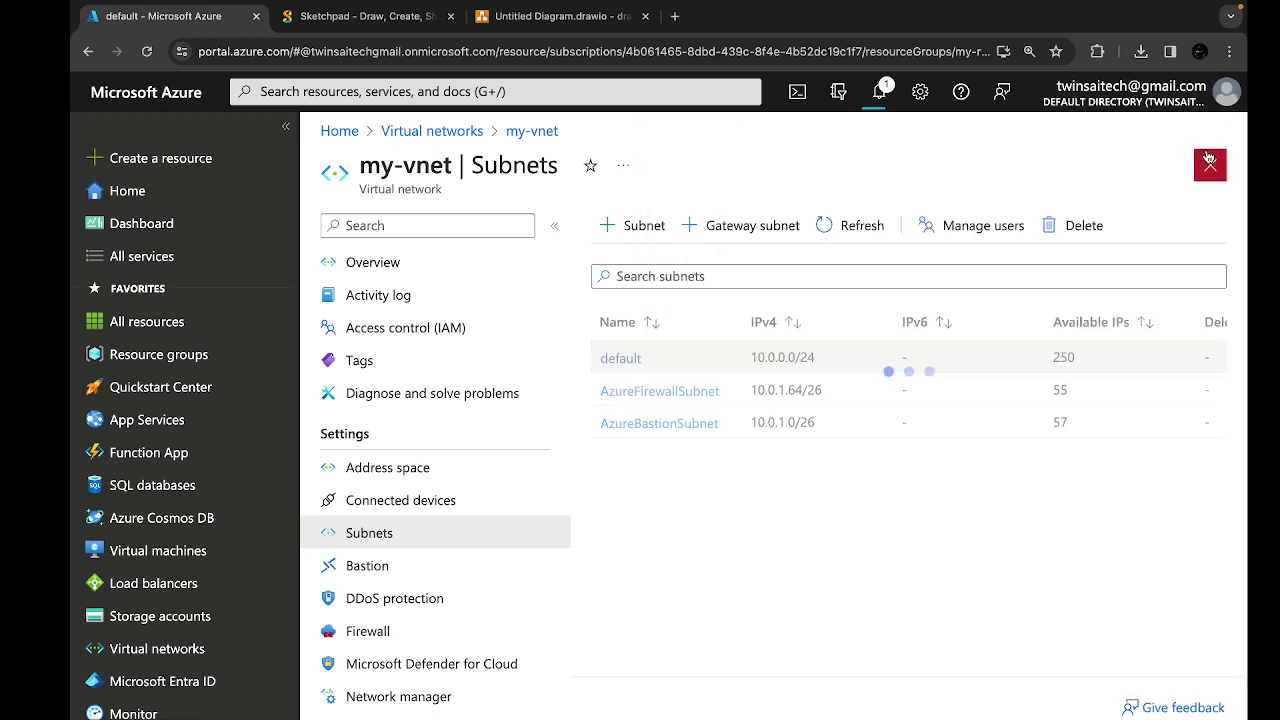
# Step: Return to the virtual machines list, open myvm and look through its overview details
pyautogui.click(340, 131)
pyautogui.click(643, 212)
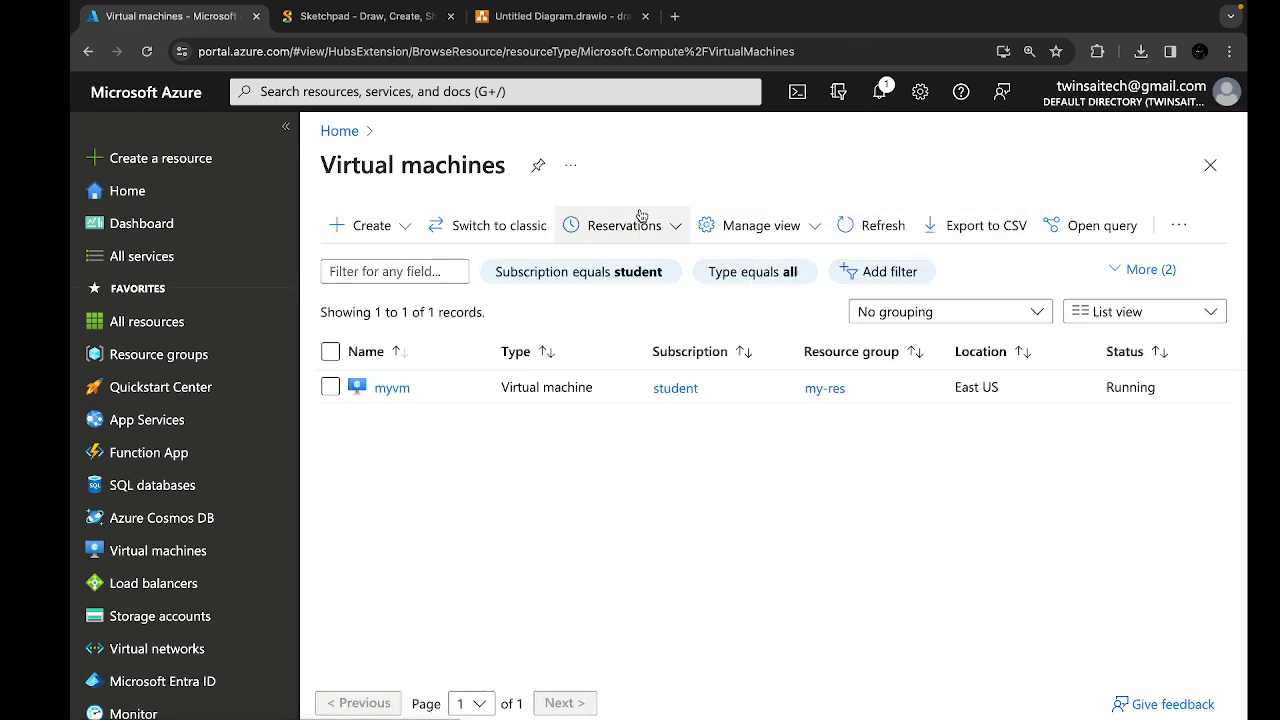
pyautogui.click(393, 387)
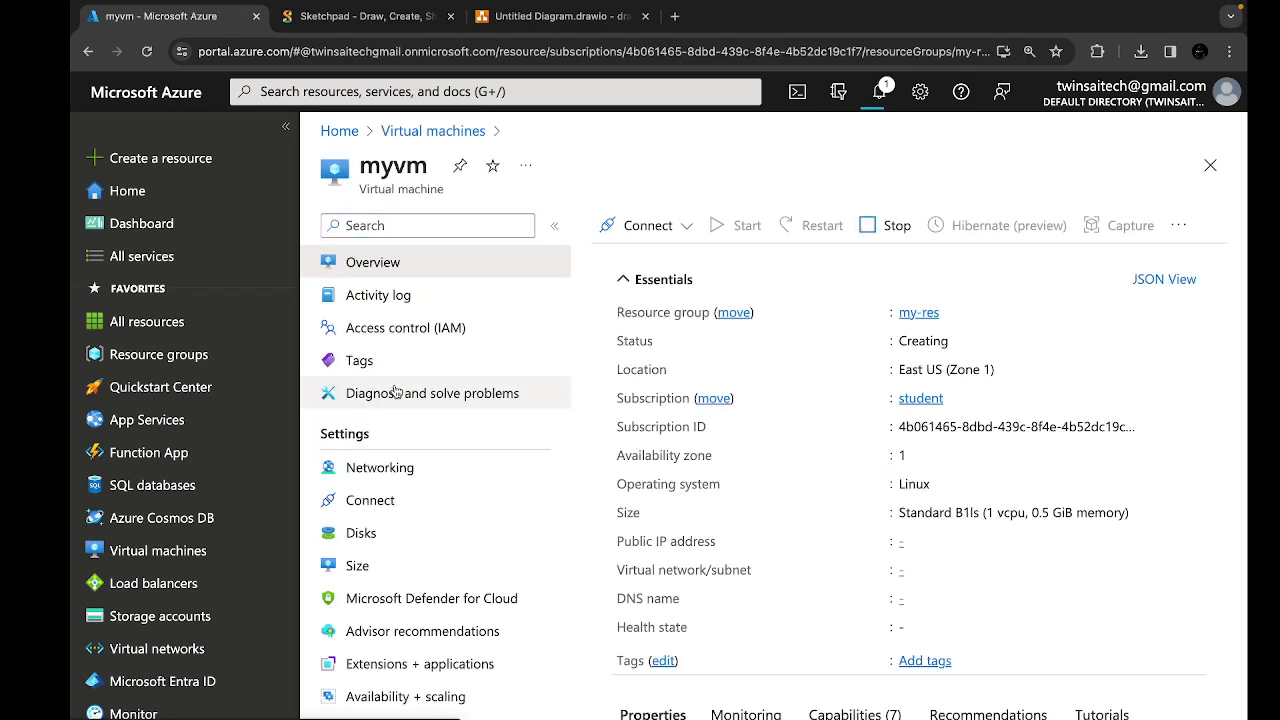
pyautogui.scroll(-7, 375, 600)
pyautogui.scroll(-2, 383, 620)
pyautogui.scroll(6, 383, 620)
pyautogui.scroll(5, 383, 620)
# Step: Review myvm's networking settings, including its network interface and inbound port rules
pyautogui.click(391, 470)
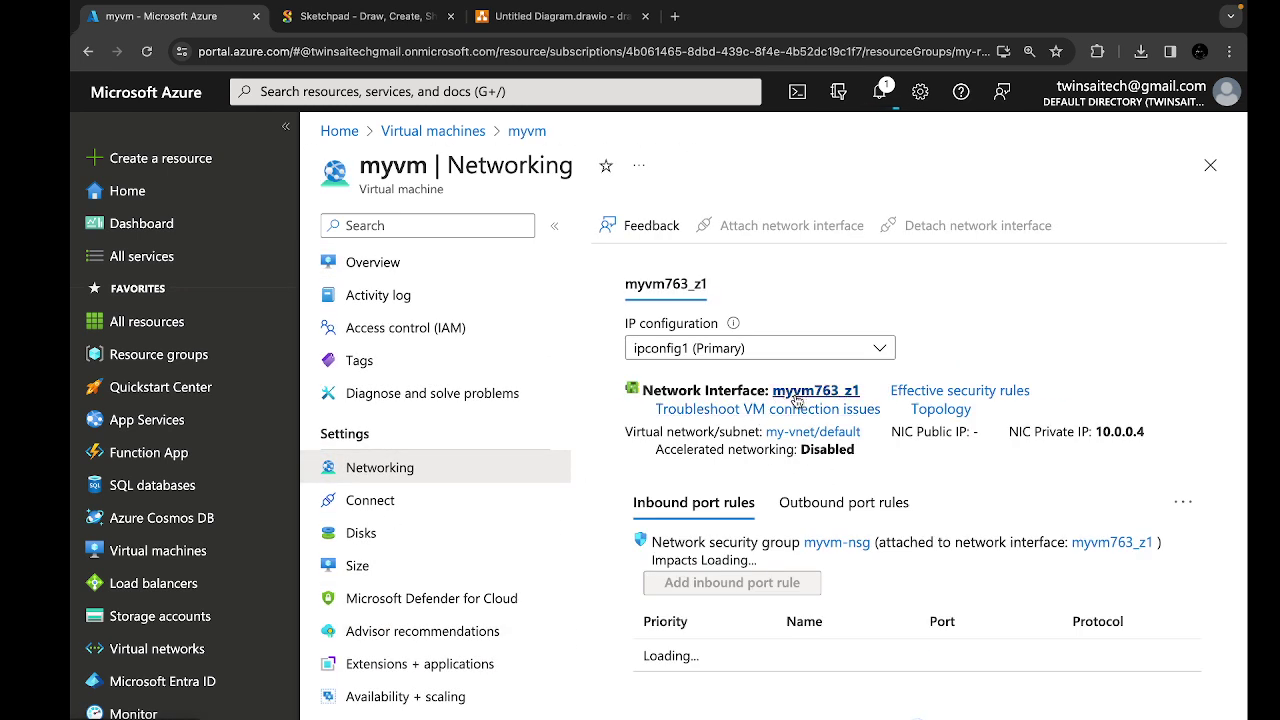
pyautogui.scroll(-2, 819, 467)
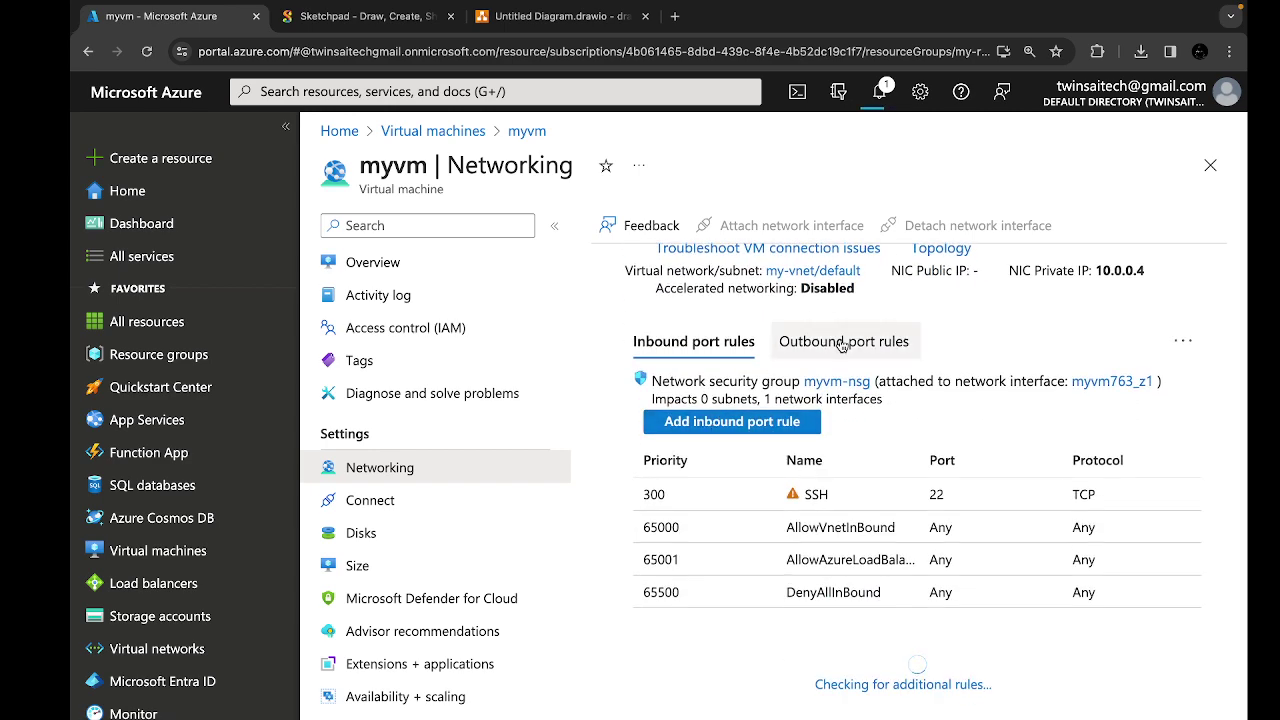
pyautogui.scroll(2, 843, 345)
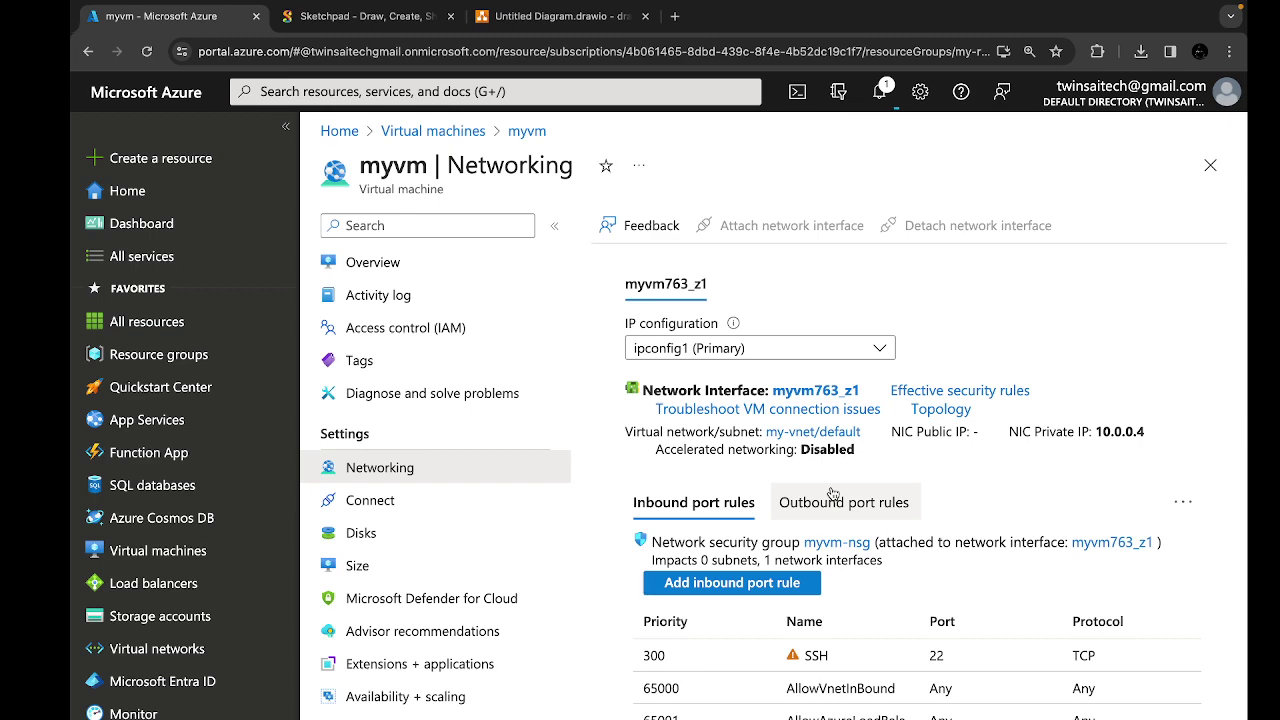
pyautogui.scroll(-2, 833, 495)
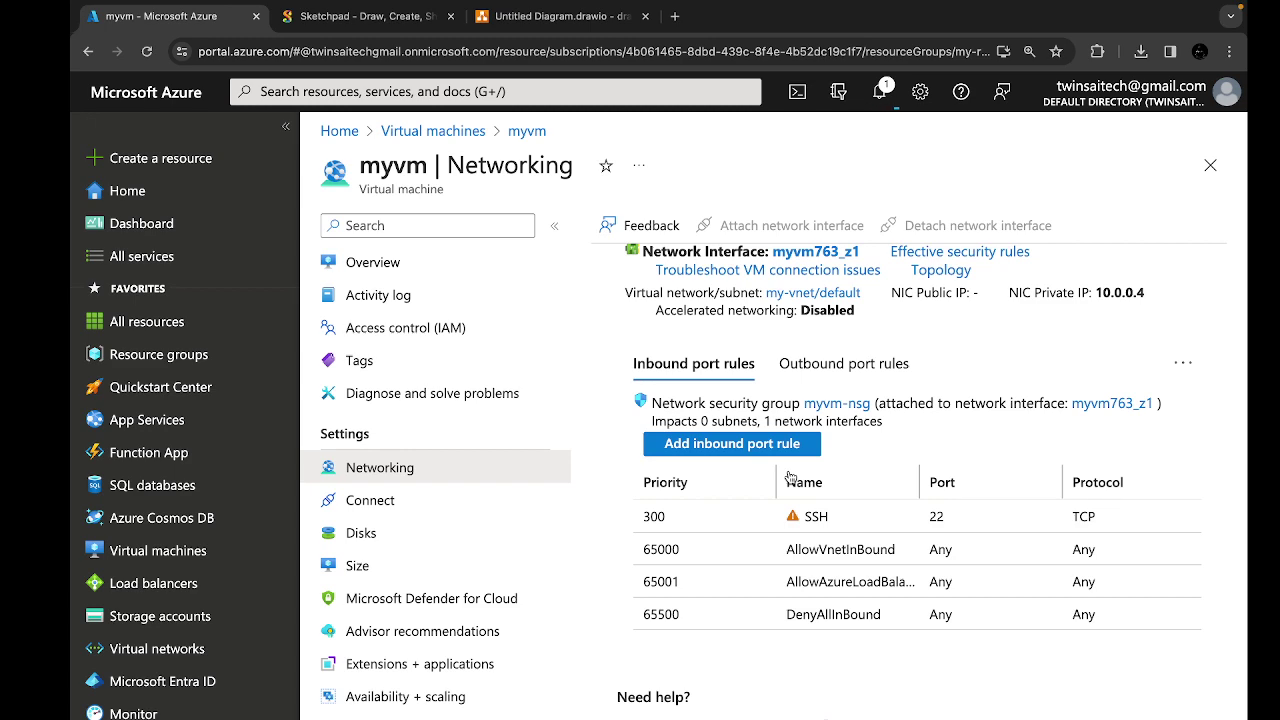
pyautogui.scroll(2, 790, 476)
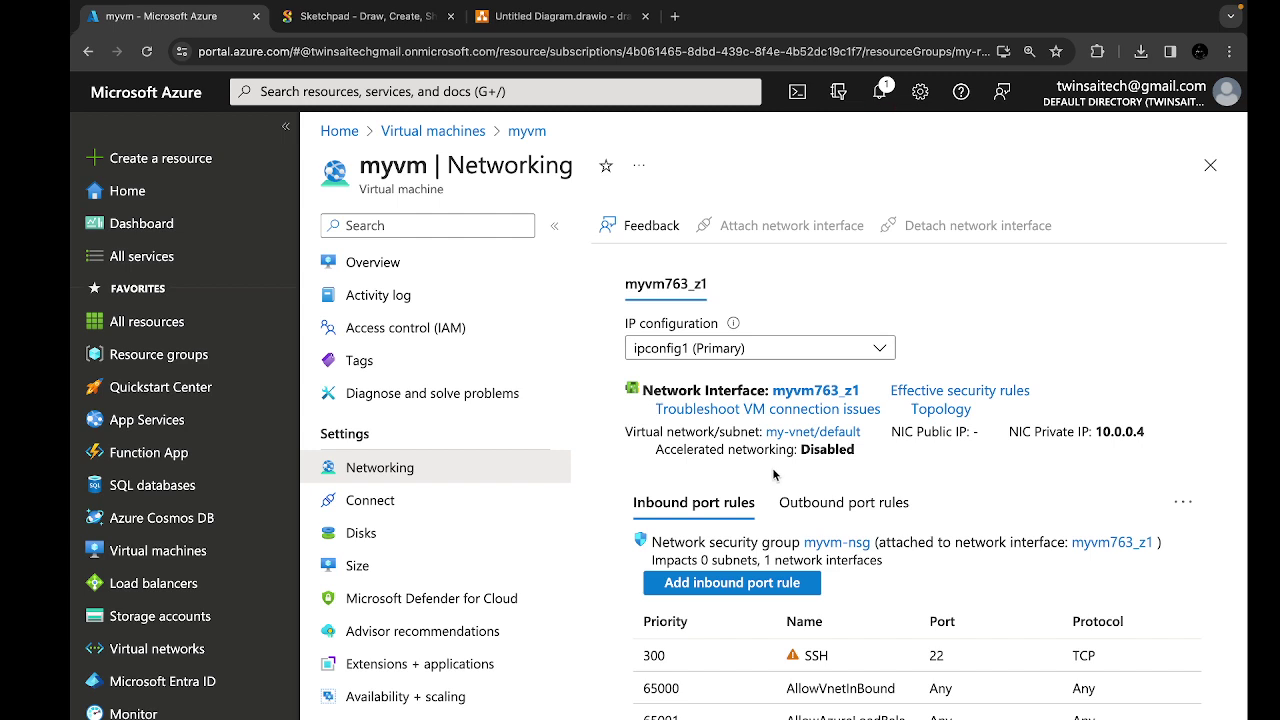
# Step: Switch to Sketchpad, create a new blank Color canvas and draw a large rough rectangle freehand near its center
pyautogui.click(365, 16)
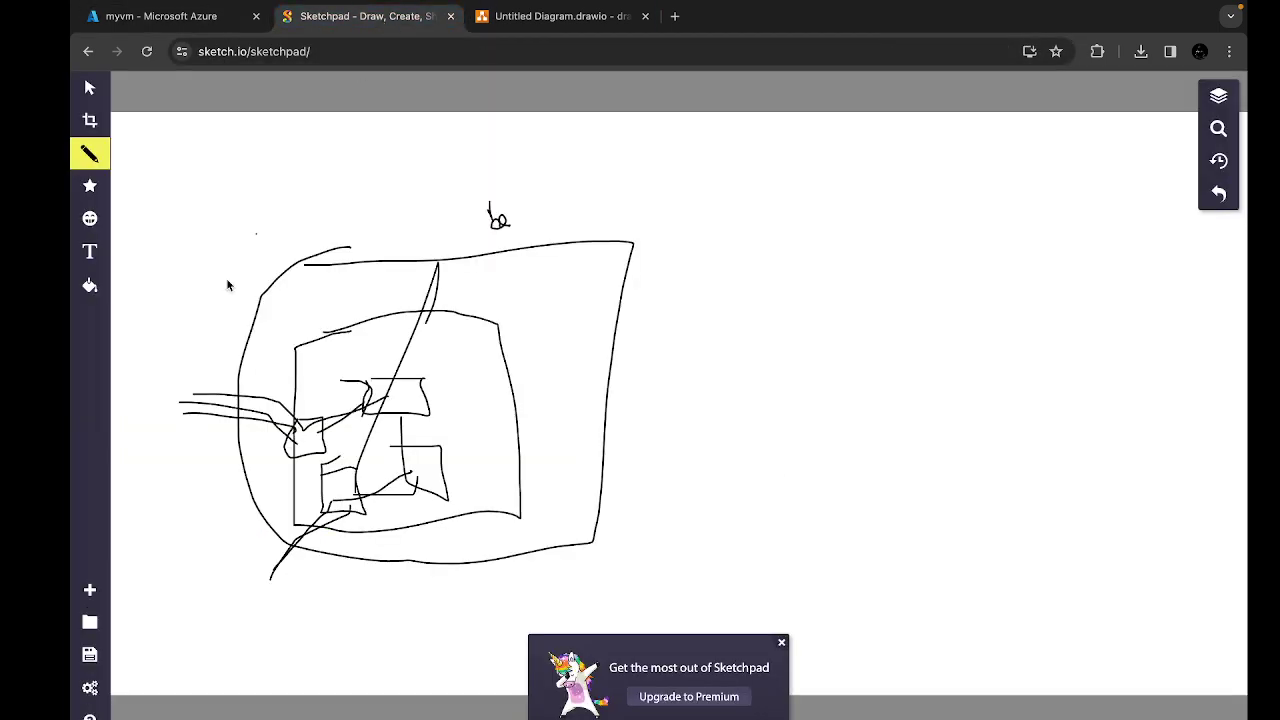
pyautogui.click(105, 598)
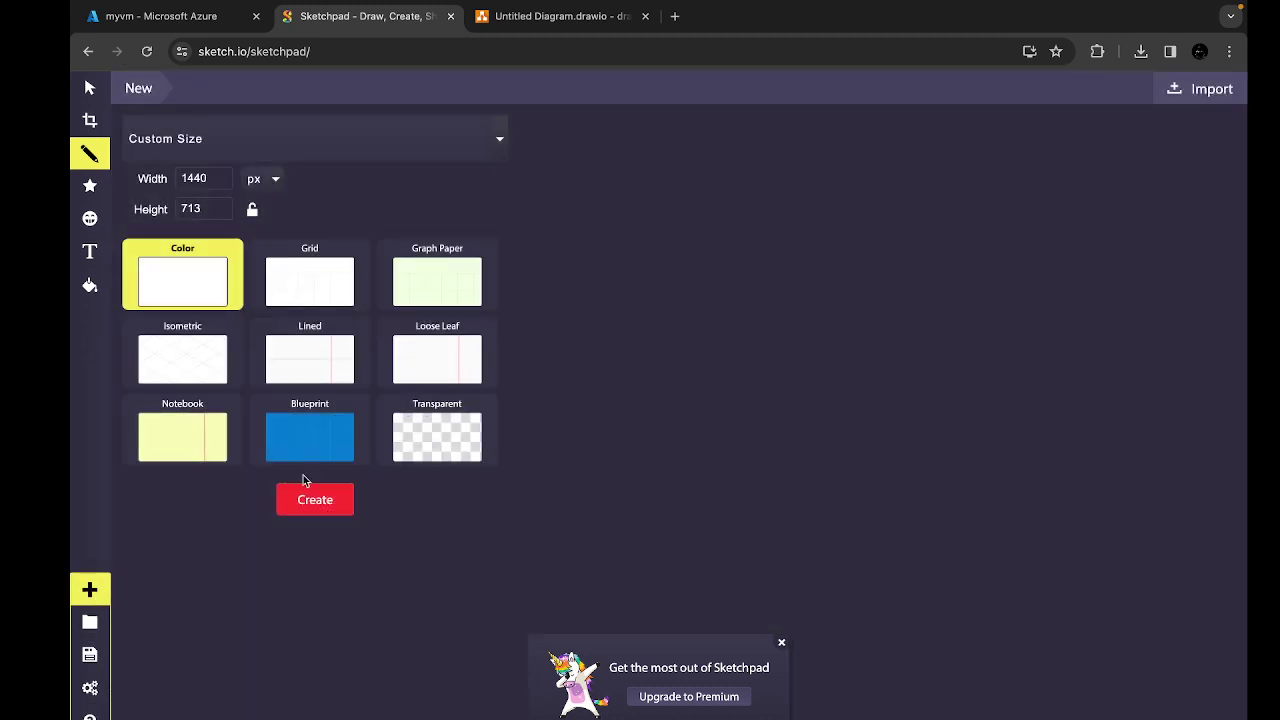
pyautogui.click(305, 503)
pyautogui.moveTo(429, 228)
pyautogui.mouseDown()
pyautogui.moveTo(751, 251)
pyautogui.moveTo(780, 514)
pyautogui.moveTo(409, 477)
pyautogui.moveTo(470, 197)
pyautogui.moveTo(481, 210)
pyautogui.mouseUp()
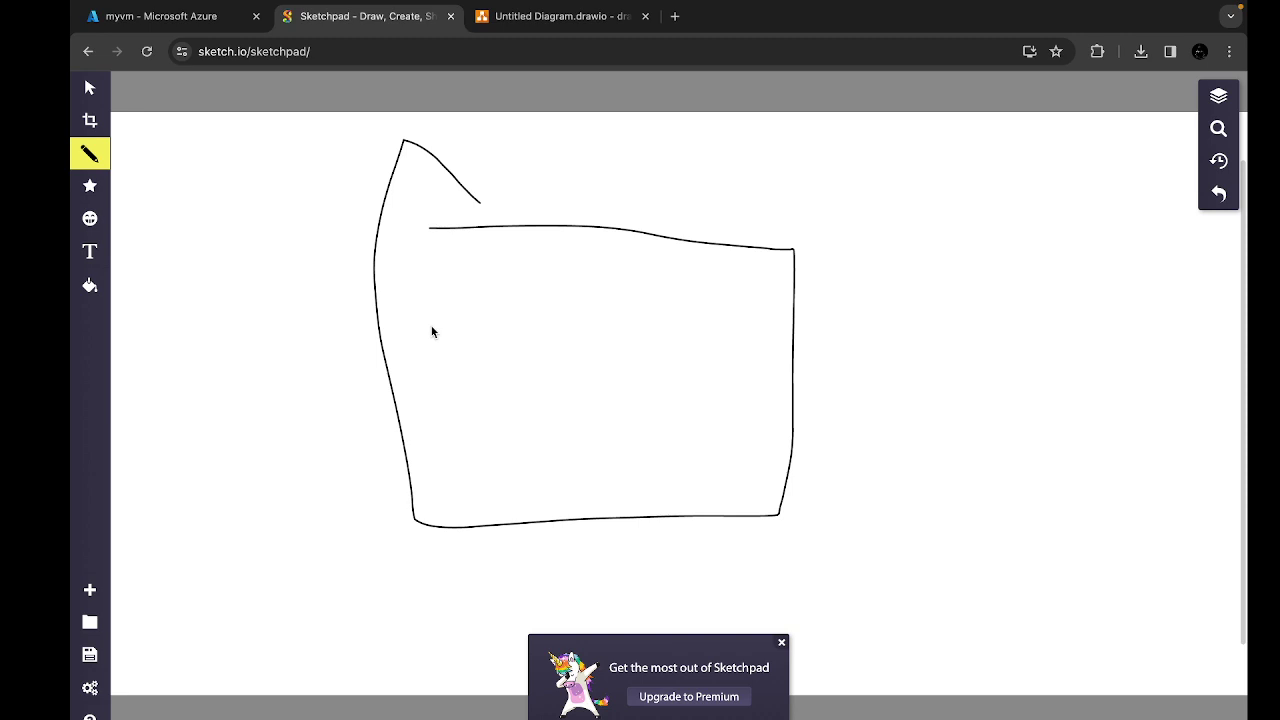
# Step: Return to the Azure portal and look through the settings and operations available for myvm
pyautogui.click(200, 20)
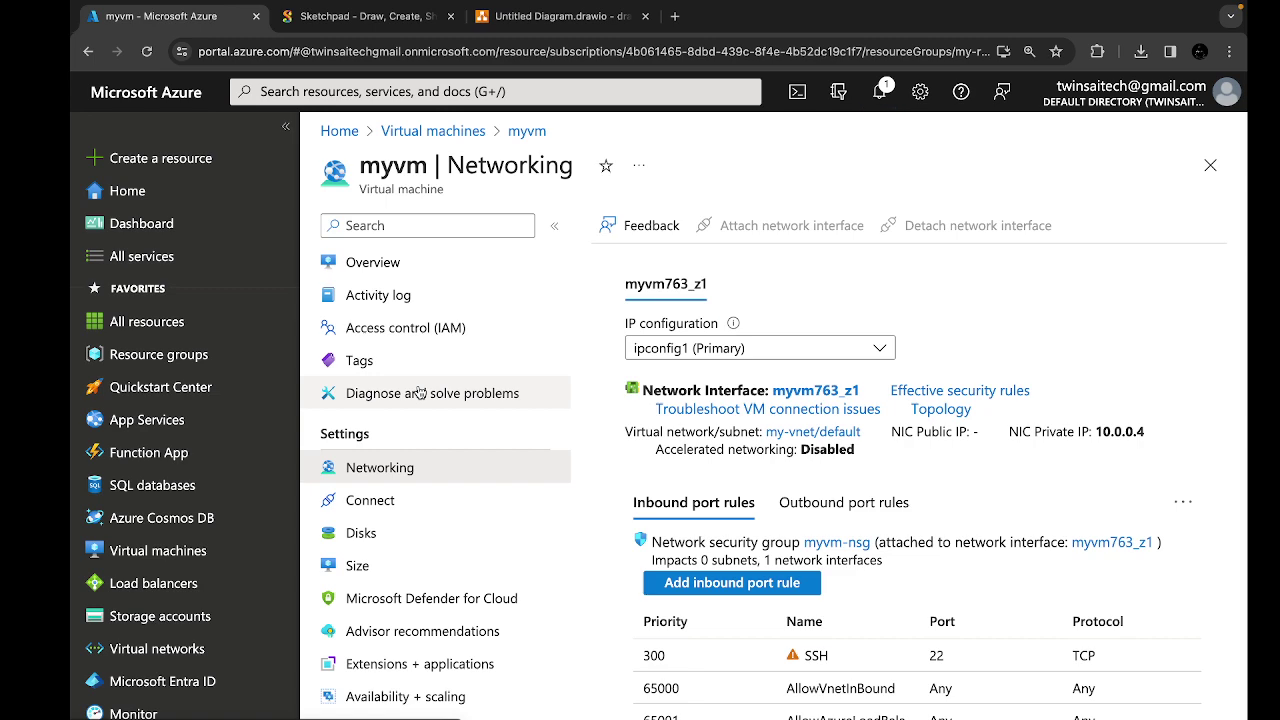
pyautogui.scroll(-3, 355, 565)
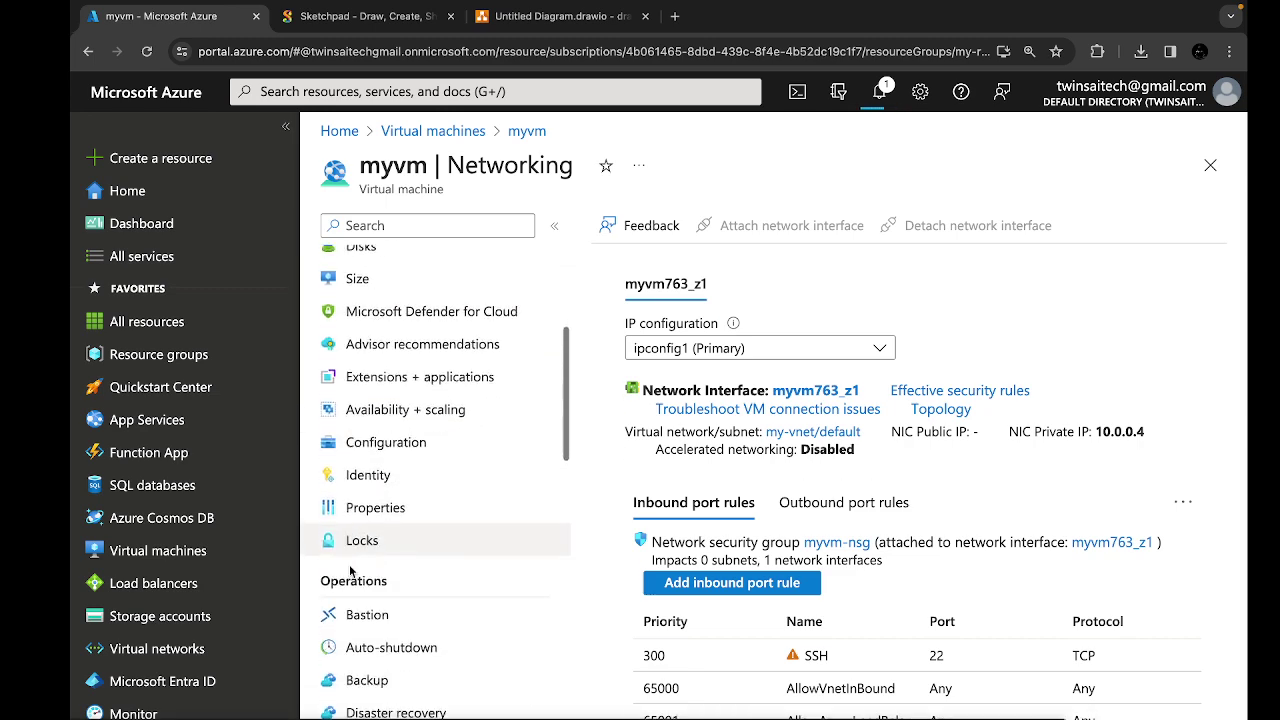
pyautogui.scroll(3, 352, 571)
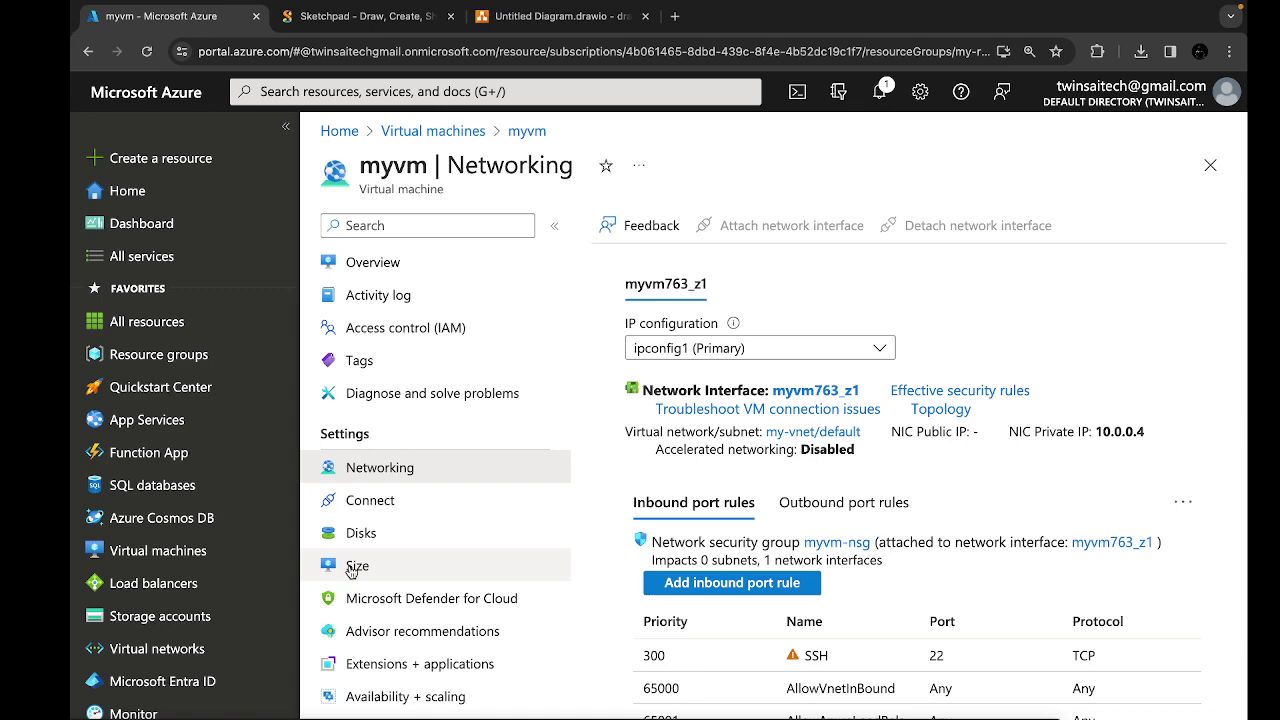
# Step: Switch to Sketchpad and draw a small freehand box inside the large rectangle near its left edge, with a stroke reaching it from outside
pyautogui.click(314, 10)
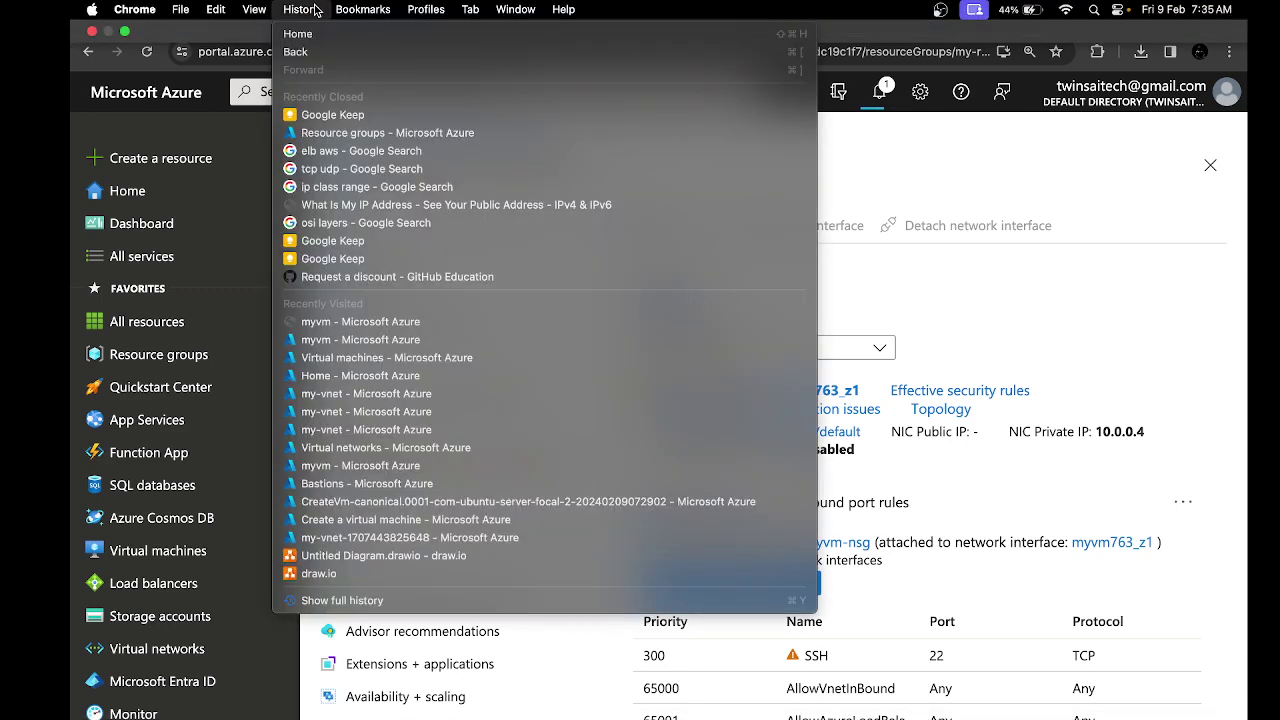
pyautogui.click(181, 210)
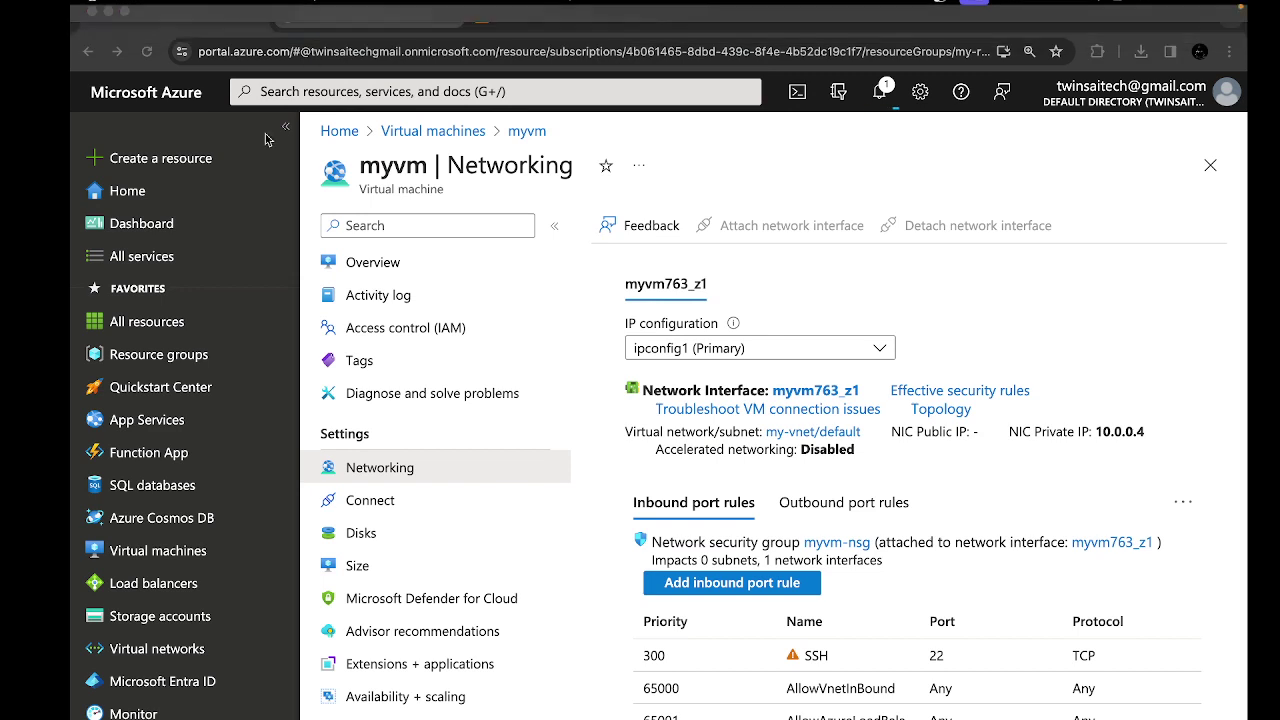
pyautogui.click(340, 16)
pyautogui.moveTo(440, 347)
pyautogui.mouseDown()
pyautogui.moveTo(482, 349)
pyautogui.moveTo(406, 391)
pyautogui.mouseUp()
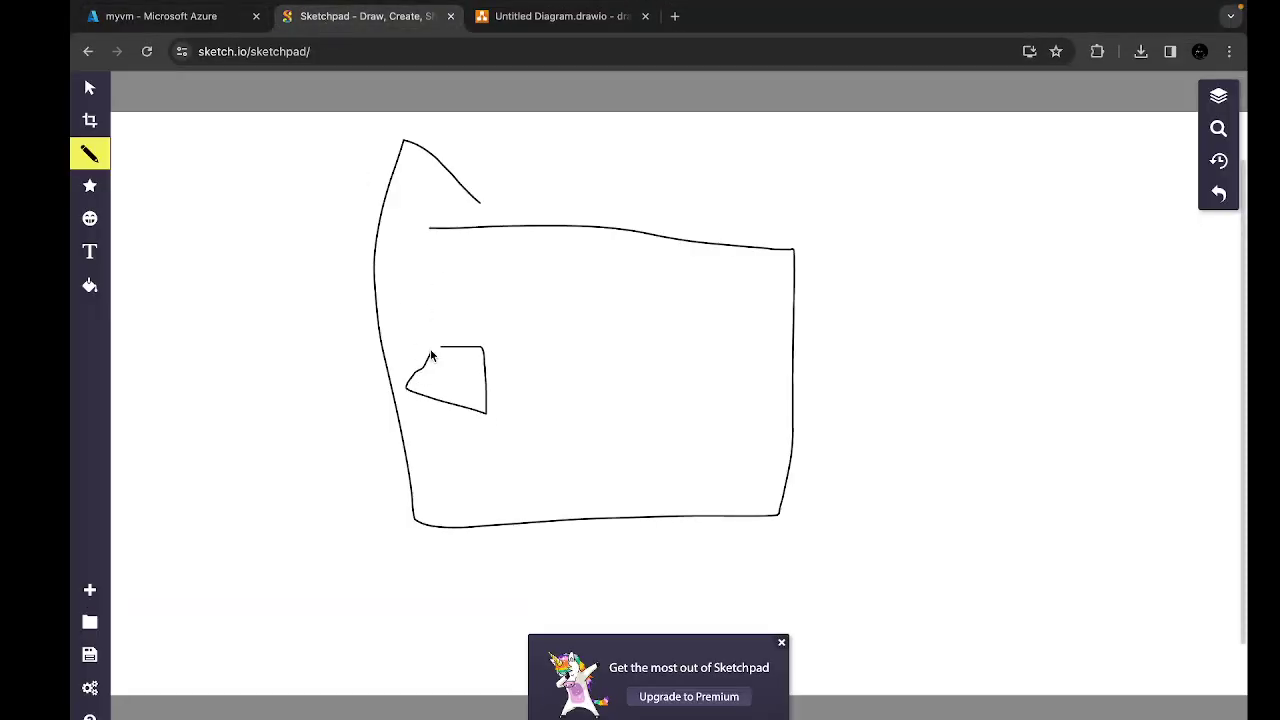
pyautogui.moveTo(344, 348); pyautogui.dragTo(453, 368)
# Step: Return to the Azure portal, open the virtual machines list and check the deployment notifications
pyautogui.click(204, 22)
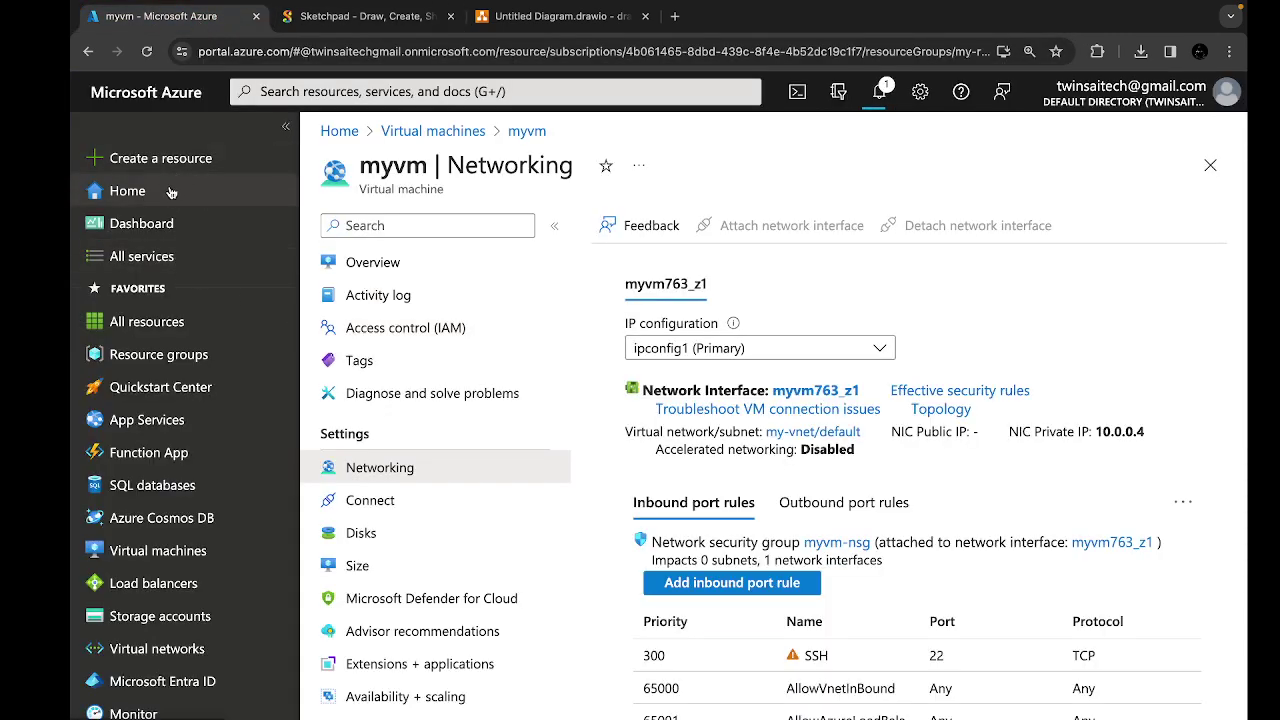
pyautogui.click(127, 191)
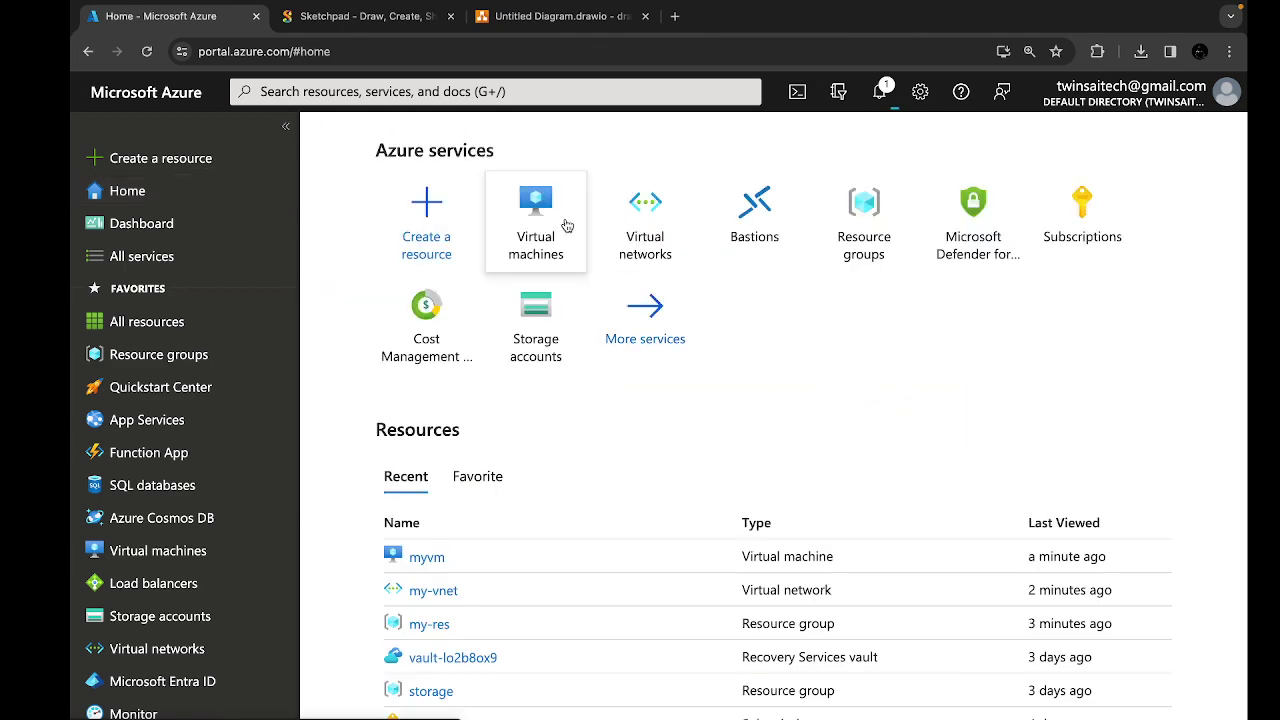
pyautogui.click(566, 226)
pyautogui.click(877, 91)
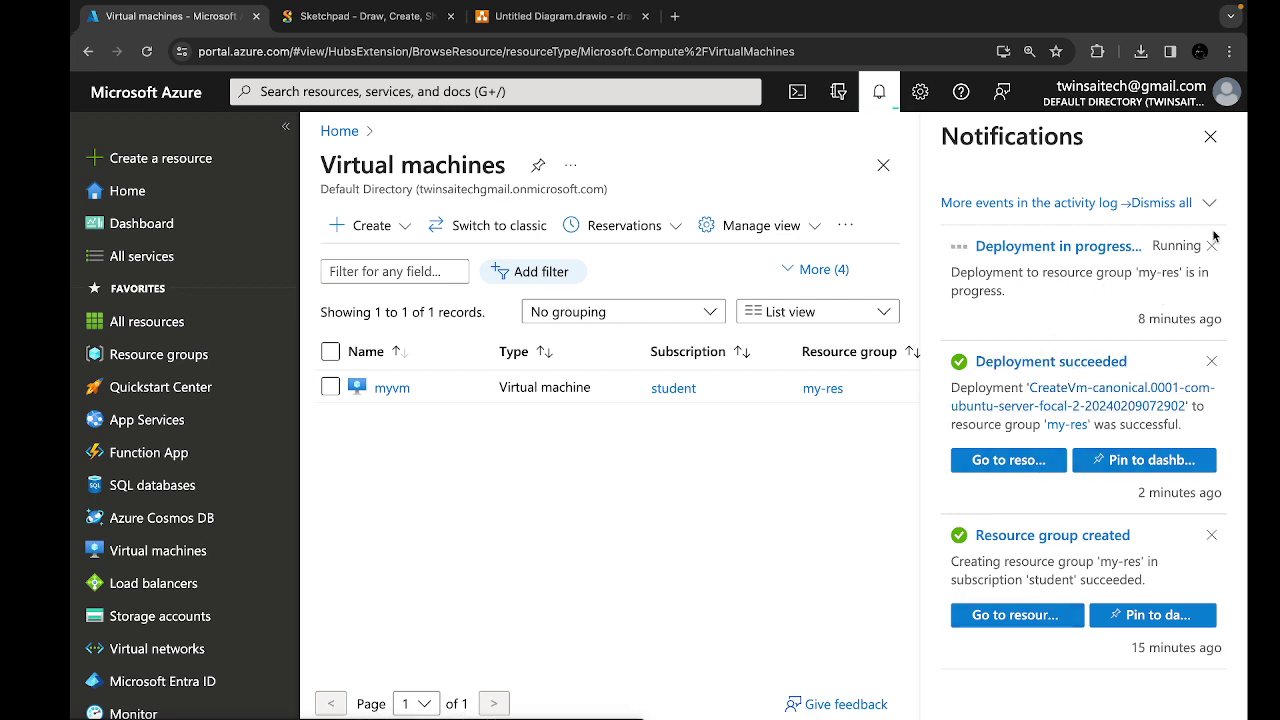
pyautogui.click(1212, 136)
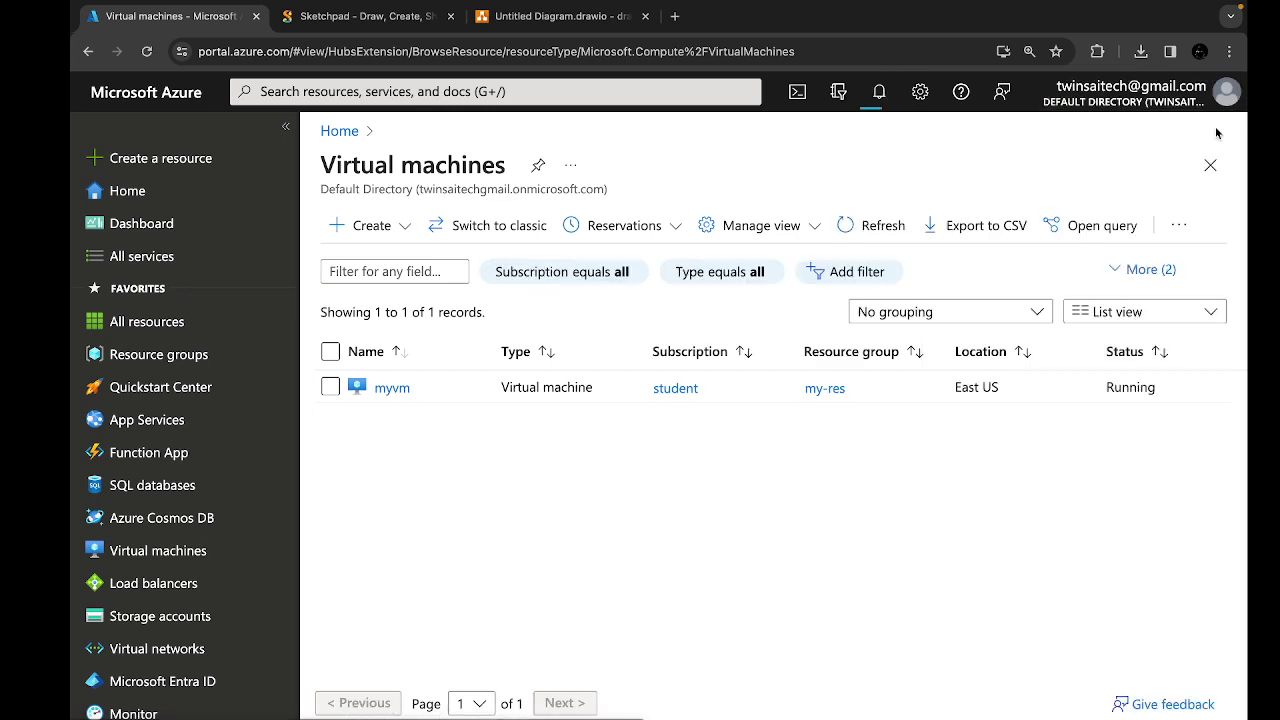
# Step: Open myvm and look through its available connection methods
pyautogui.click(391, 388)
pyautogui.click(404, 498)
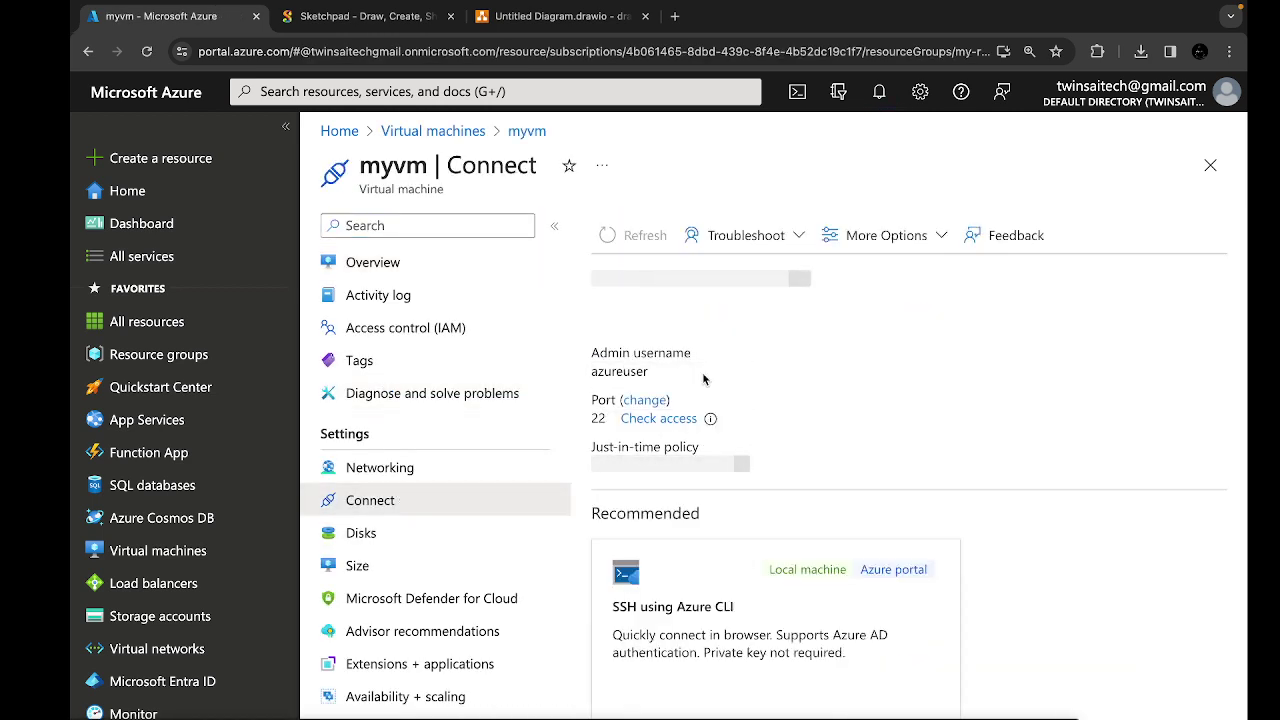
pyautogui.scroll(-5, 711, 331)
# Step: Find the Bastions service, open my-vnet-Bastion and review its sessions and overview details
pyautogui.click(331, 92)
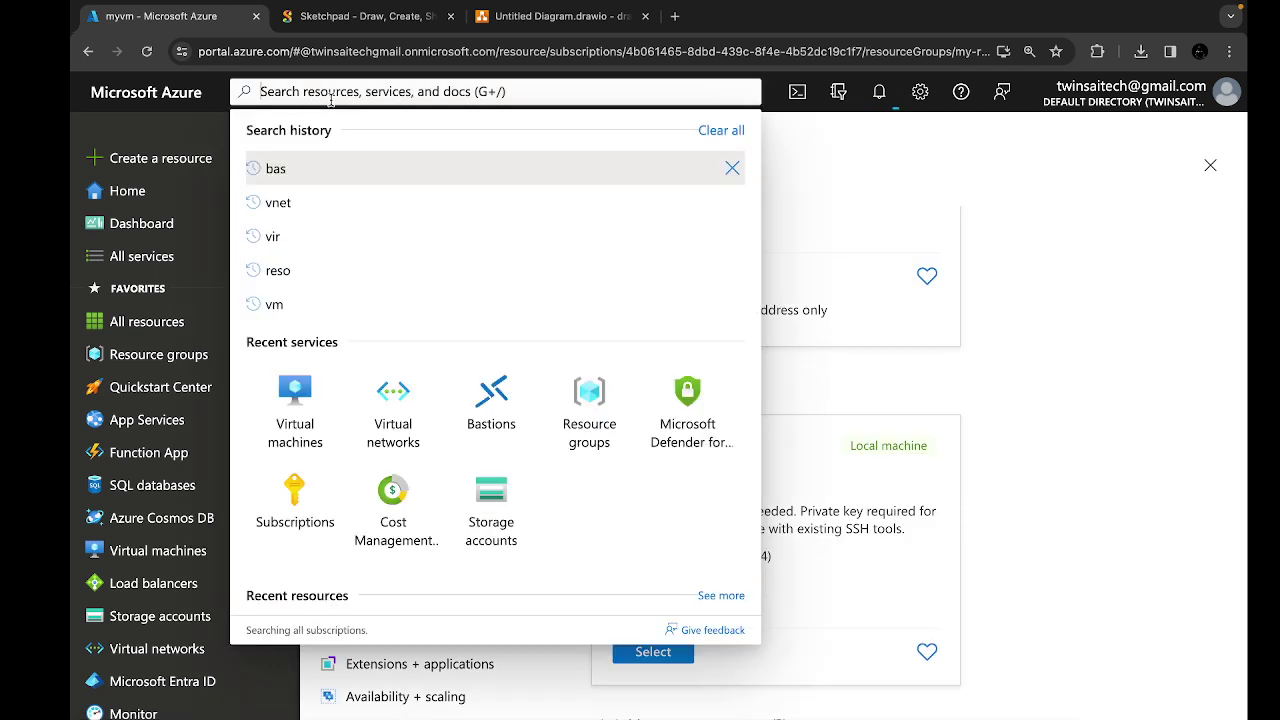
pyautogui.write('b')
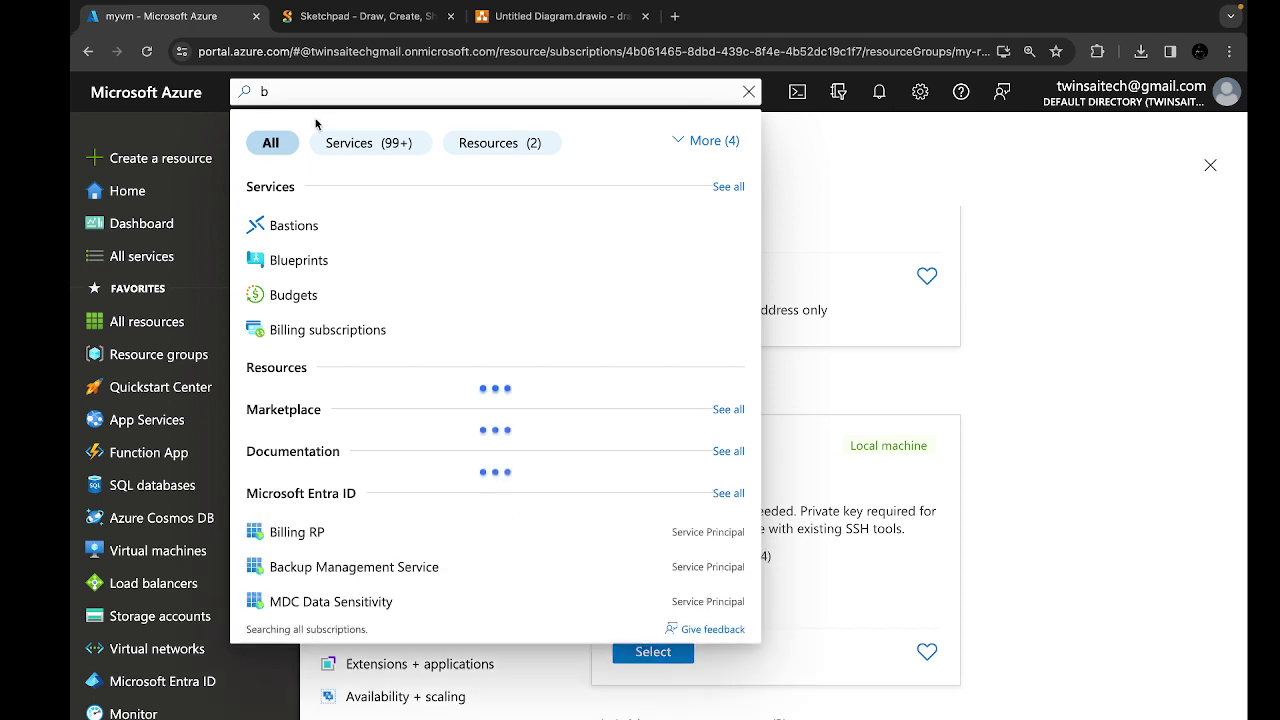
pyautogui.click(285, 222)
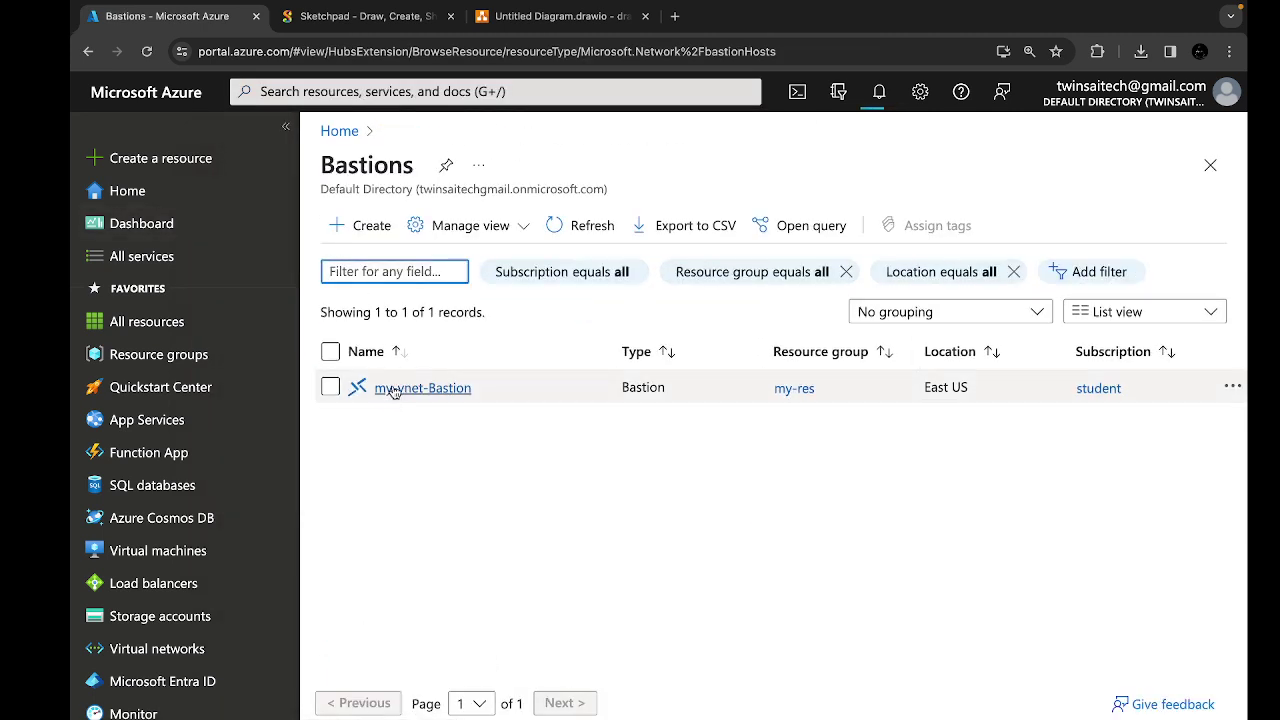
pyautogui.click(392, 384)
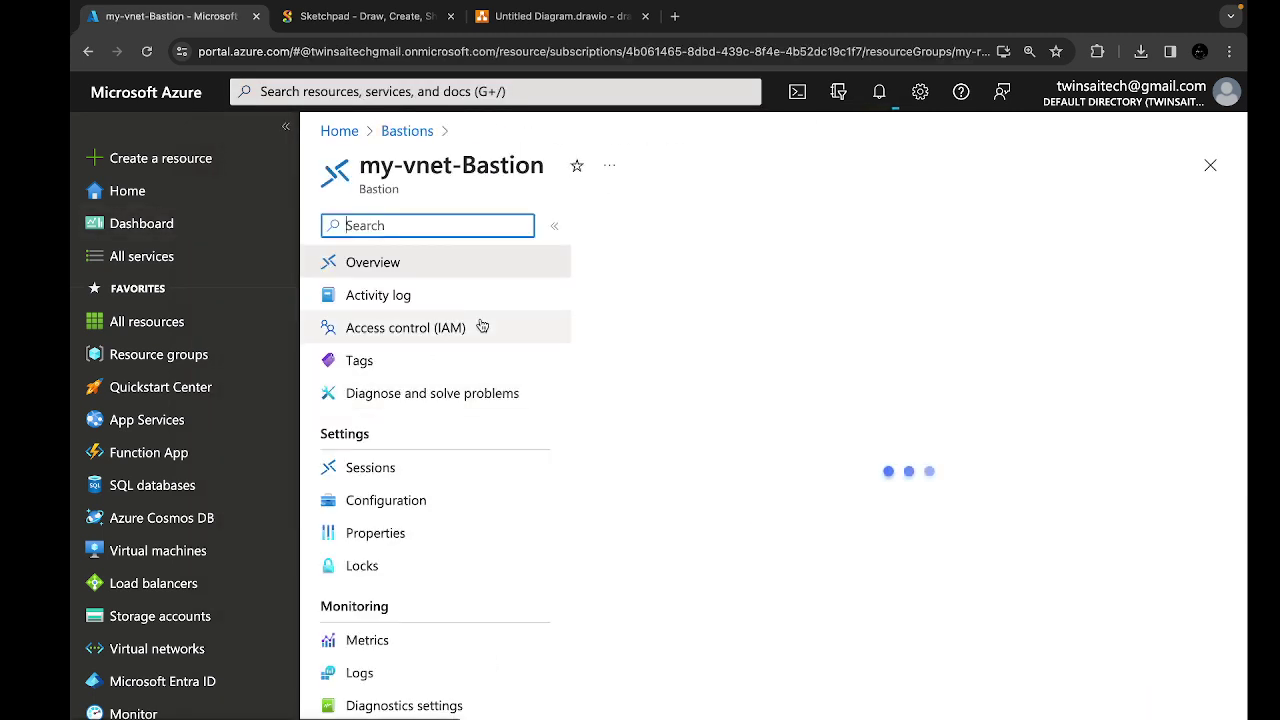
pyautogui.click(415, 476)
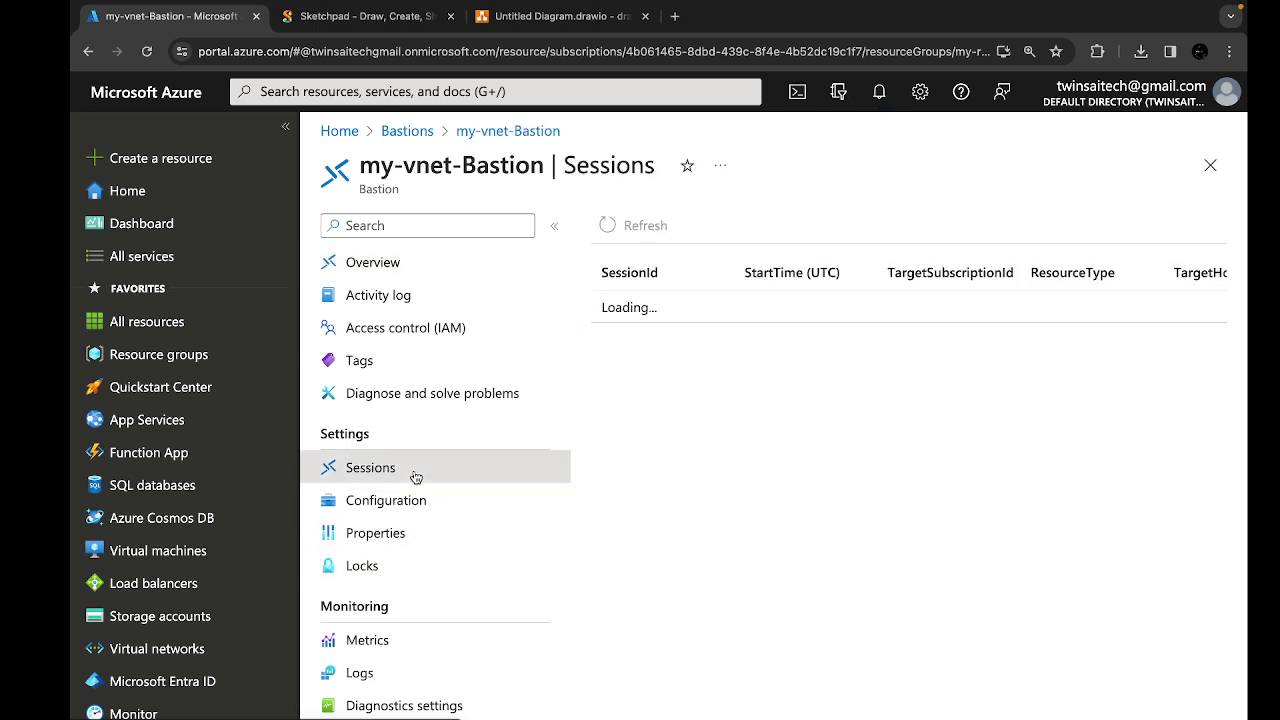
pyautogui.click(412, 277)
pyautogui.scroll(-3, 471, 514)
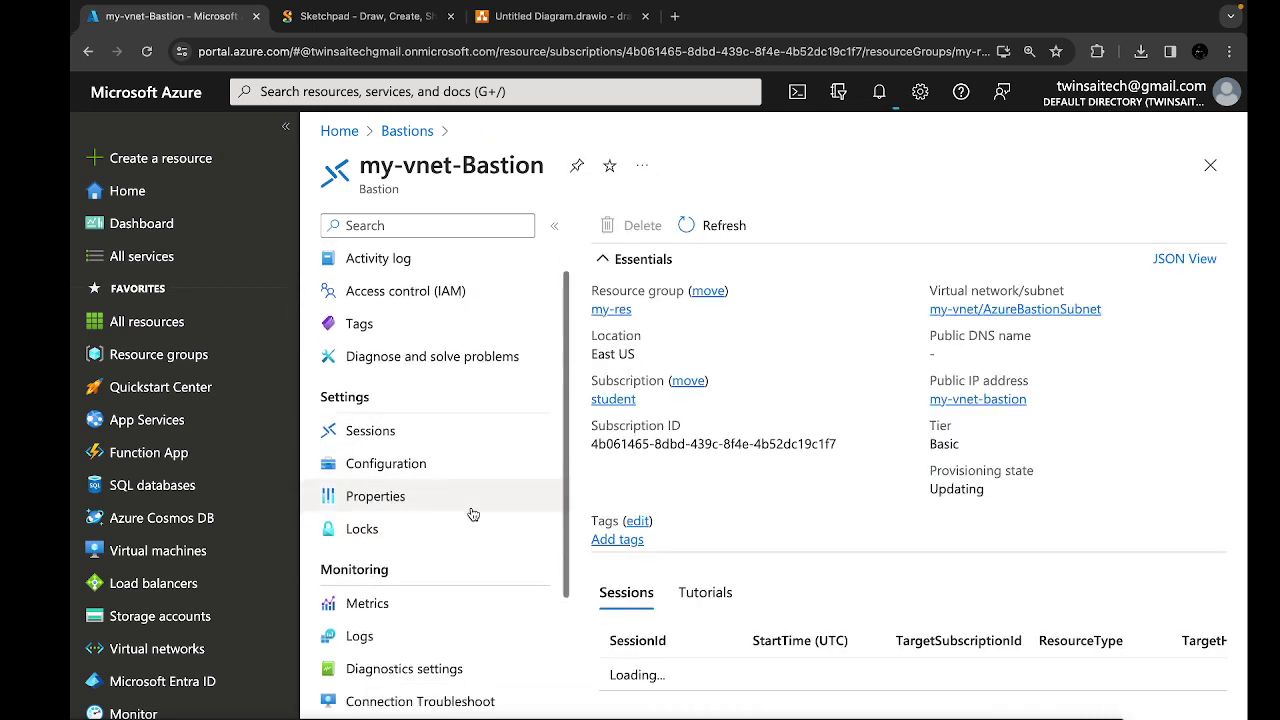
pyautogui.scroll(-2, 473, 514)
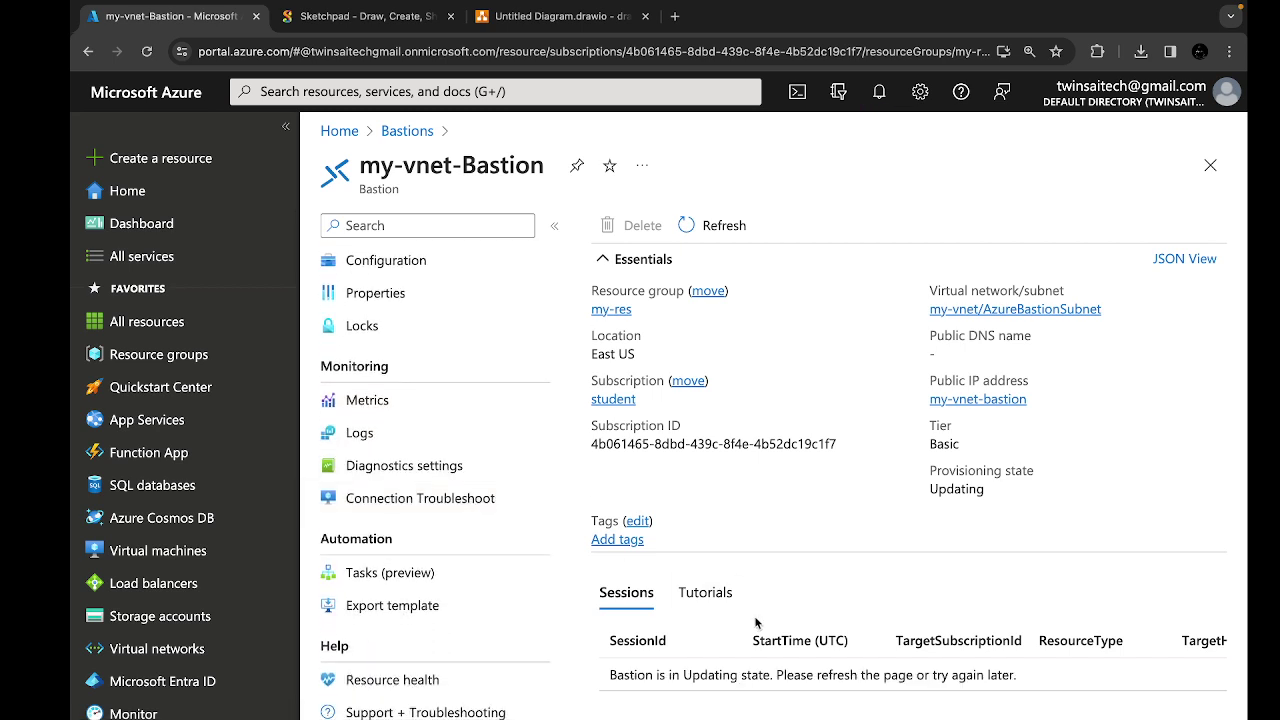
pyautogui.scroll(5, 447, 527)
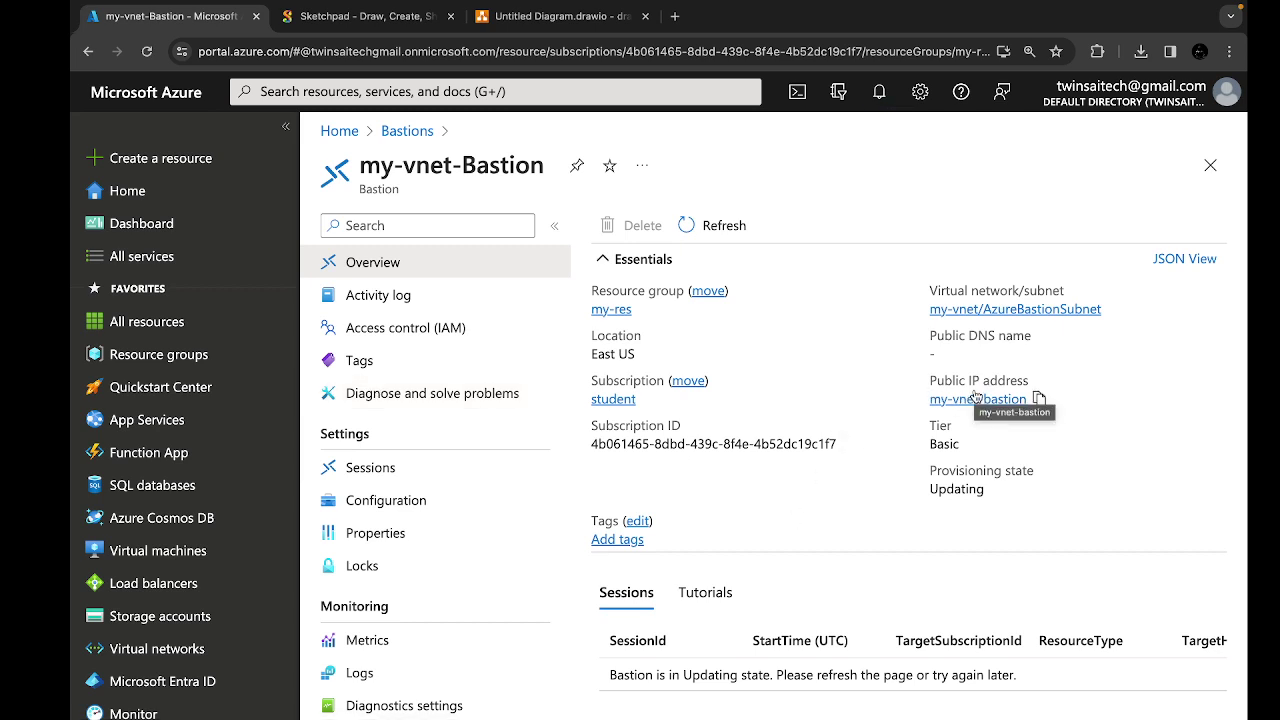
# Step: Open the my-vnet-bastion public IP address resource and look through its overview and available settings
pyautogui.click(942, 400)
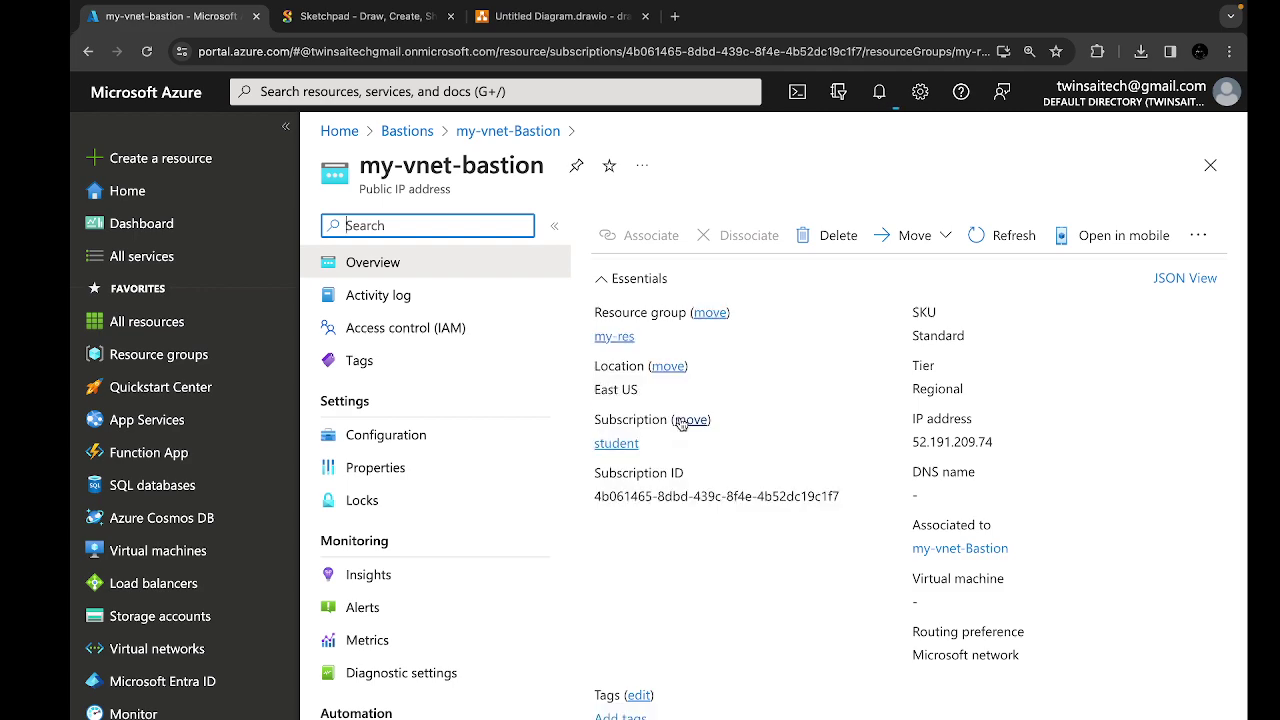
pyautogui.scroll(-5, 680, 423)
pyautogui.scroll(-1, 680, 423)
pyautogui.scroll(5, 680, 423)
pyautogui.click(1005, 440)
pyautogui.scroll(-5, 625, 574)
pyautogui.scroll(-2, 463, 583)
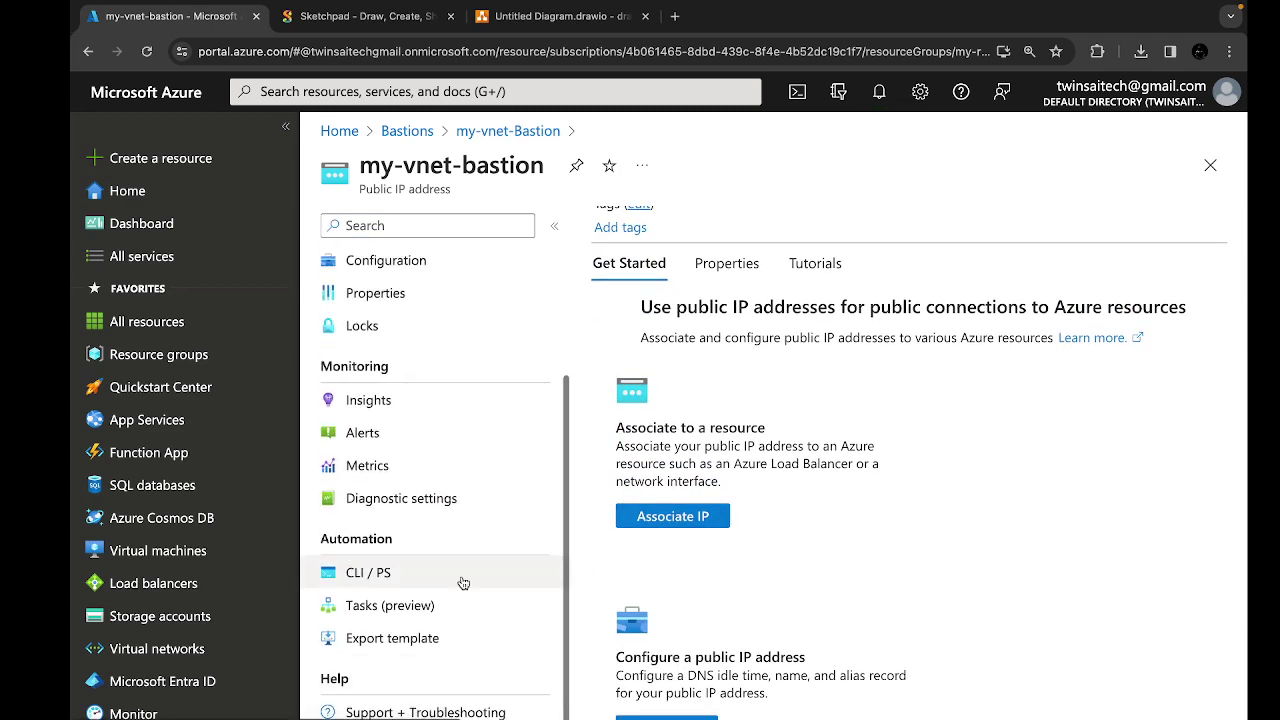
pyautogui.scroll(3, 463, 583)
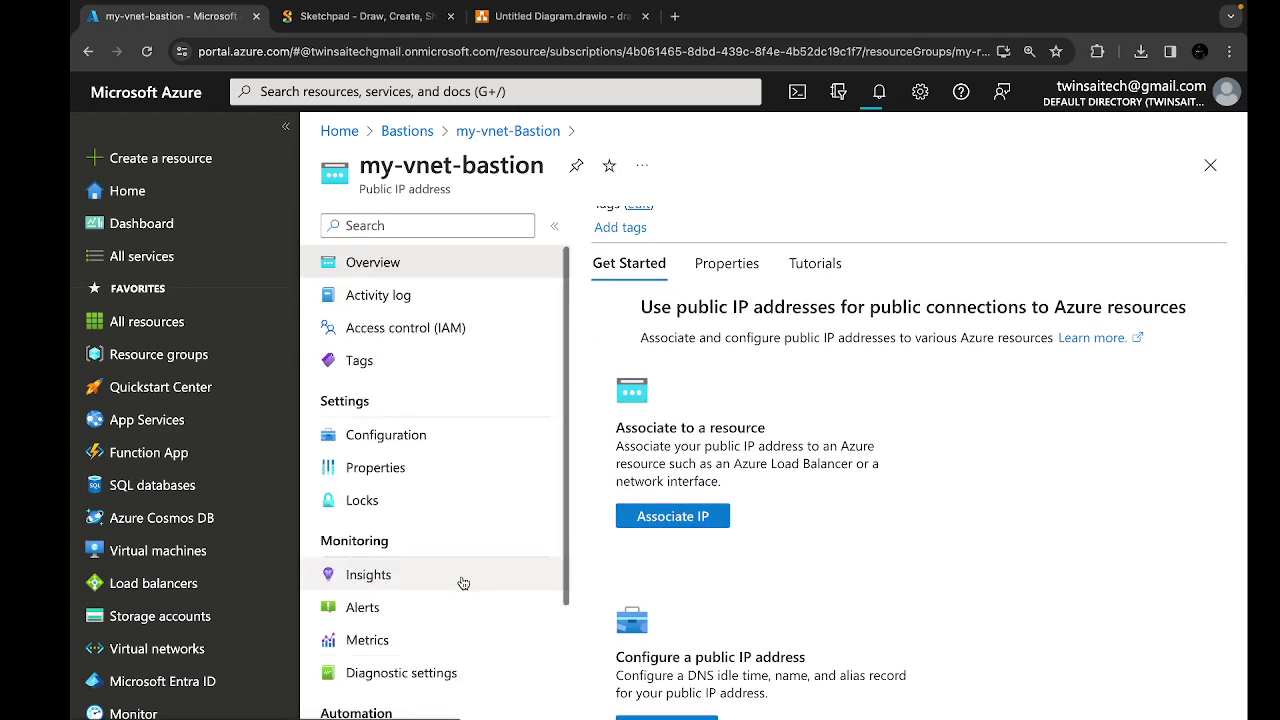
# Step: Reopen my-vnet-Bastion from the Bastions list and check the deployment notifications and its sessions
pyautogui.click(387, 133)
pyautogui.click(390, 389)
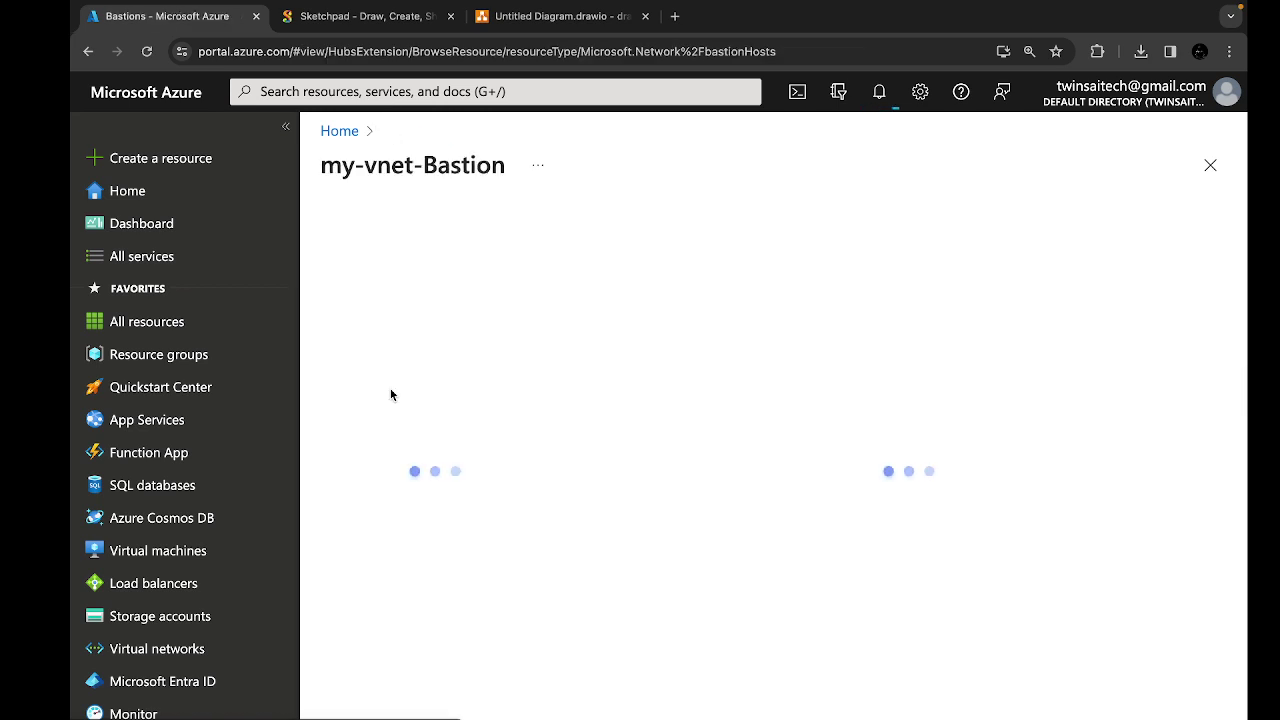
pyautogui.click(877, 96)
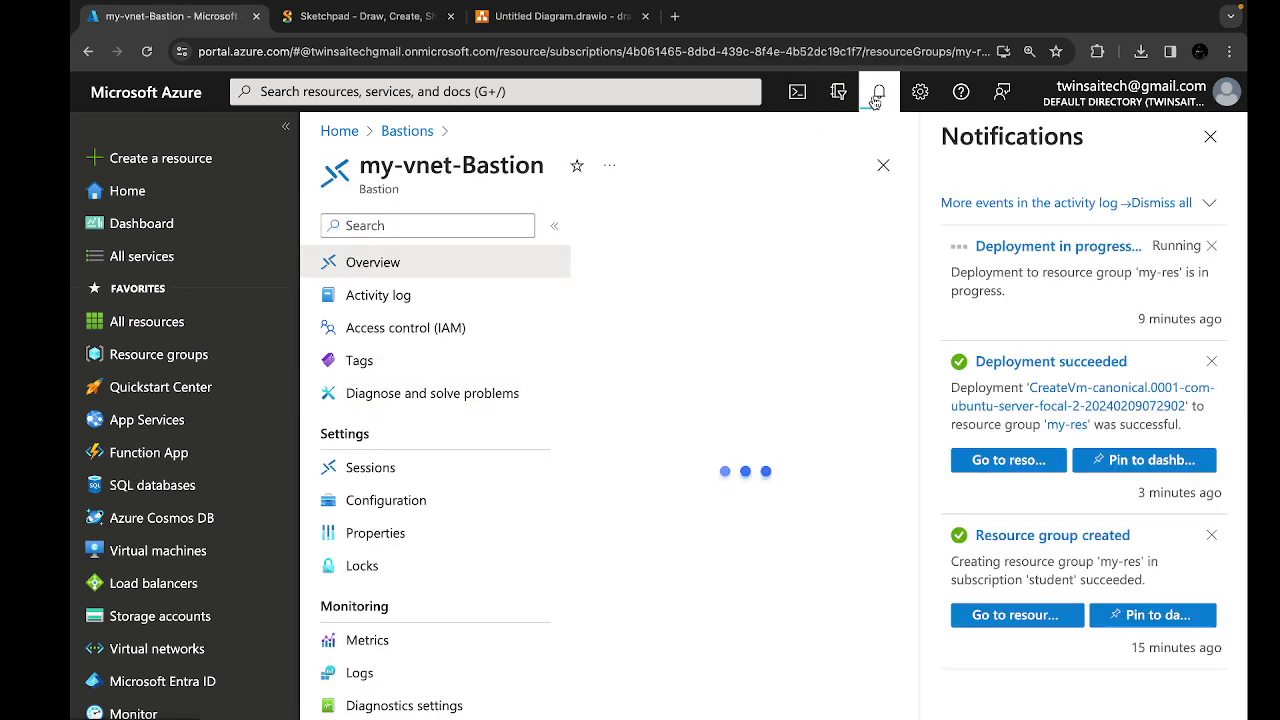
pyautogui.click(370, 467)
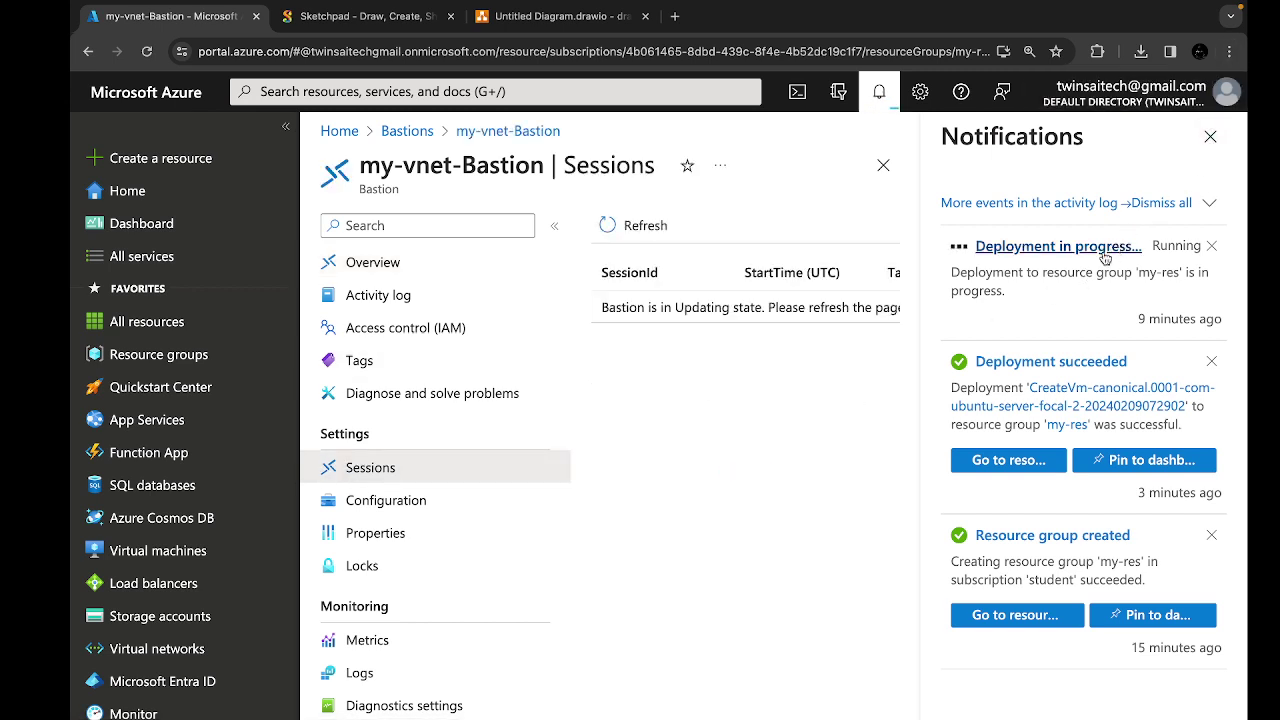
pyautogui.click(1211, 137)
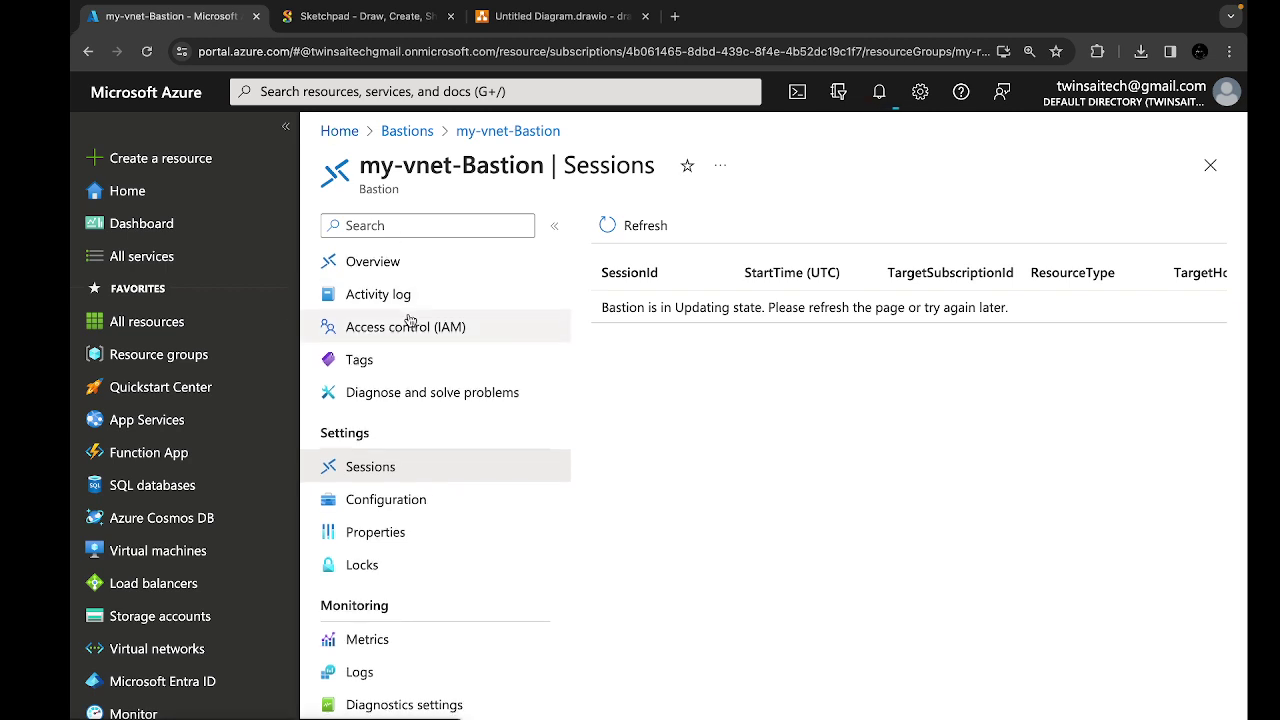
pyautogui.scroll(-3, 410, 322)
pyautogui.scroll(3, 410, 322)
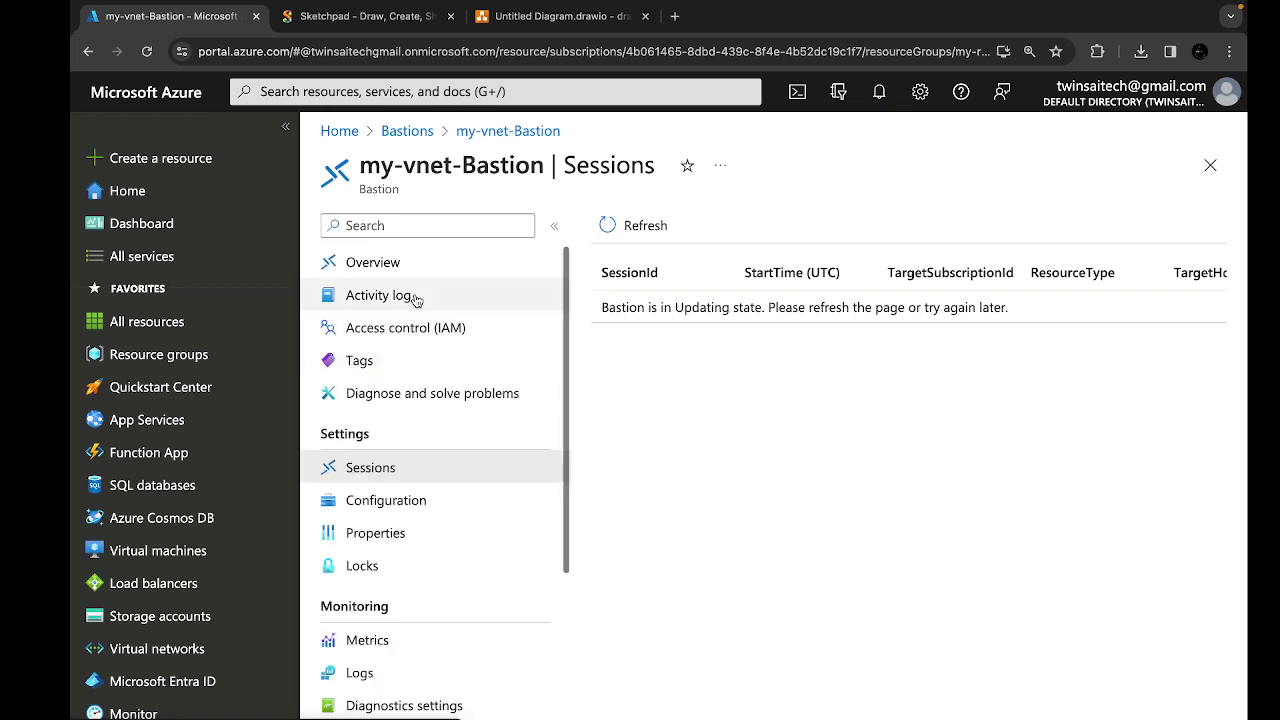
# Step: Go back to myvm through the virtual machines list, view its connection options and recheck the deployment notifications
pyautogui.click(339, 133)
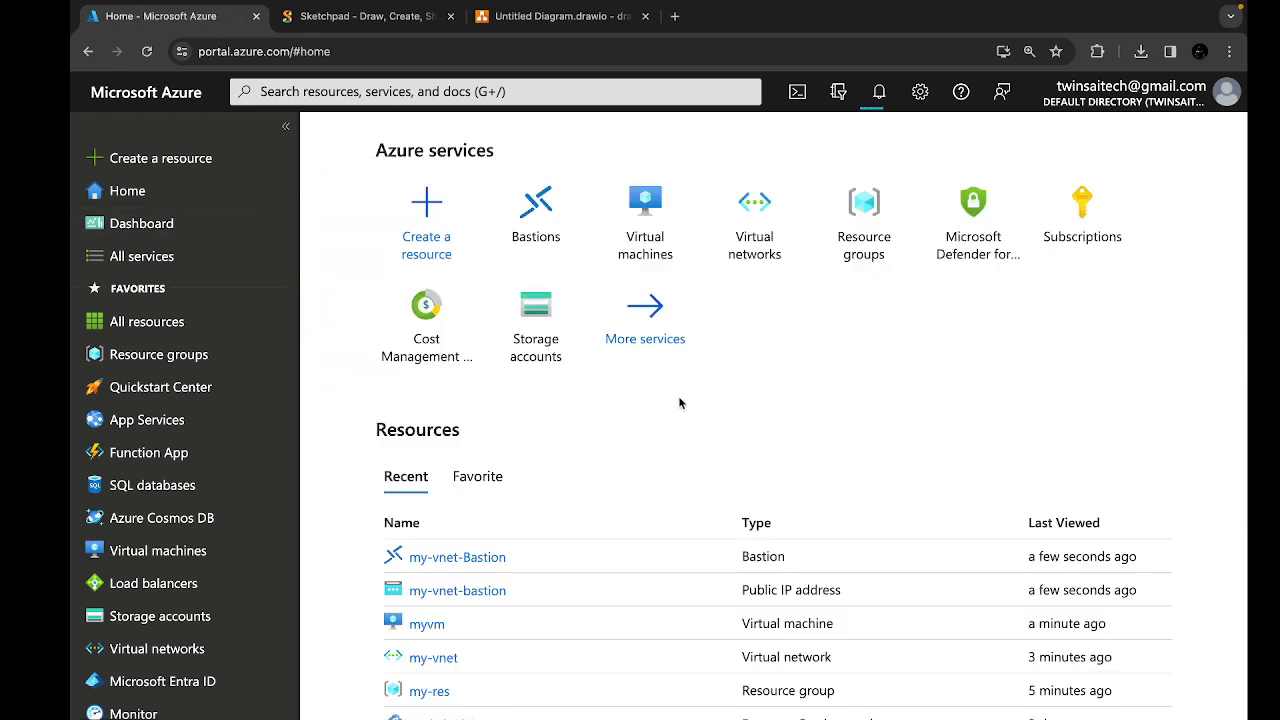
pyautogui.click(650, 205)
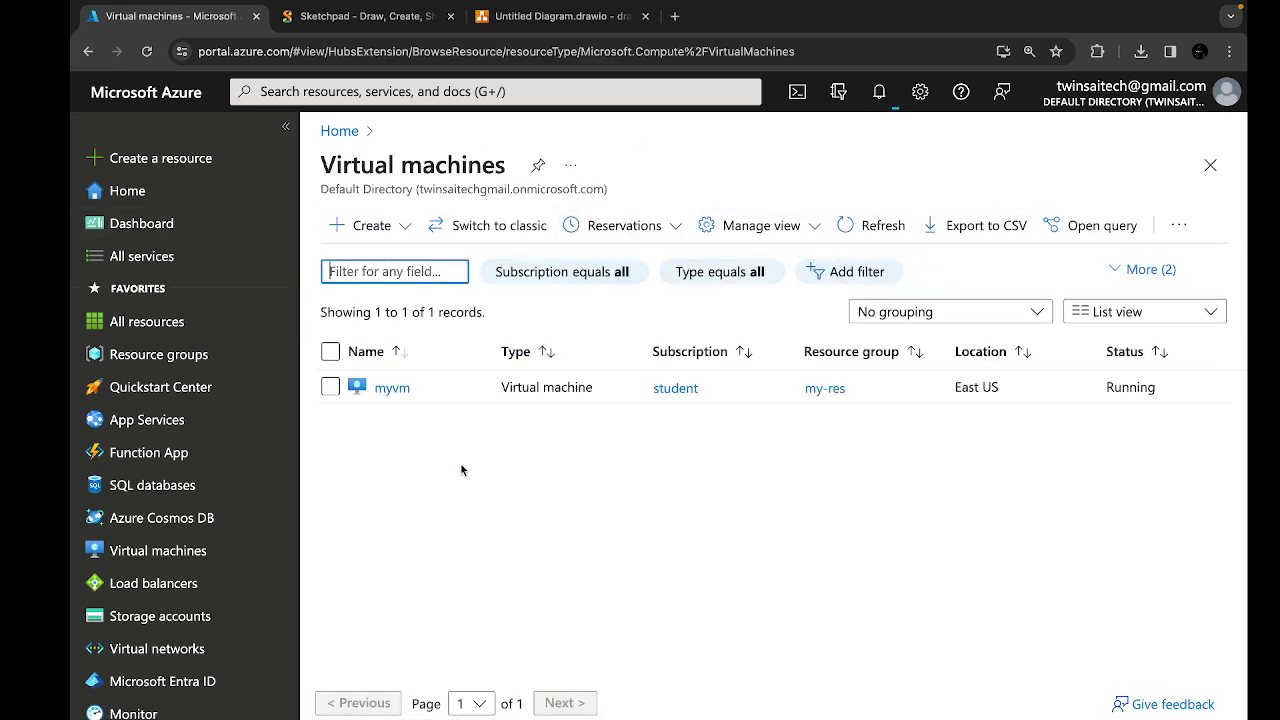
pyautogui.click(390, 388)
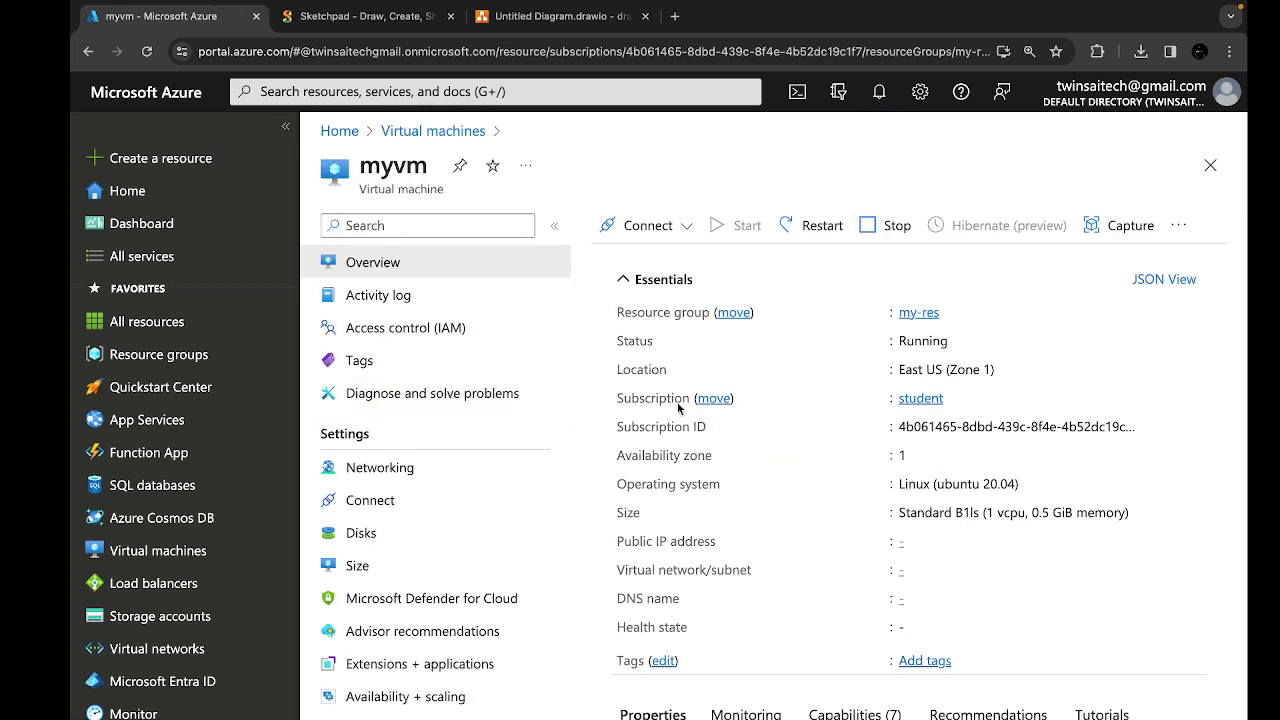
pyautogui.click(462, 510)
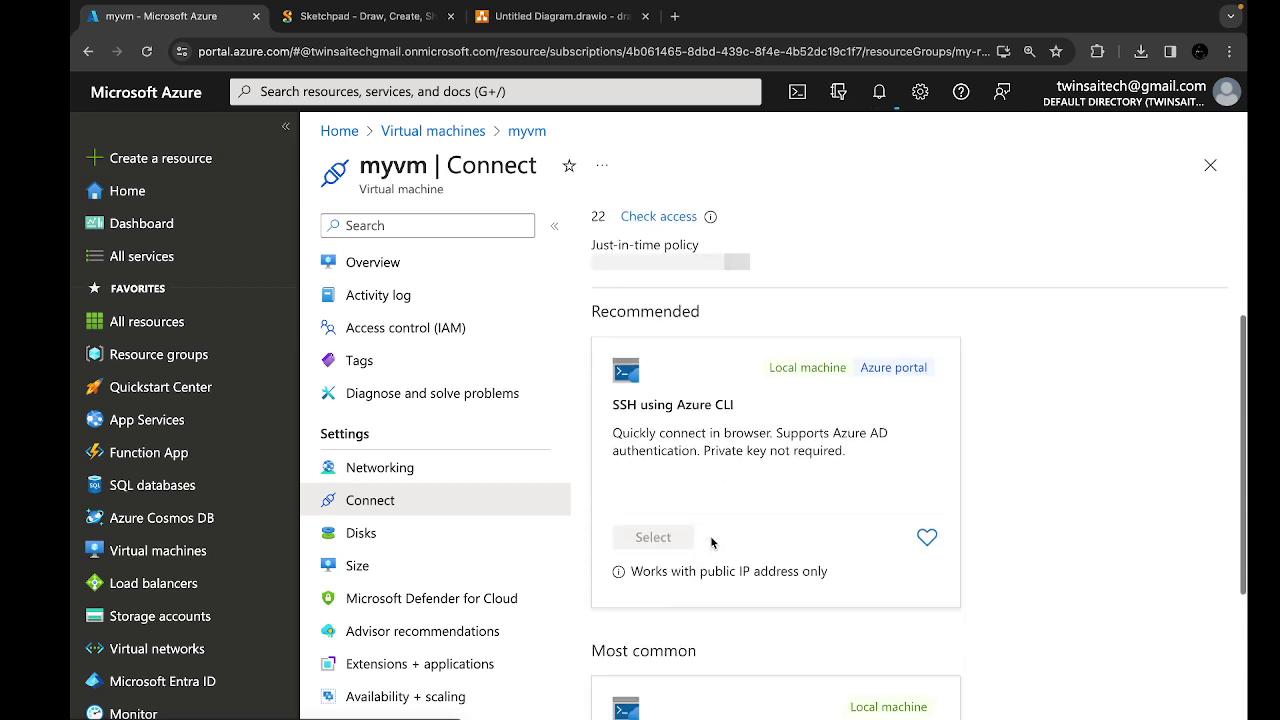
pyautogui.click(879, 92)
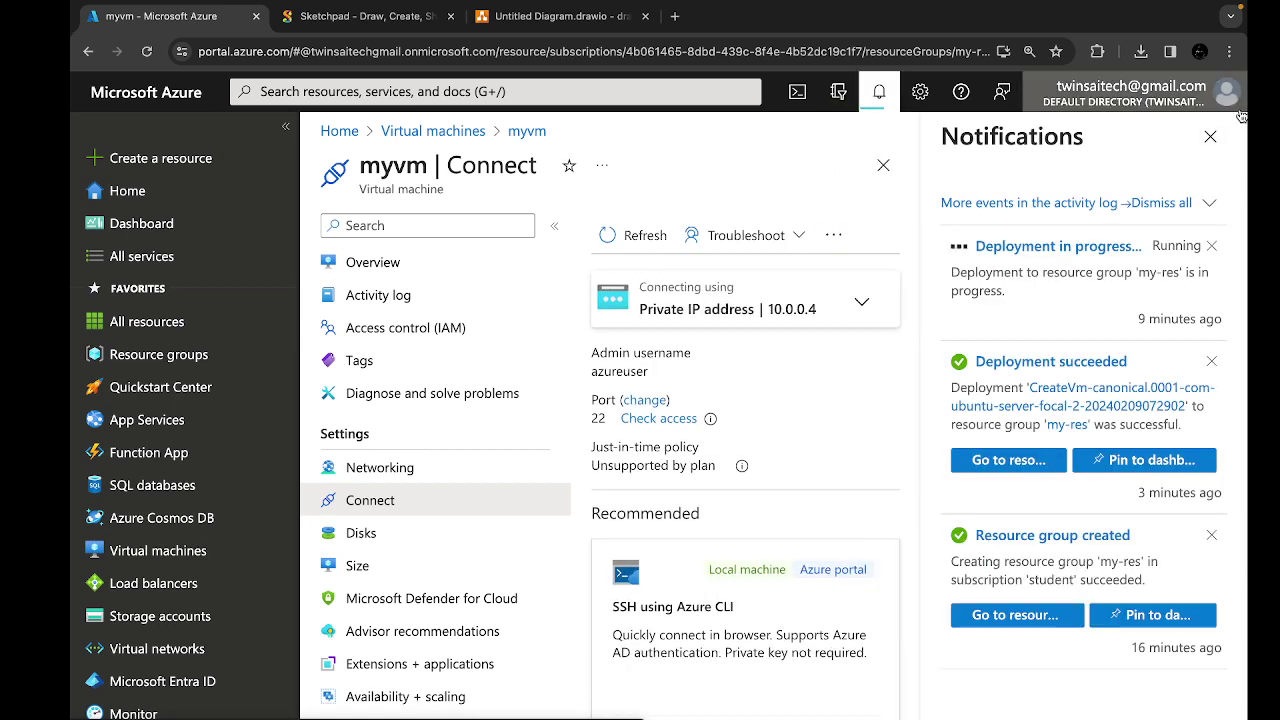
pyautogui.click(1210, 136)
# Step: Open myvm's Bastion connection page and read its provisioning status
pyautogui.scroll(-3, 478, 505)
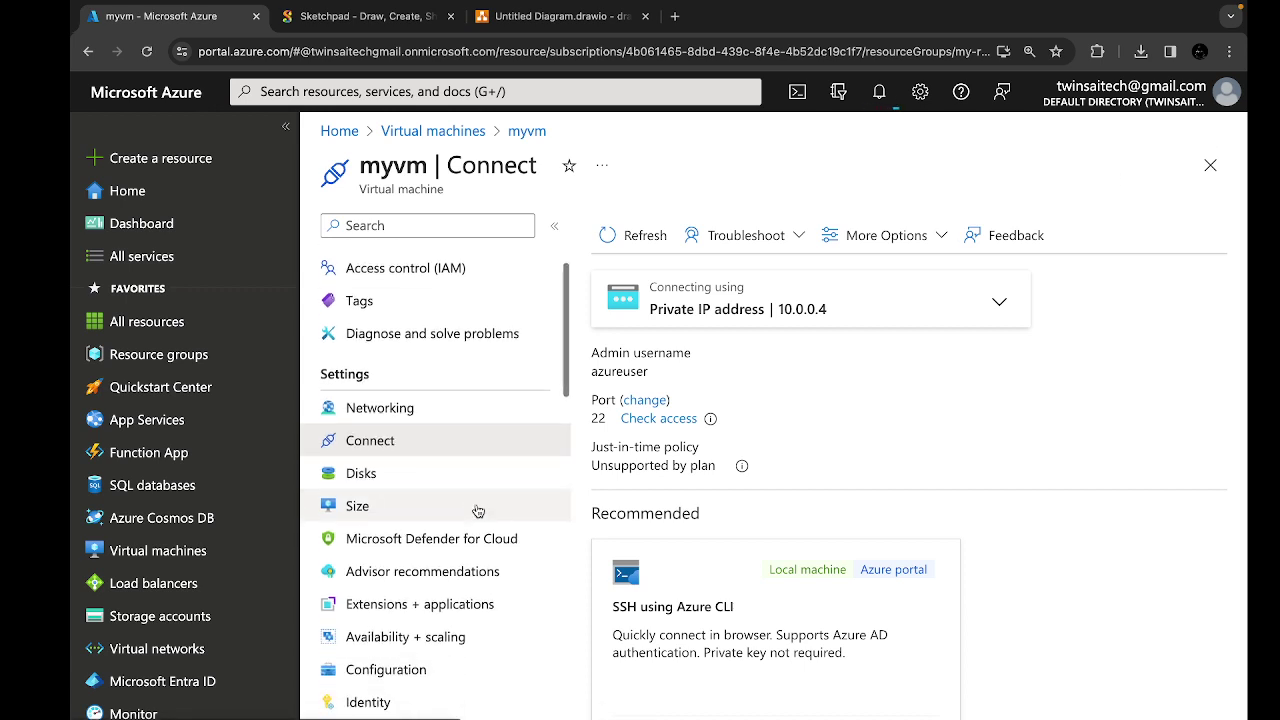
pyautogui.scroll(-3, 478, 505)
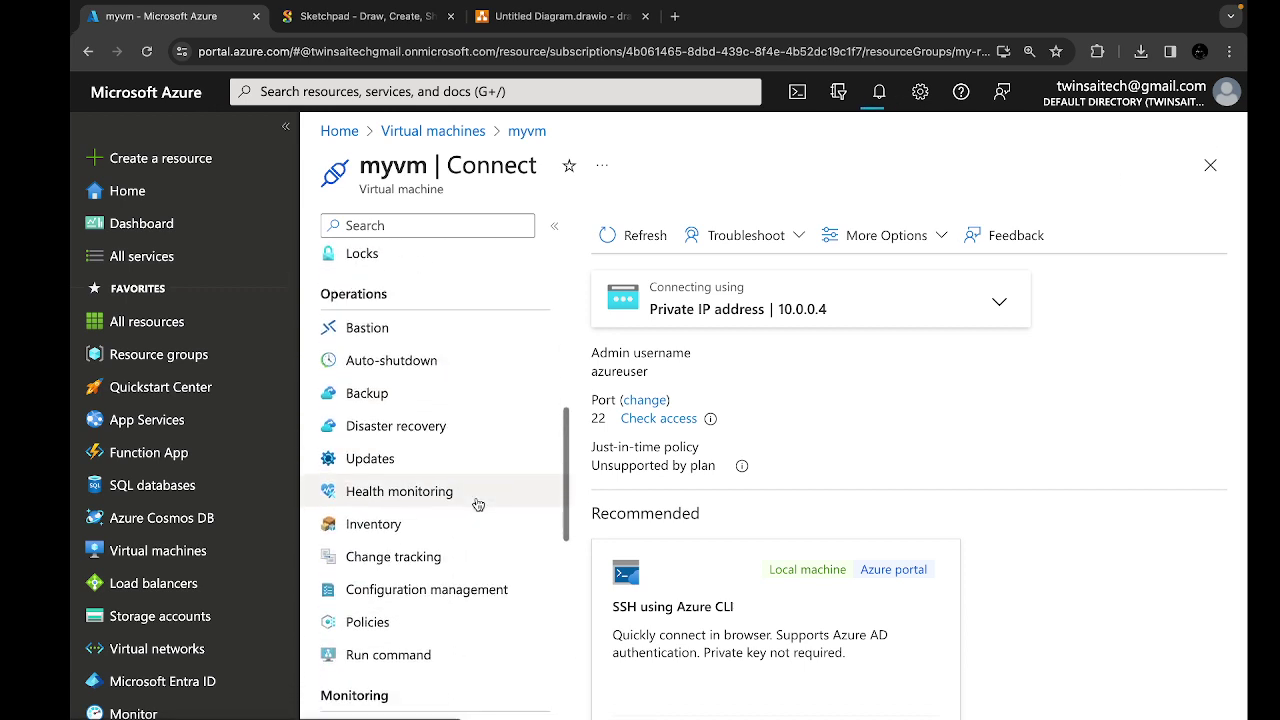
pyautogui.click(435, 332)
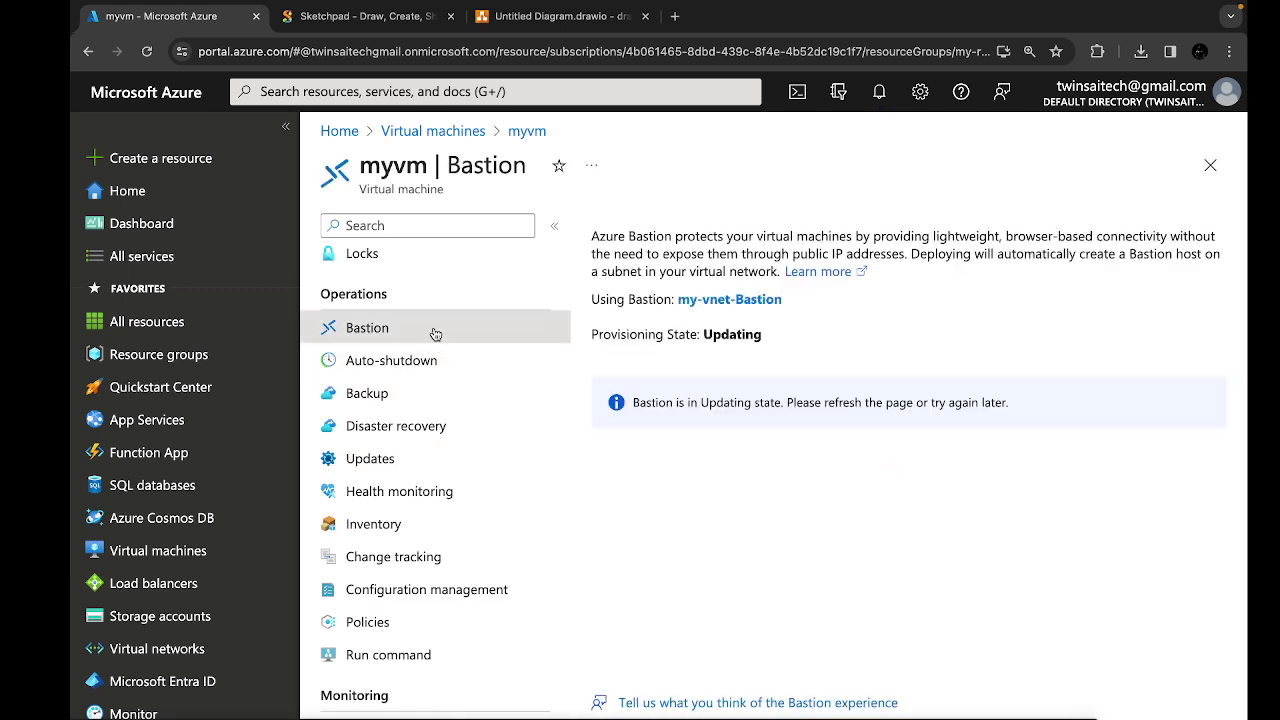
pyautogui.tripleClick(680, 401)
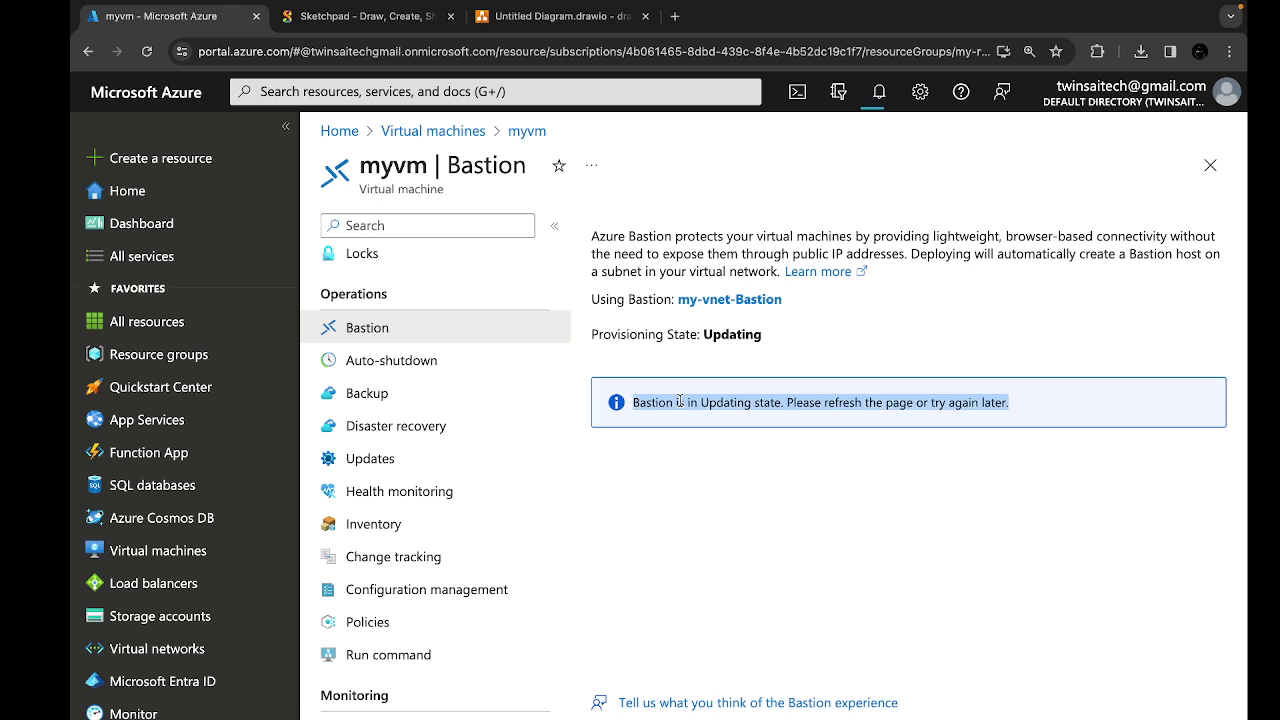
pyautogui.click(894, 497)
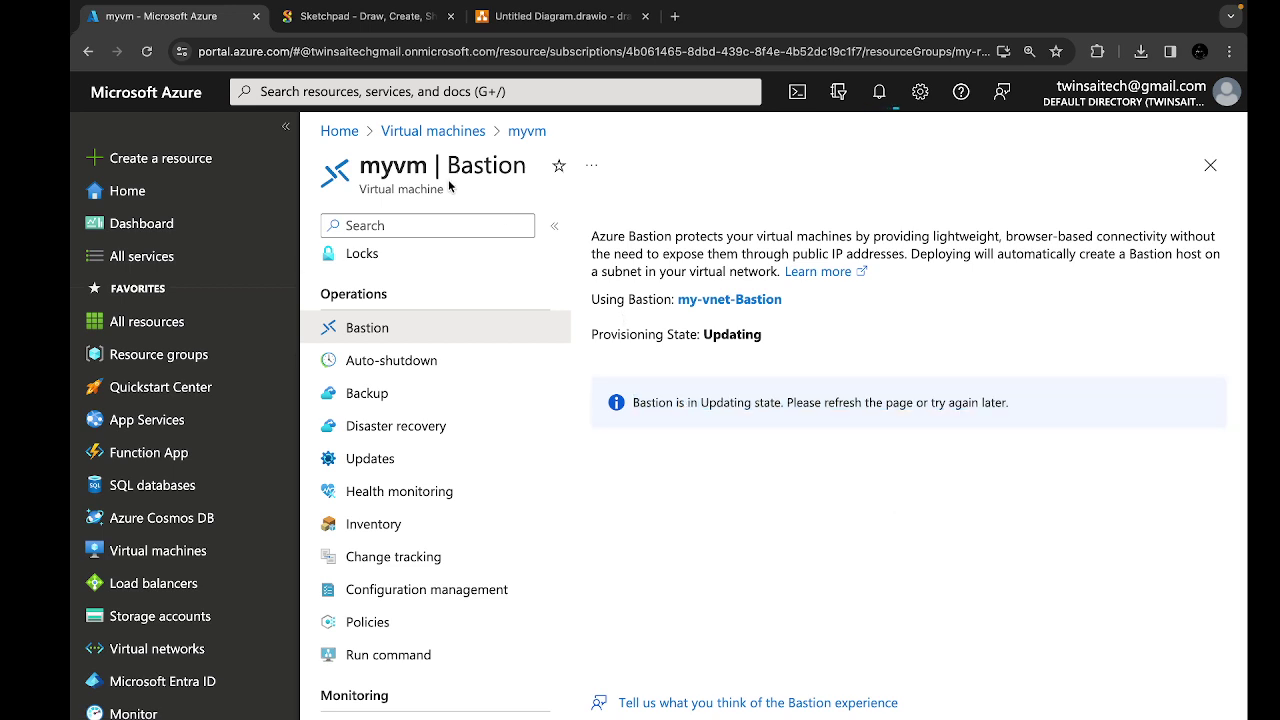
pyautogui.scroll(5, 489, 374)
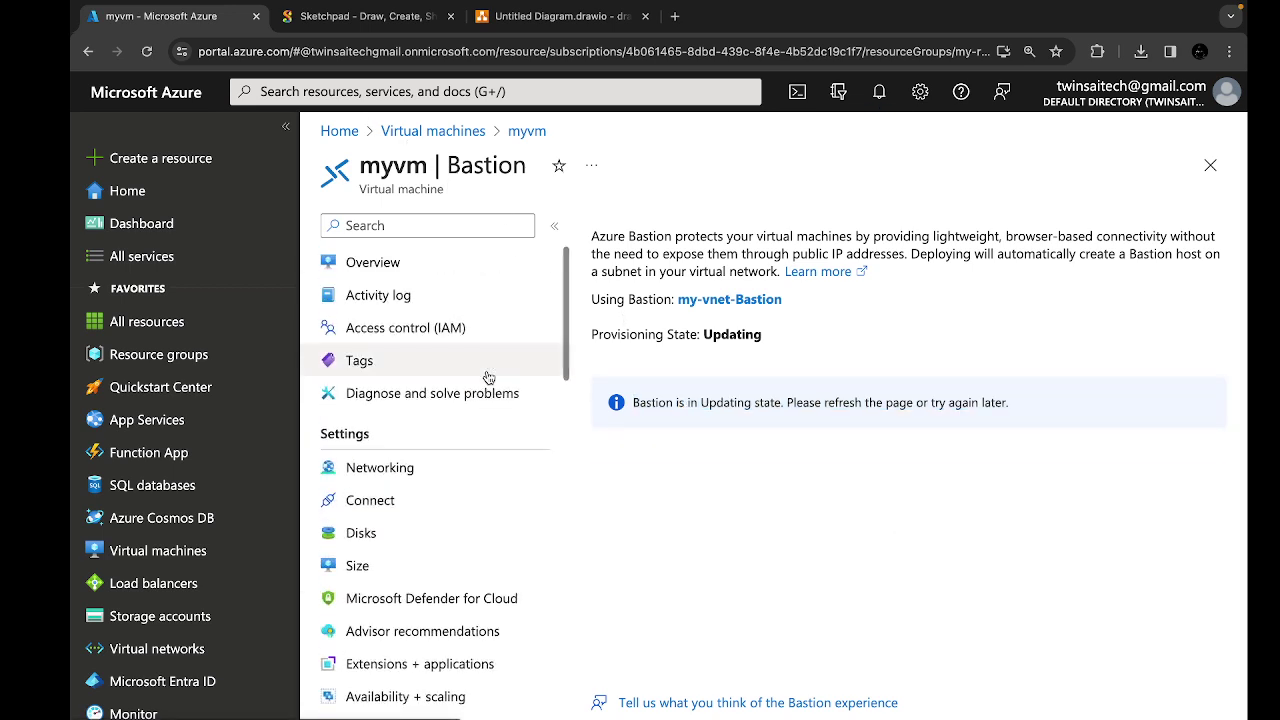
# Step: Reload myvm's Bastion page to recheck its provisioning status, viewing the auto-shutdown settings in between
pyautogui.click(146, 52)
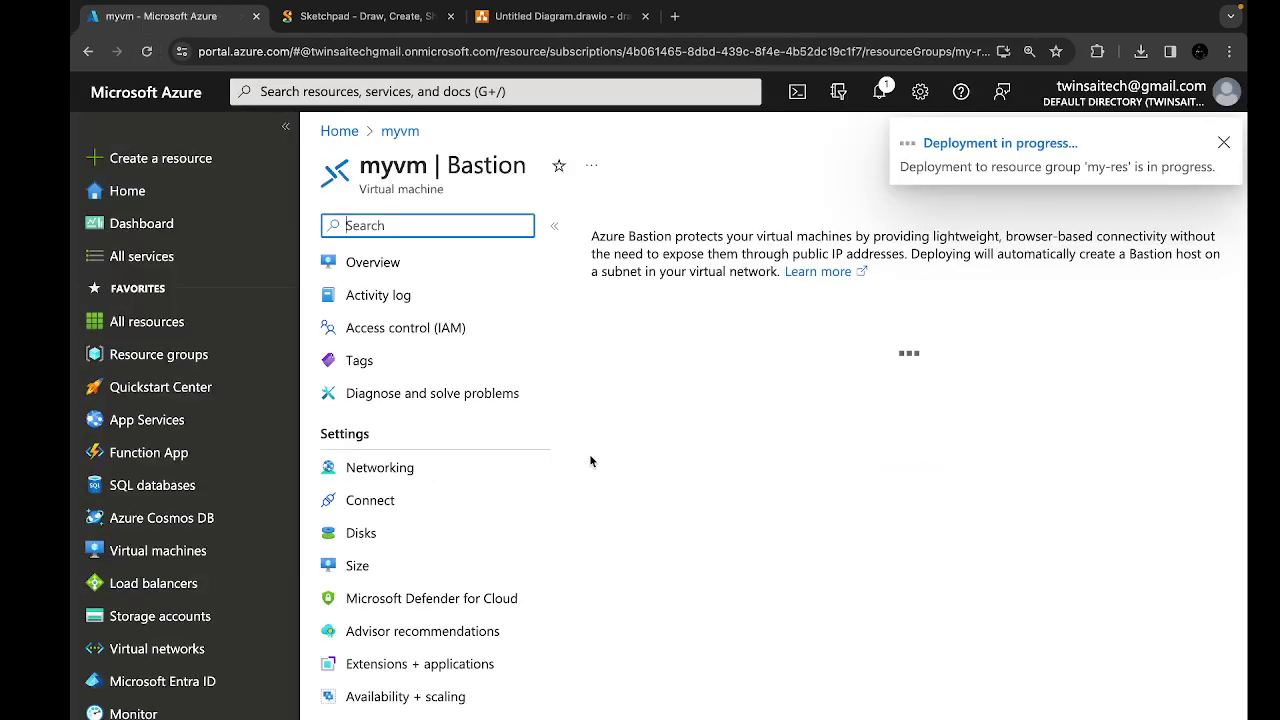
pyautogui.scroll(-5, 440, 520)
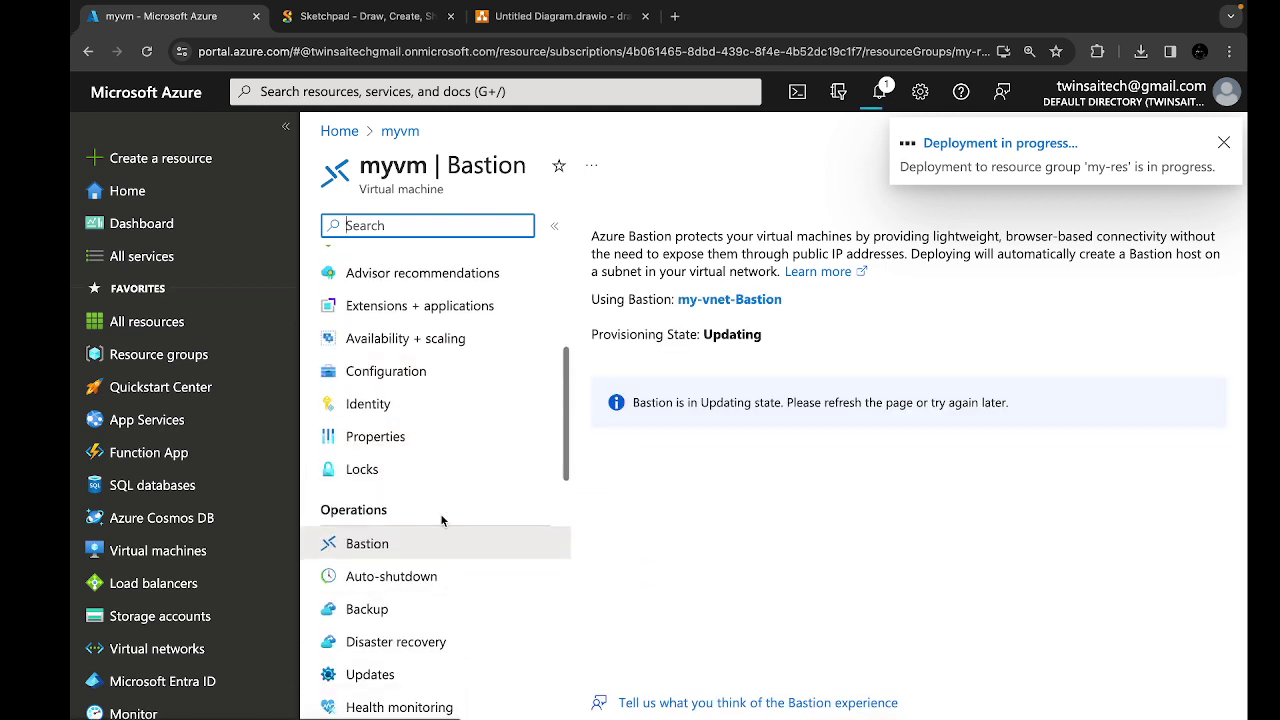
pyautogui.scroll(-1, 443, 522)
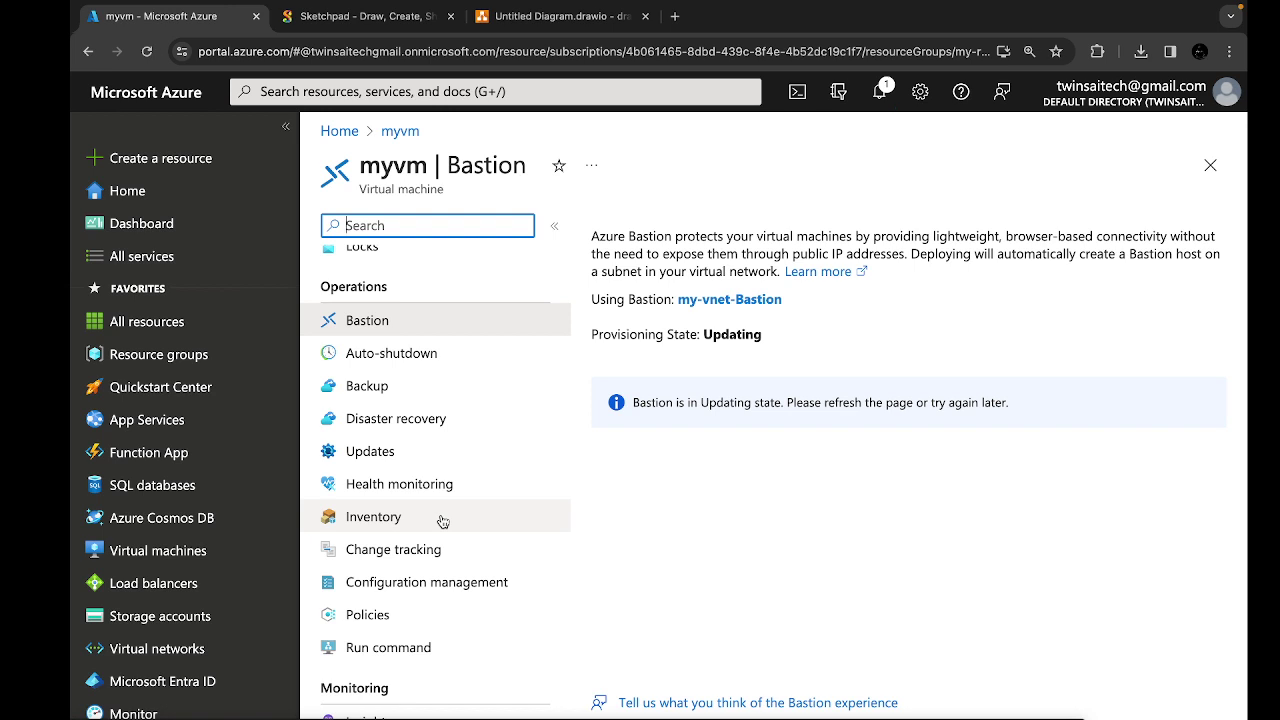
pyautogui.click(430, 353)
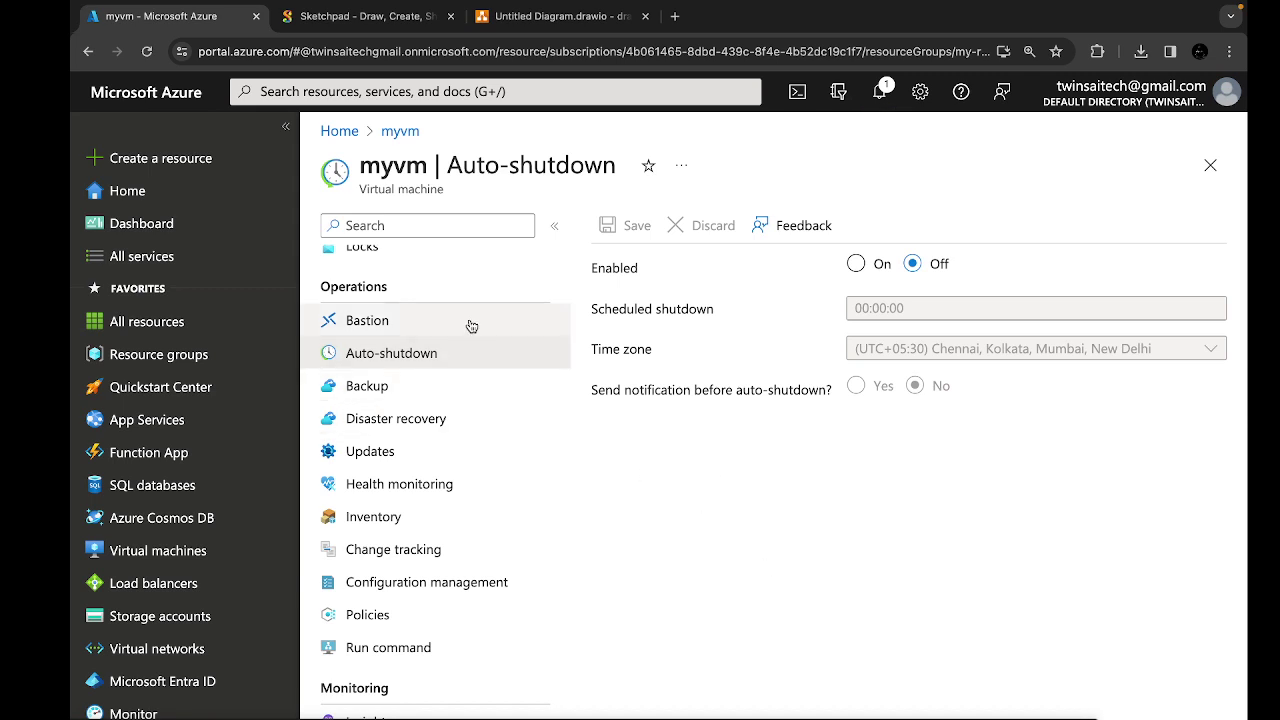
pyautogui.click(452, 333)
pyautogui.scroll(6, 462, 442)
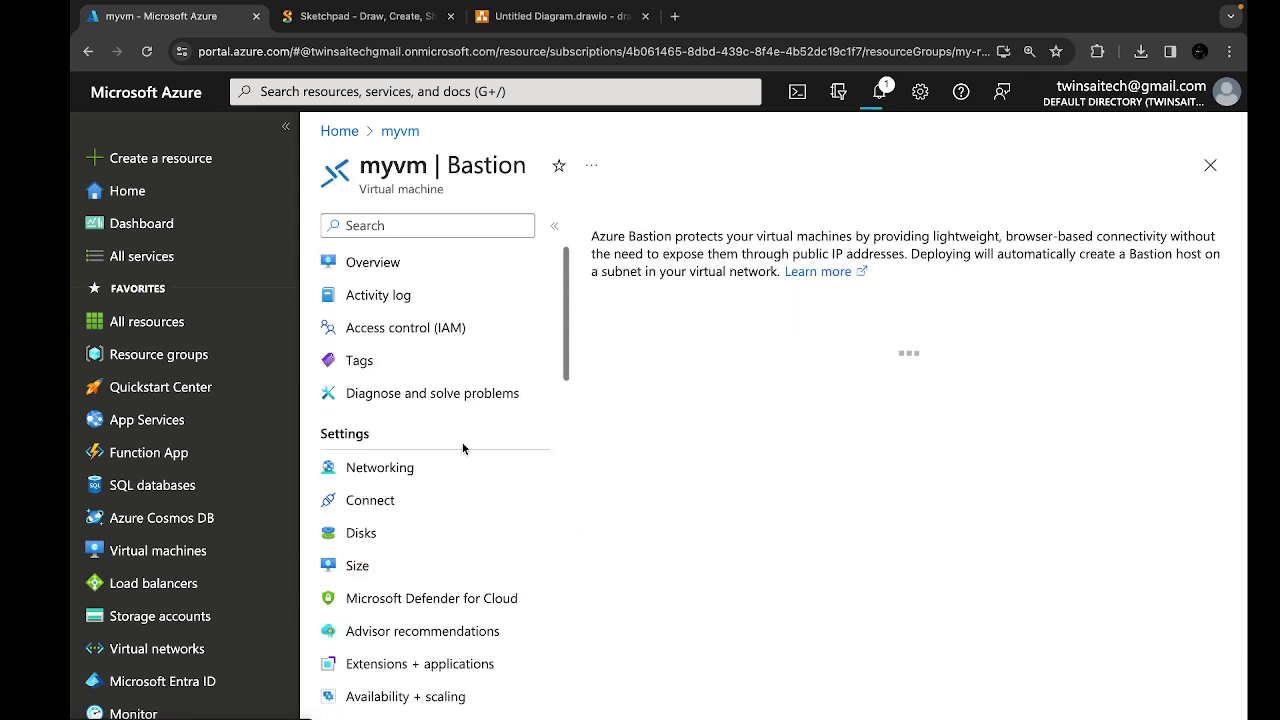
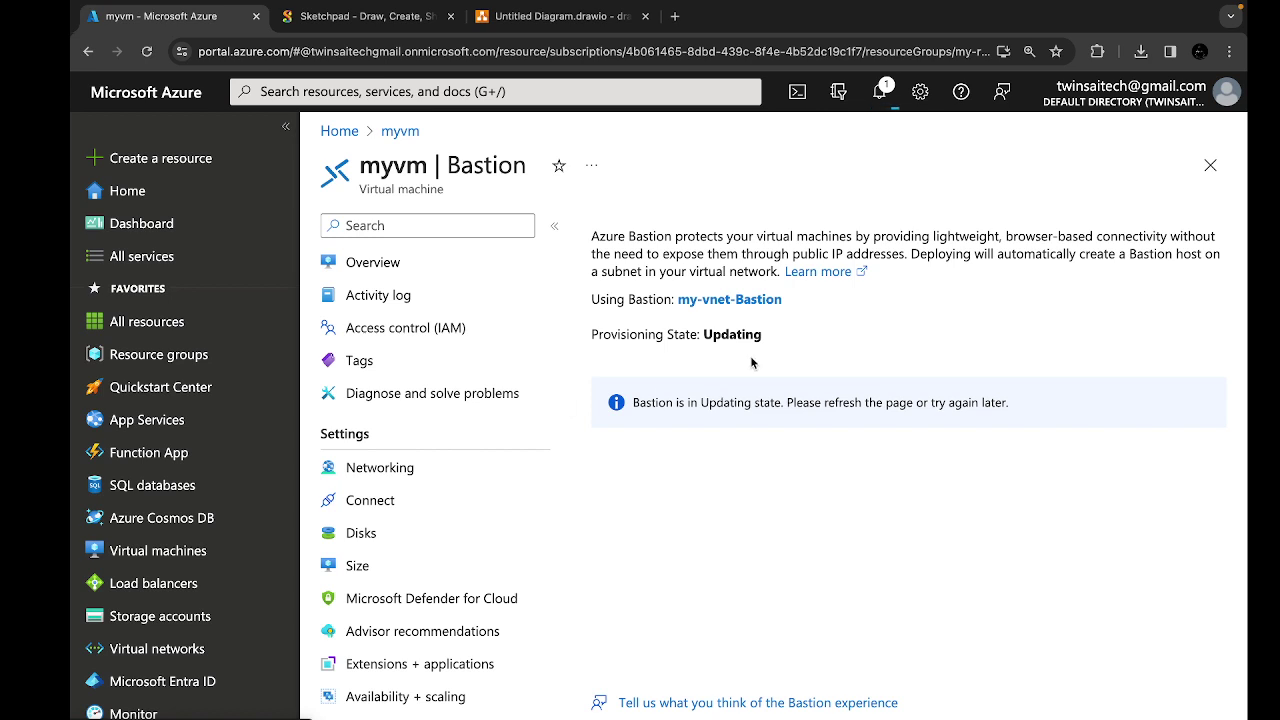
# Step: Check the deployment notifications and reopen myvm's Bastion page through the virtual machines list
pyautogui.click(880, 92)
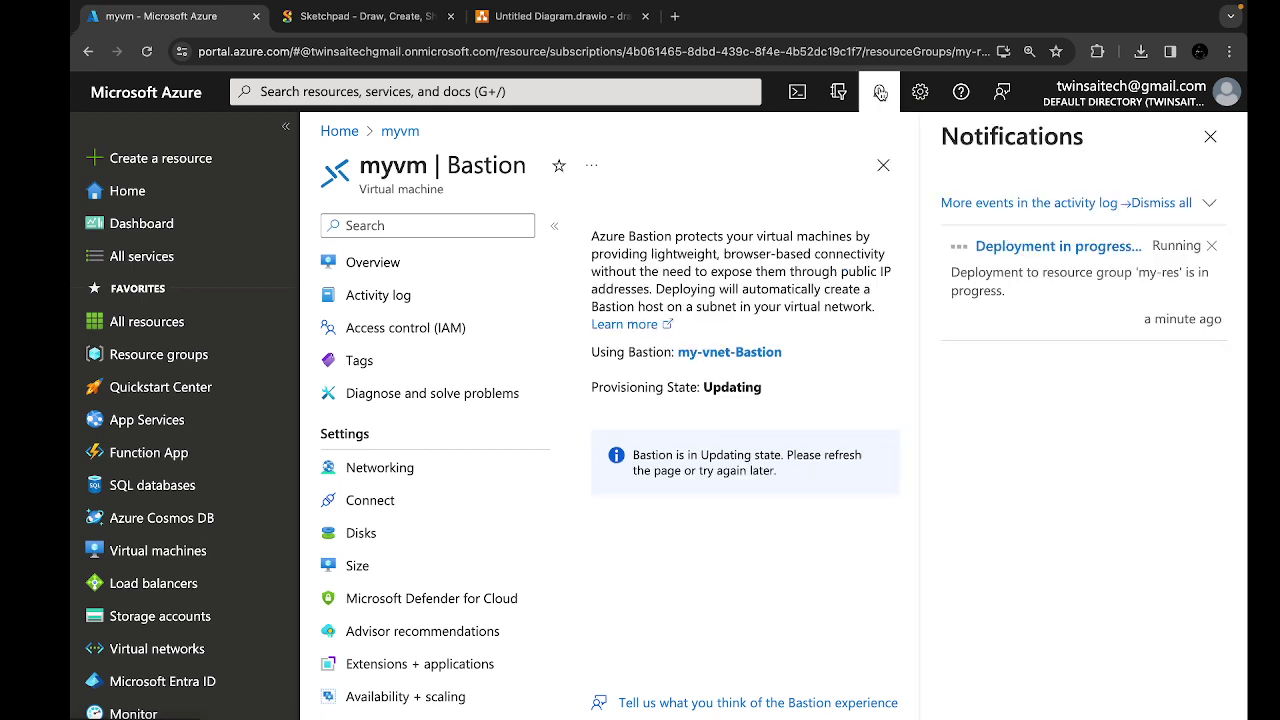
pyautogui.click(1216, 137)
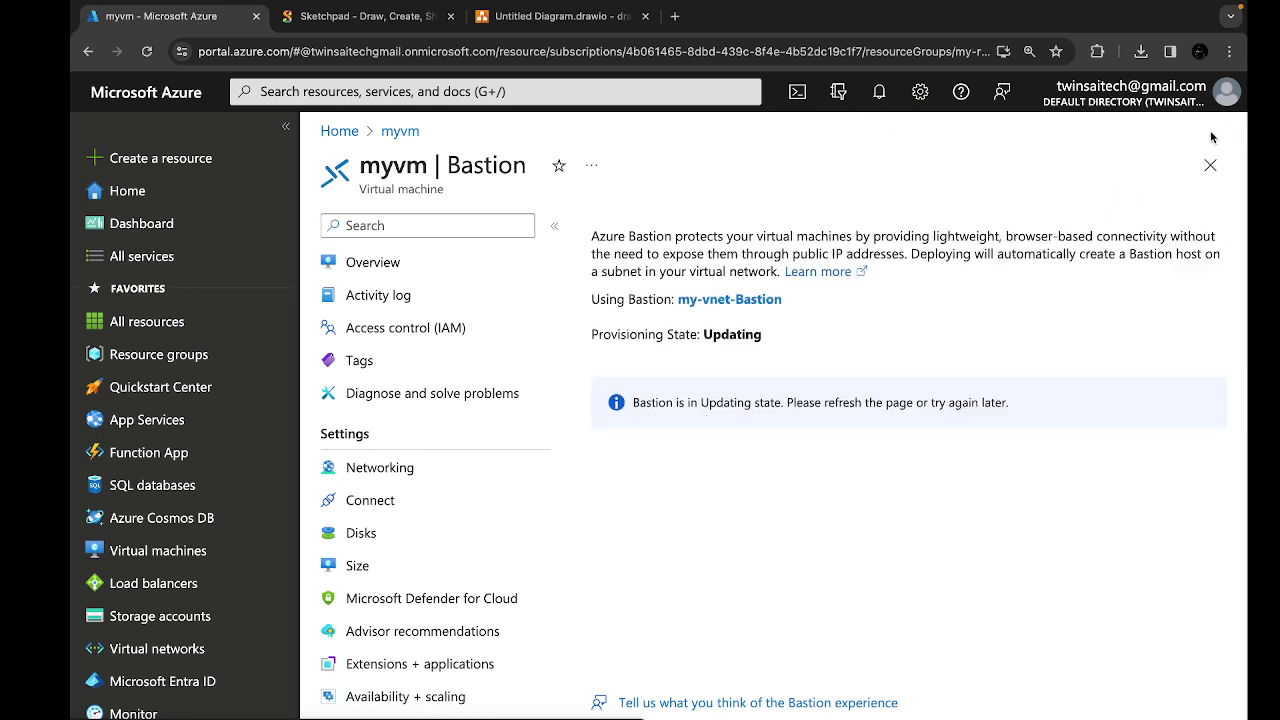
pyautogui.click(340, 132)
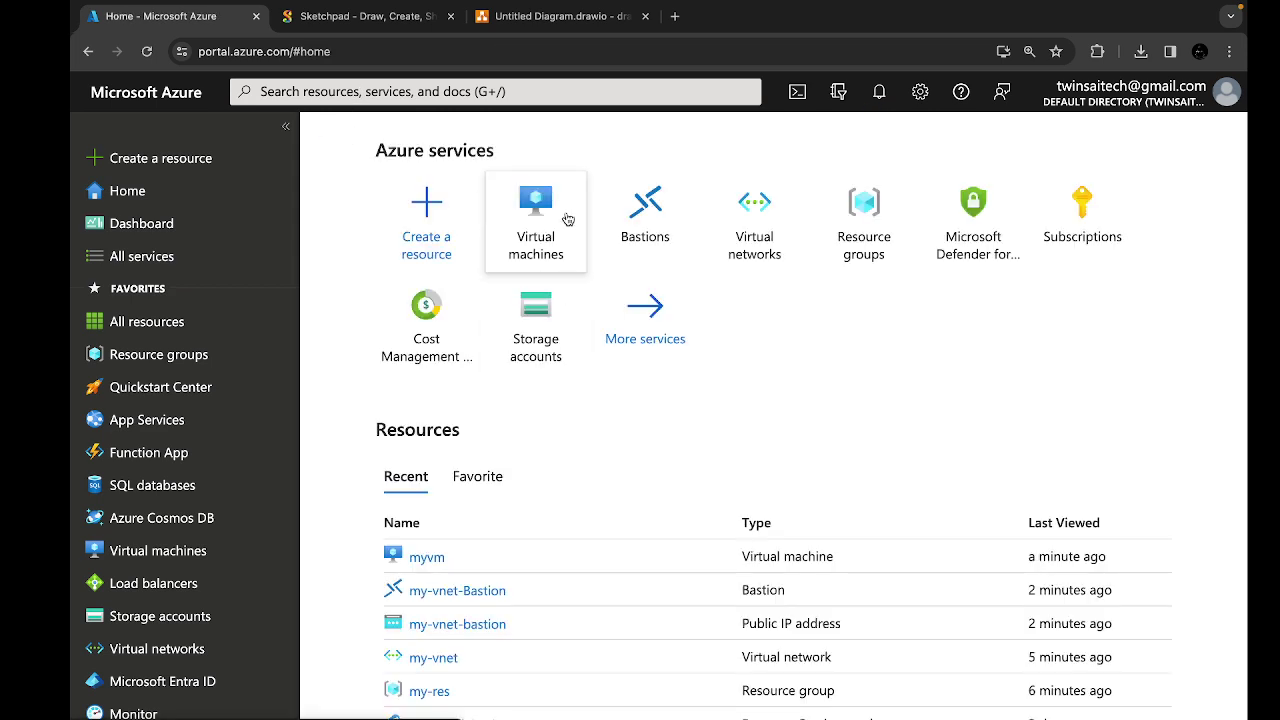
pyautogui.click(546, 217)
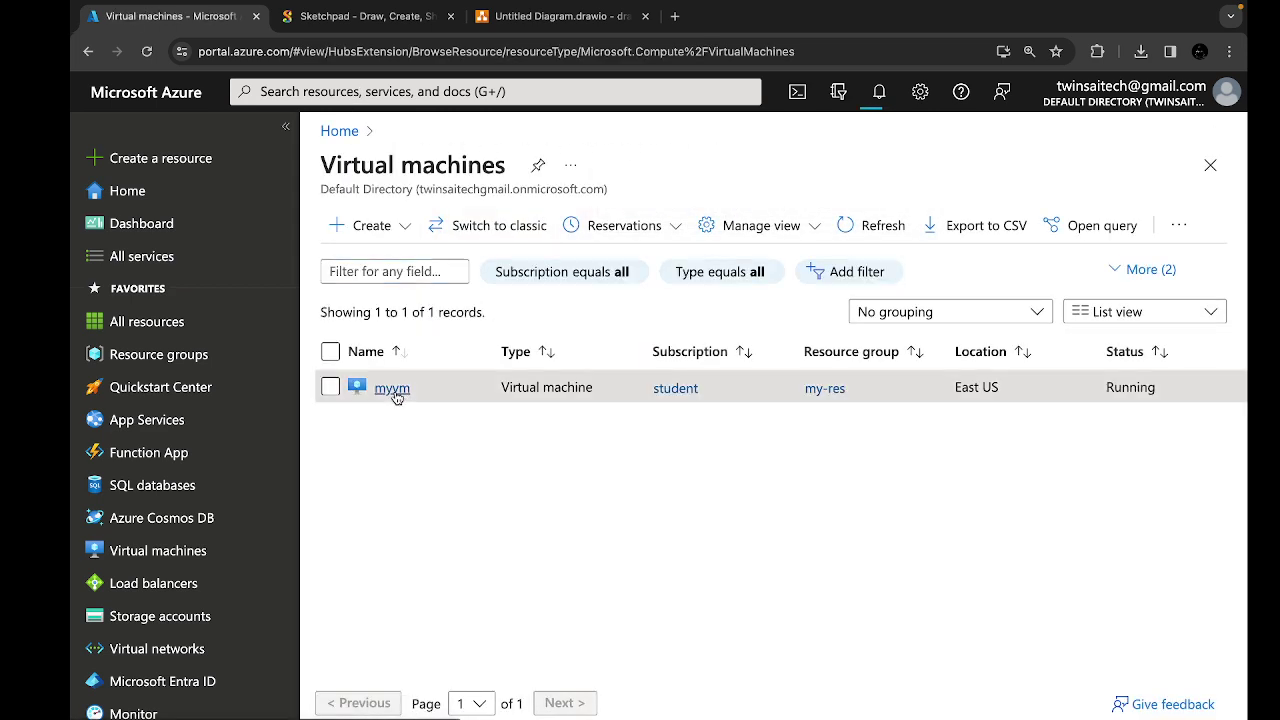
pyautogui.click(382, 383)
pyautogui.scroll(-5, 414, 450)
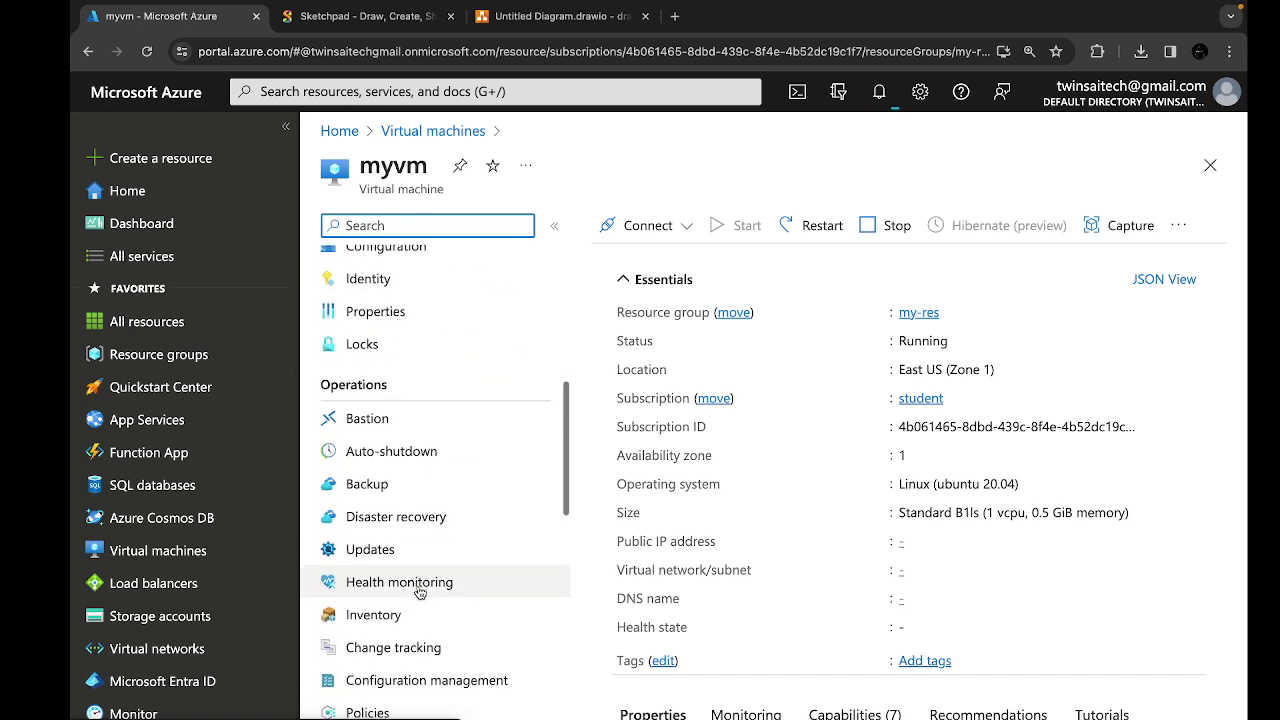
pyautogui.click(362, 420)
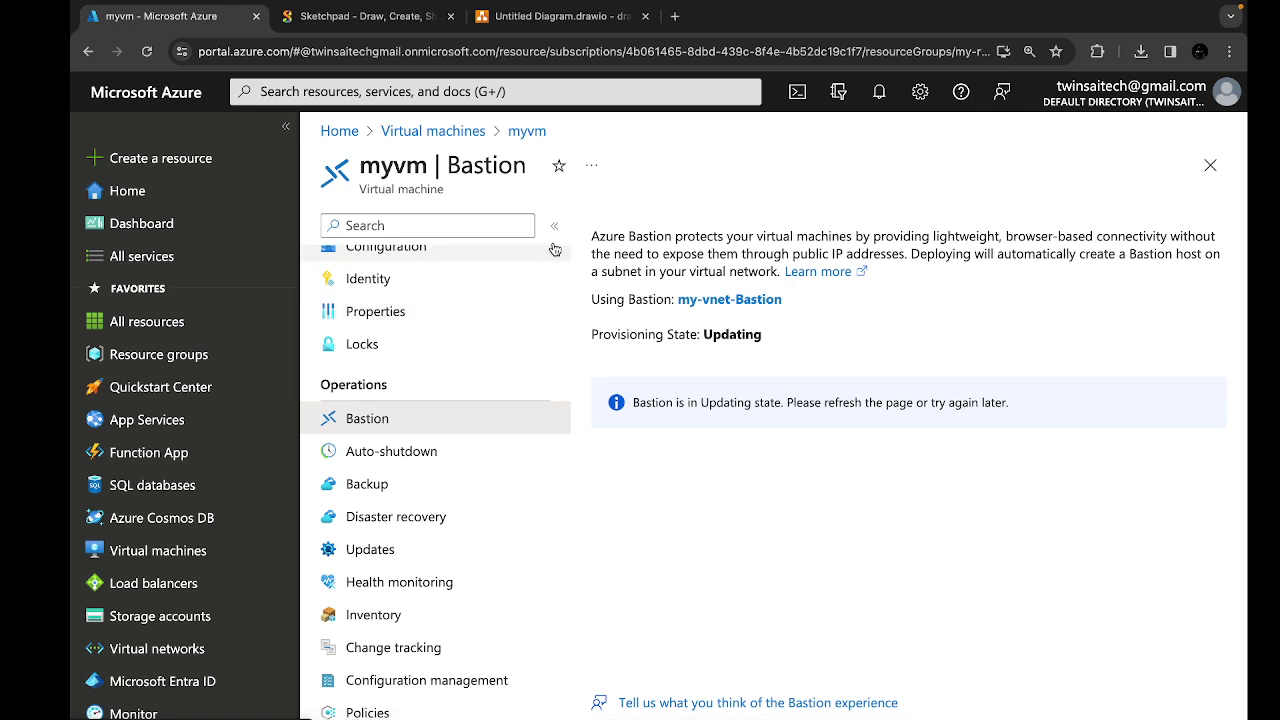
# Step: Open my-vnet-Bastion from the Bastions list and check its overview and sessions
pyautogui.click(415, 134)
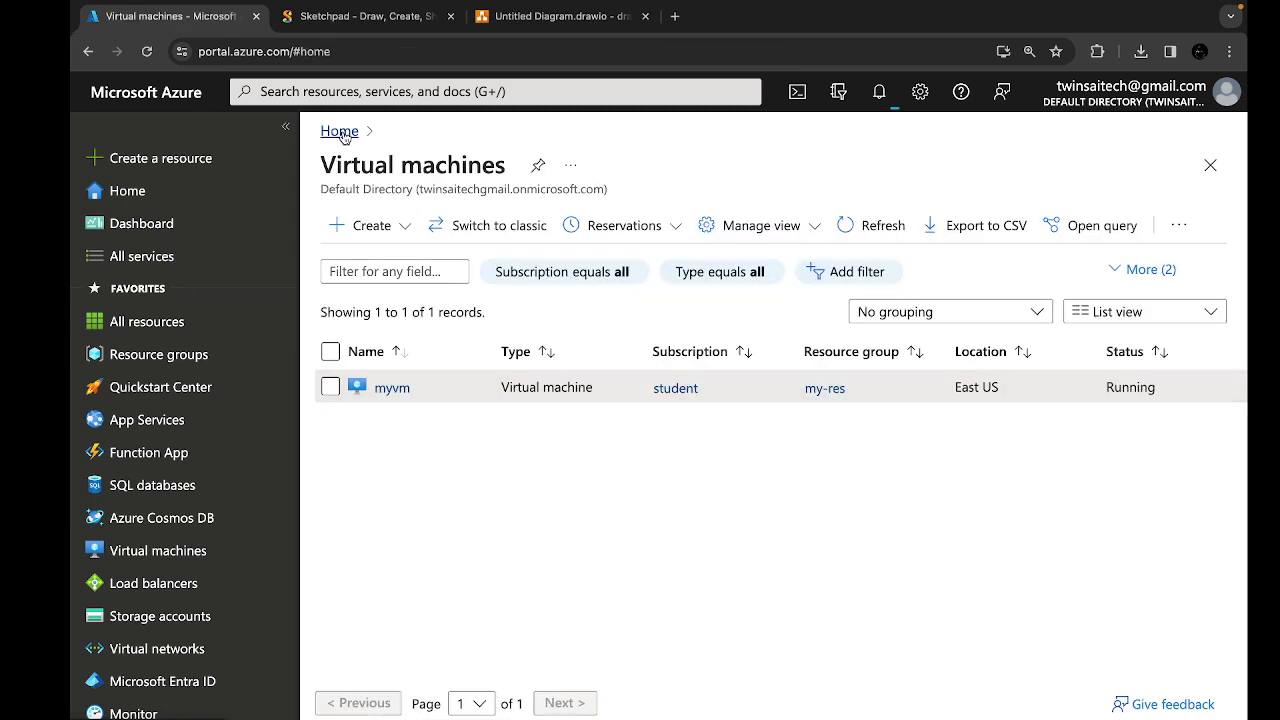
pyautogui.click(338, 131)
pyautogui.click(644, 253)
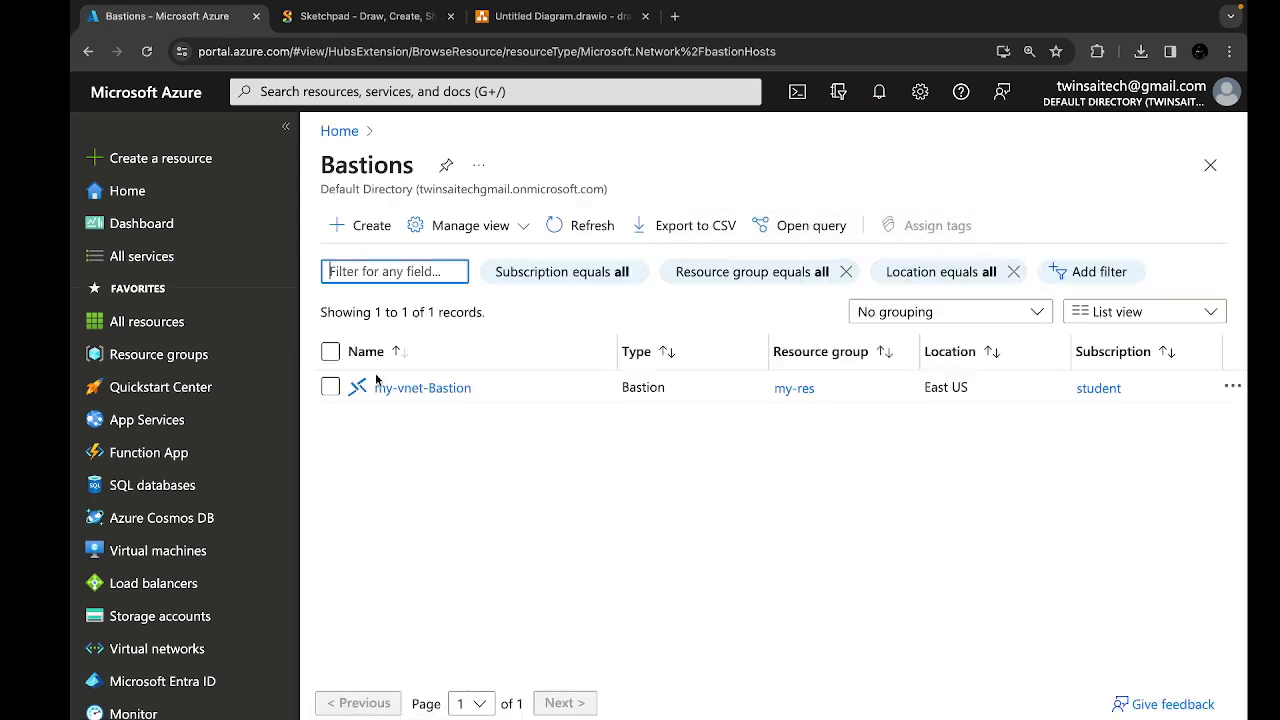
pyautogui.click(377, 389)
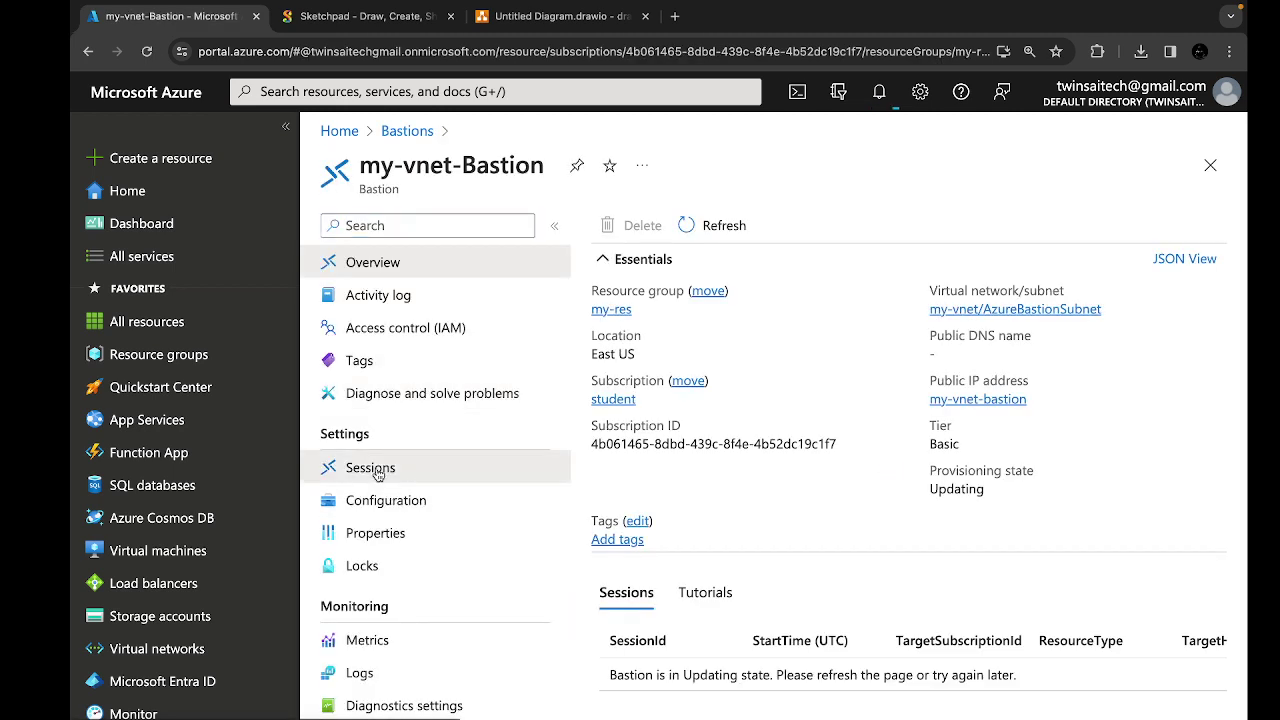
pyautogui.click(376, 470)
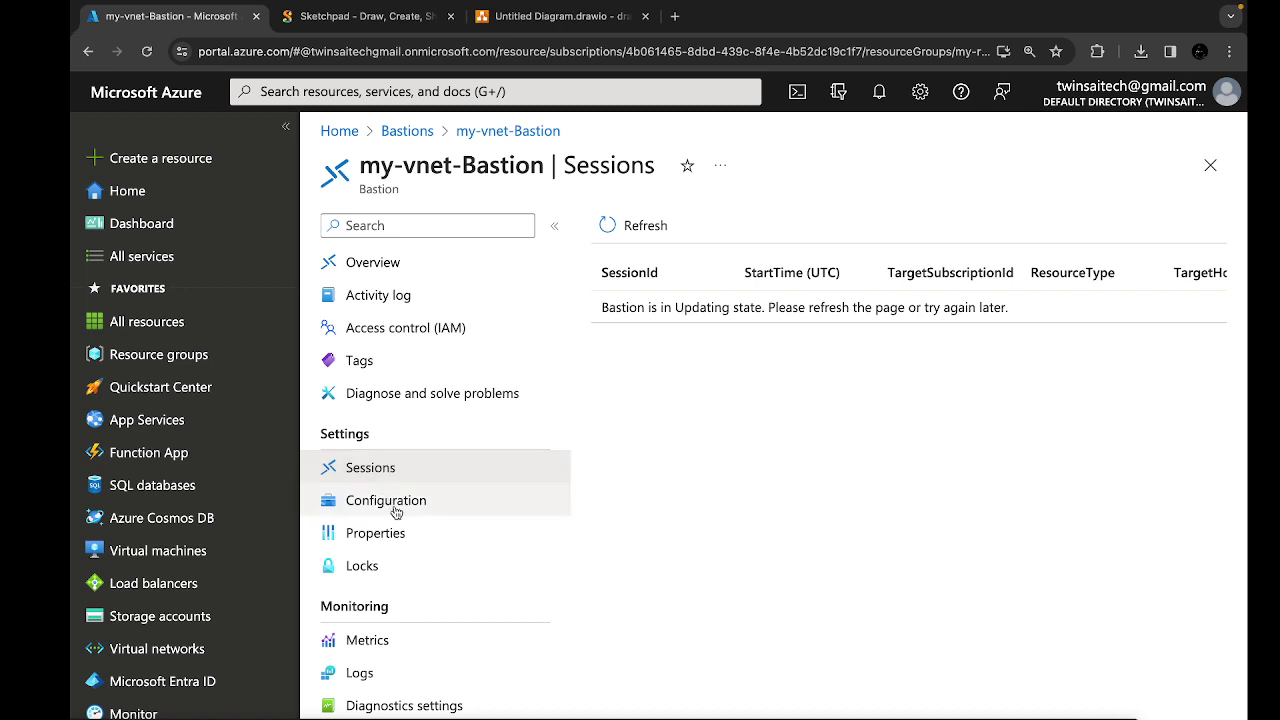
pyautogui.scroll(-3, 391, 506)
pyautogui.click(392, 500)
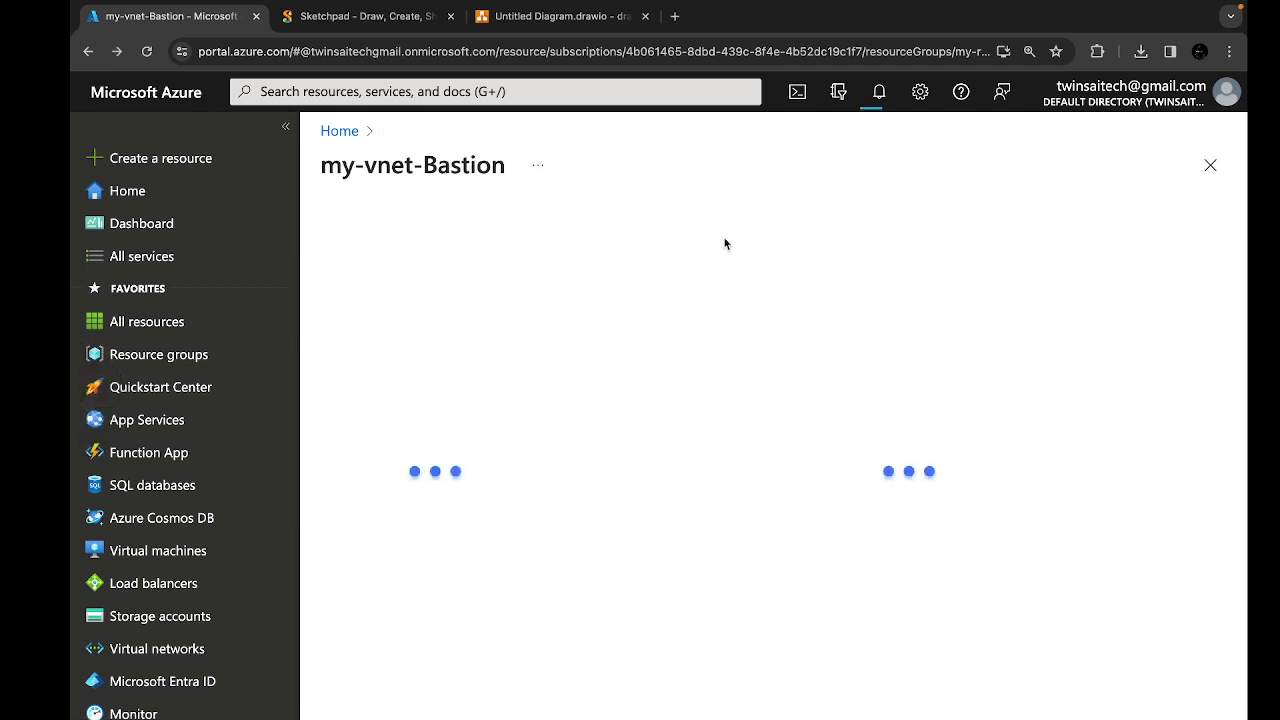
# Step: Dismiss the Cloud Shell storage setup and recheck the sessions of my-vnet-Bastion
pyautogui.click(796, 93)
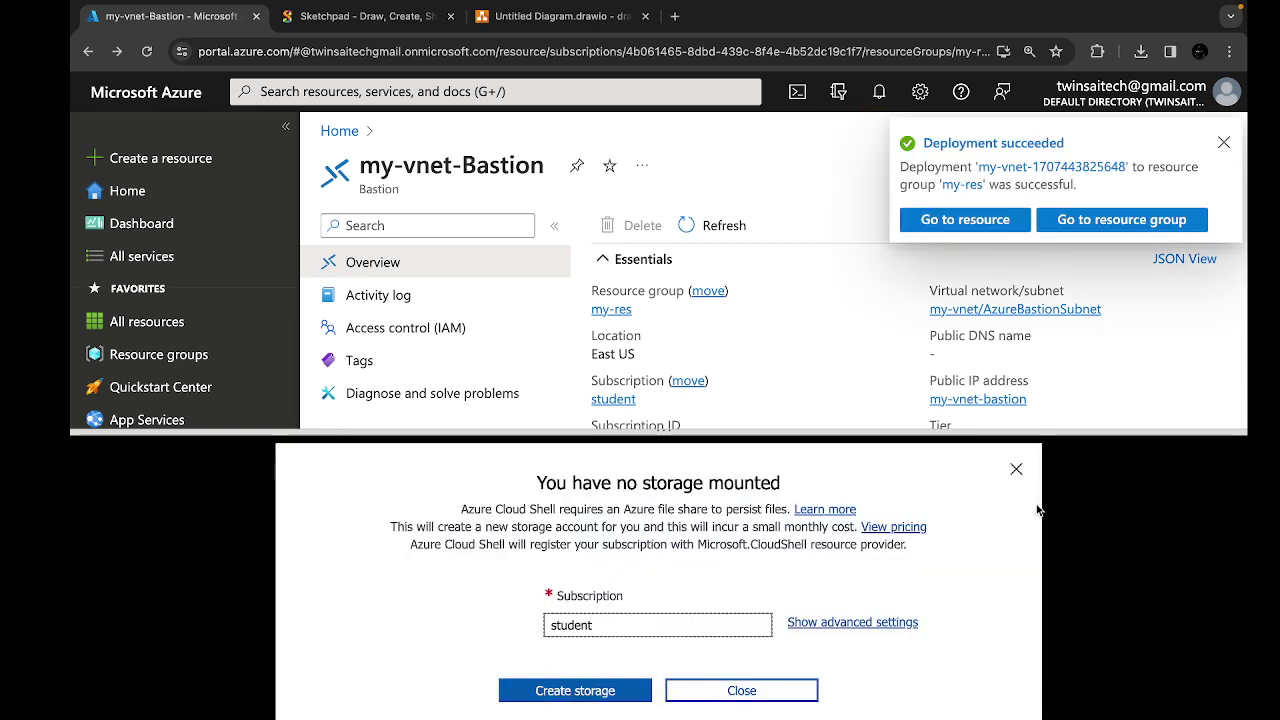
pyautogui.click(1016, 469)
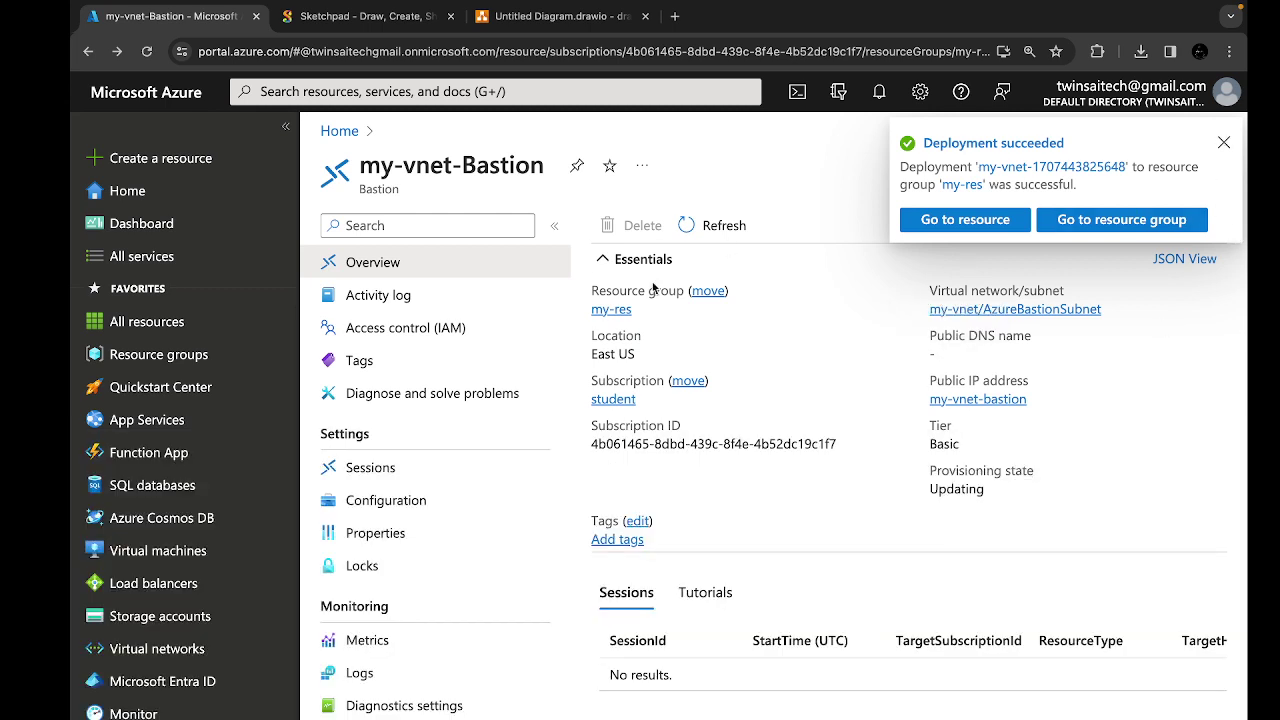
pyautogui.click(378, 472)
pyautogui.scroll(-2, 383, 477)
pyautogui.scroll(-1, 383, 477)
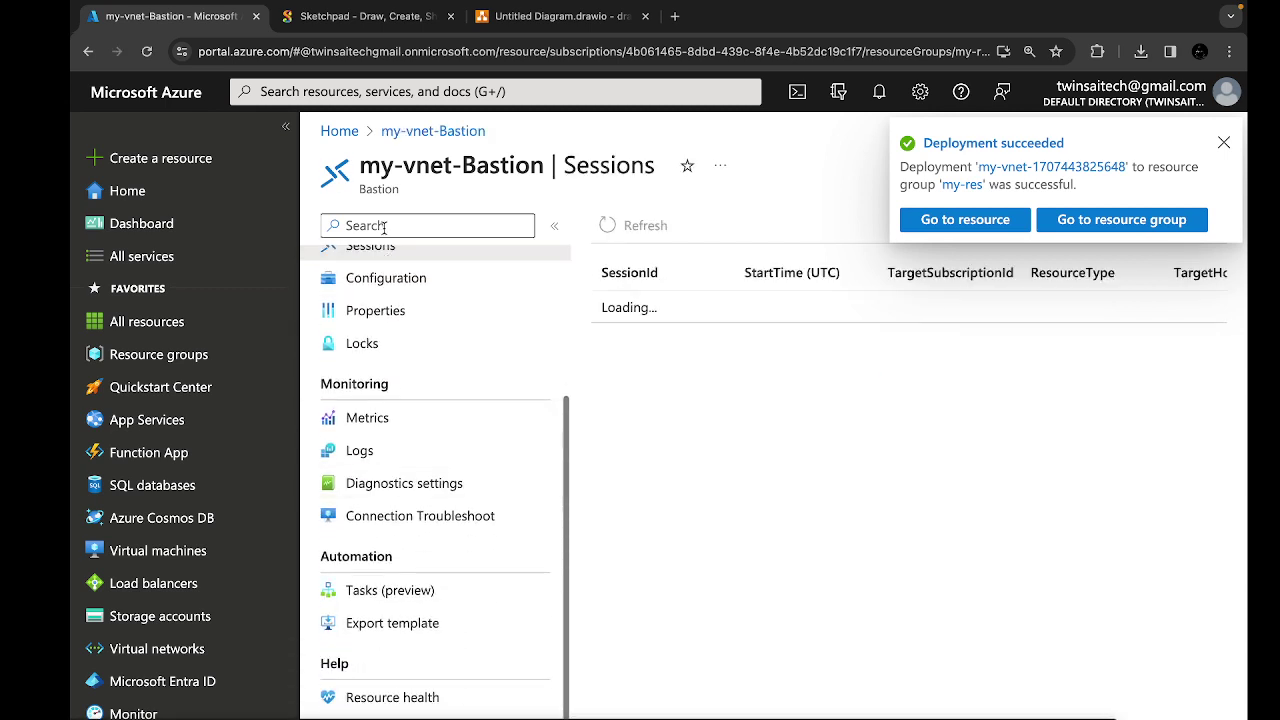
pyautogui.scroll(-1, 390, 602)
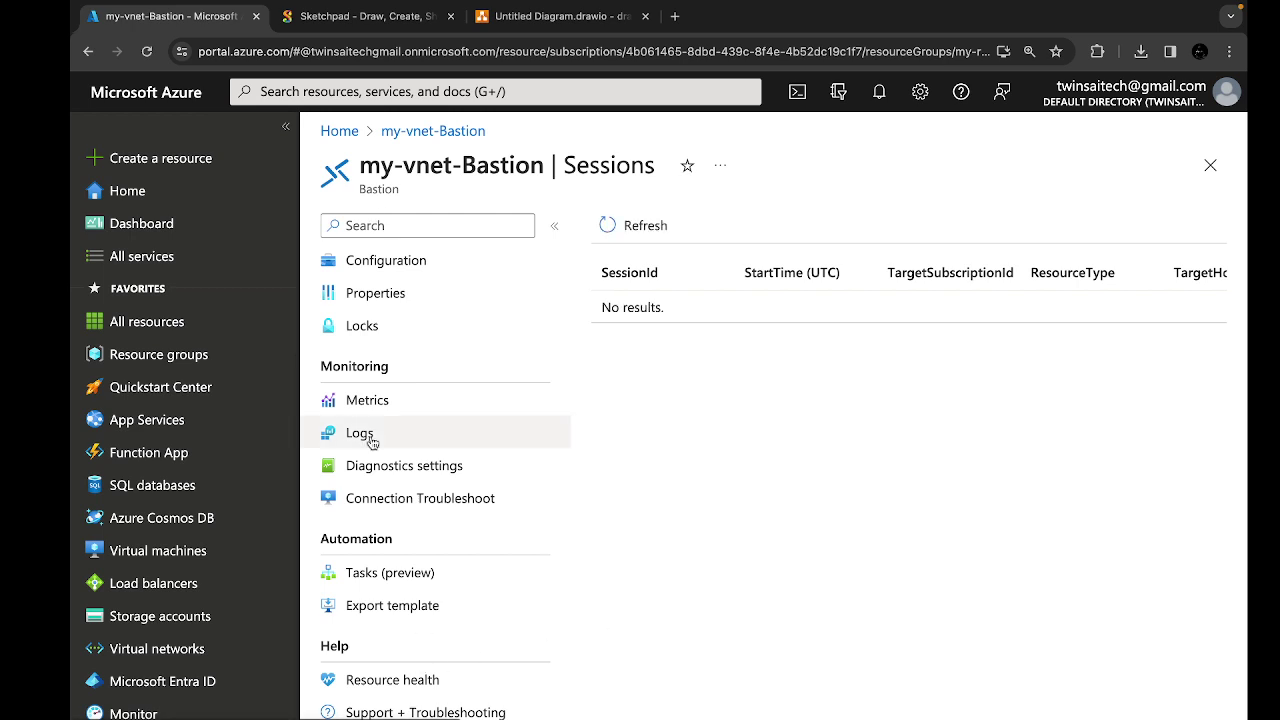
# Step: Return to myvm from the virtual machines list and open its Bastion connection form
pyautogui.click(339, 131)
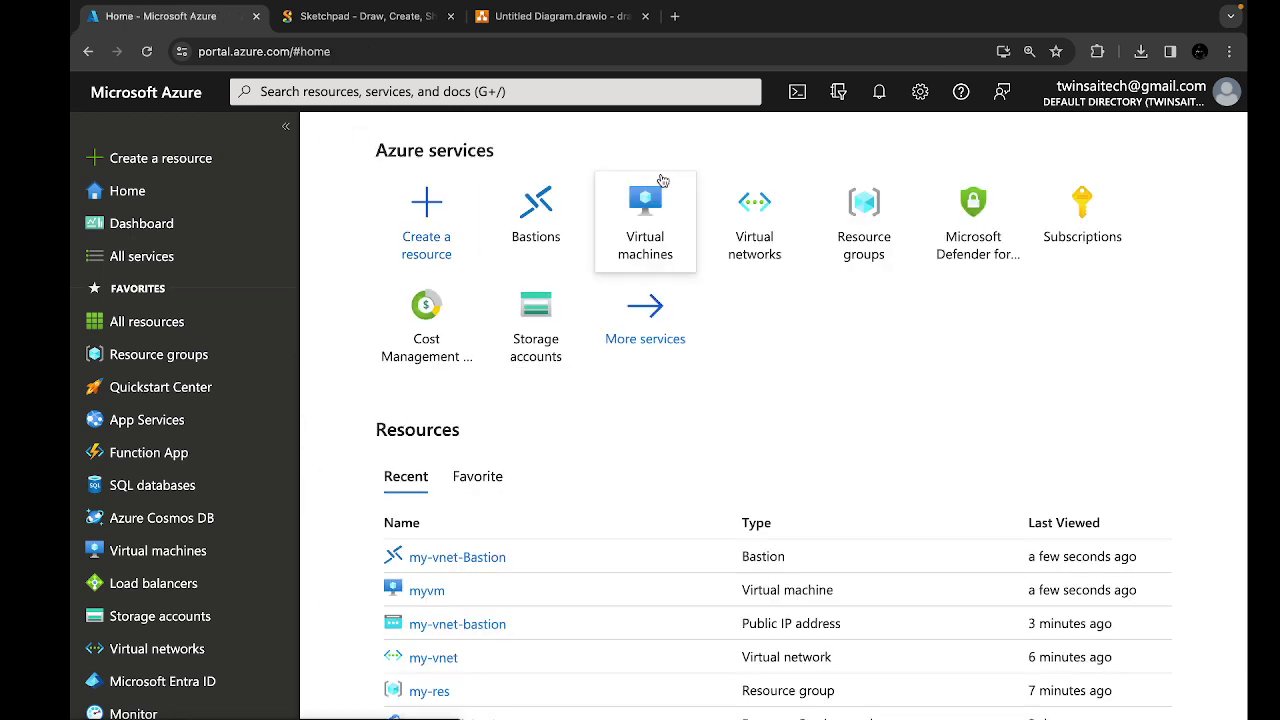
pyautogui.click(630, 222)
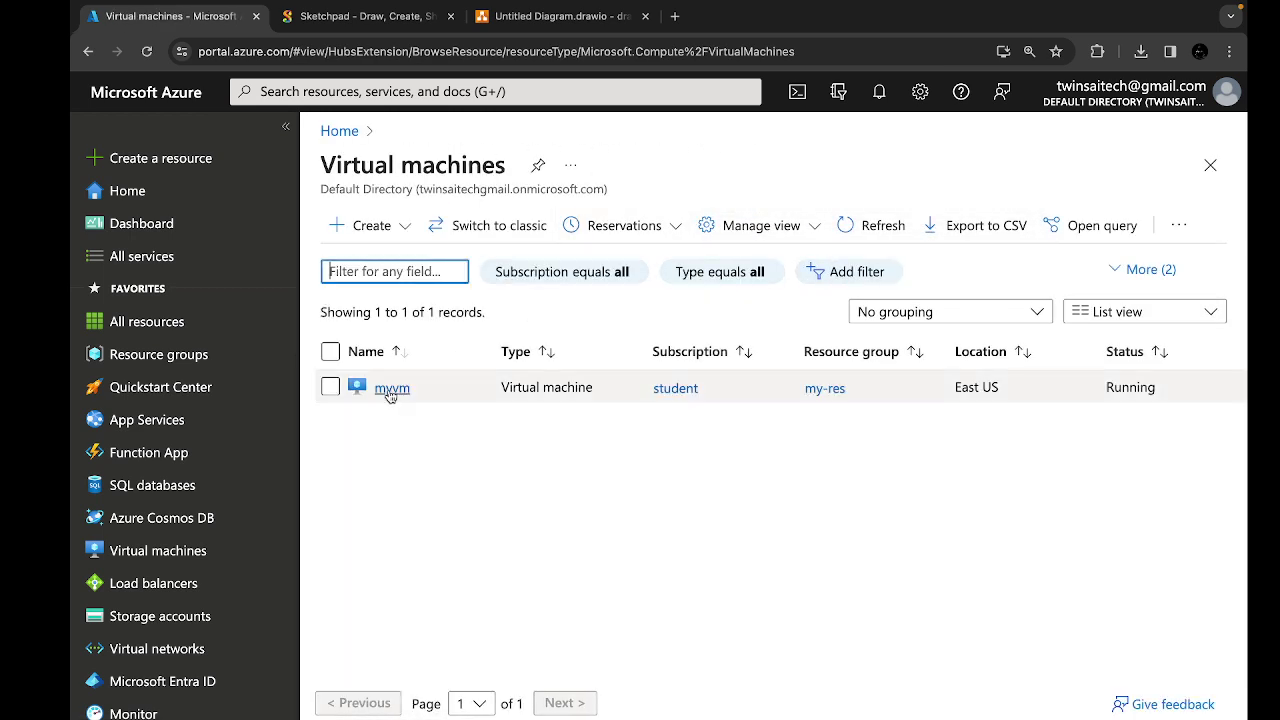
pyautogui.click(391, 385)
pyautogui.scroll(-3, 405, 567)
pyautogui.scroll(-3, 406, 569)
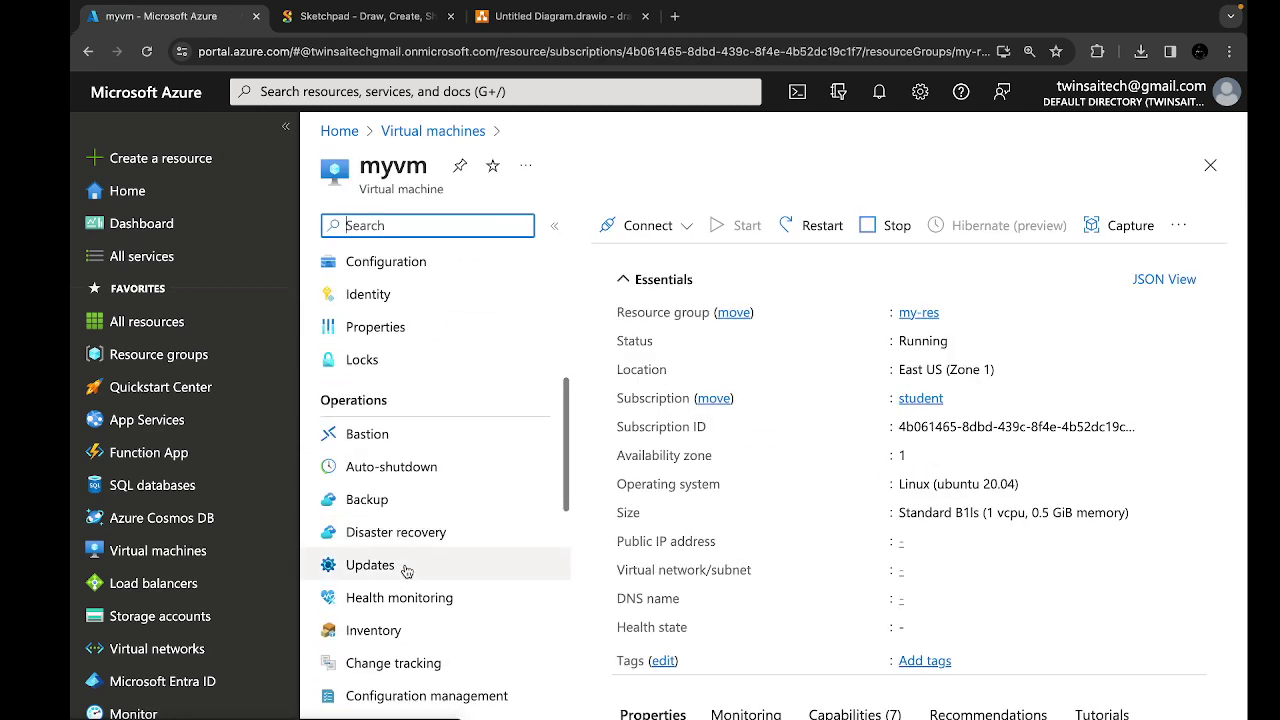
pyautogui.click(382, 436)
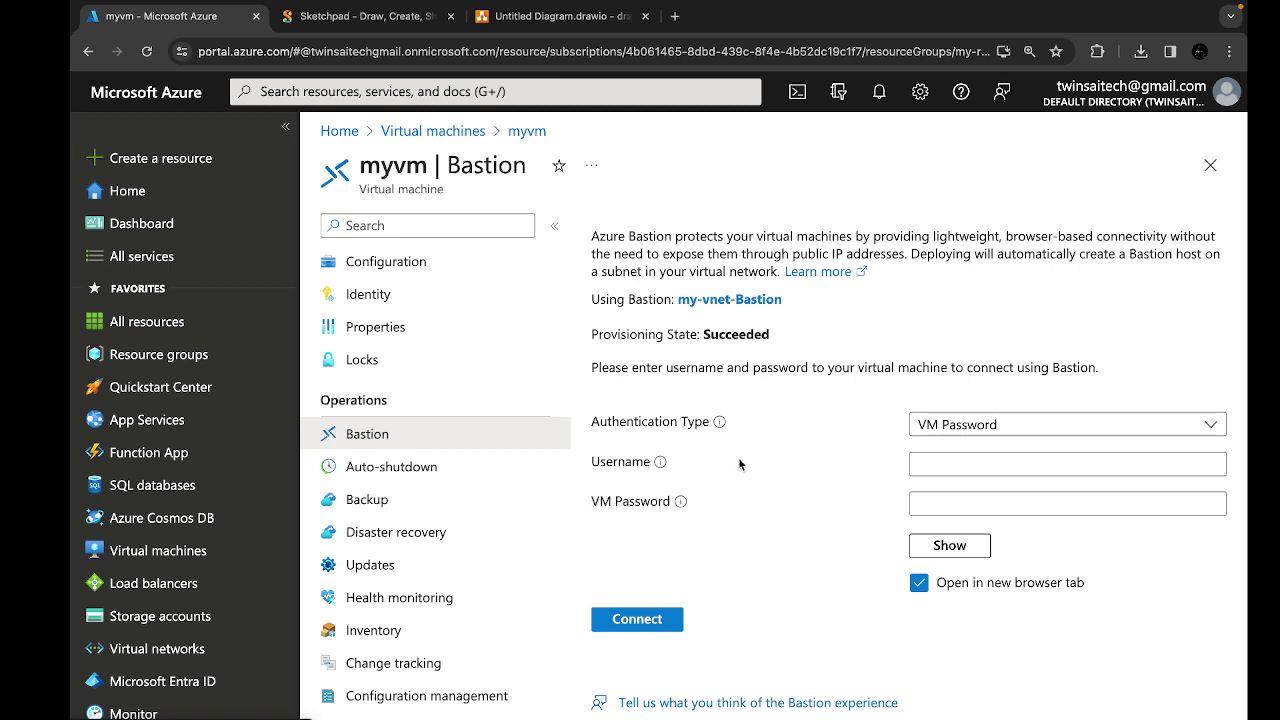
# Step: Set the Bastion authentication type to SSH Private Key from Local File and the username to azureuser
pyautogui.tripleClick(622, 416)
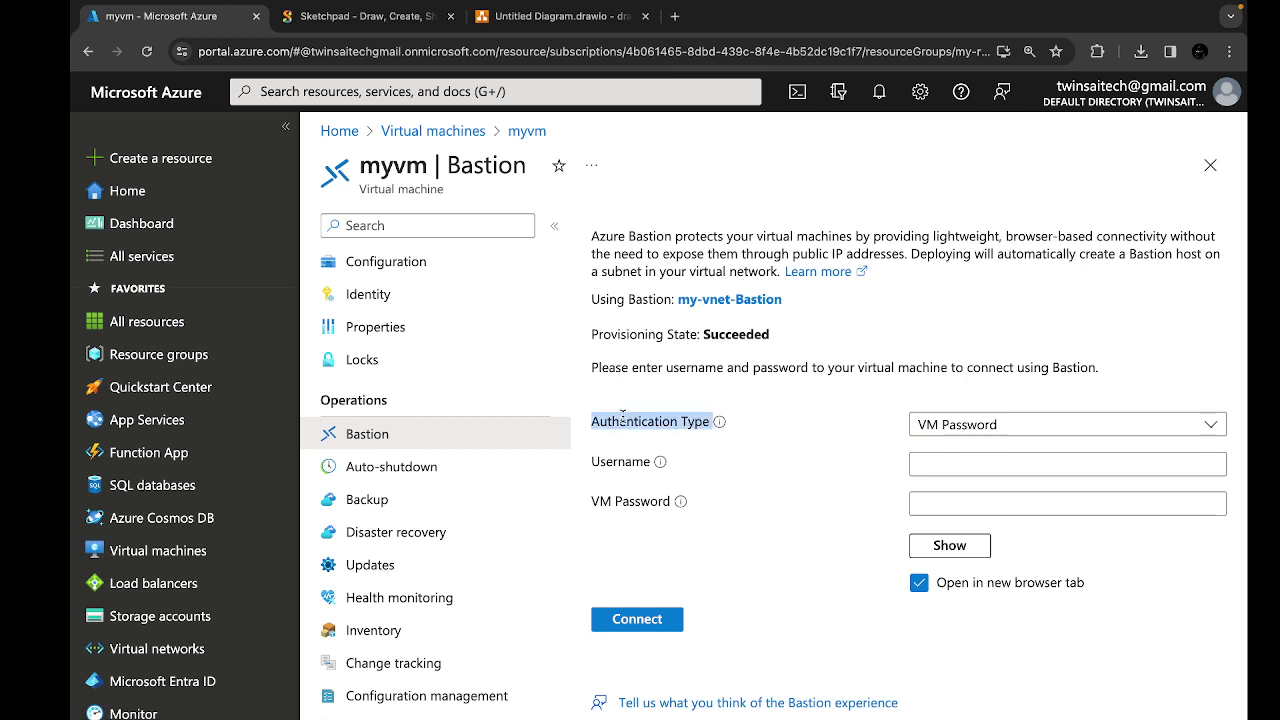
pyautogui.click(933, 425)
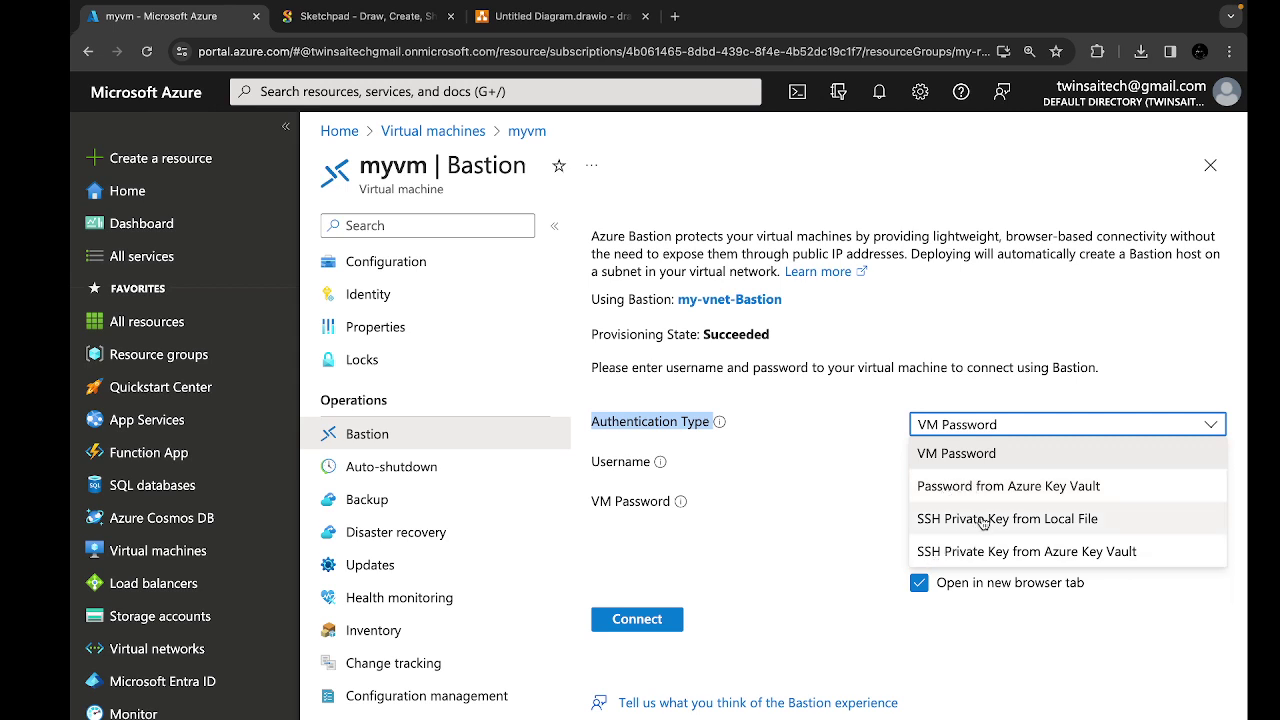
pyautogui.click(1013, 519)
pyautogui.click(958, 455)
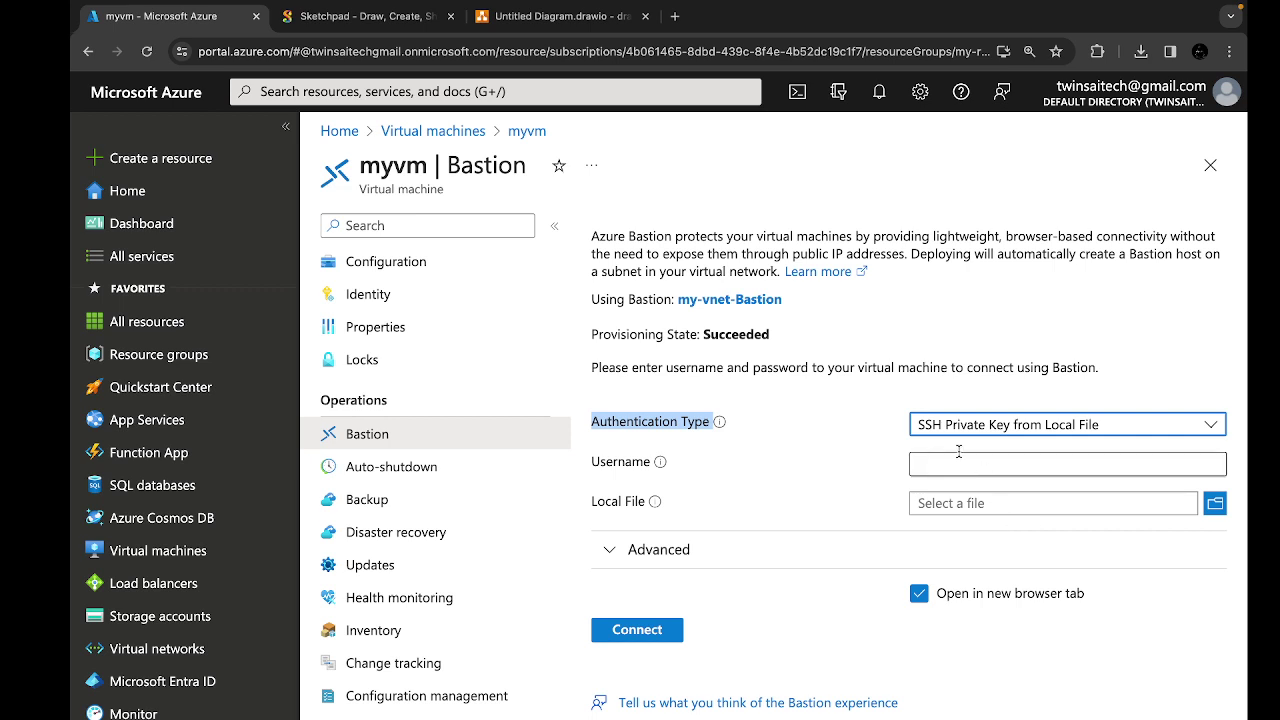
pyautogui.write('a')
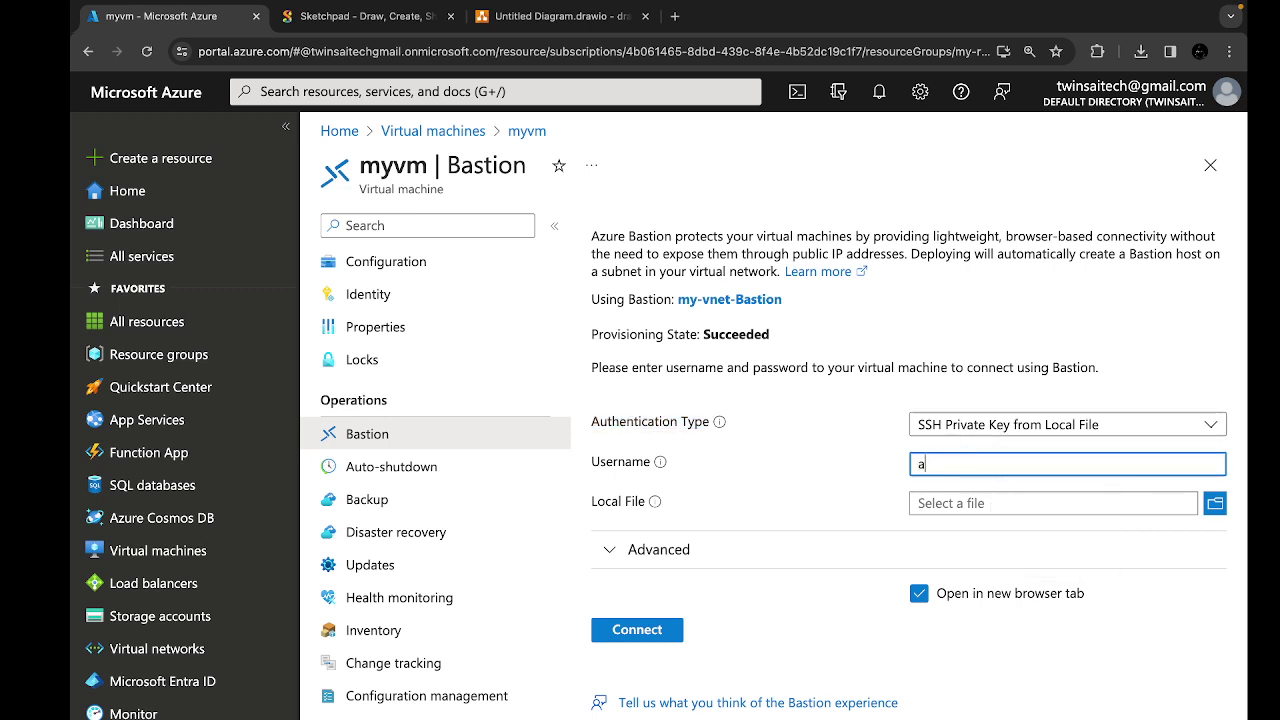
pyautogui.write('zureuser')
# Step: Choose my-az-key.pem from the Downloads folder as the local key file and start the Bastion connection to myvm
pyautogui.click(1216, 508)
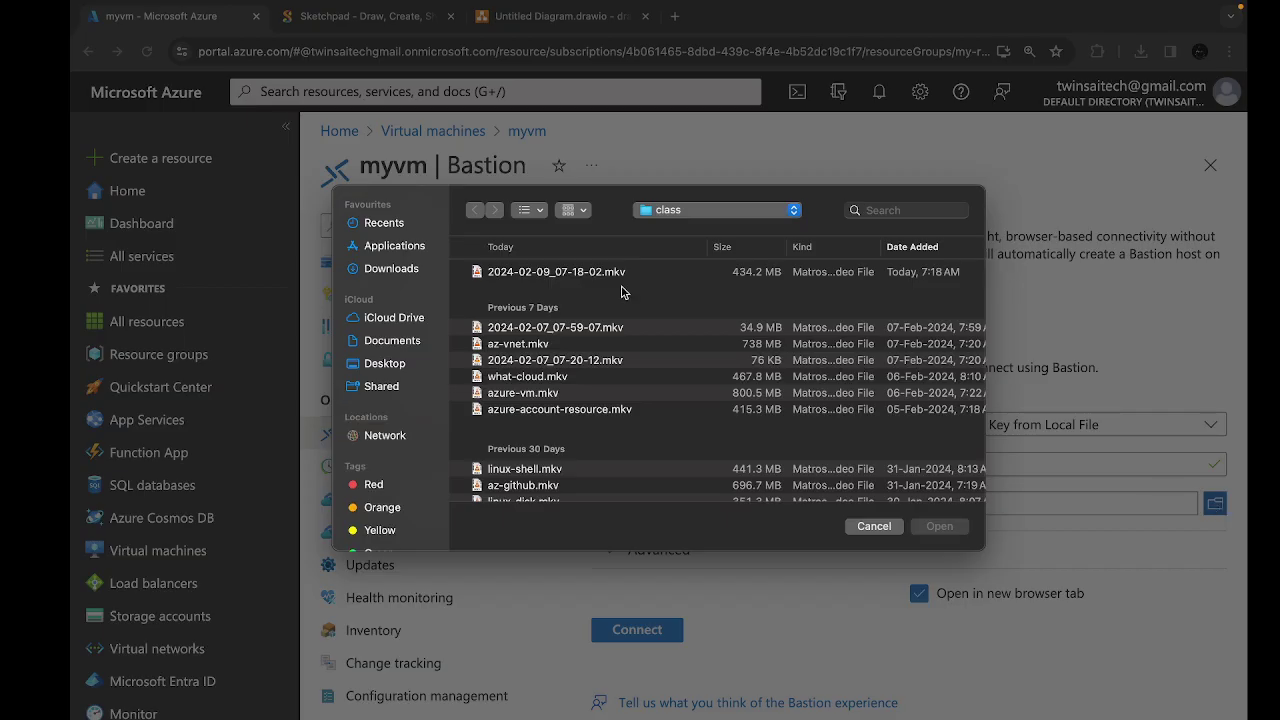
pyautogui.click(386, 344)
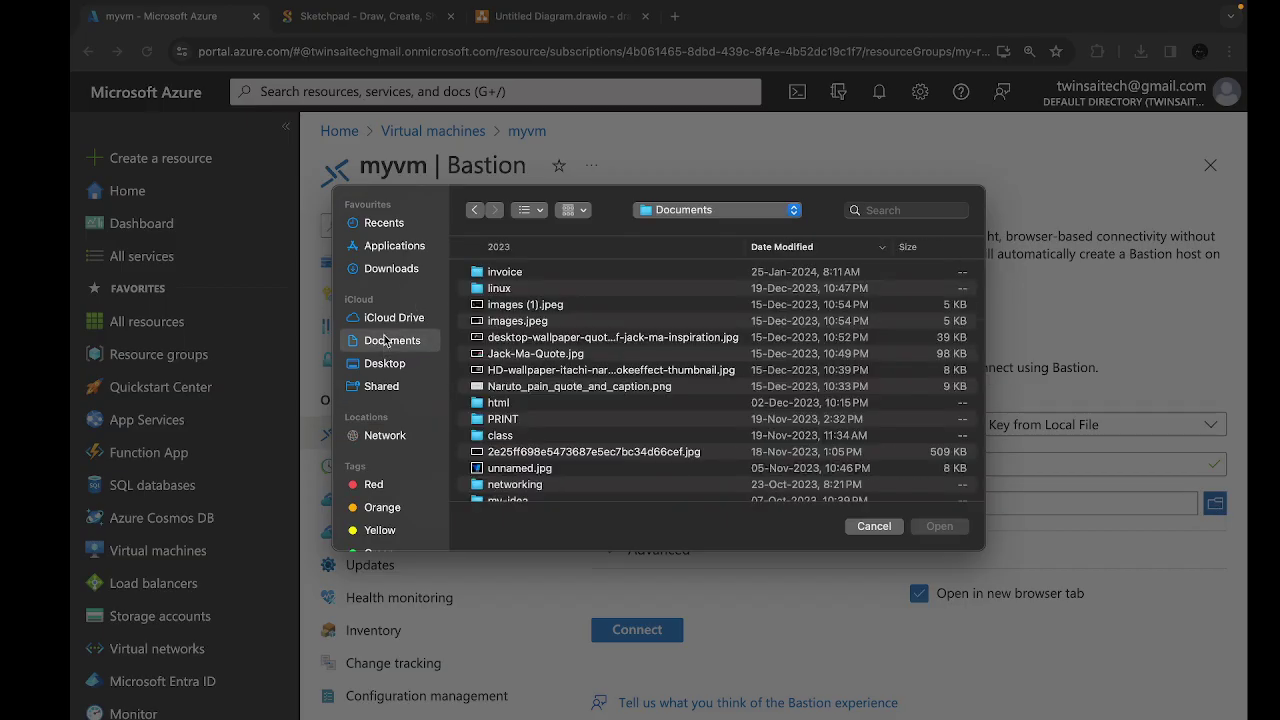
pyautogui.click(384, 270)
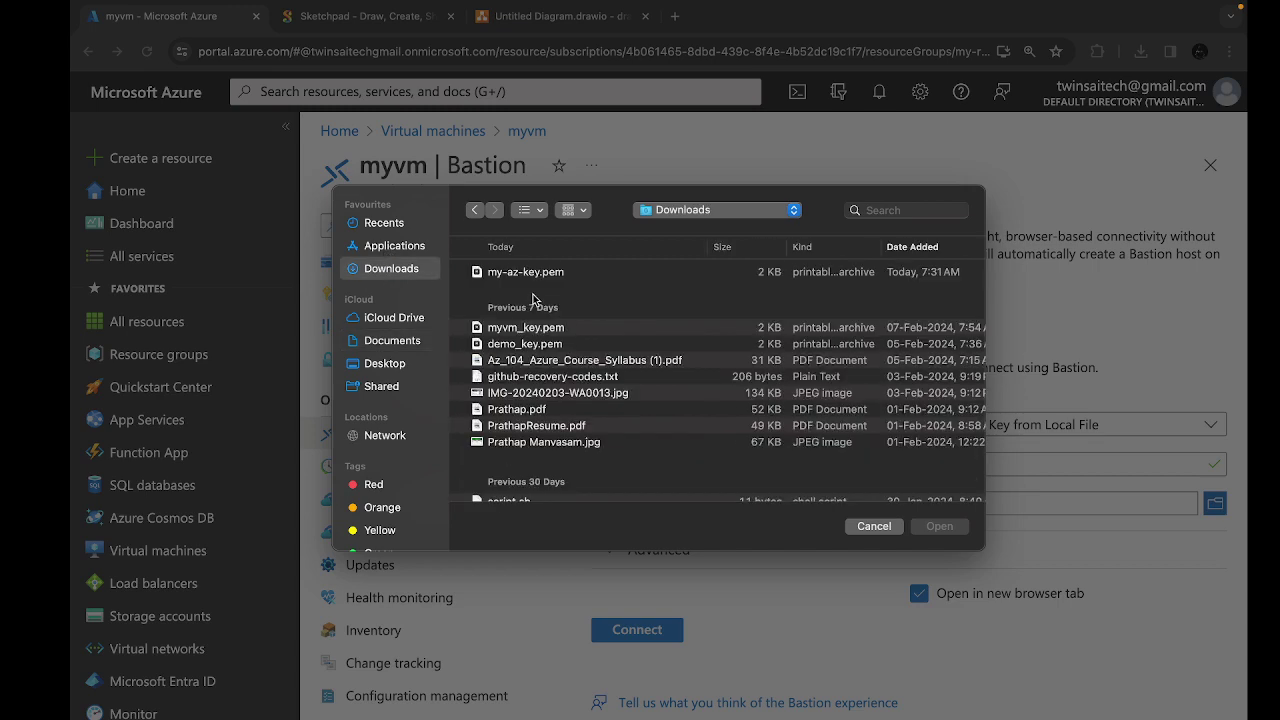
pyautogui.click(516, 272)
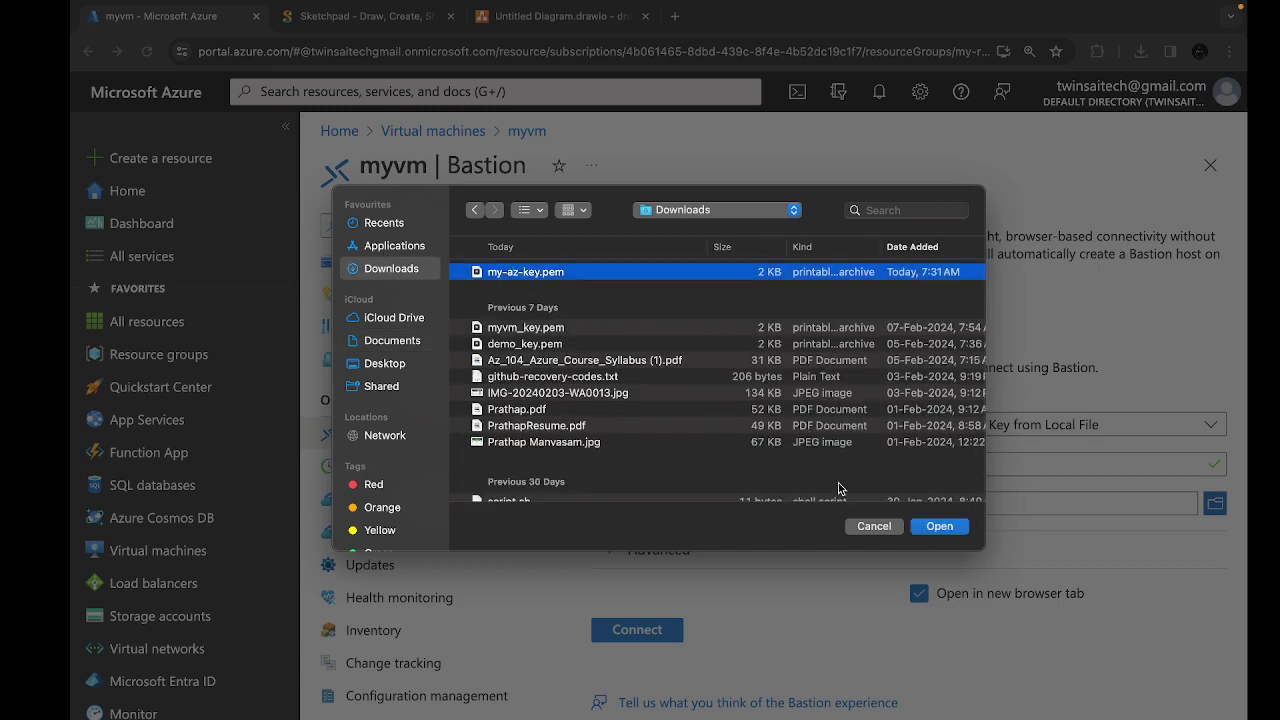
pyautogui.click(939, 525)
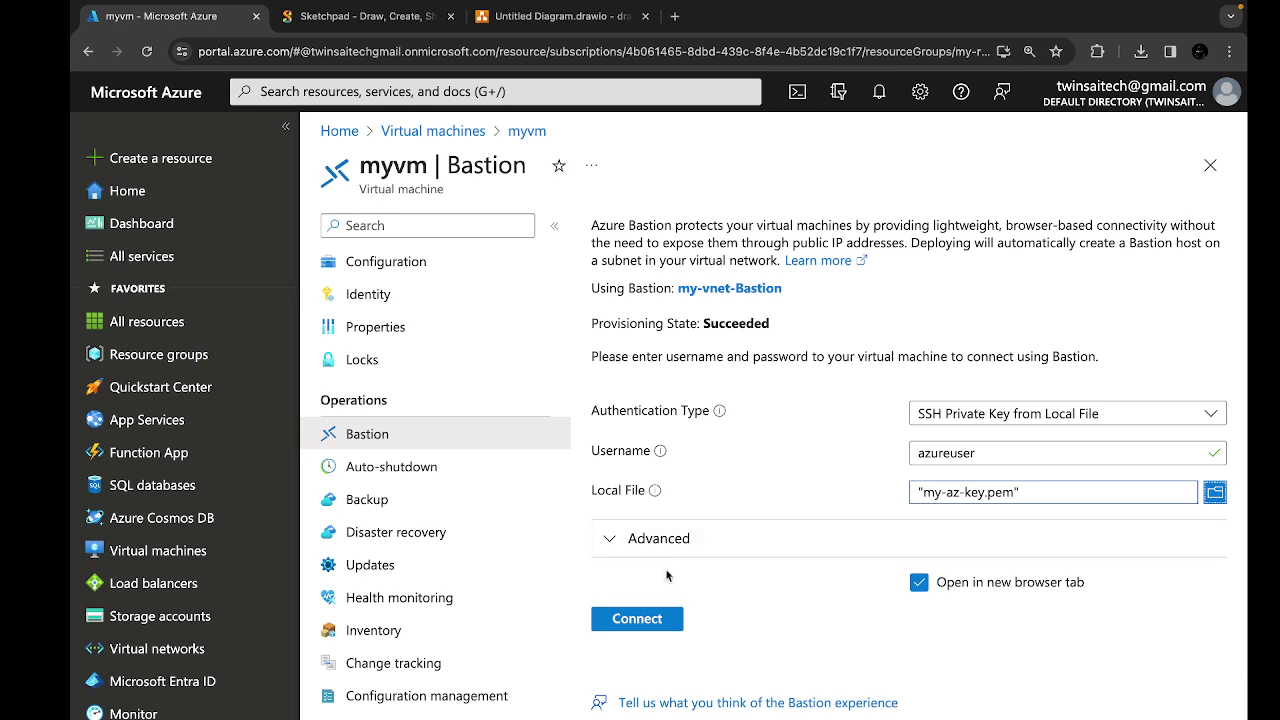
pyautogui.click(668, 619)
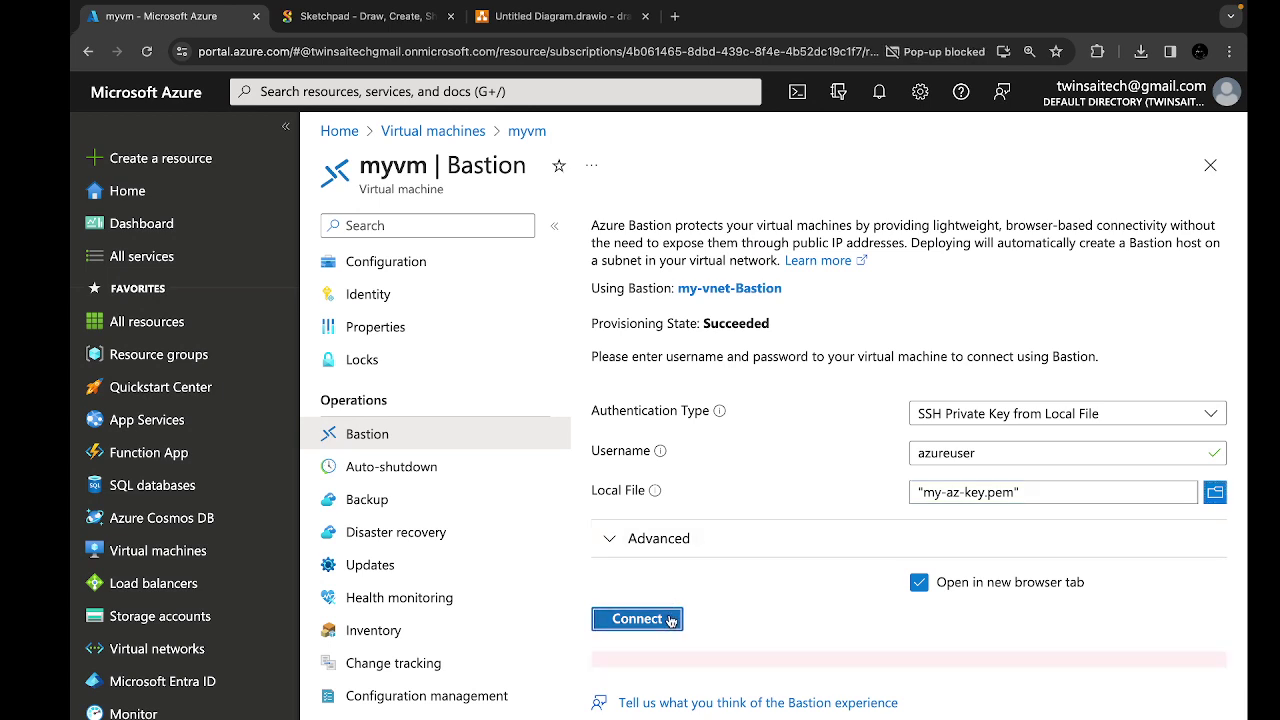
# Step: Allow pop-ups from the Azure portal, reconnect to myvm through Bastion, and grant the session clipboard access
pyautogui.click(976, 52)
pyautogui.click(838, 139)
pyautogui.click(1040, 210)
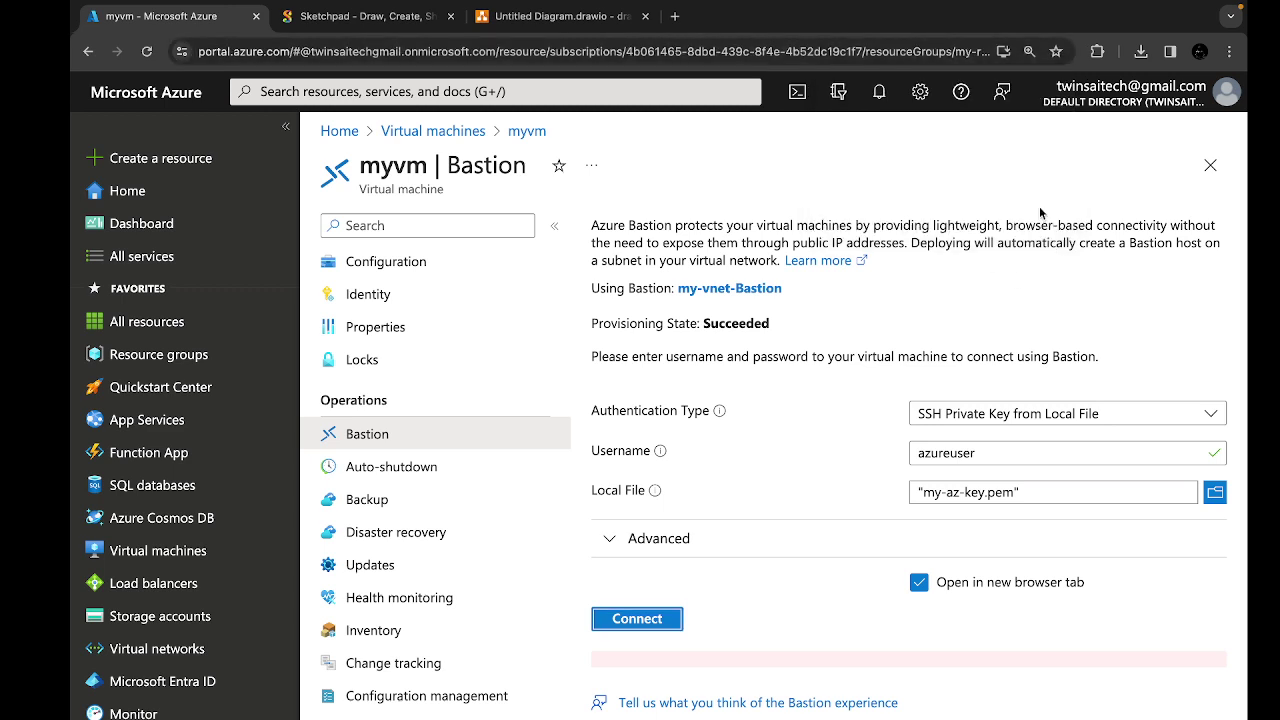
pyautogui.click(632, 620)
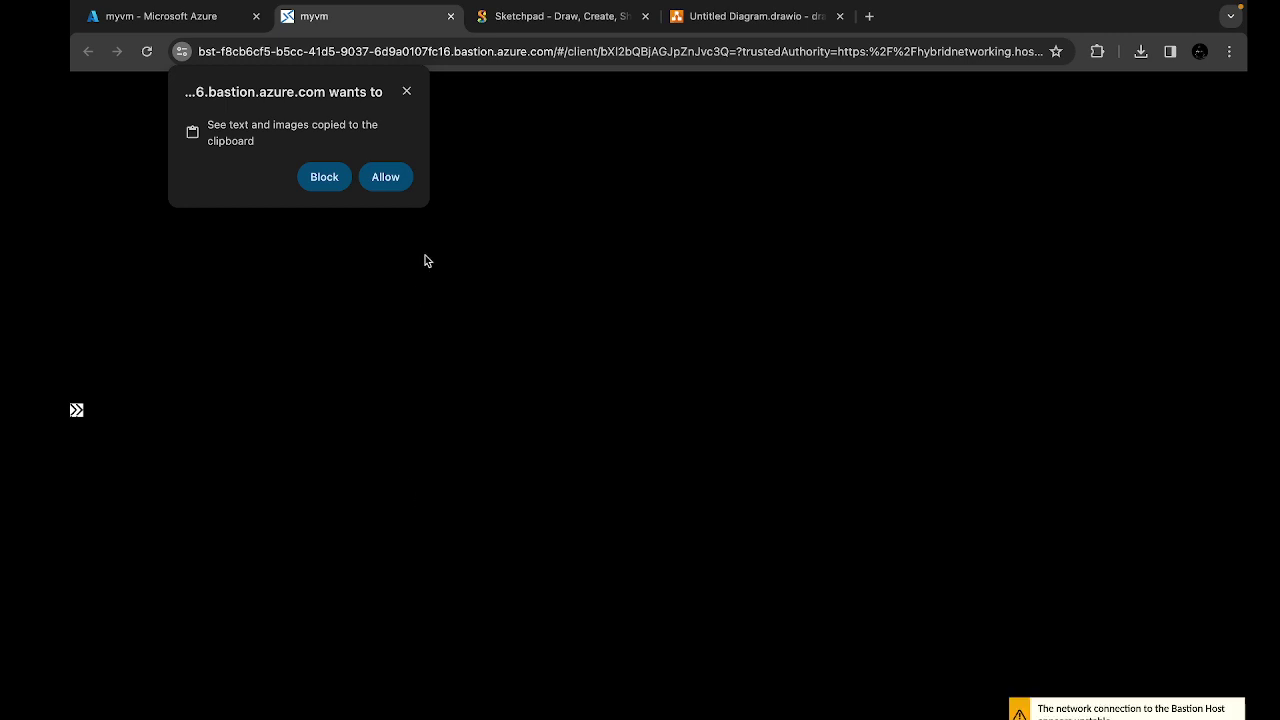
pyautogui.click(400, 176)
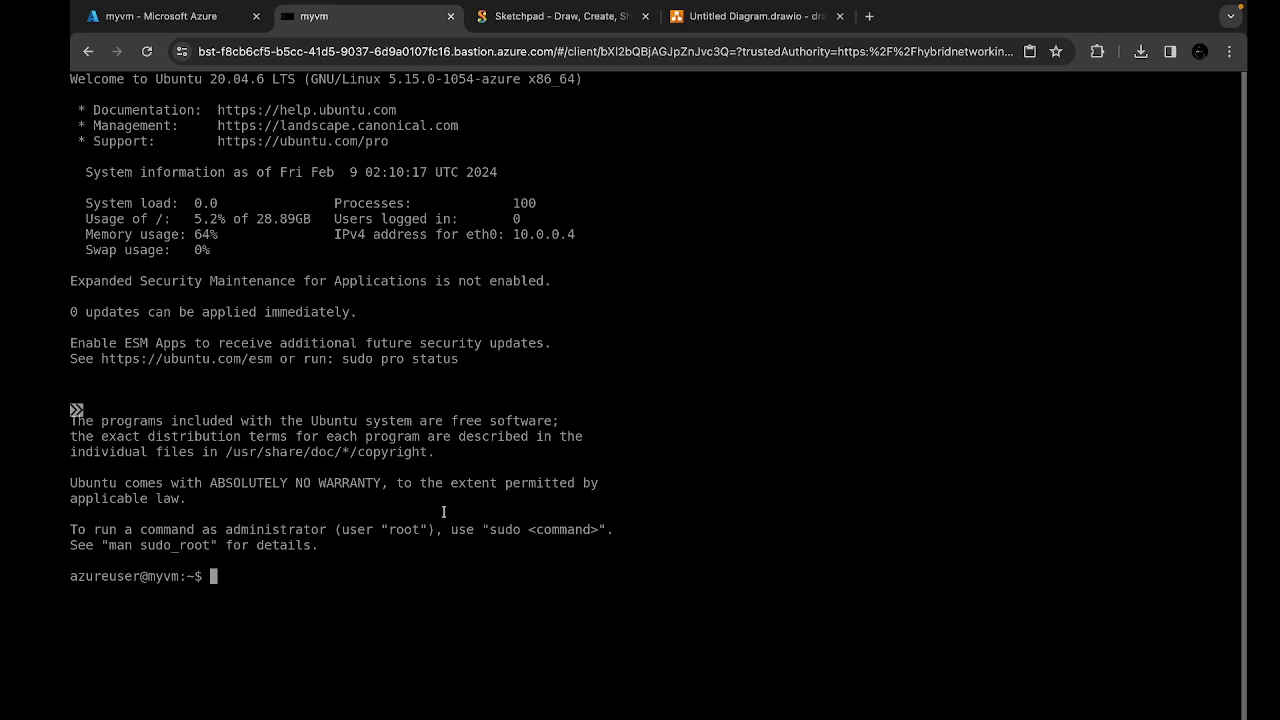
# Step: Return to the Azure portal and review myvm's overview for its public IP address and virtual network details
pyautogui.click(150, 17)
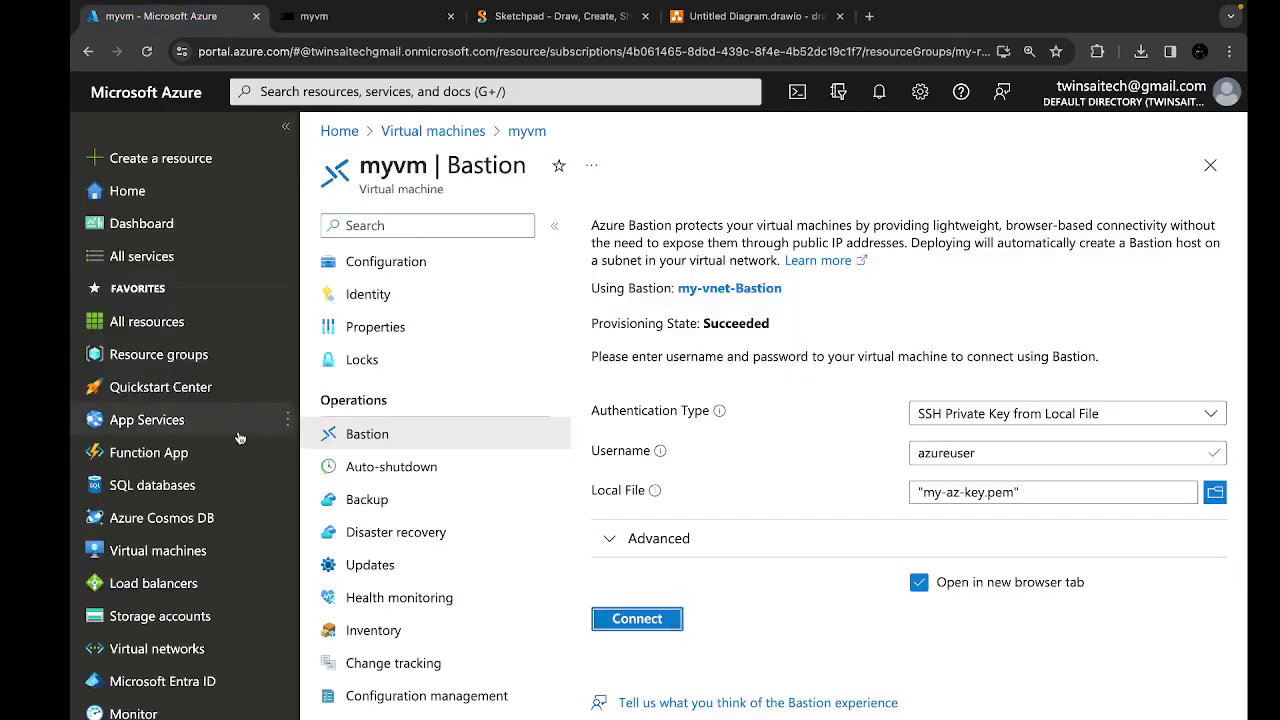
pyautogui.scroll(5, 365, 265)
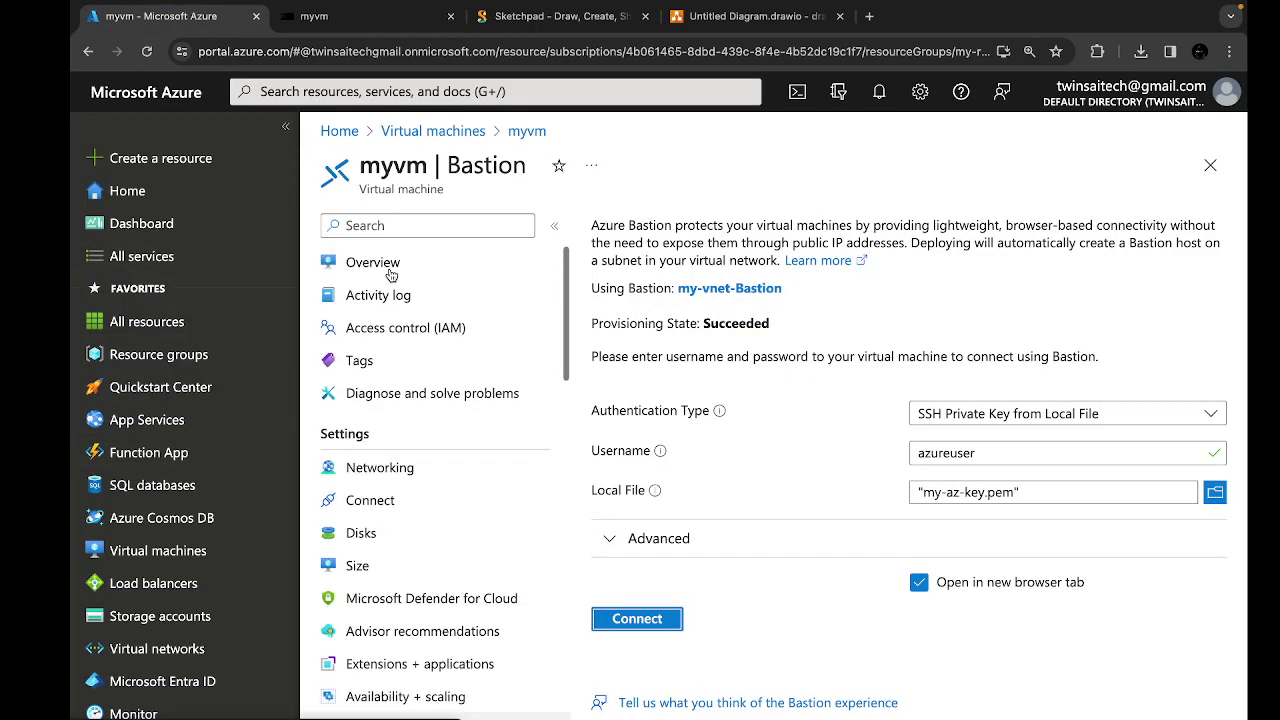
pyautogui.click(370, 266)
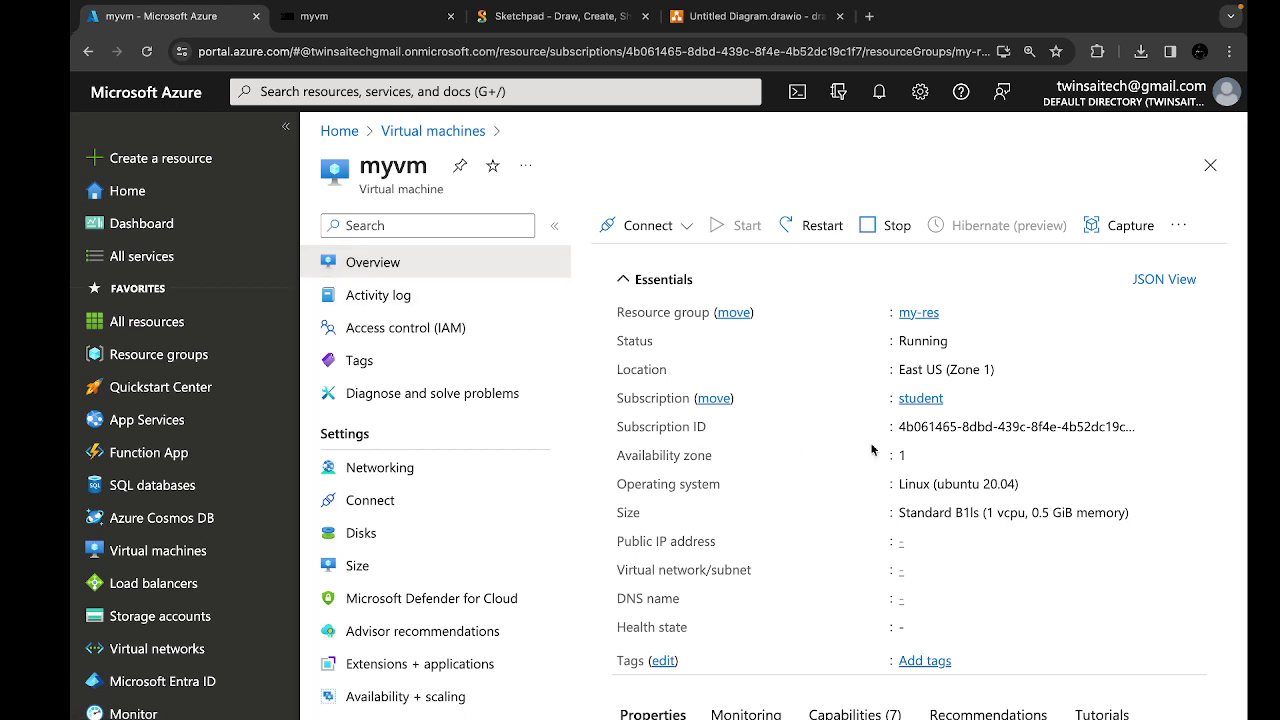
pyautogui.scroll(-1, 924, 520)
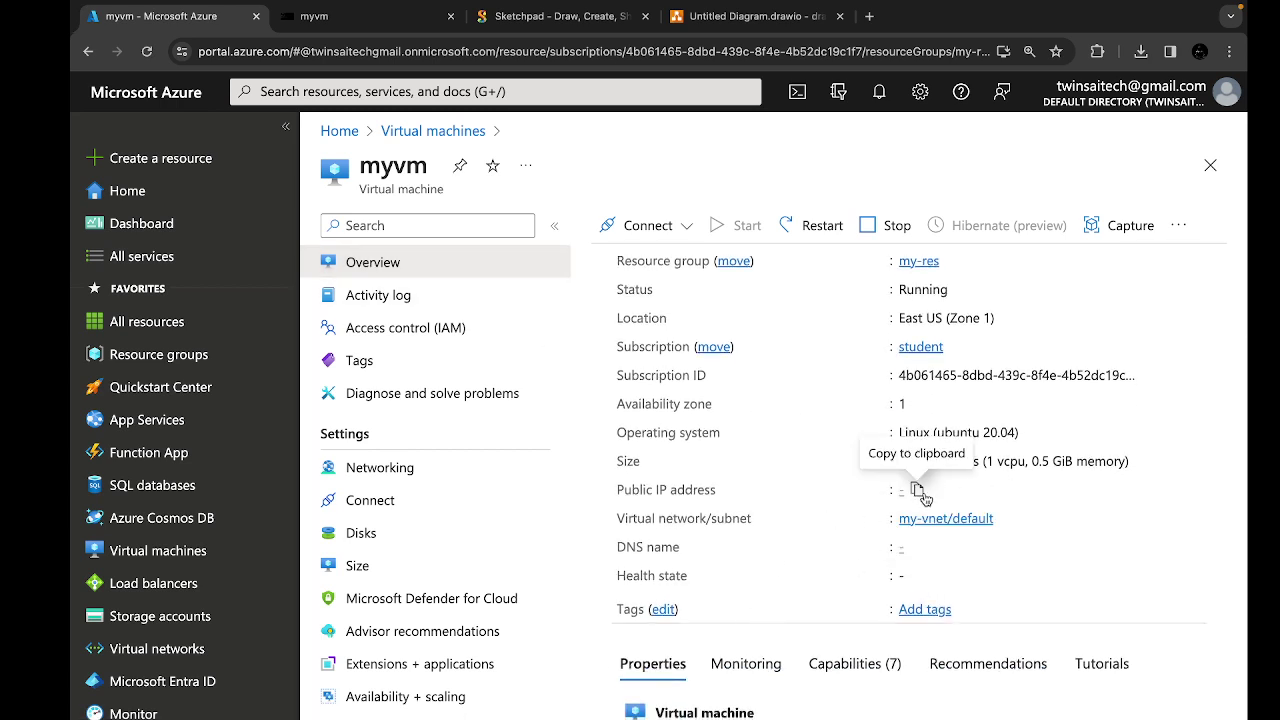
pyautogui.scroll(-1, 926, 500)
pyautogui.scroll(-3, 926, 500)
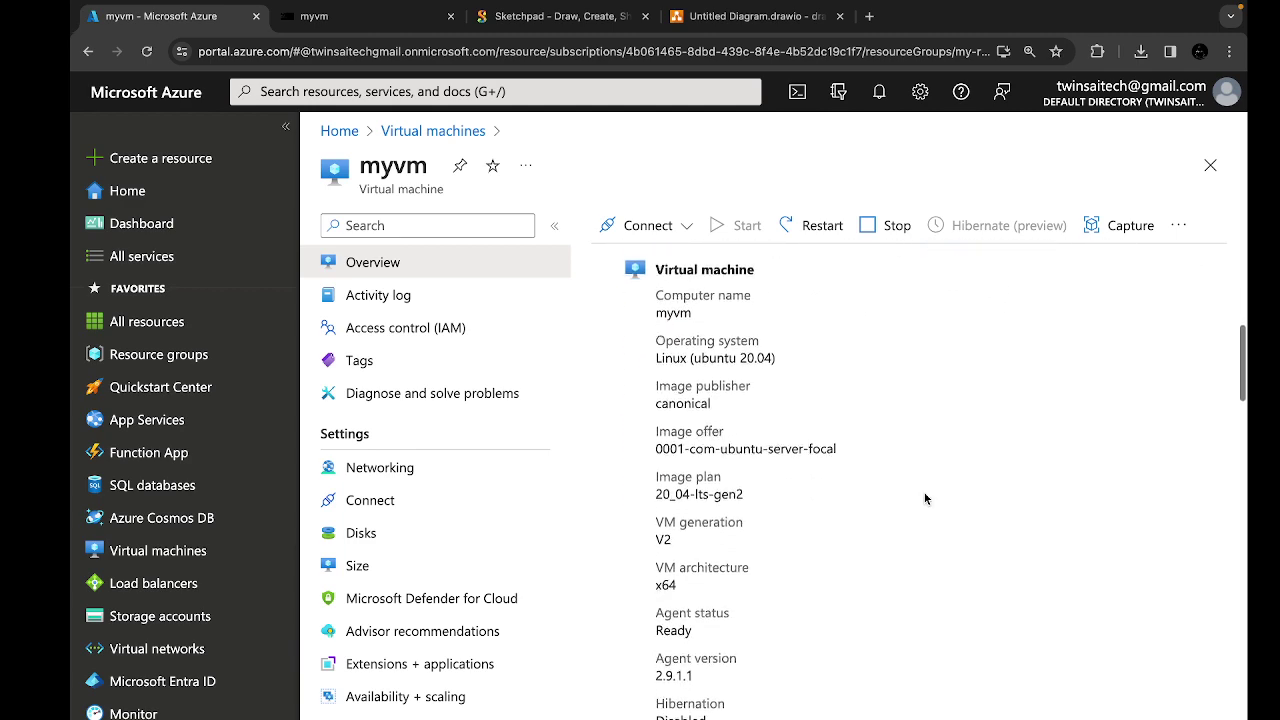
# Step: Open the Sessions list of my-vnet-Bastion from the Bastions service
pyautogui.scroll(-5, 423, 531)
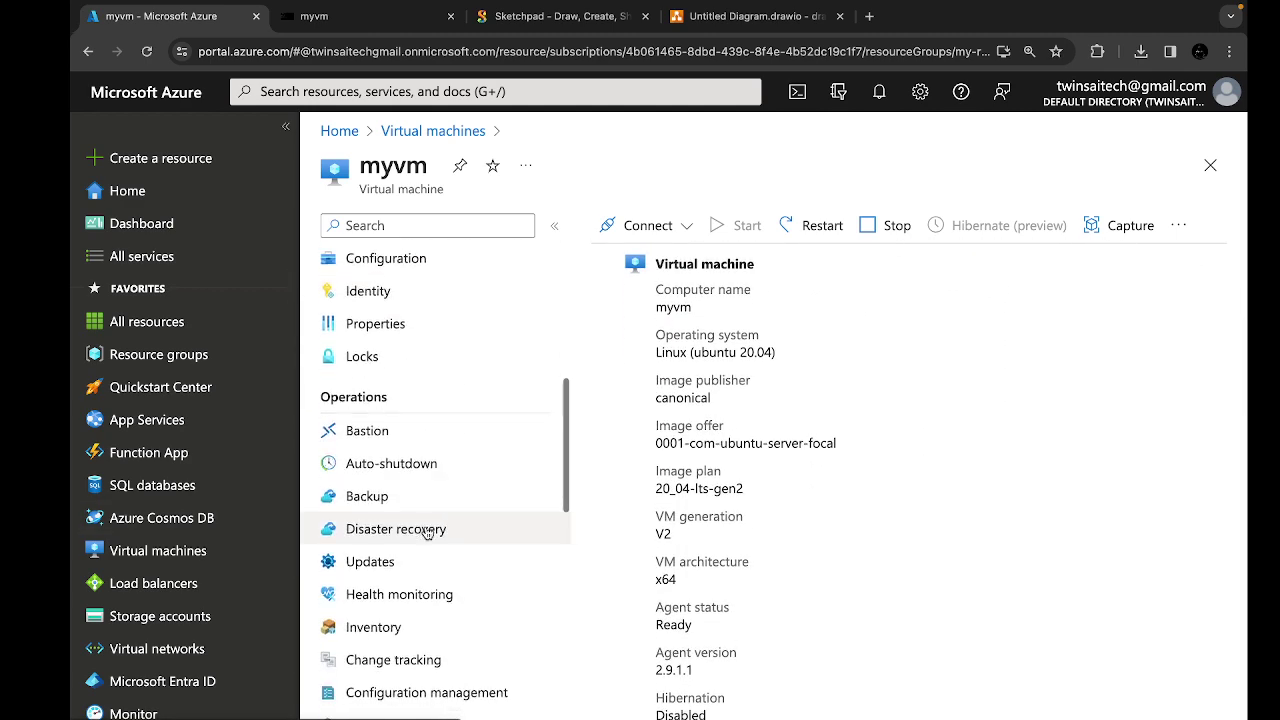
pyautogui.click(388, 337)
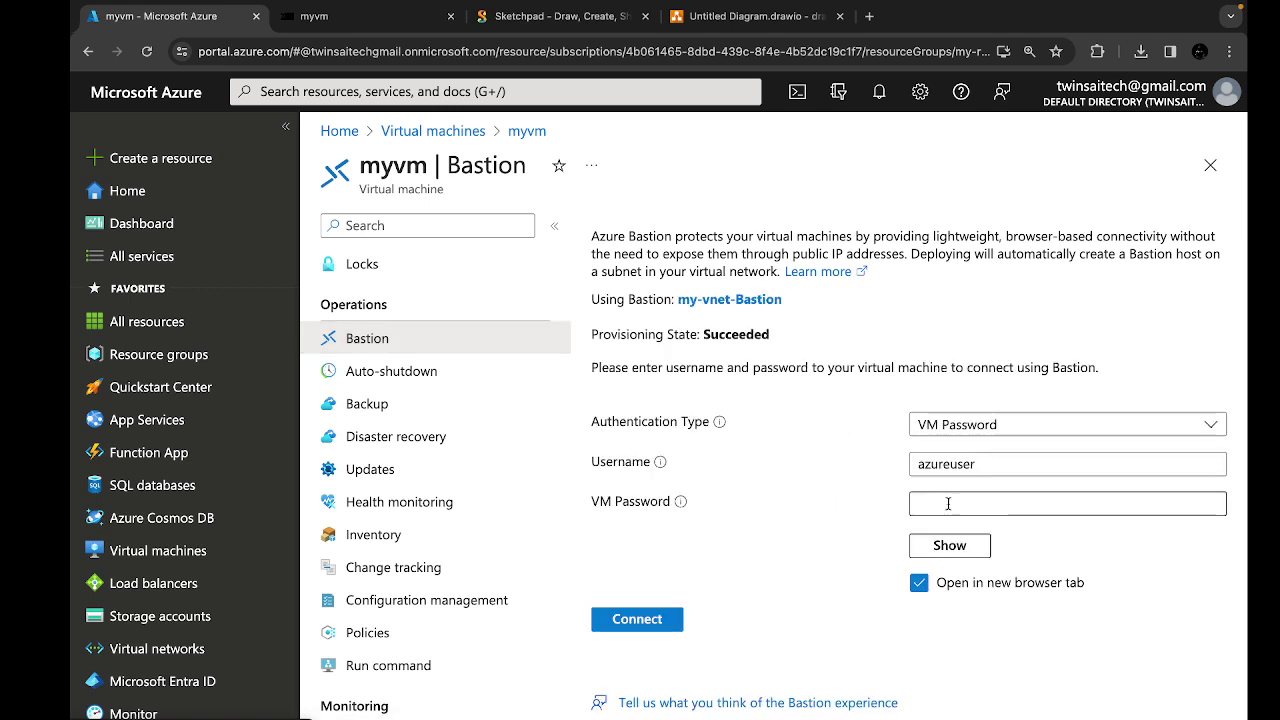
pyautogui.click(345, 132)
pyautogui.click(672, 244)
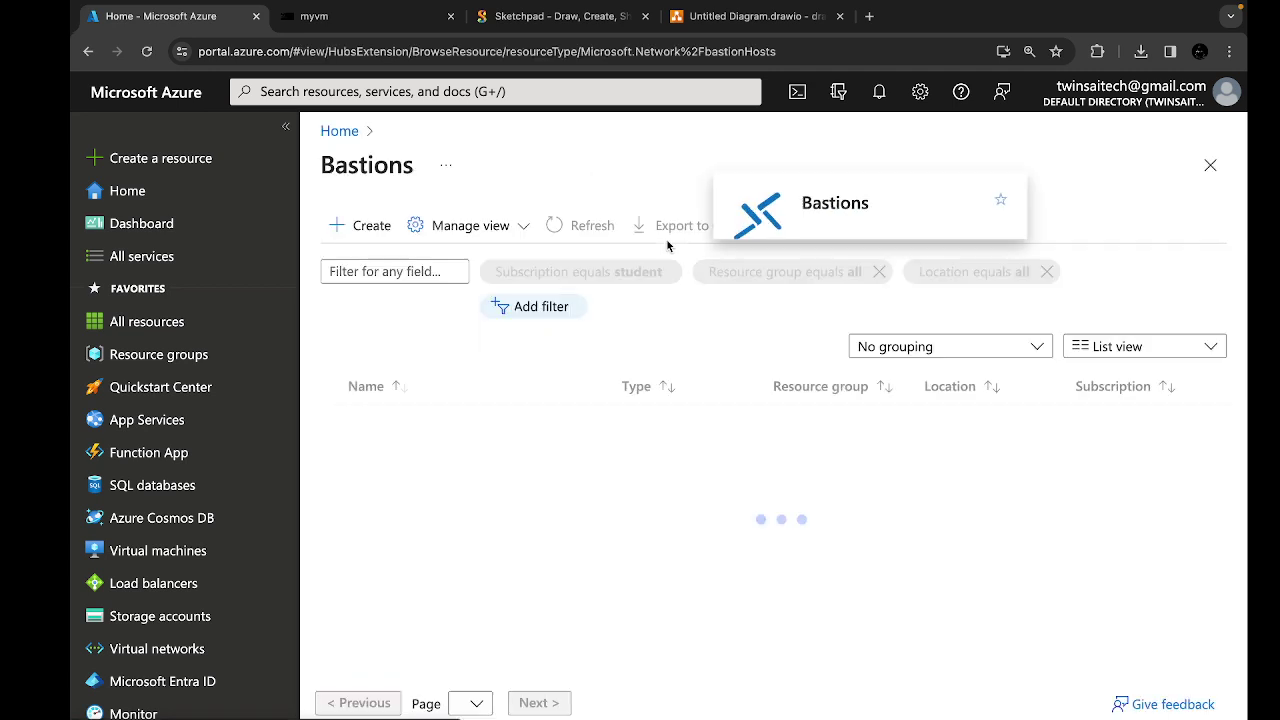
pyautogui.click(386, 391)
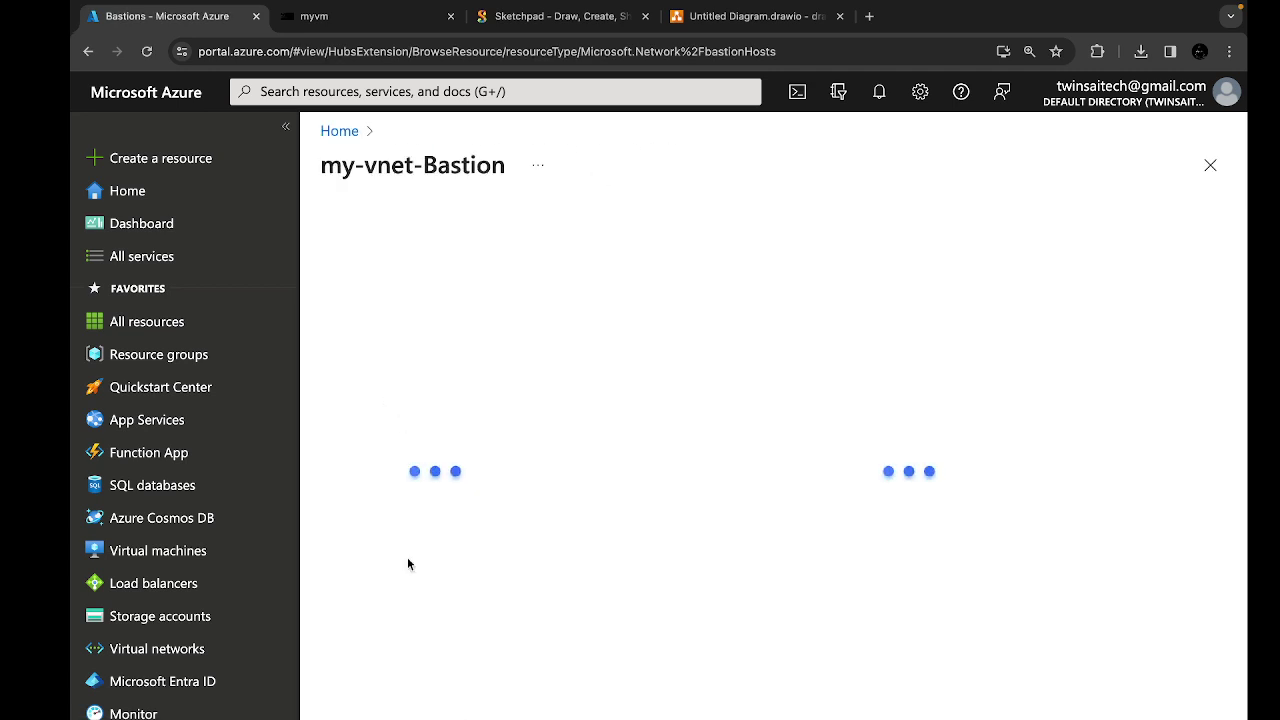
pyautogui.click(338, 472)
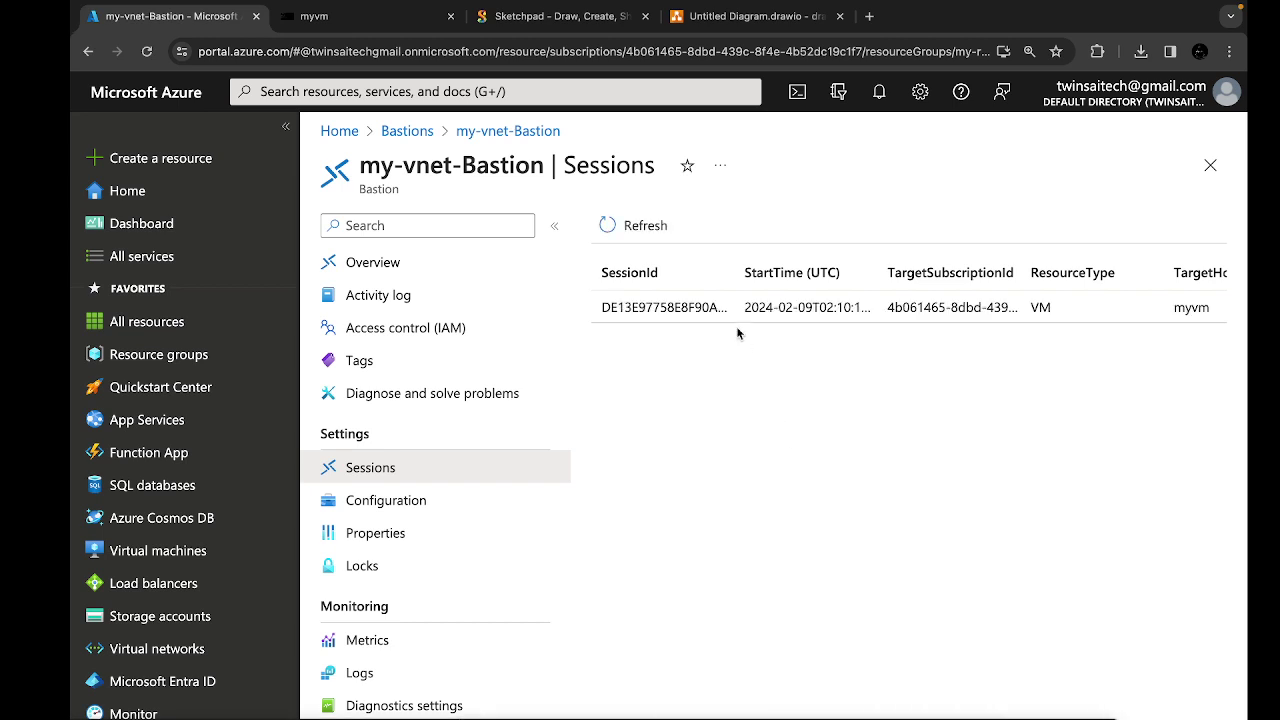
# Step: Examine the active Bastion session's target host, username, target IP address and protocol
pyautogui.hscroll(1, 721, 313)
pyautogui.hscroll(5, 720, 313)
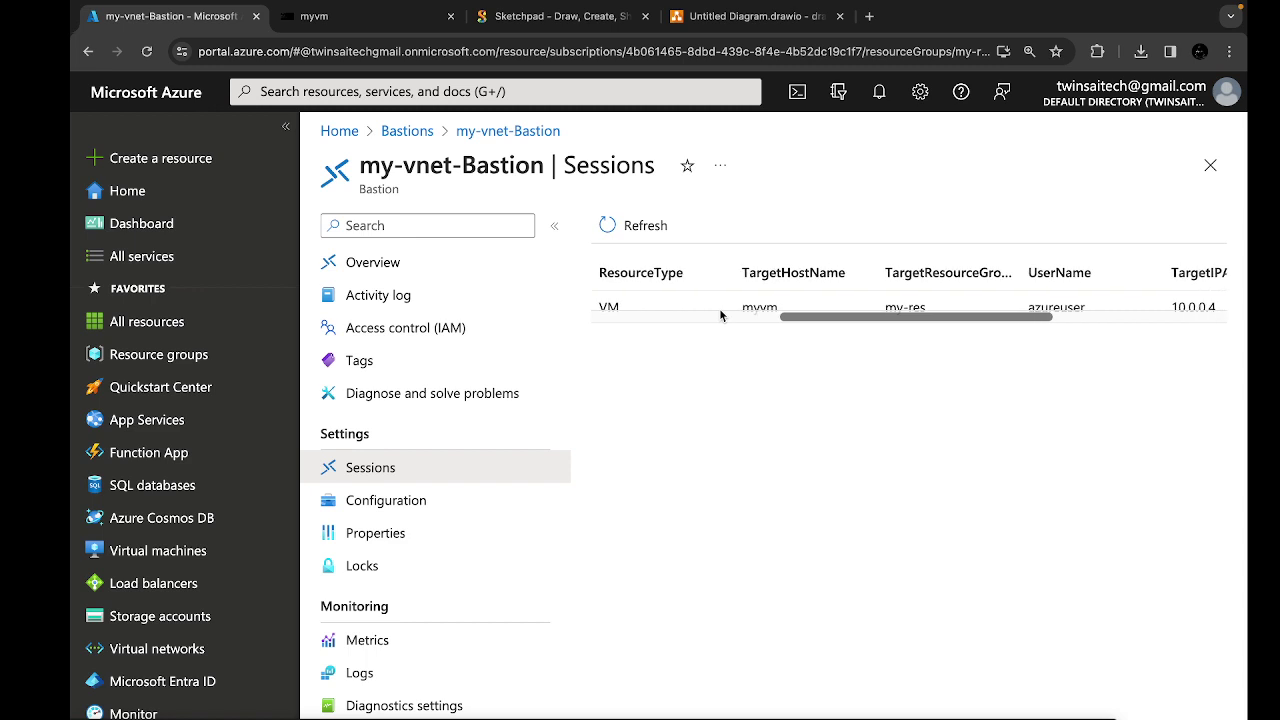
pyautogui.hscroll(3, 841, 300)
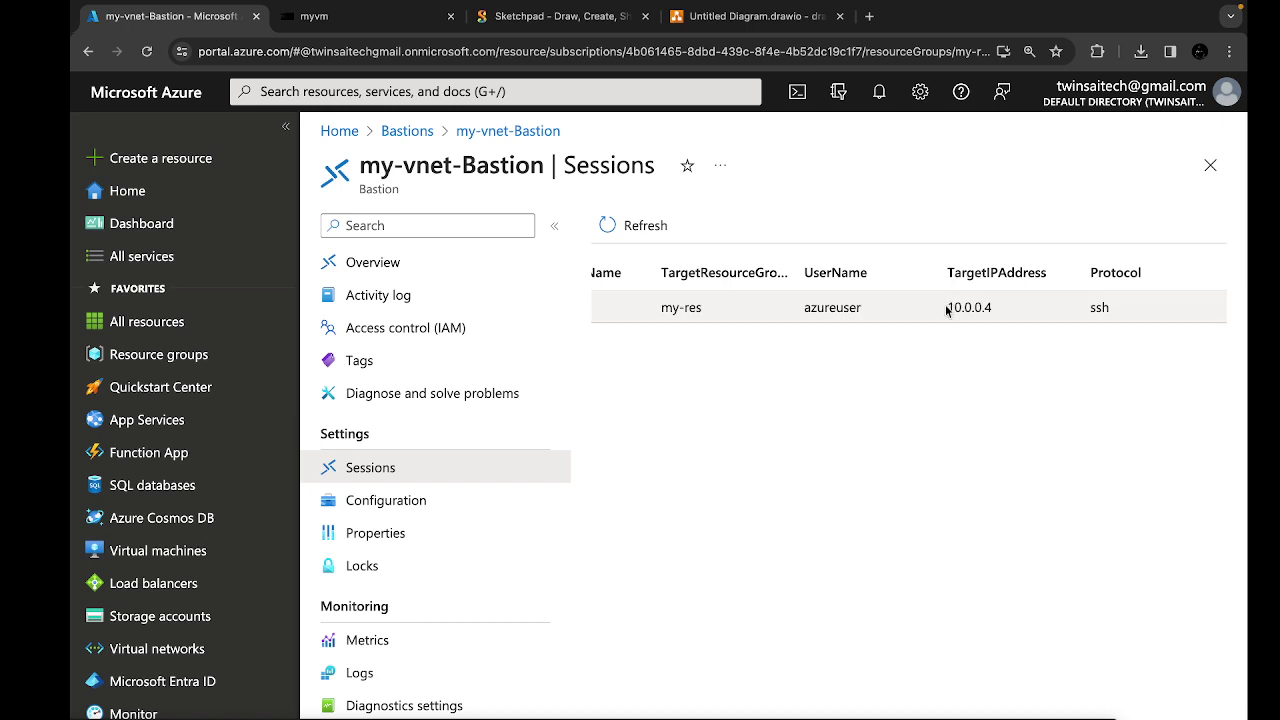
pyautogui.moveTo(947, 307); pyautogui.dragTo(993, 316)
pyautogui.moveTo(1090, 306); pyautogui.dragTo(1118, 310)
pyautogui.click(1108, 299)
# Step: In the myvm Bastion terminal, list the directory with ls and run sudo apt update
pyautogui.click(360, 18)
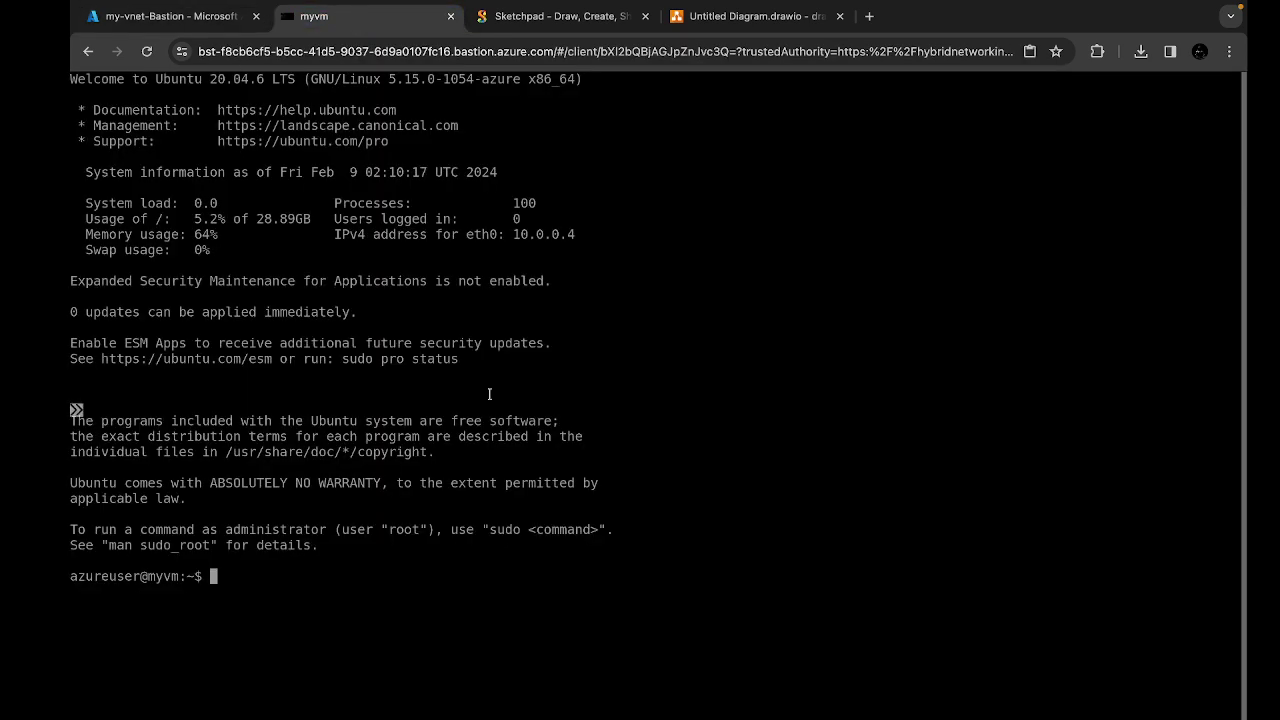
pyautogui.write('l')
pyautogui.write('s')
pyautogui.press('Return')
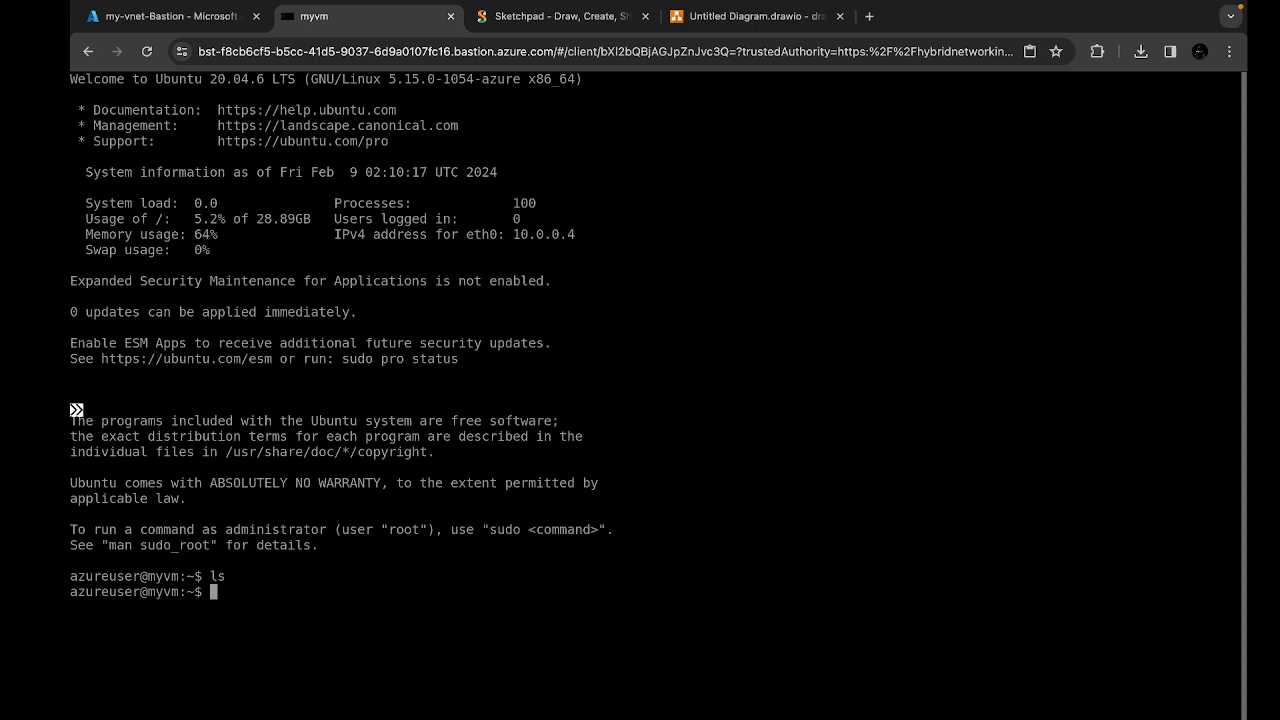
pyautogui.write('sudo apt update')
pyautogui.press('Return')
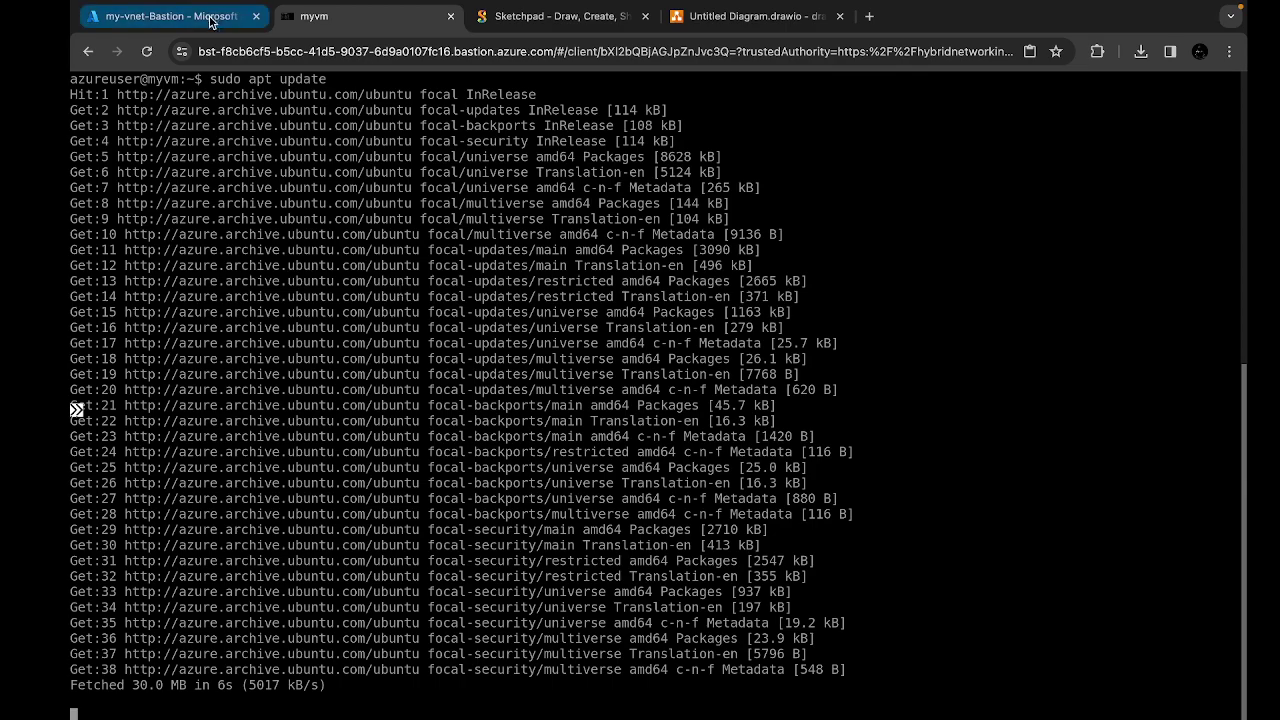
# Step: Look at the network diagram in draw.io and return to the update output in the myvm terminal
pyautogui.click(170, 16)
pyautogui.click(312, 15)
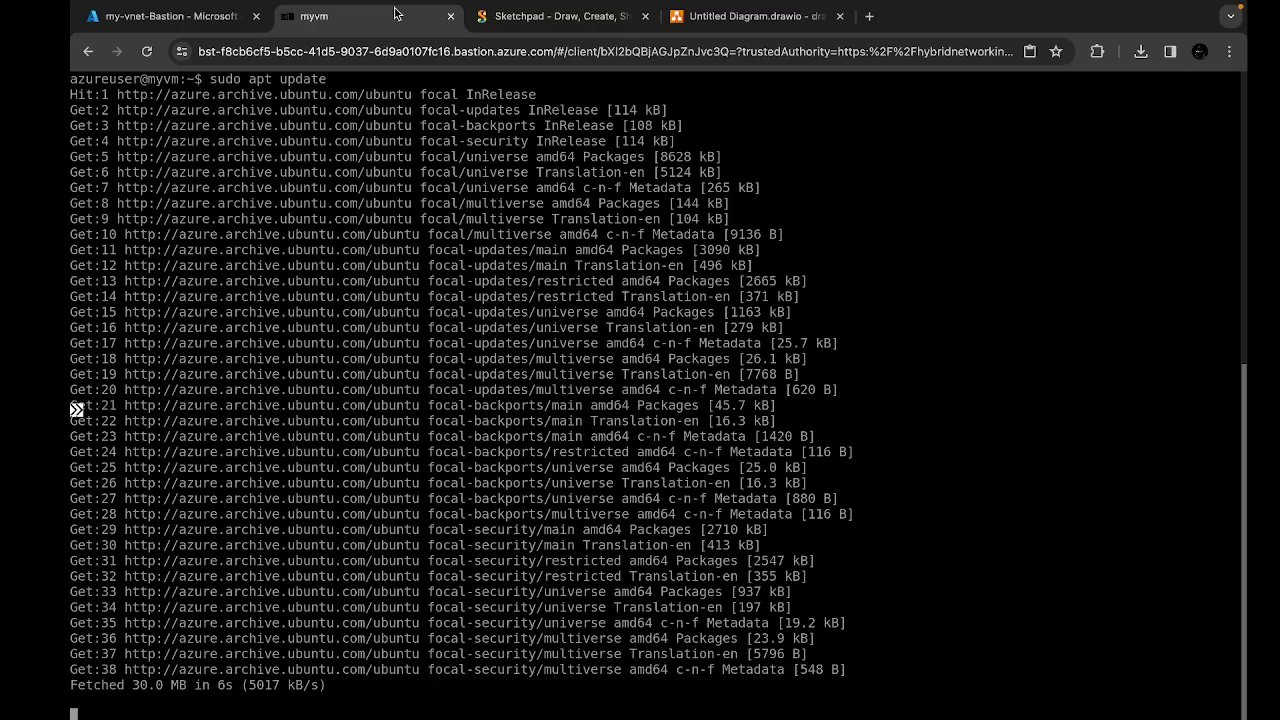
pyautogui.click(750, 16)
pyautogui.click(776, 444)
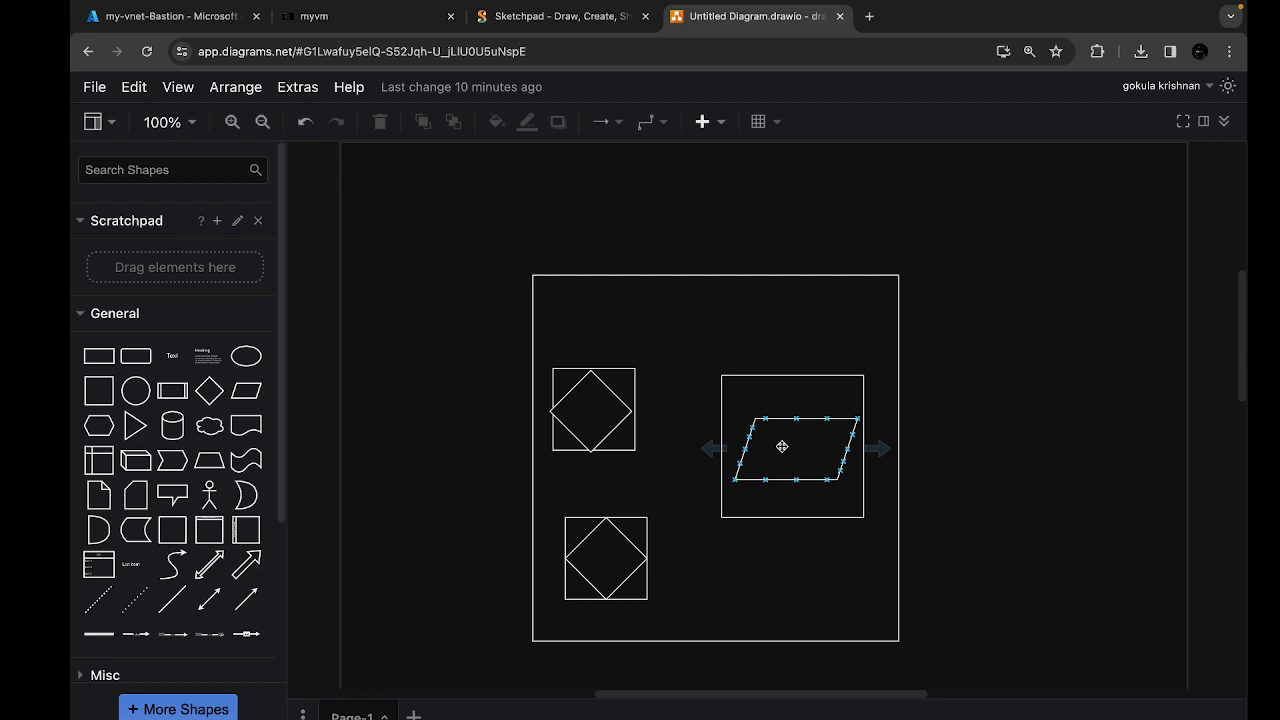
pyautogui.click(314, 16)
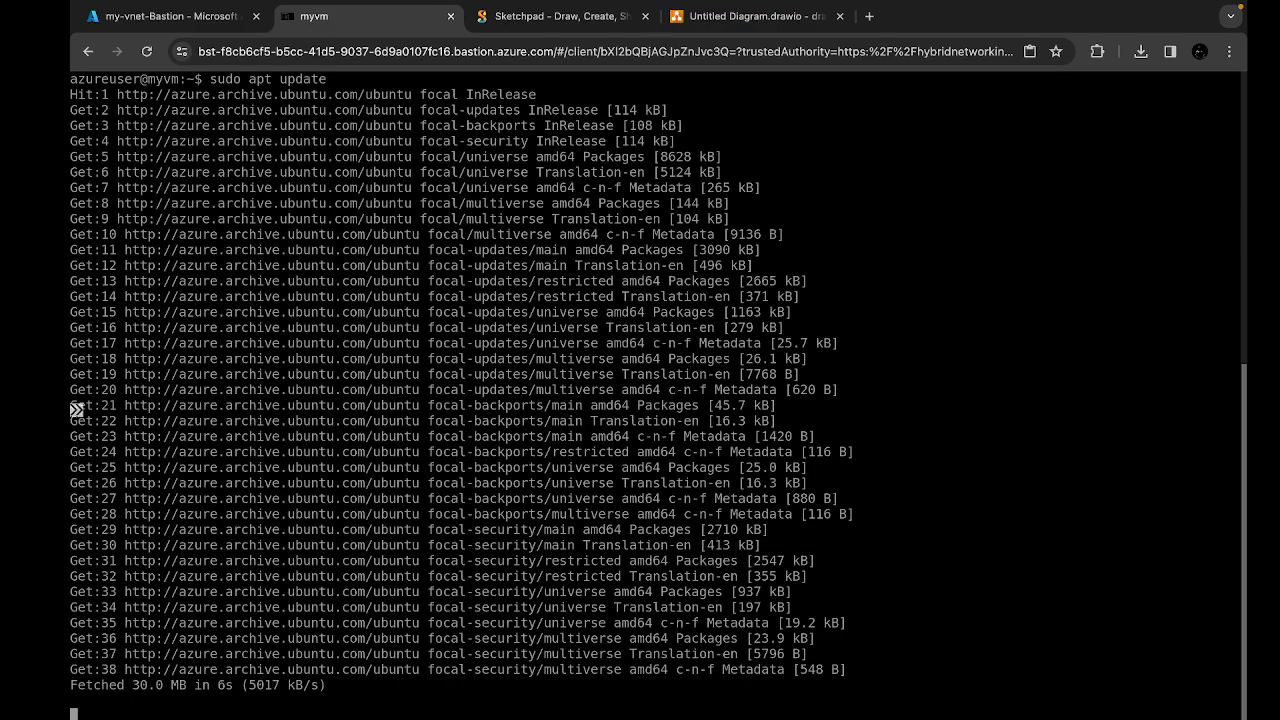
pyautogui.scroll(-1, 418, 527)
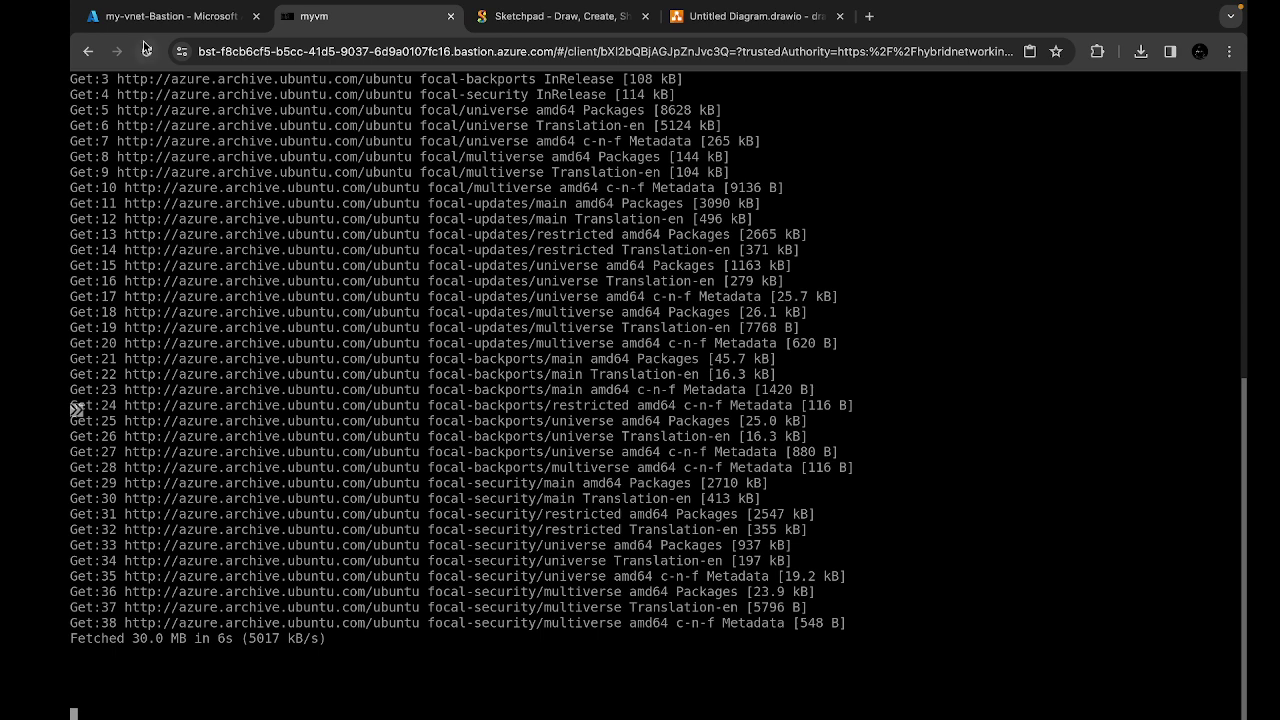
# Step: Search the Azure portal for Firewalls and open my-vnet-Firewall
pyautogui.click(180, 16)
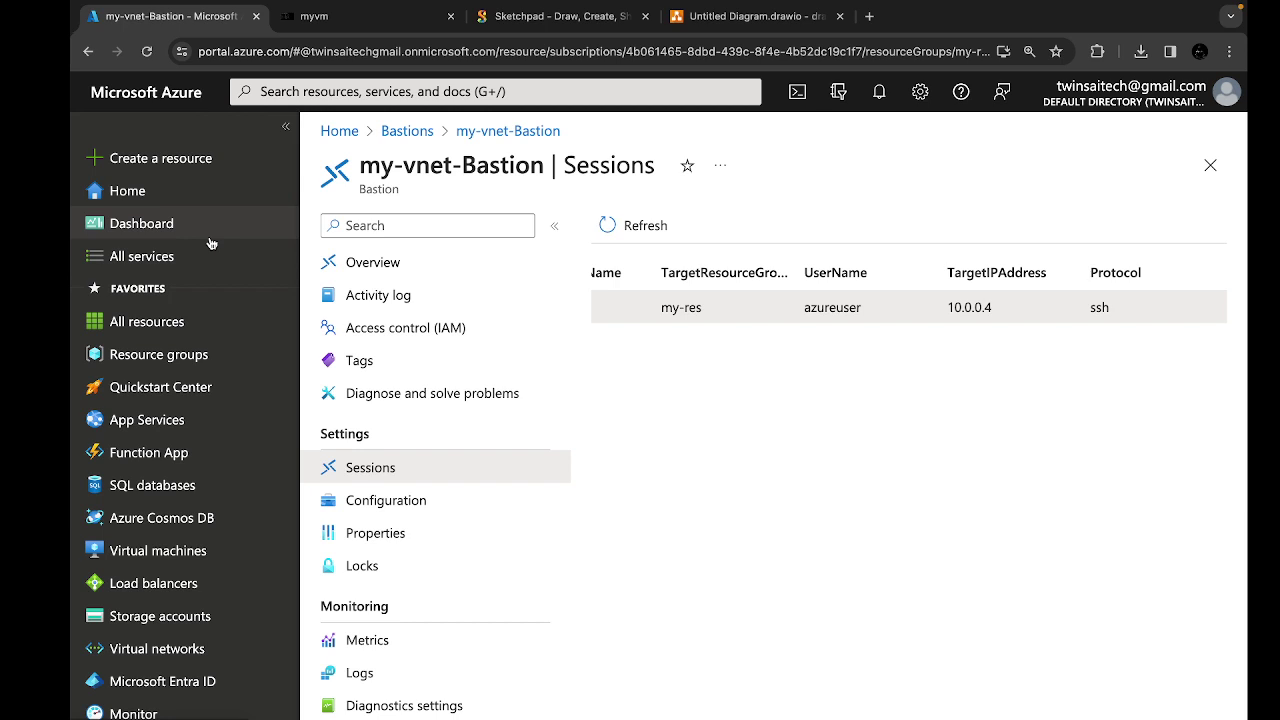
pyautogui.click(336, 92)
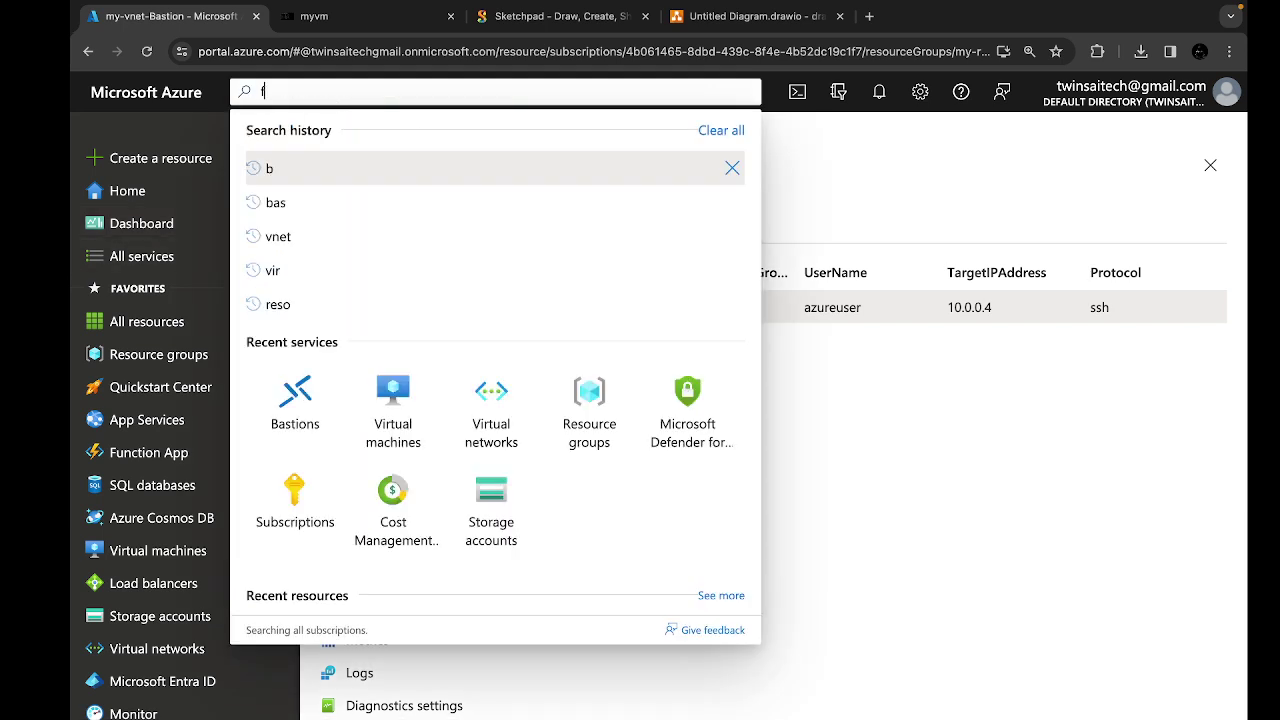
pyautogui.write('fir')
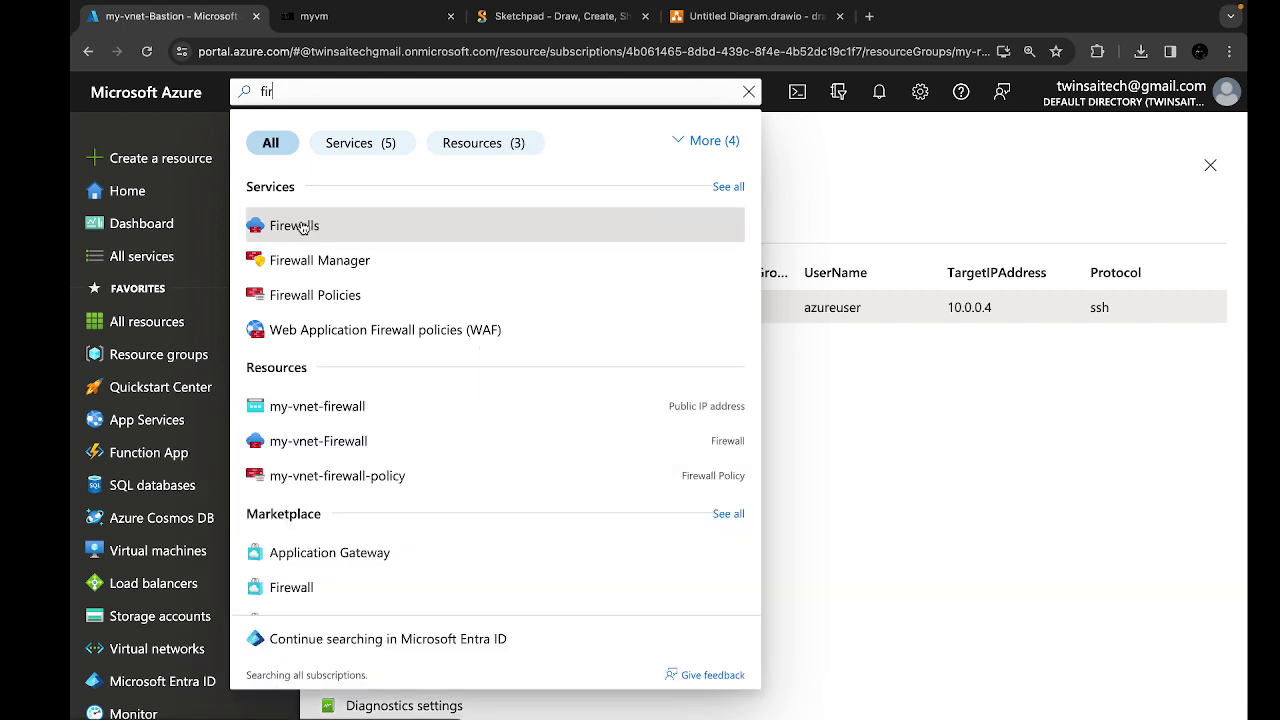
pyautogui.click(303, 228)
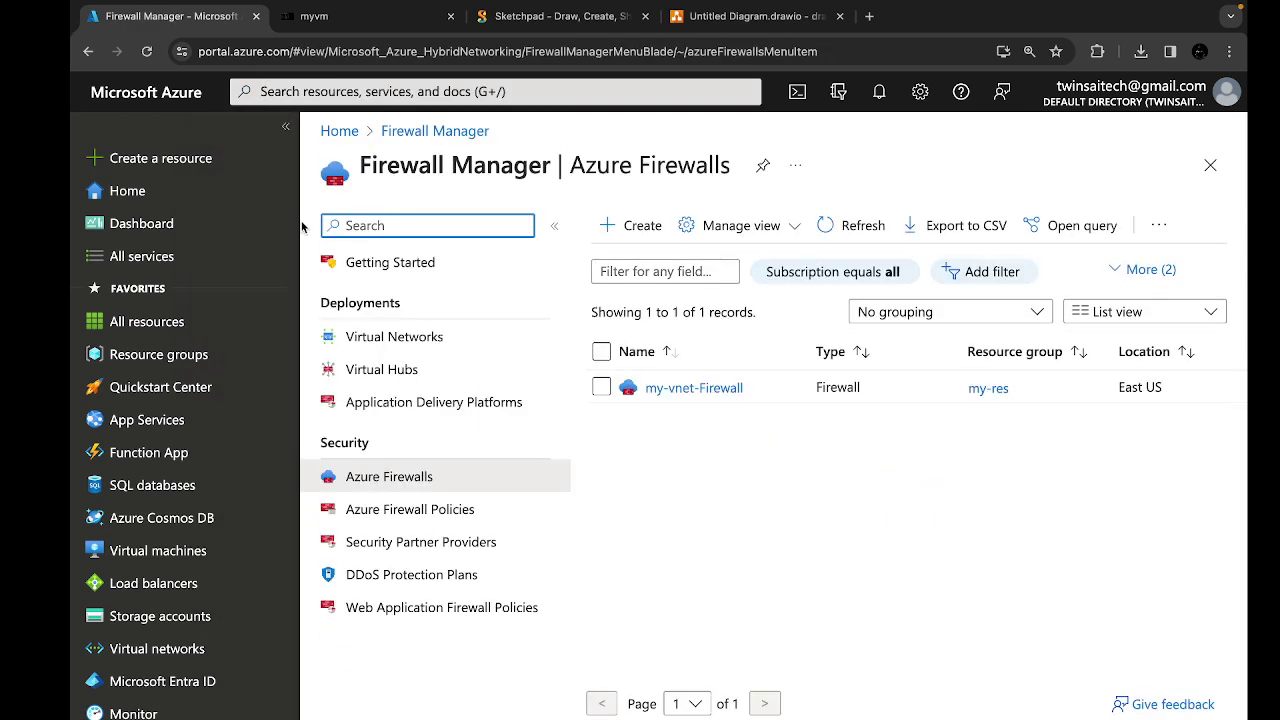
pyautogui.click(678, 390)
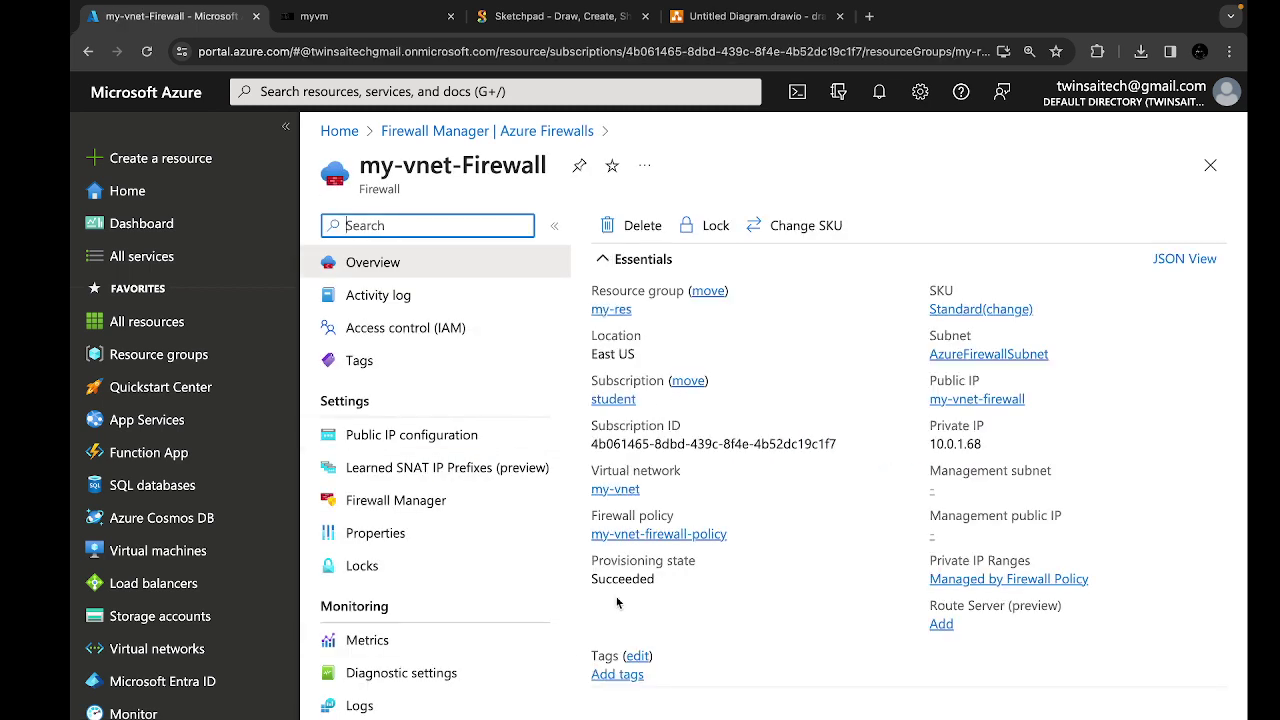
pyautogui.rightClick(962, 402)
pyautogui.click(990, 410)
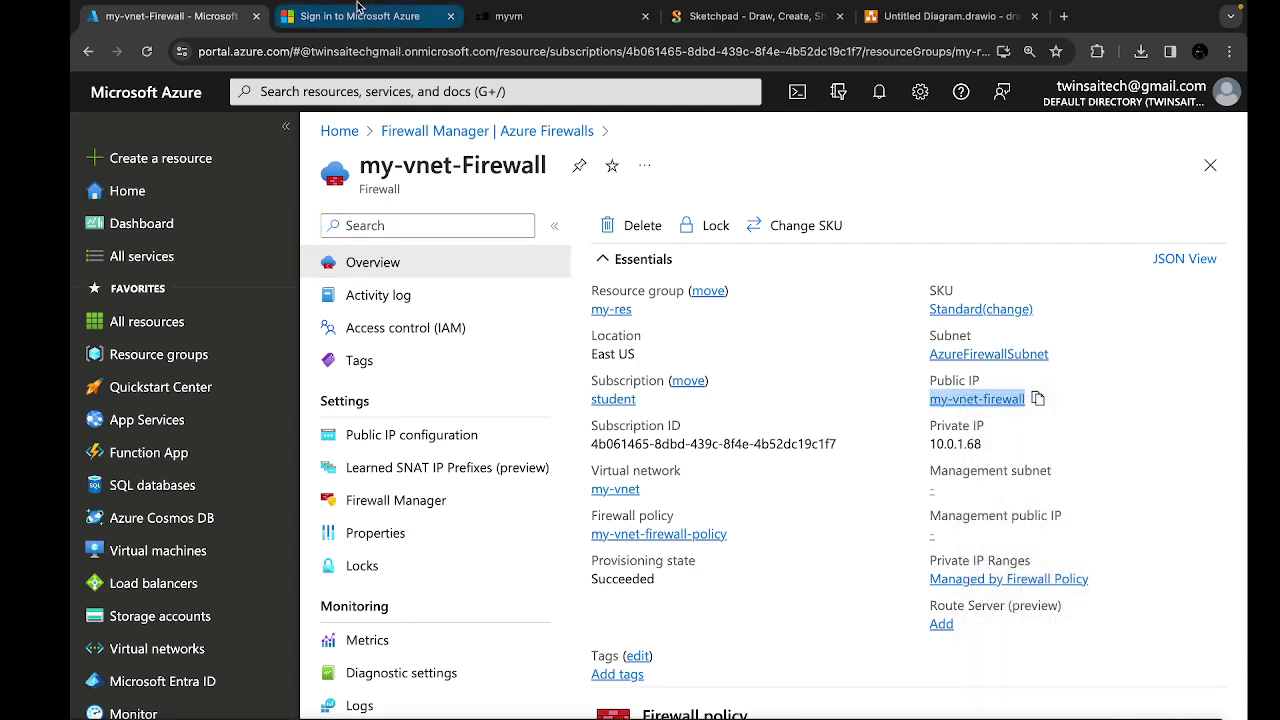
pyautogui.click(360, 10)
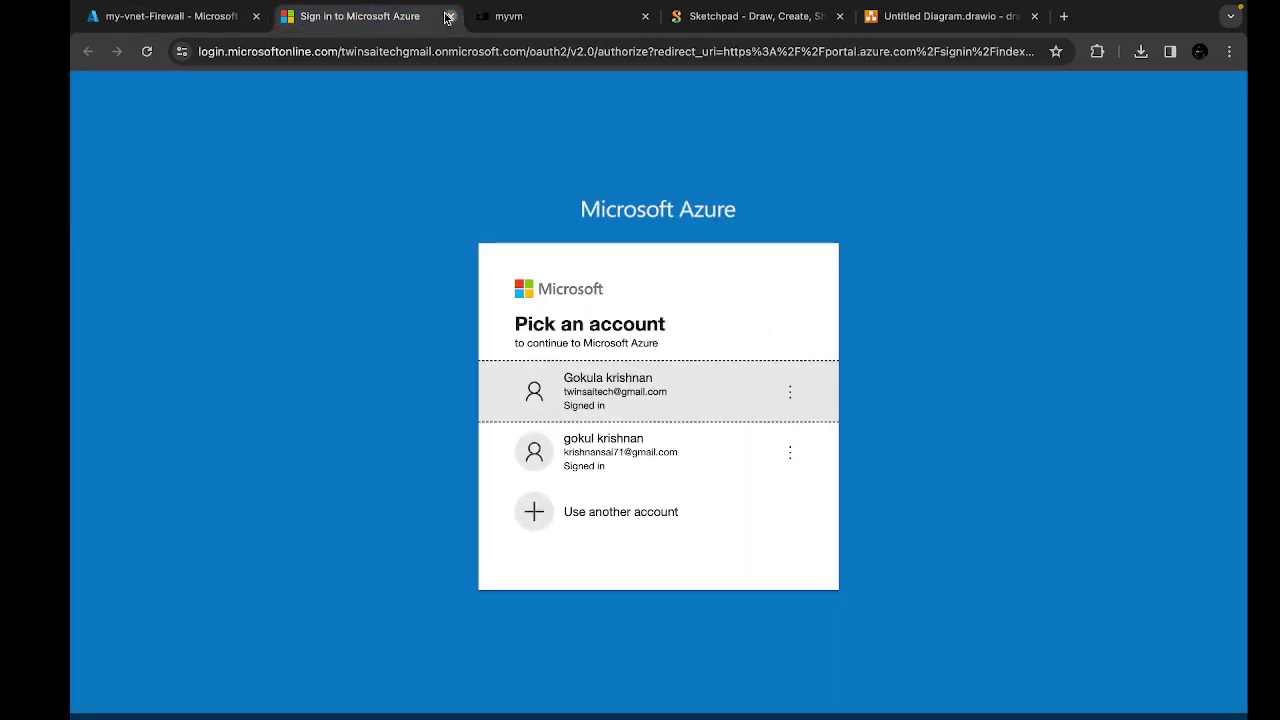
pyautogui.click(449, 16)
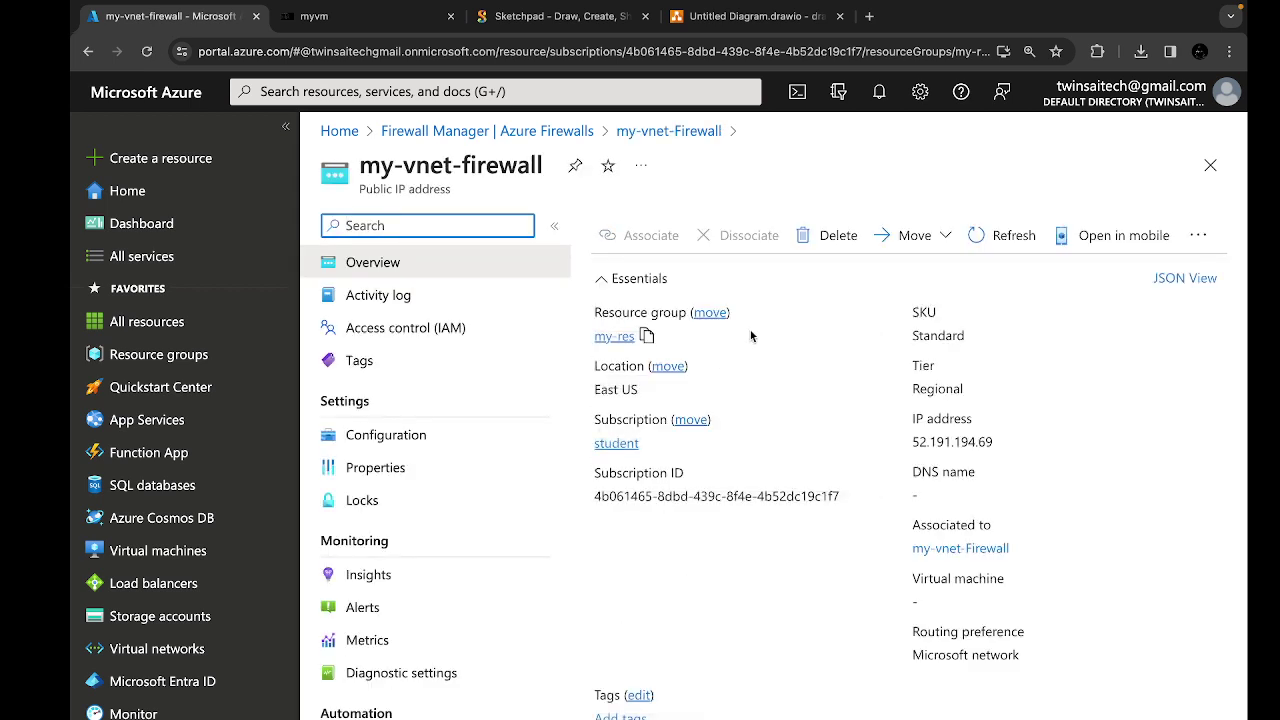
# Step: Examine the IP address and the remaining overview of the firewall's public IP resource, my-vnet-firewall
pyautogui.moveTo(914, 441); pyautogui.dragTo(968, 441)
pyautogui.click(966, 441)
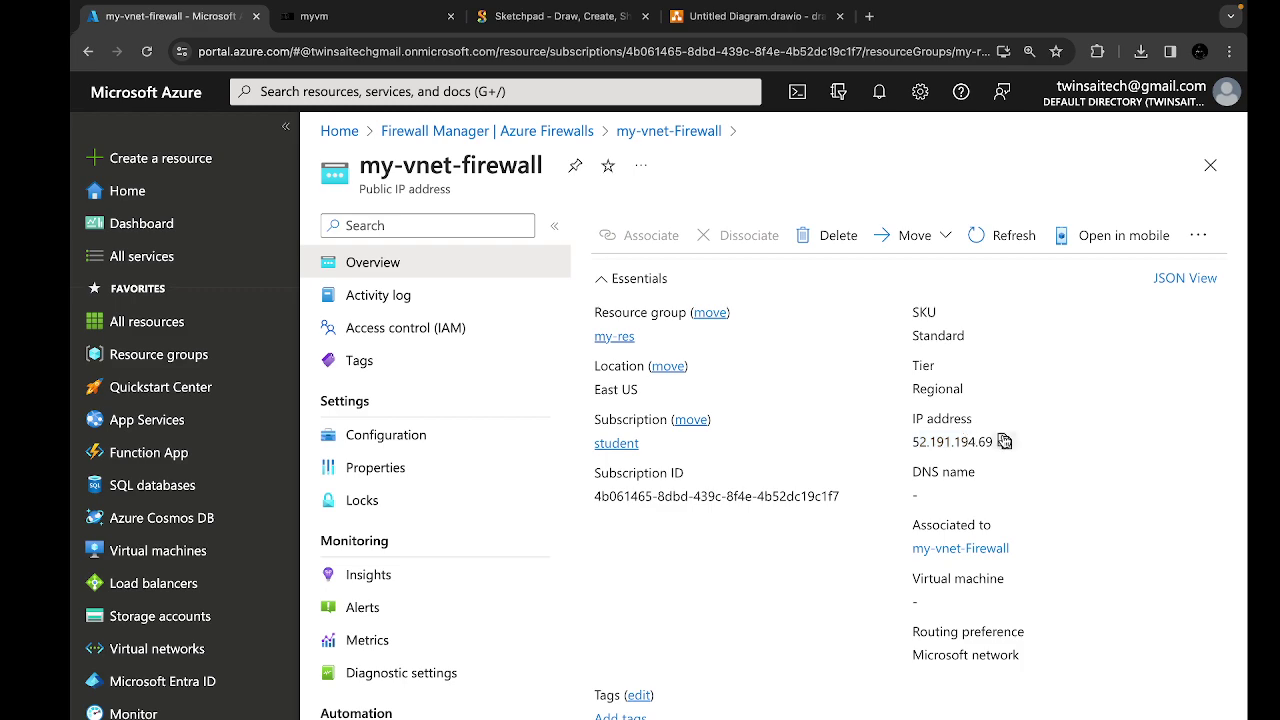
pyautogui.scroll(-5, 710, 517)
pyautogui.scroll(-3, 710, 517)
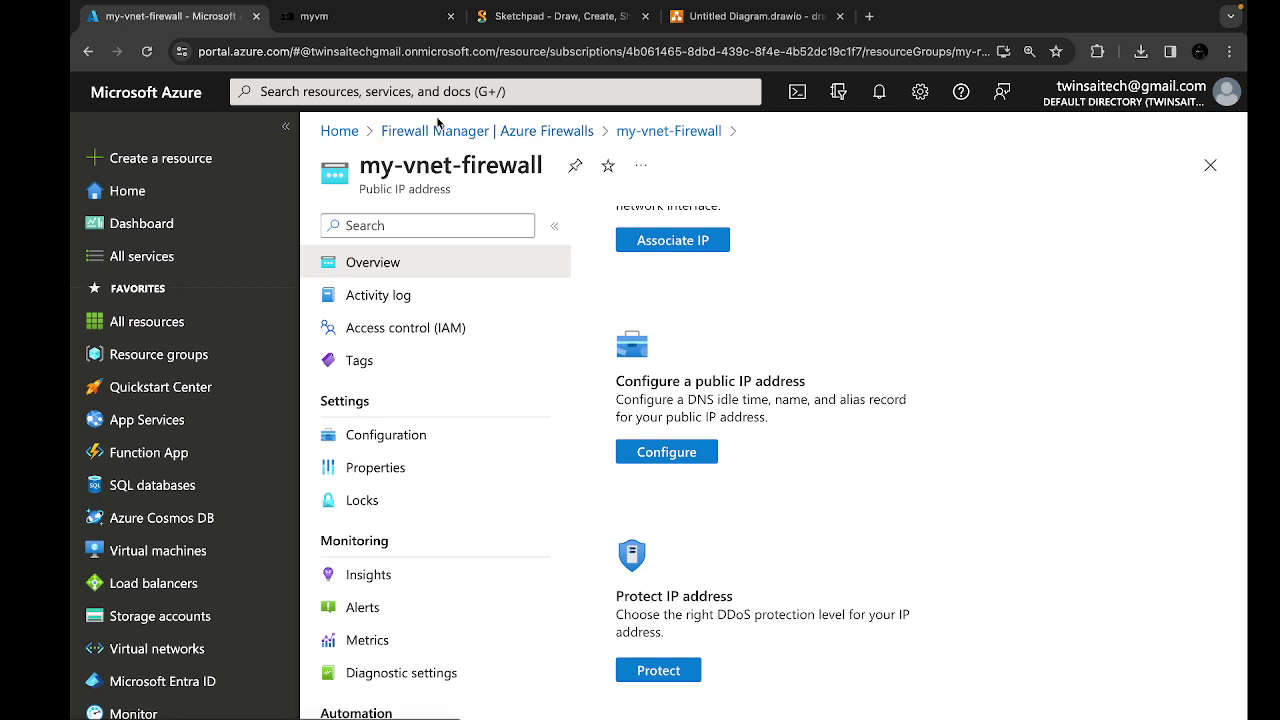
# Step: Reopen my-vnet-Firewall from the Azure Firewalls list and review its overview, including the firewall policy
pyautogui.click(421, 131)
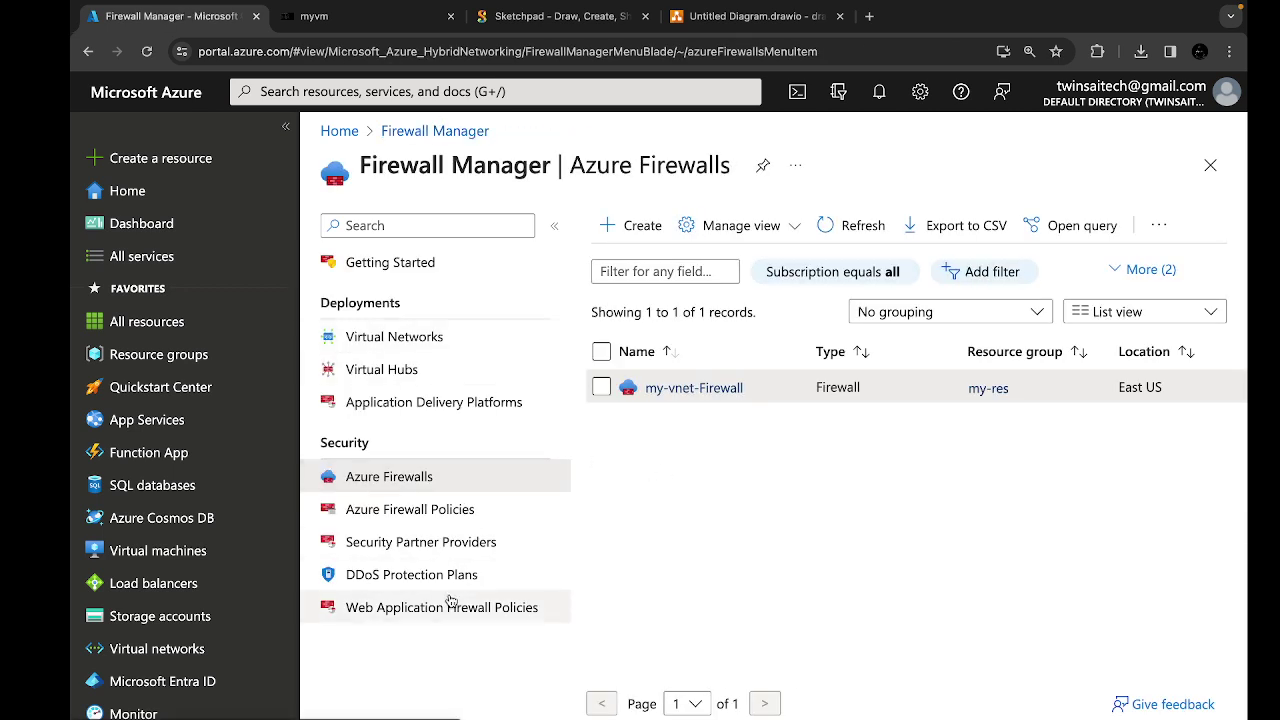
pyautogui.click(688, 388)
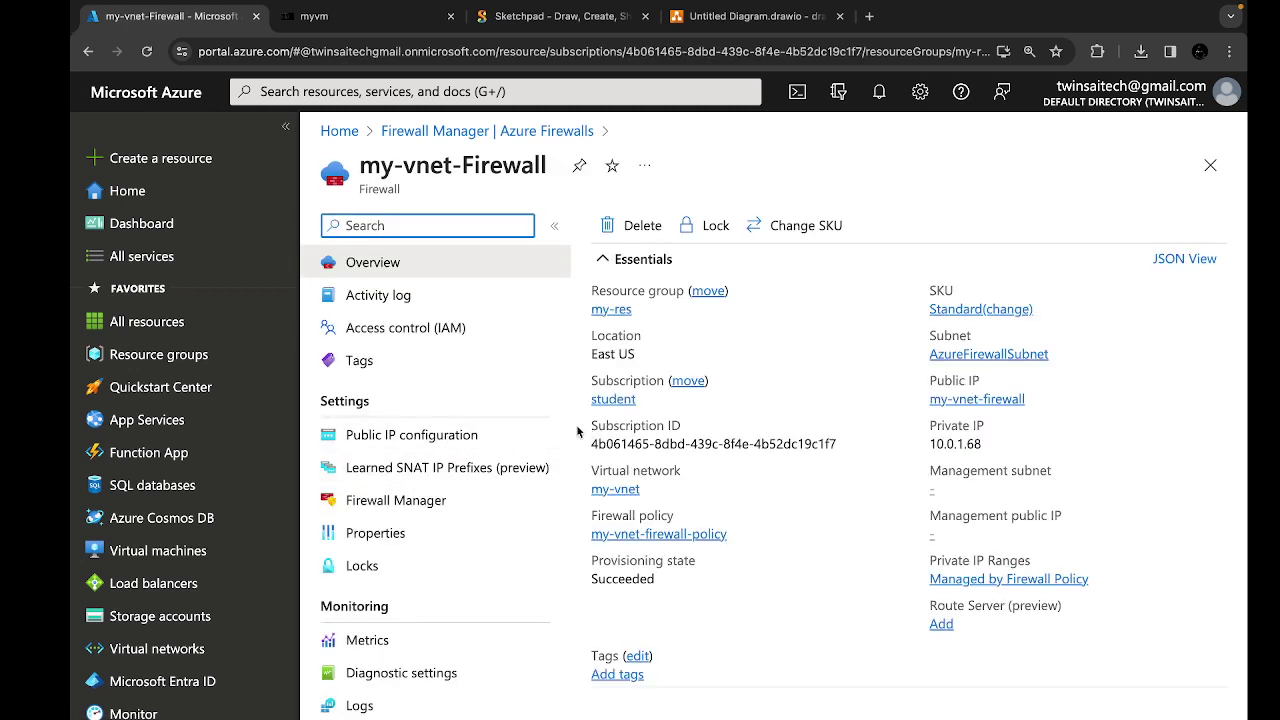
pyautogui.scroll(-2, 537, 437)
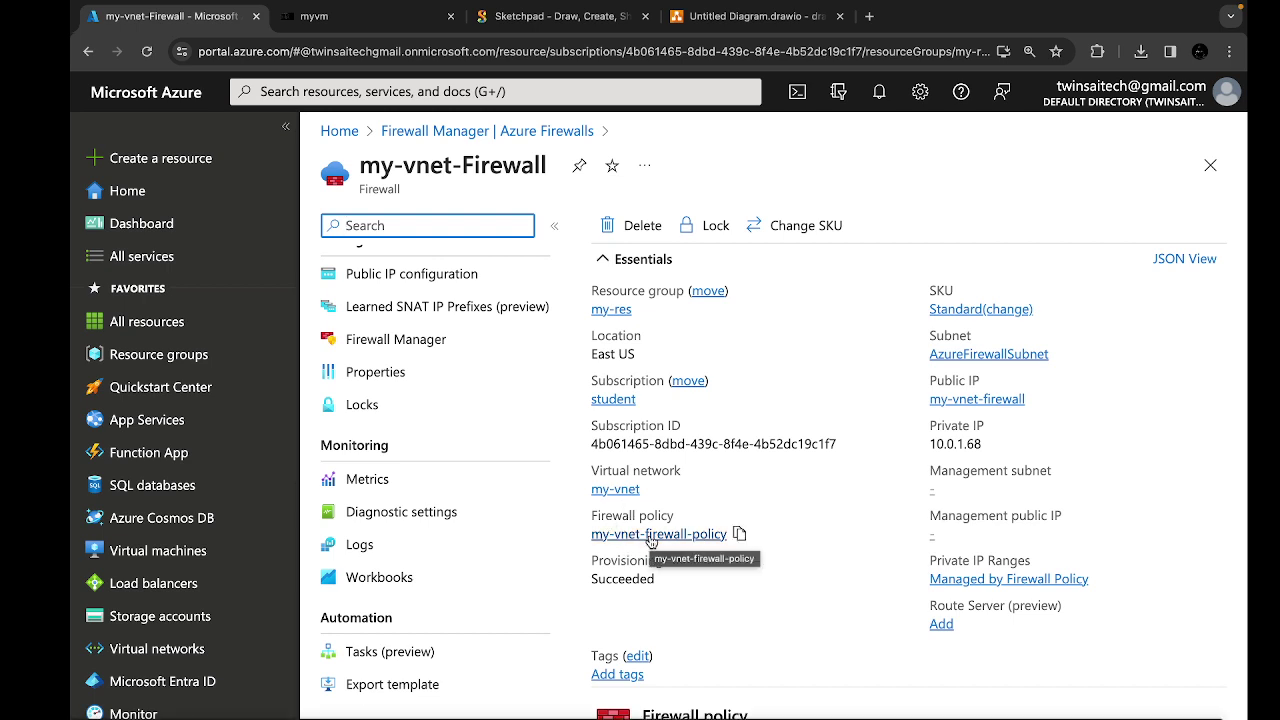
# Step: Open the firewall policy my-vnet-firewall-policy and show its DNAT rules, checking the myvm terminal briefly
pyautogui.click(650, 536)
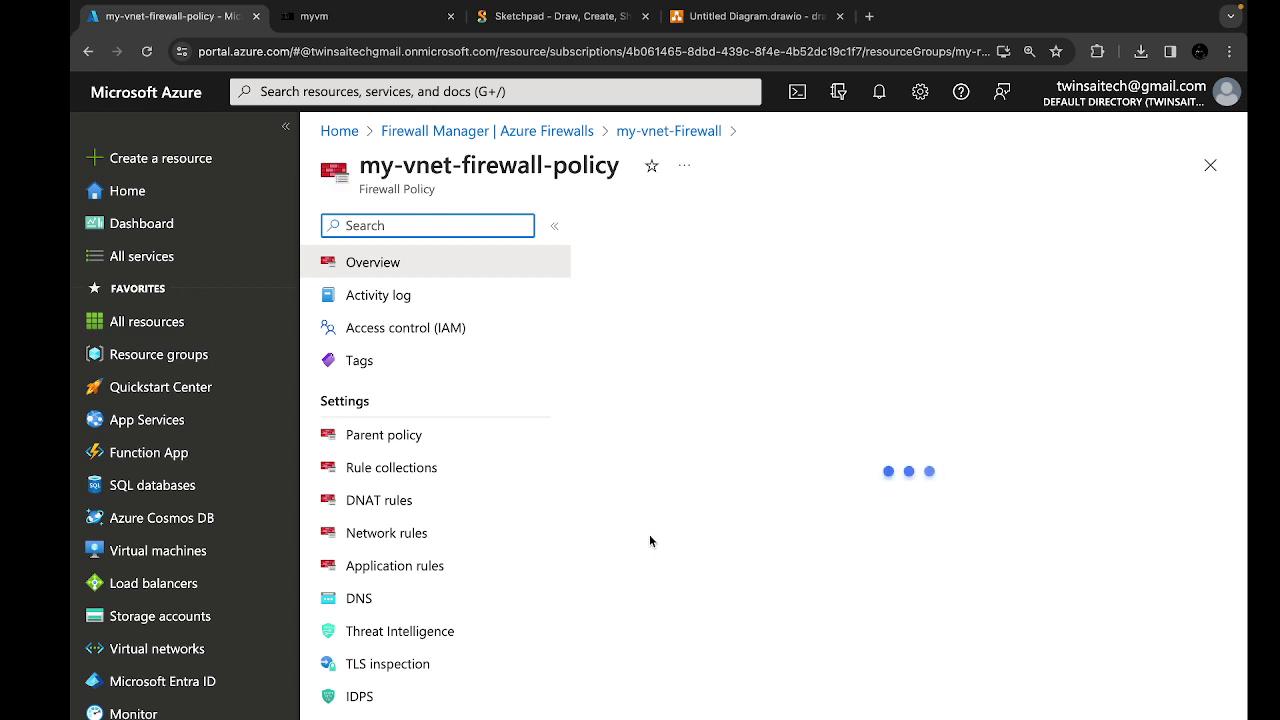
pyautogui.scroll(-2, 480, 457)
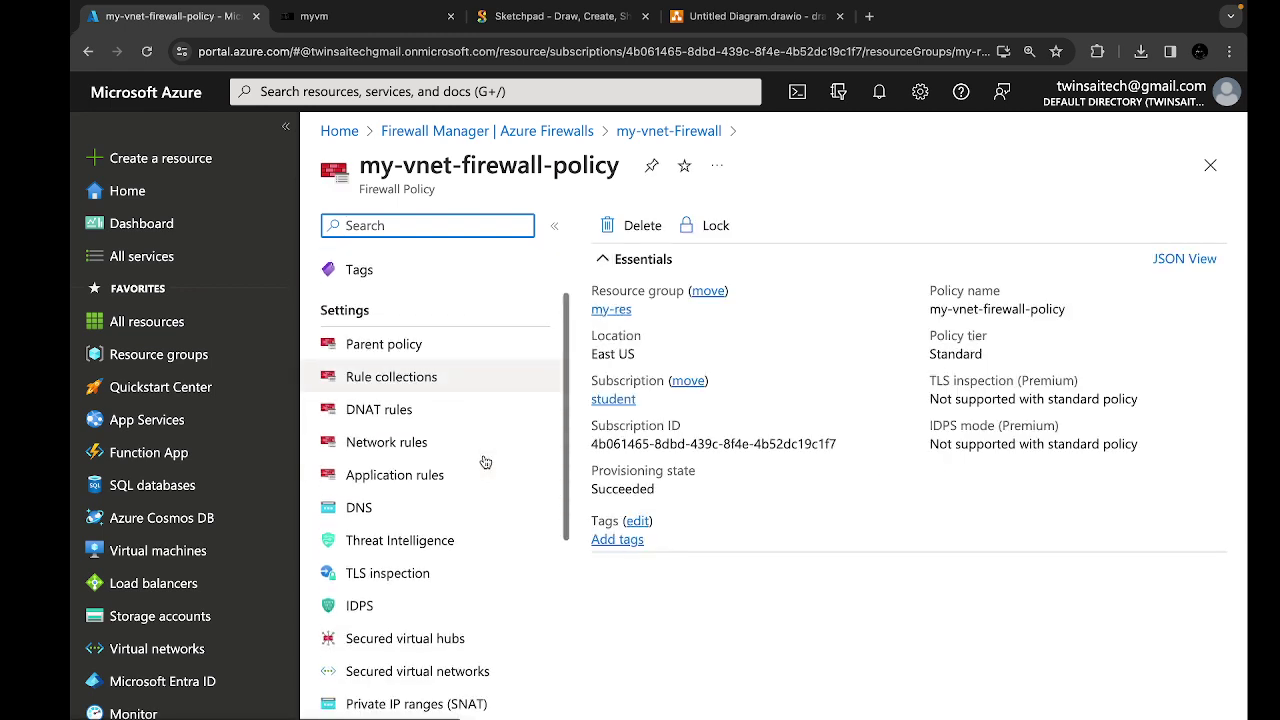
pyautogui.click(401, 415)
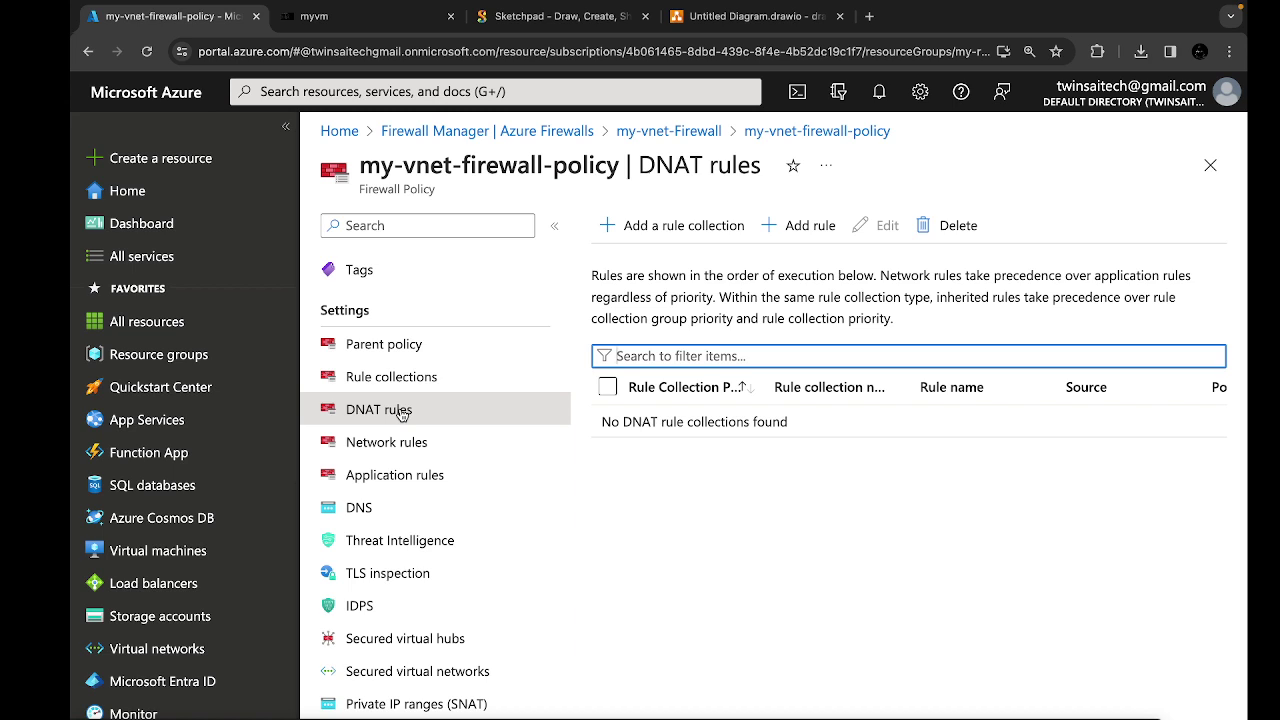
pyautogui.click(380, 15)
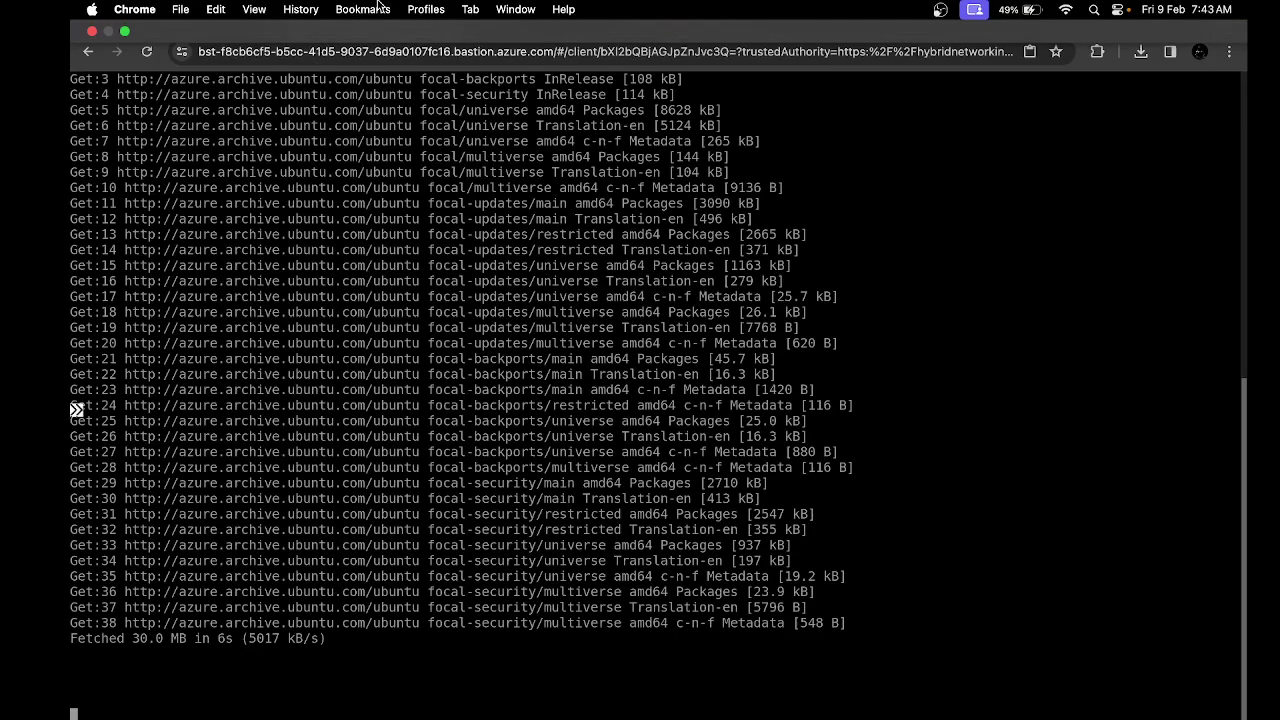
pyautogui.click(150, 18)
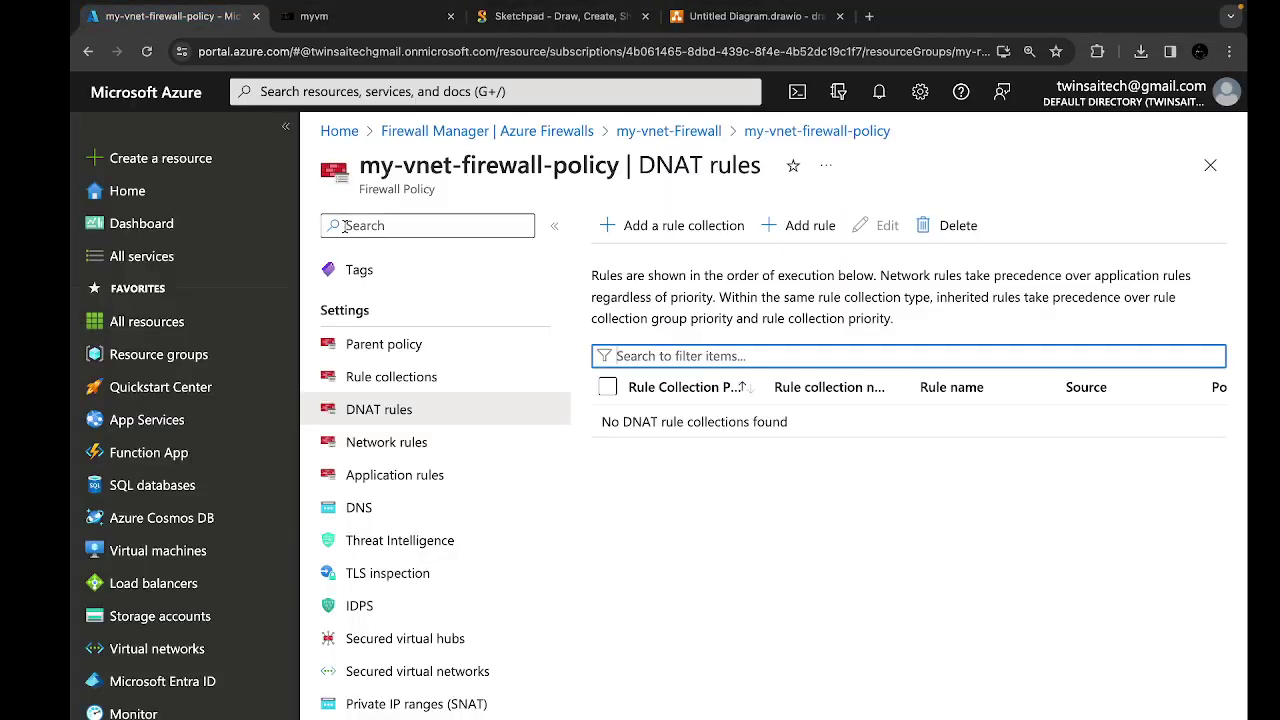
# Step: Start a new DNAT rule collection in the firewall policy with the name my-web-app and priority 100
pyautogui.click(650, 237)
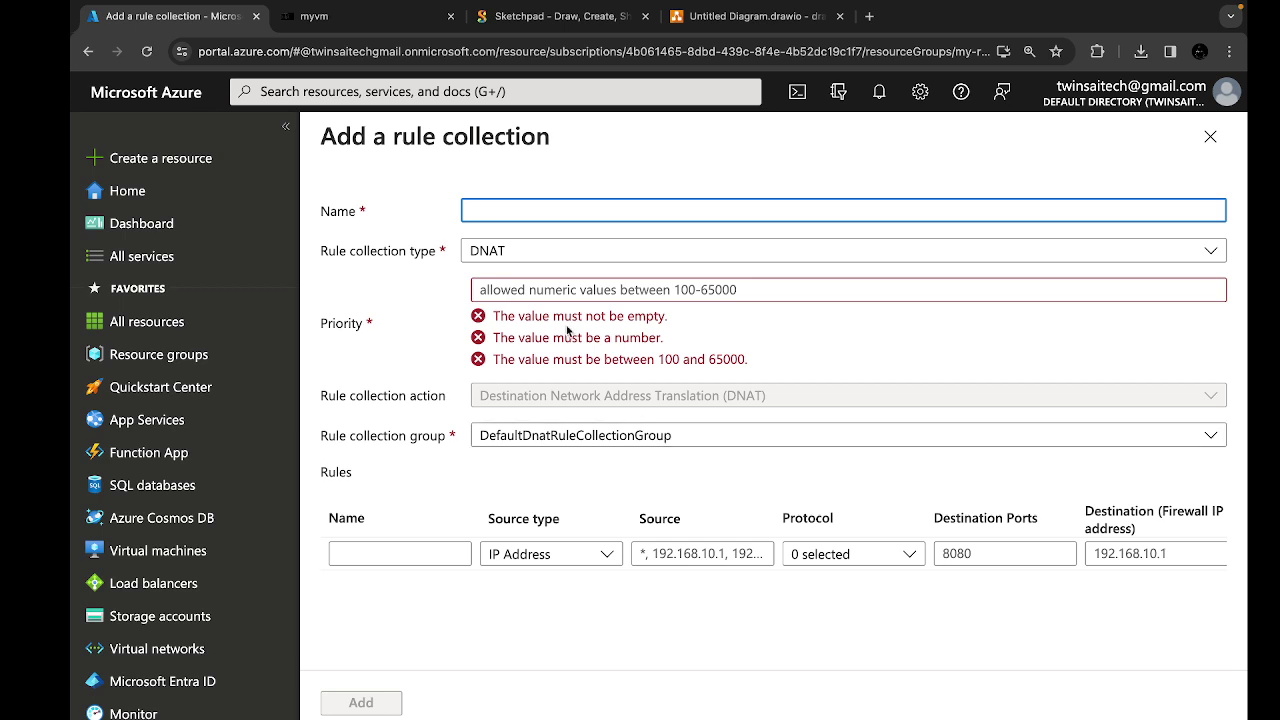
pyautogui.click(488, 213)
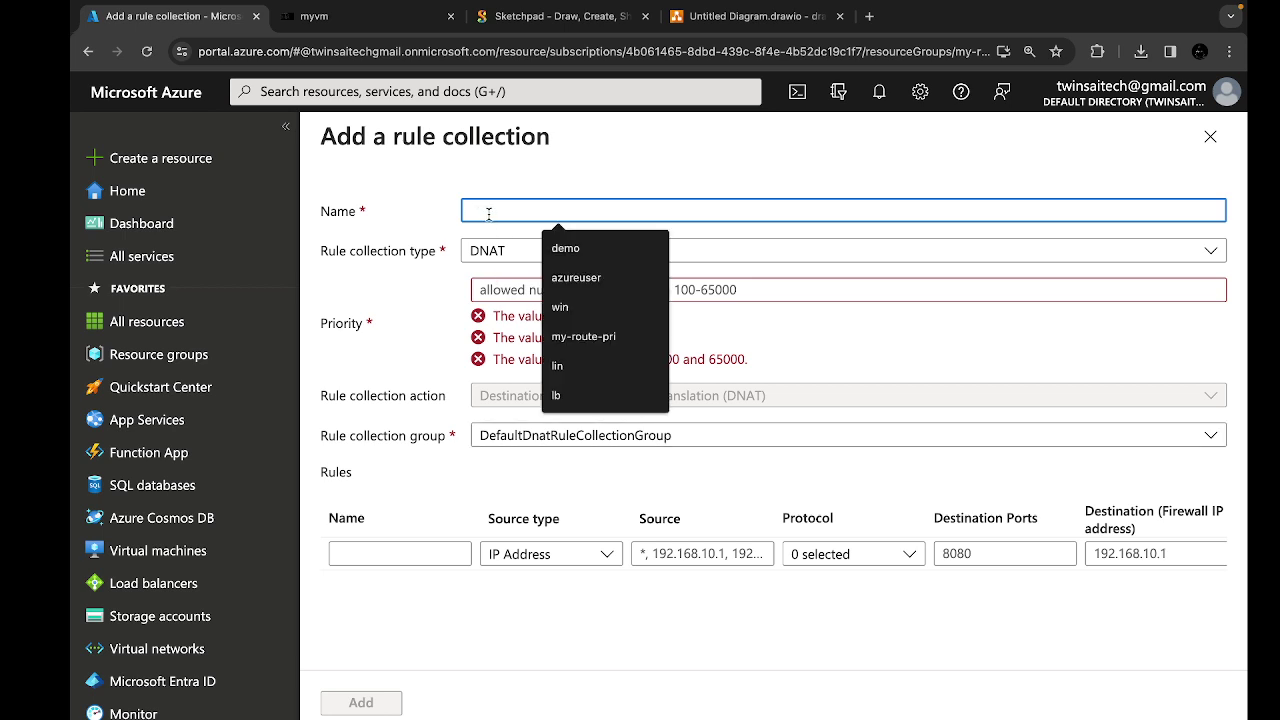
pyautogui.write('my-w')
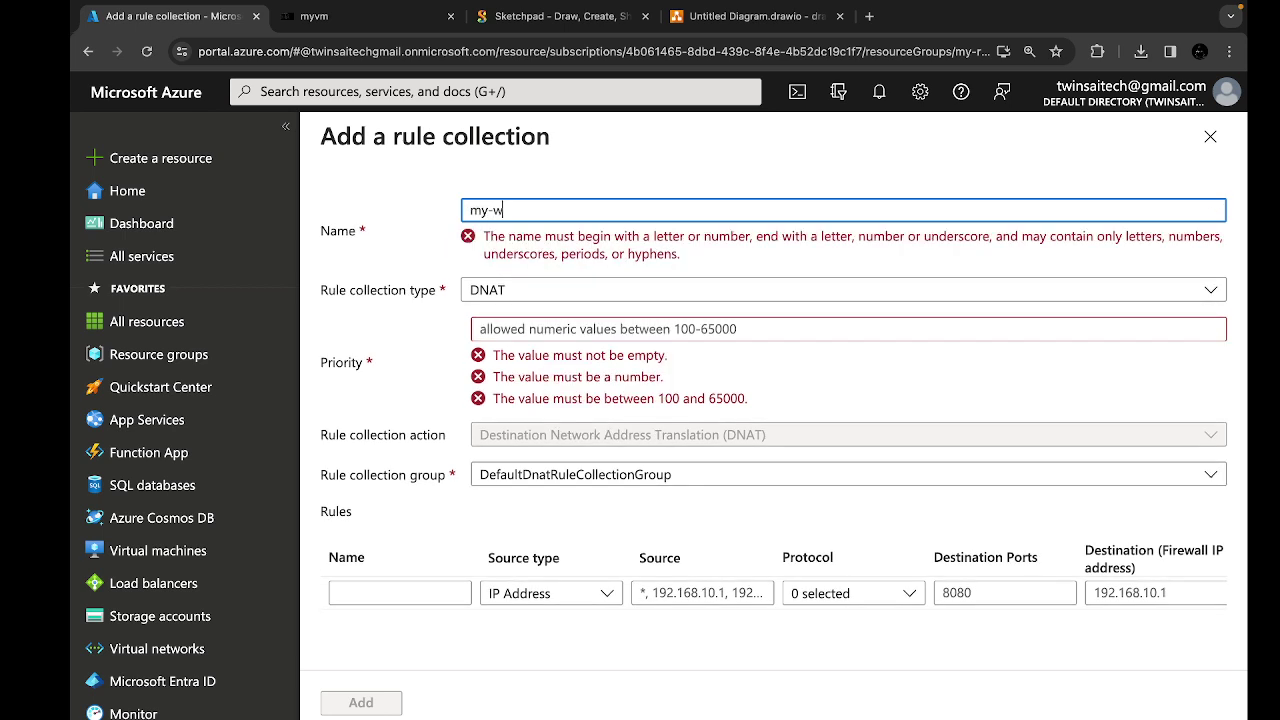
pyautogui.write('eb-app')
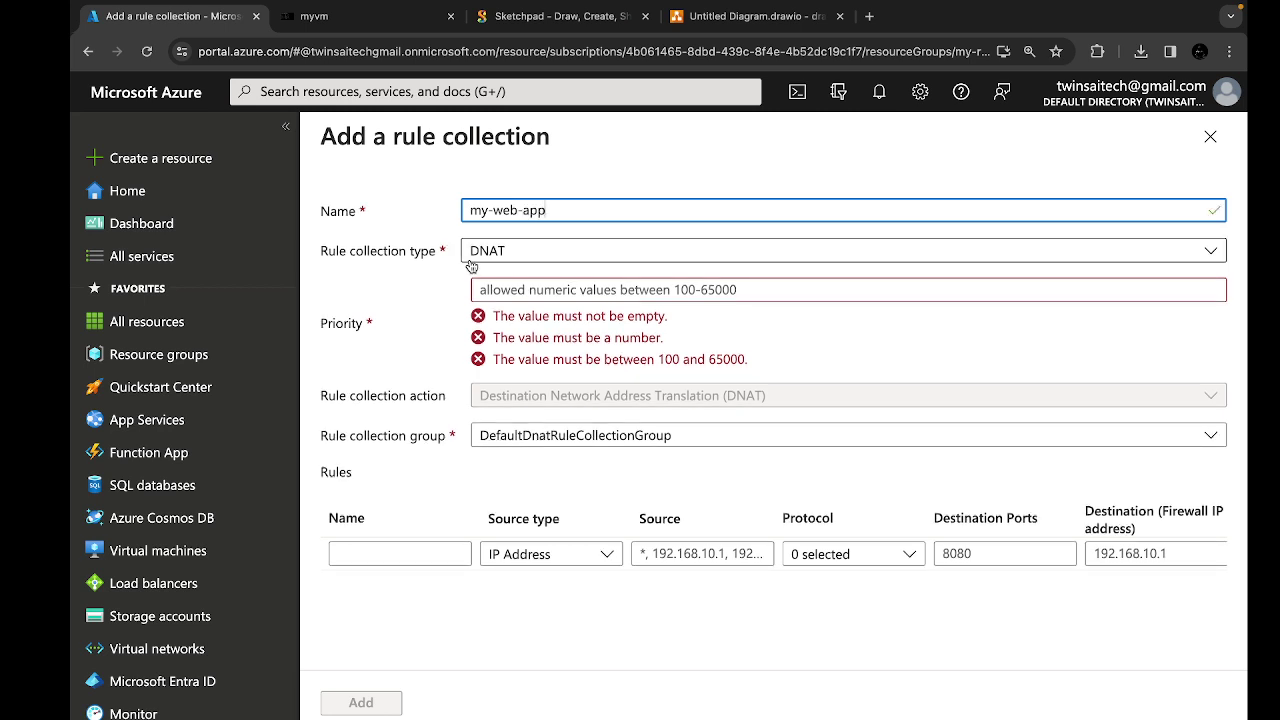
pyautogui.click(528, 290)
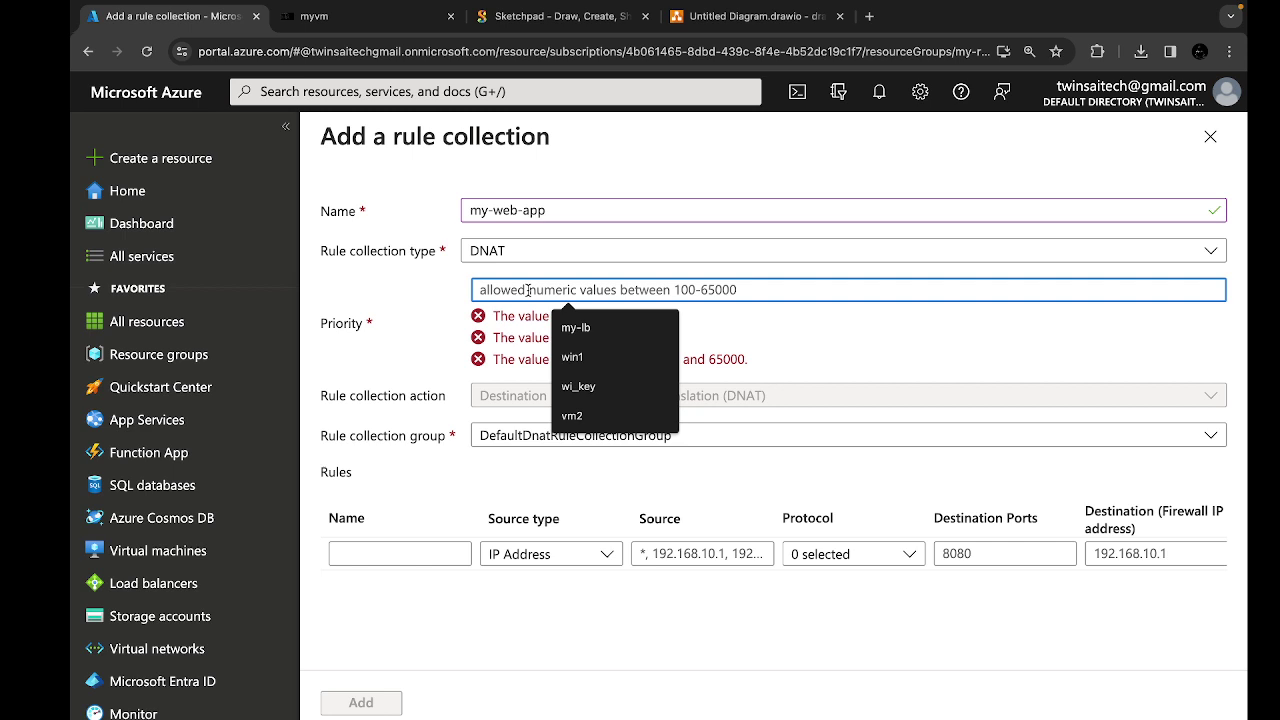
pyautogui.write('1')
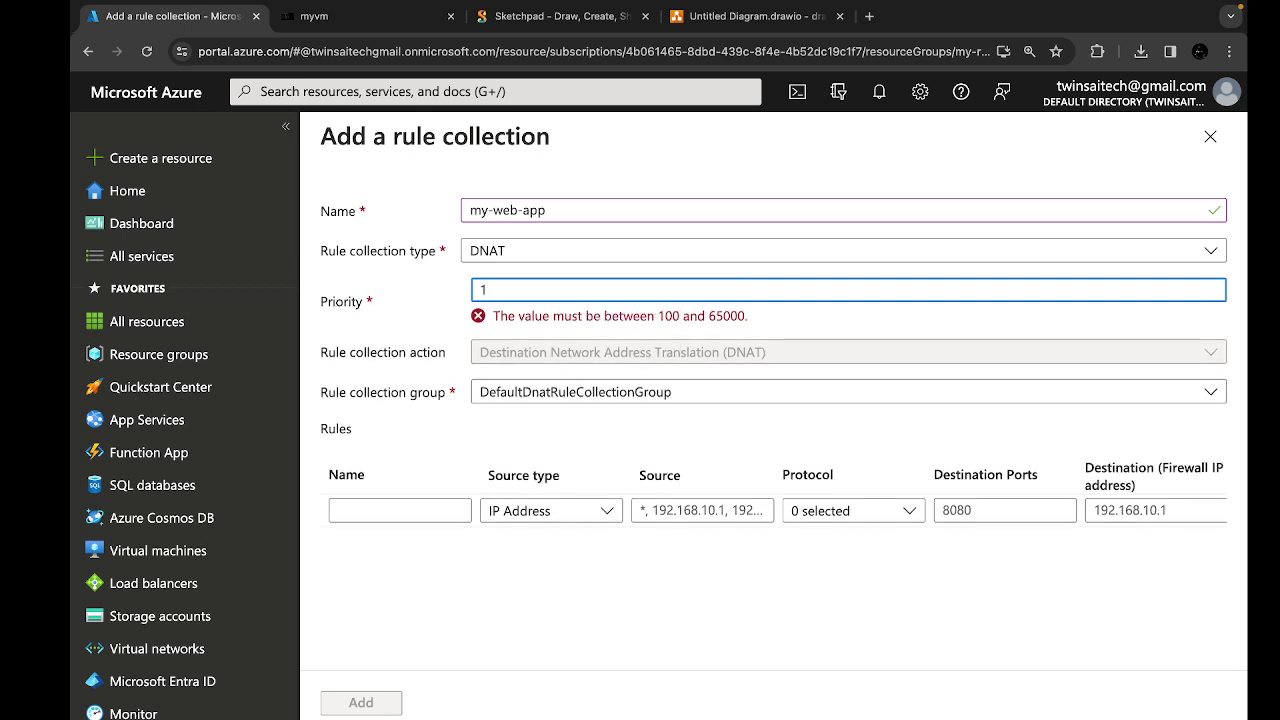
pyautogui.write('00')
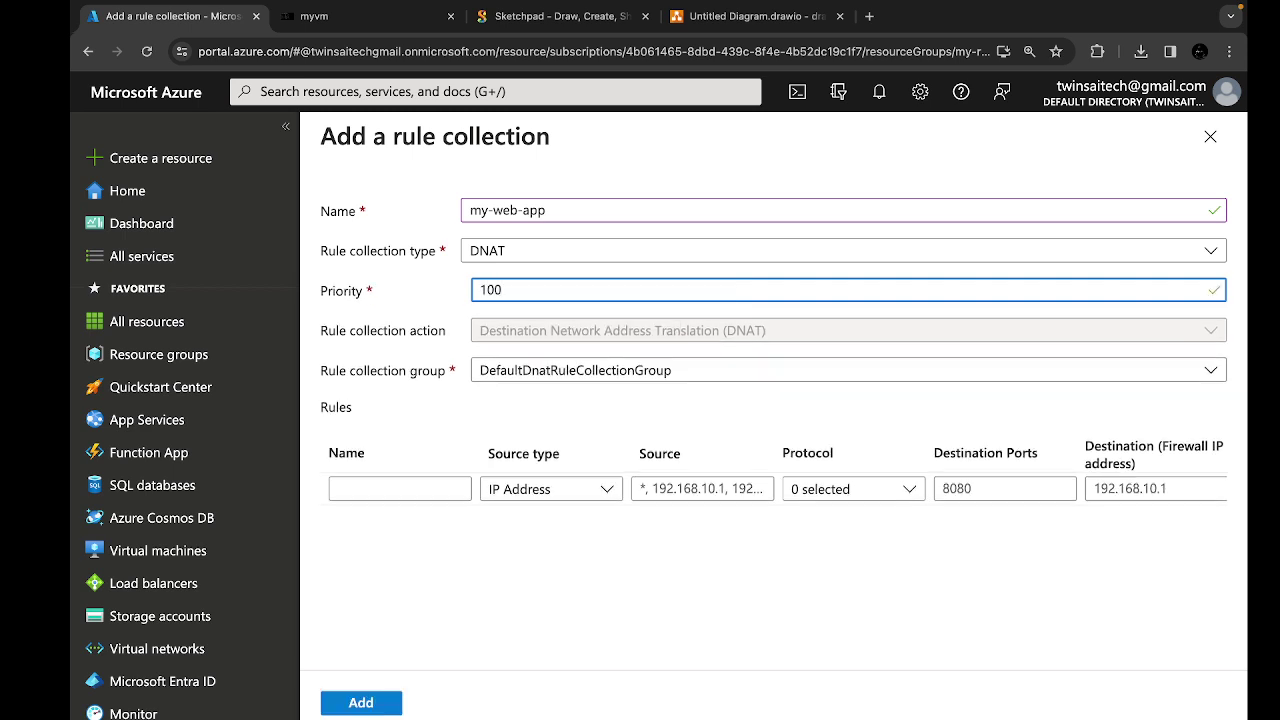
# Step: Keep DefaultDnatRuleCollectionGroup as the rule collection group and add the my-web-app collection without any rules
pyautogui.click(552, 334)
pyautogui.click(503, 372)
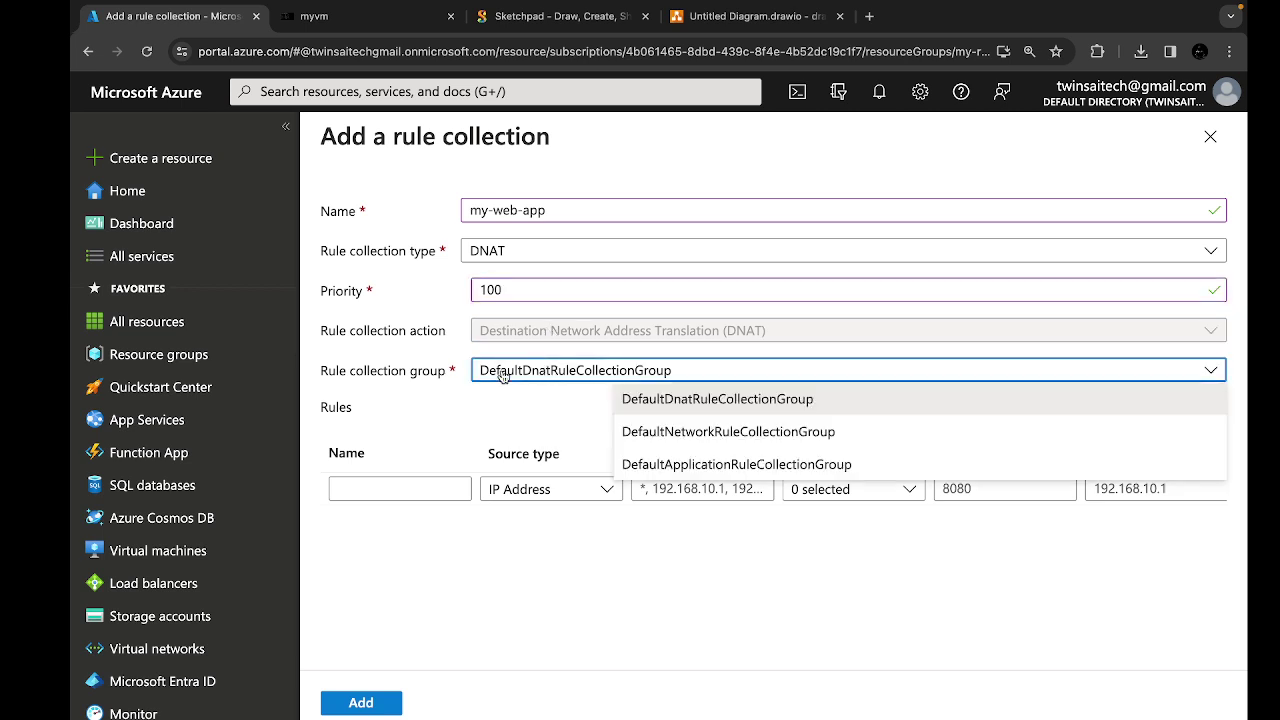
pyautogui.click(503, 375)
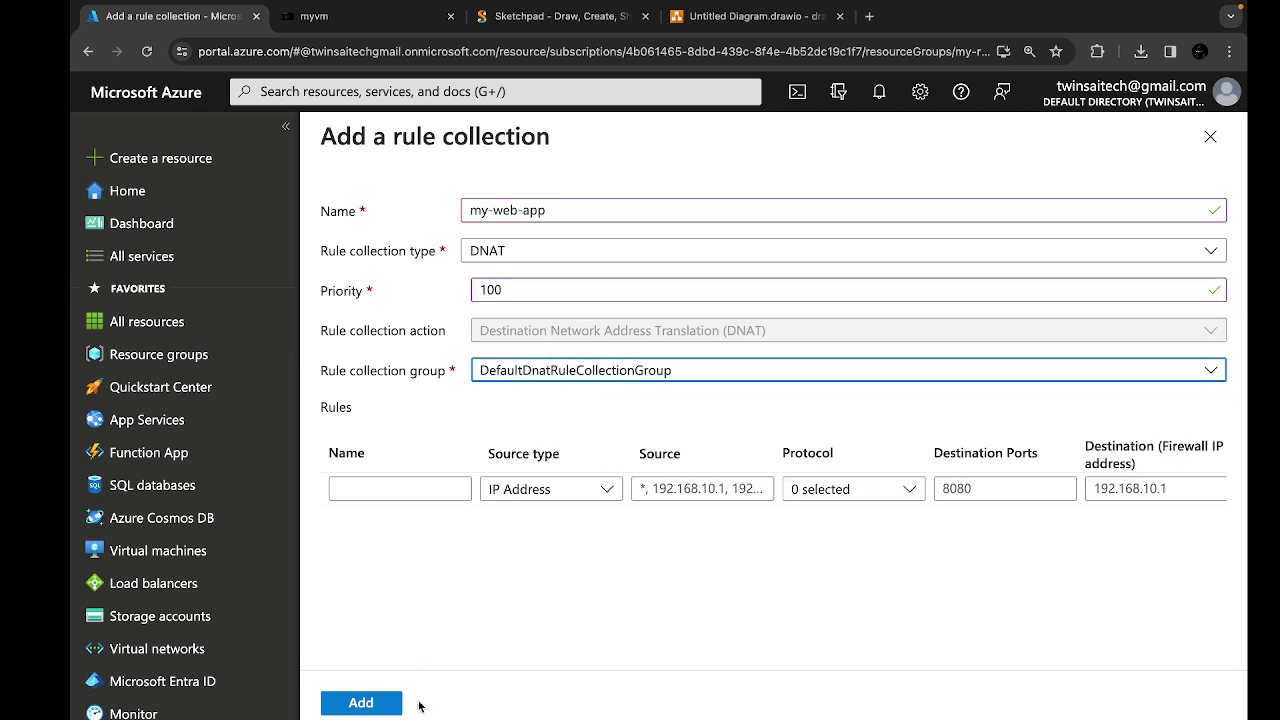
pyautogui.click(468, 604)
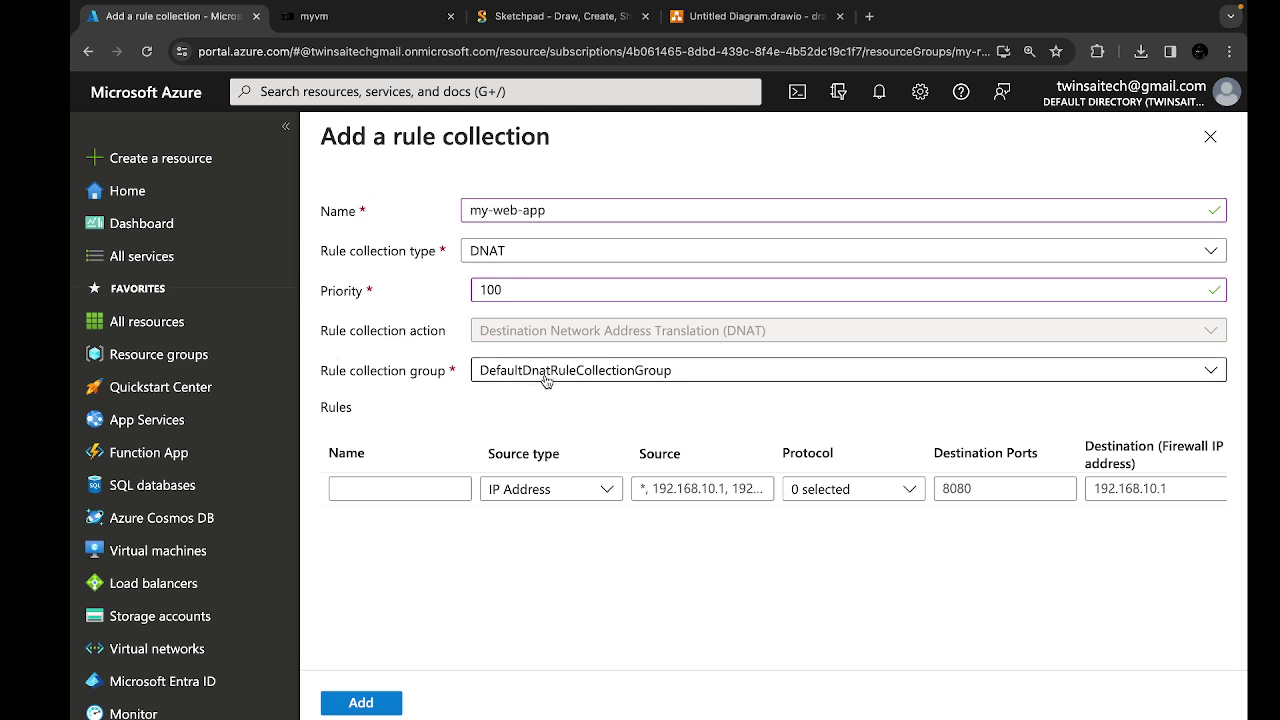
pyautogui.click(349, 703)
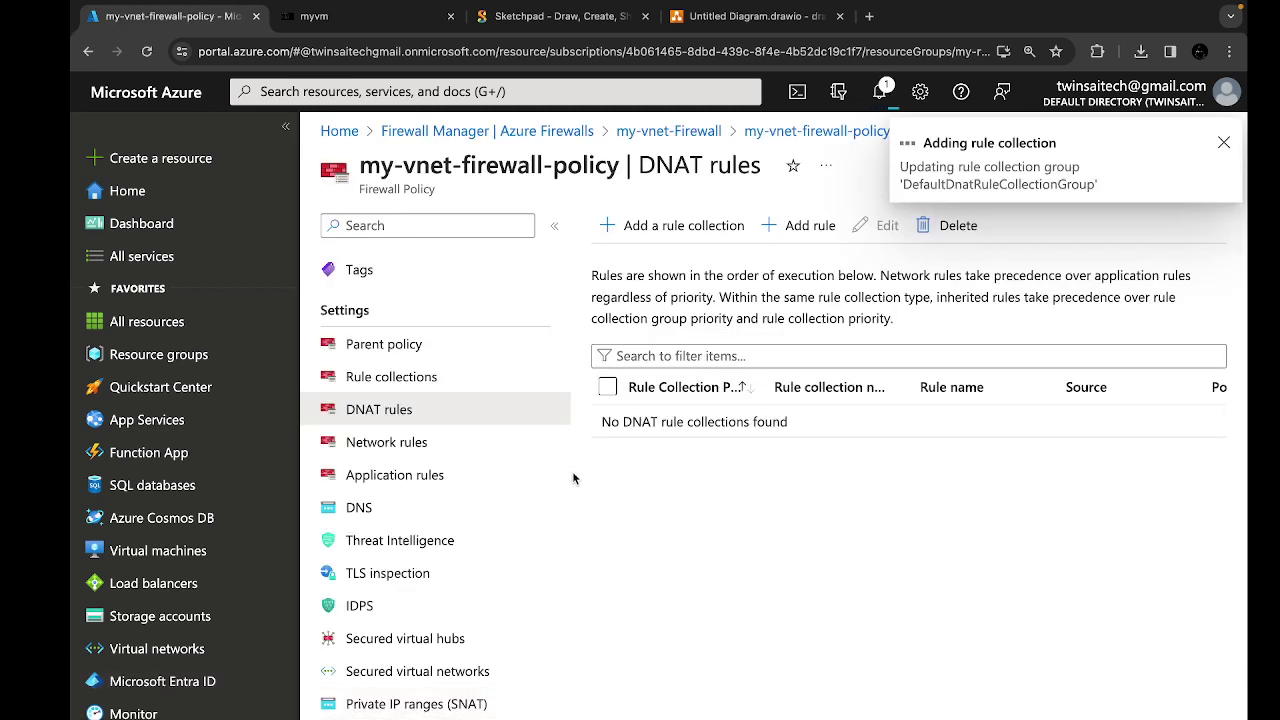
# Step: Switch to the myvm terminal, interrupt the running package update and run sudo apt update again
pyautogui.click(380, 16)
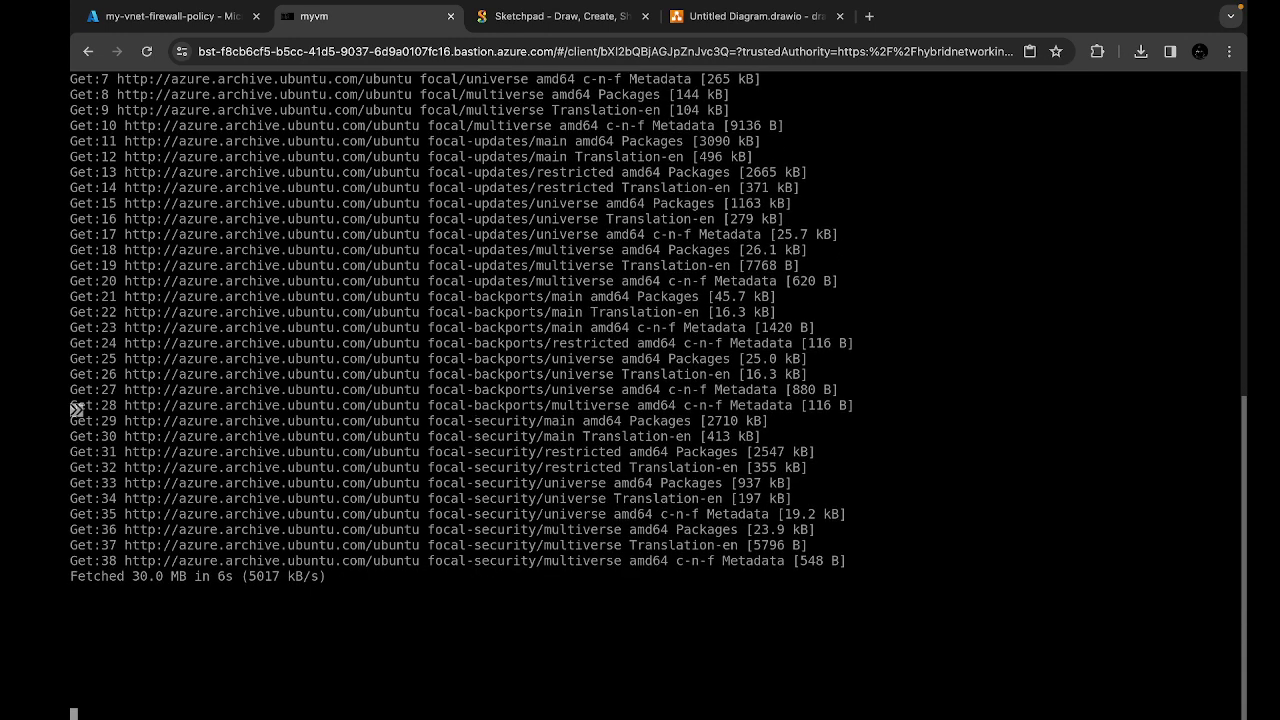
pyautogui.hotkey('ctrl', 'c')
pyautogui.write('sudo apt update')
pyautogui.press('Return')
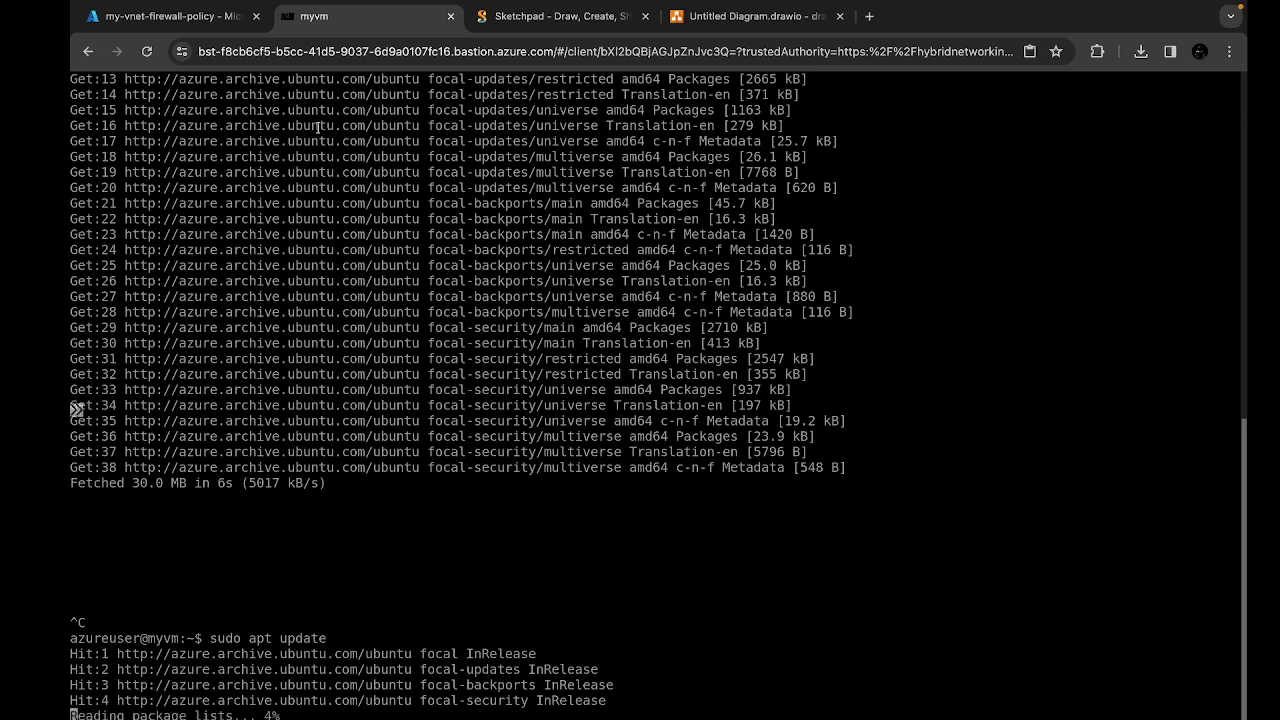
# Step: Check the Azure portal notifications for the progress of adding the rule collection
pyautogui.click(160, 18)
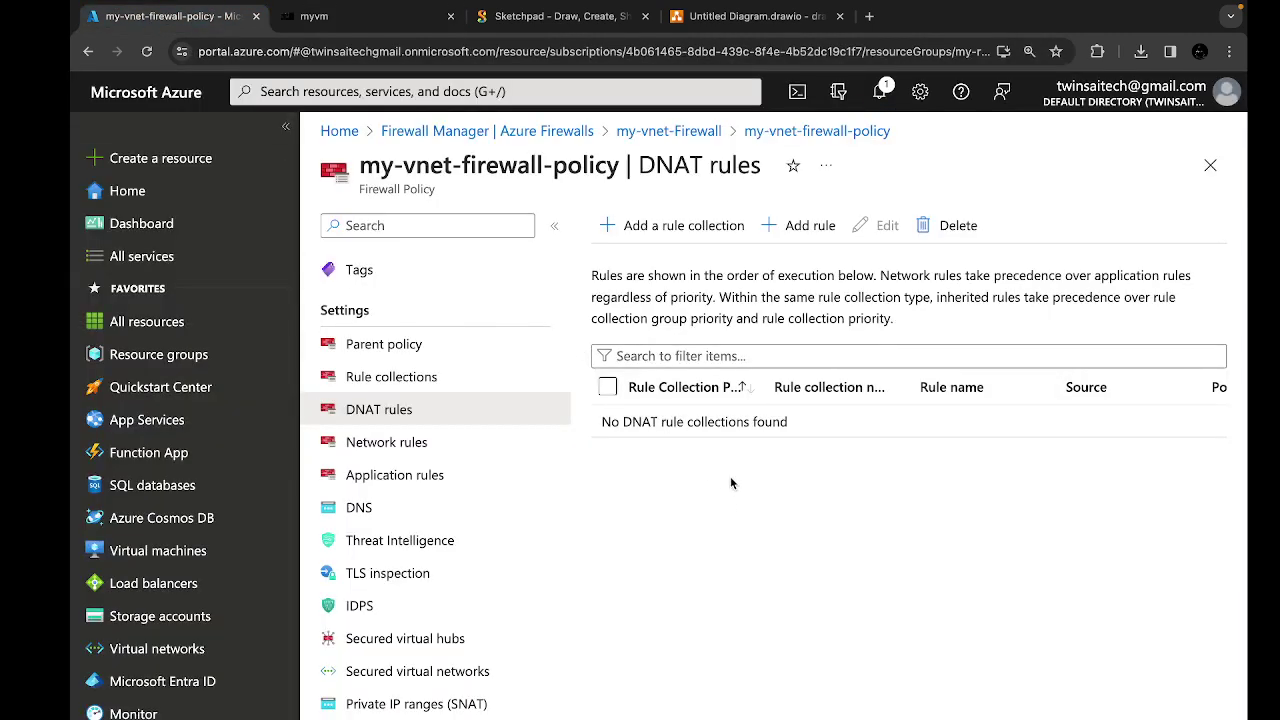
pyautogui.click(879, 91)
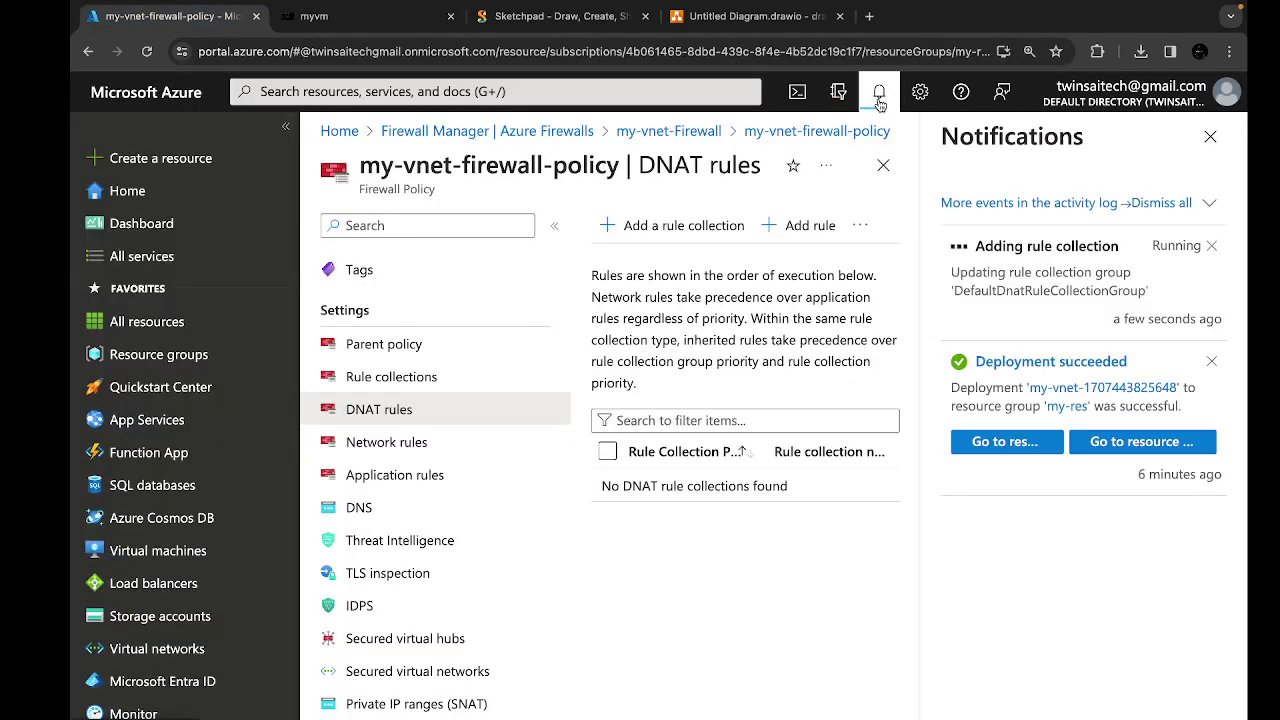
pyautogui.click(1210, 137)
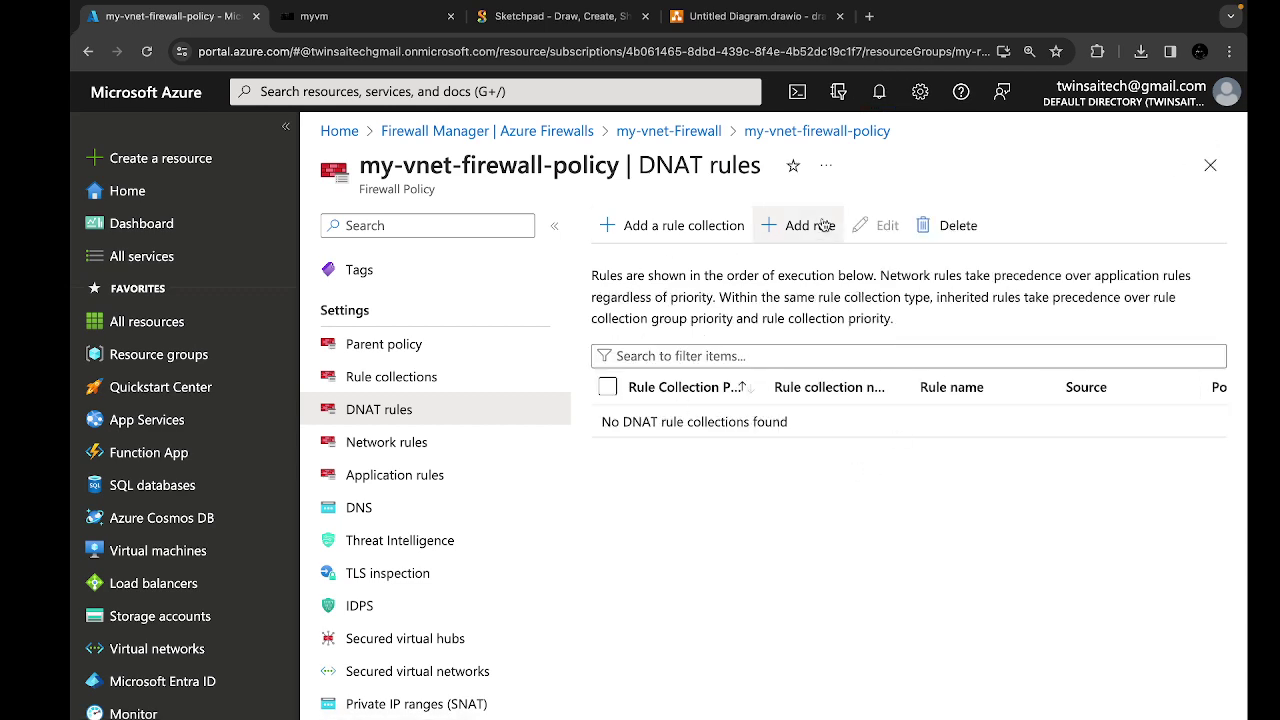
# Step: Install the Apache web server on myvm with sudo apt install apache2 -y
pyautogui.click(320, 16)
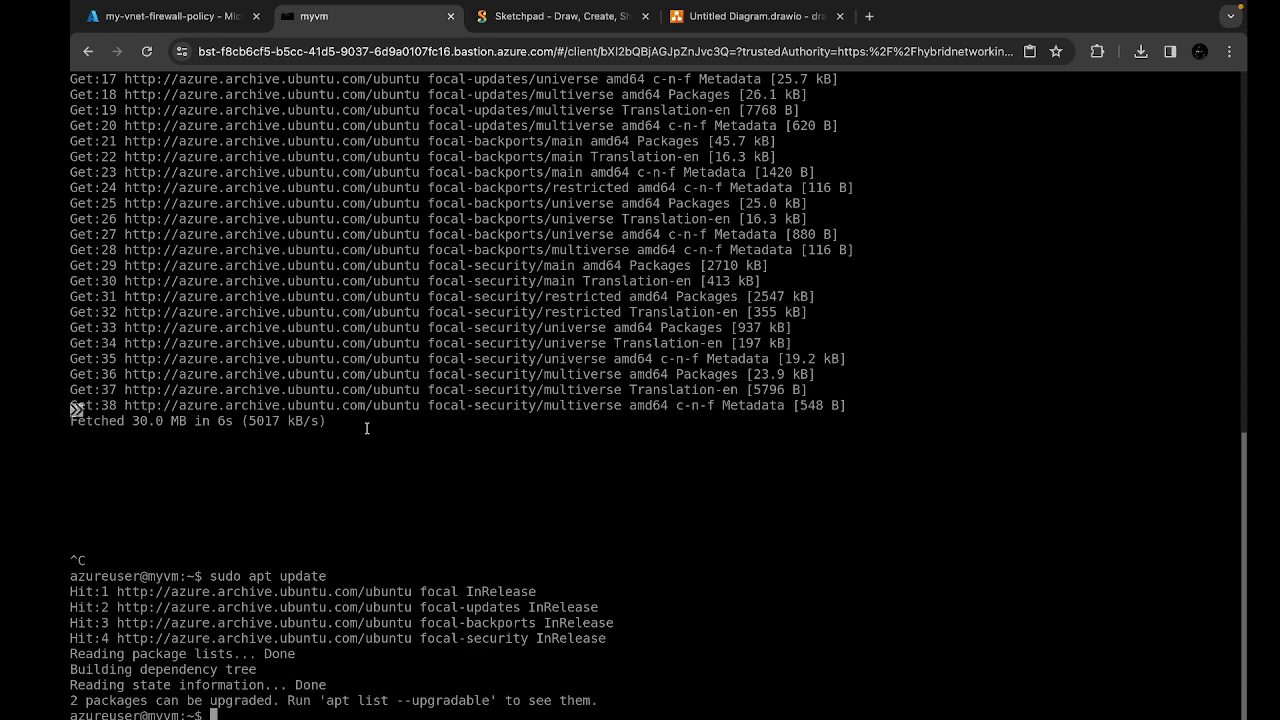
pyautogui.write('sudo apt installc')
pyautogui.press('BackSpace')
pyautogui.write('apache2')
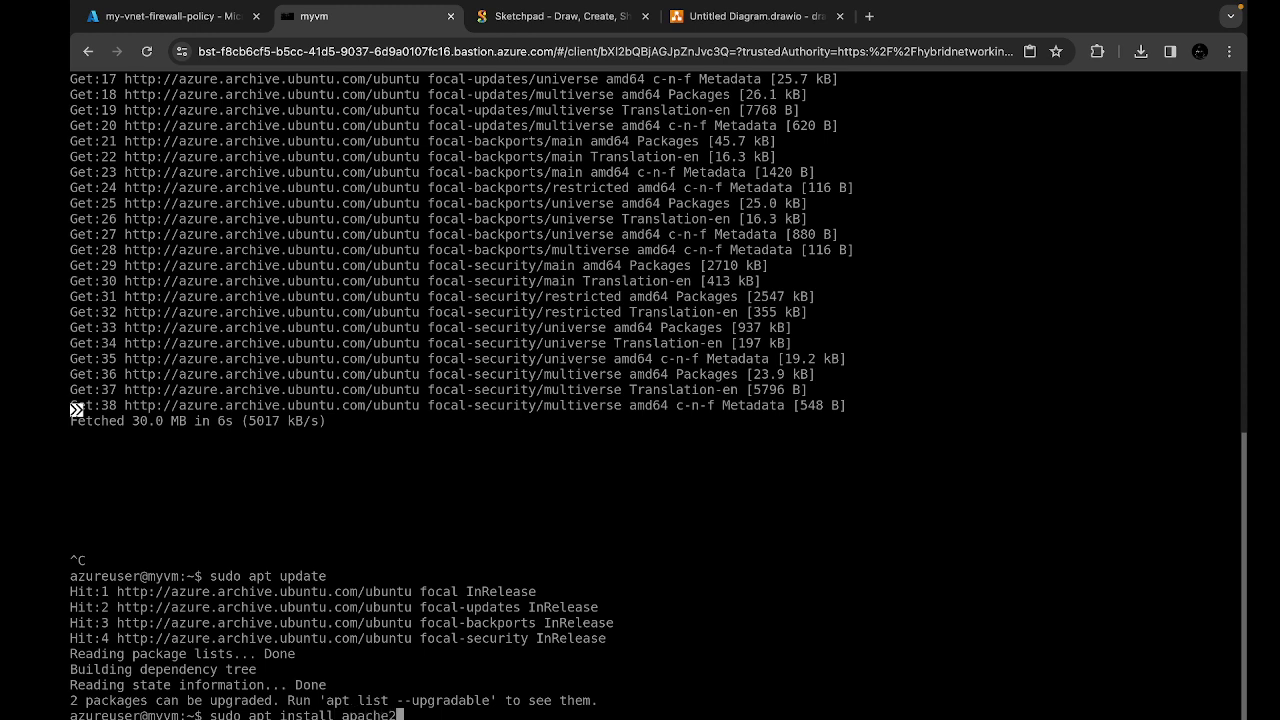
pyautogui.write(' -y')
pyautogui.press('Return')
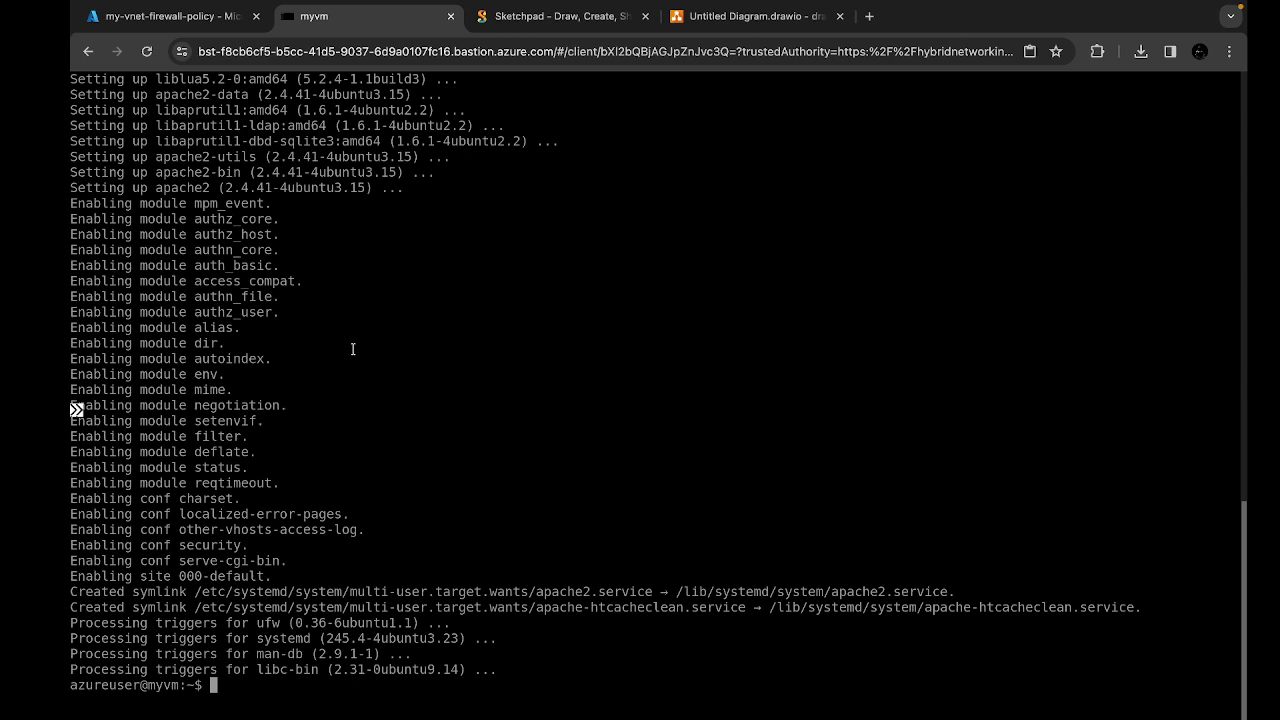
# Step: Begin an echo command in the myvm terminal
pyautogui.write('echo')
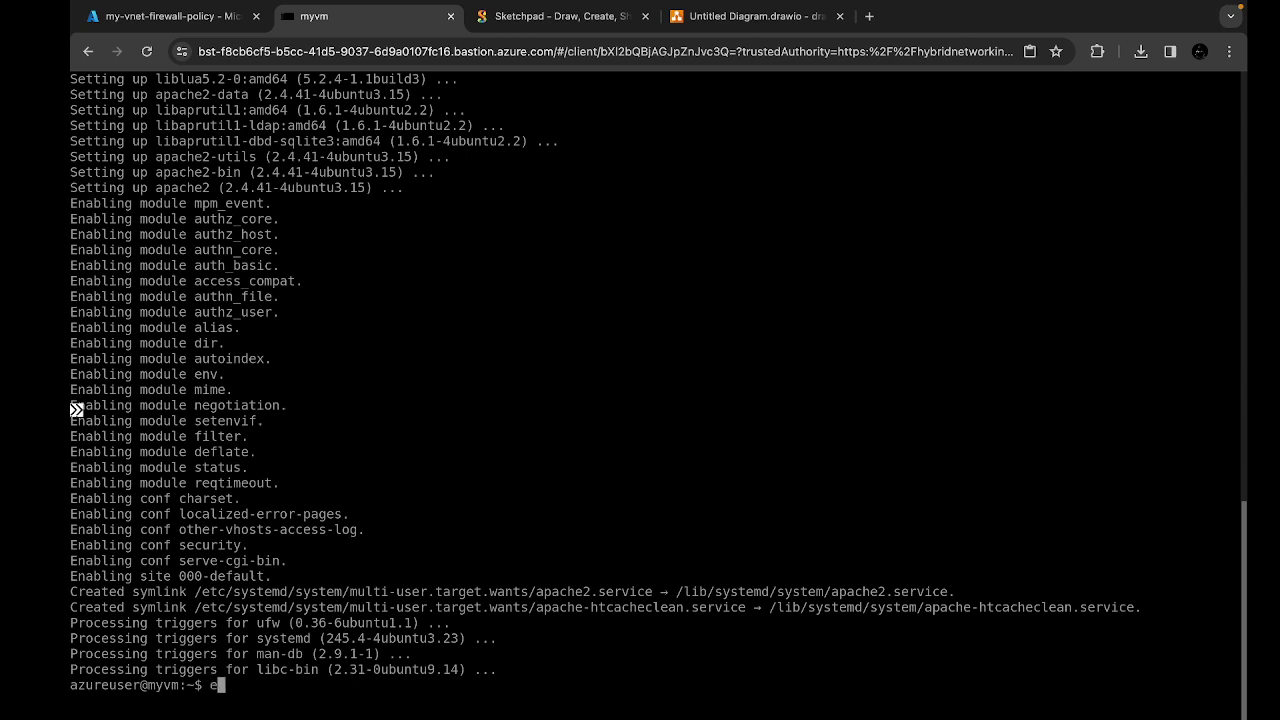